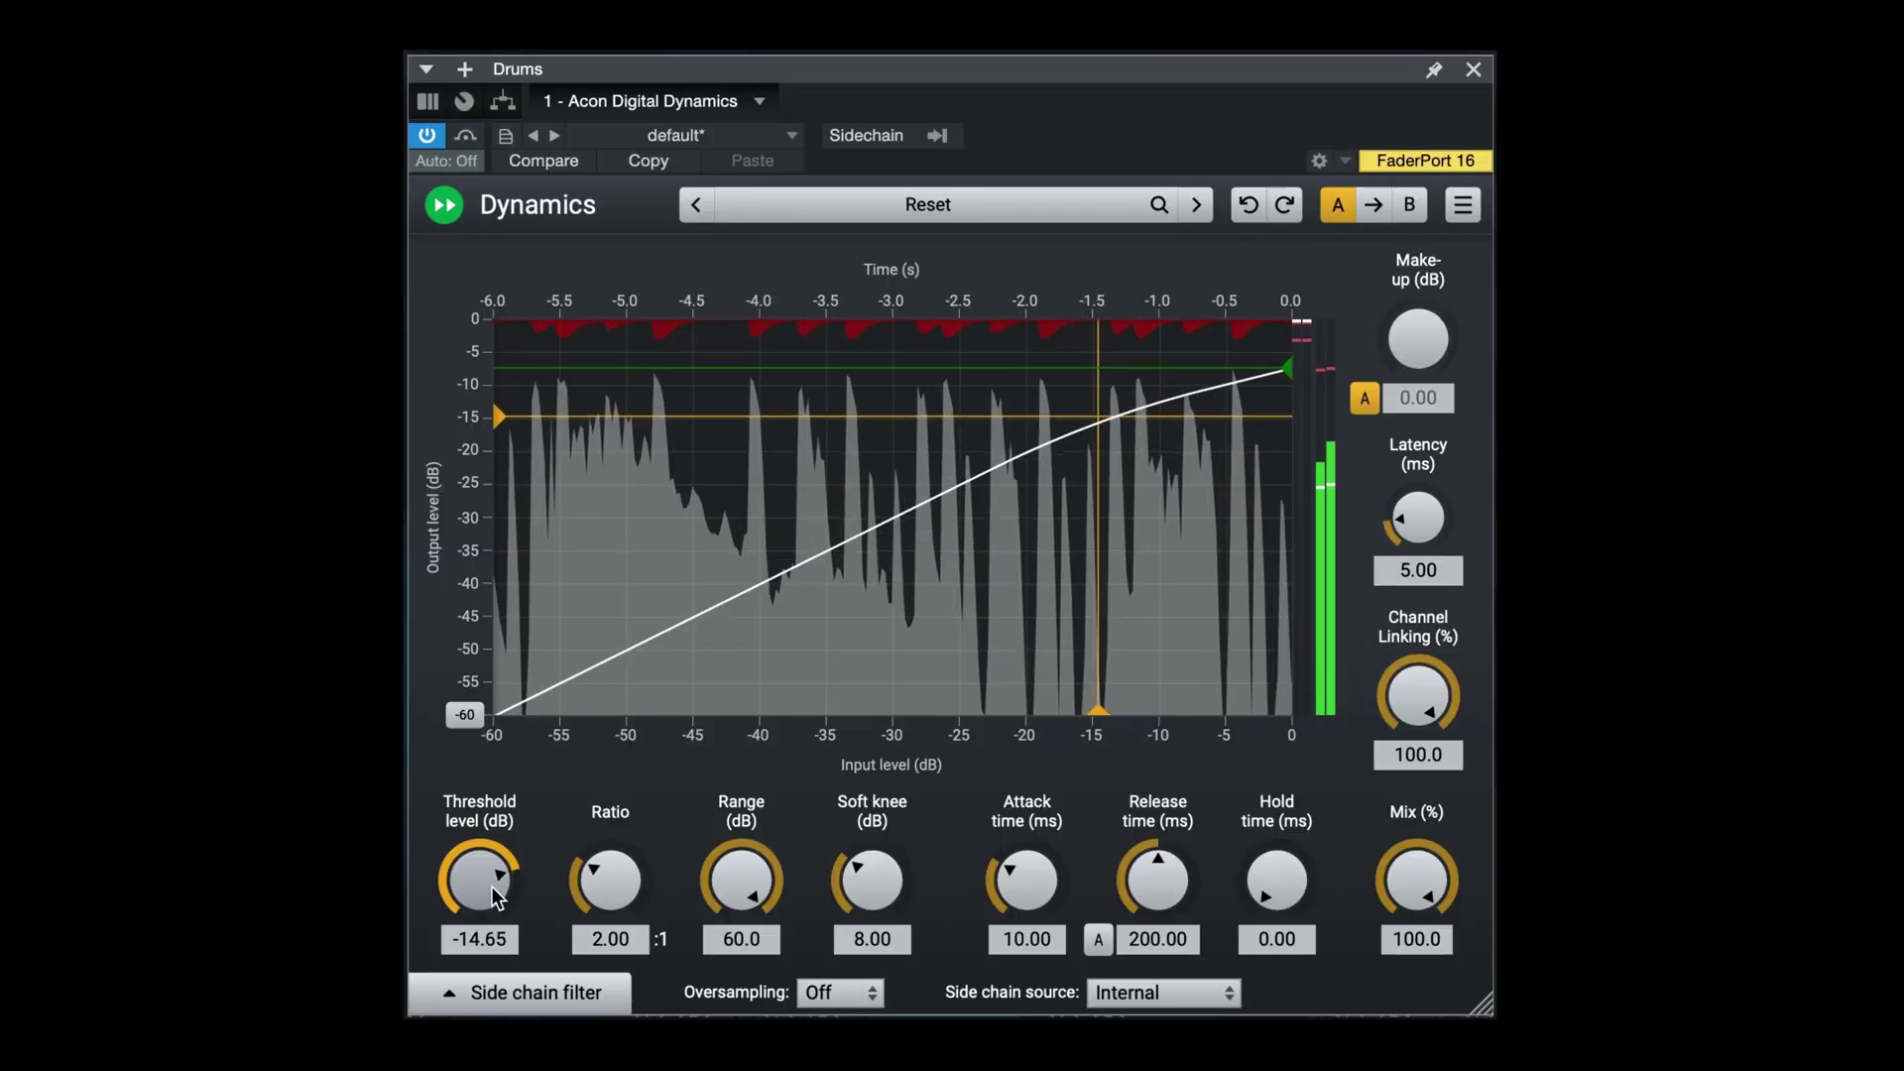
Lower the Drums compressor threshold to about -23.8 dB and A/B it against bypass.
{"action": "left_click_drag", "start_coordinate": [492, 887], "coordinate": [492, 937]}
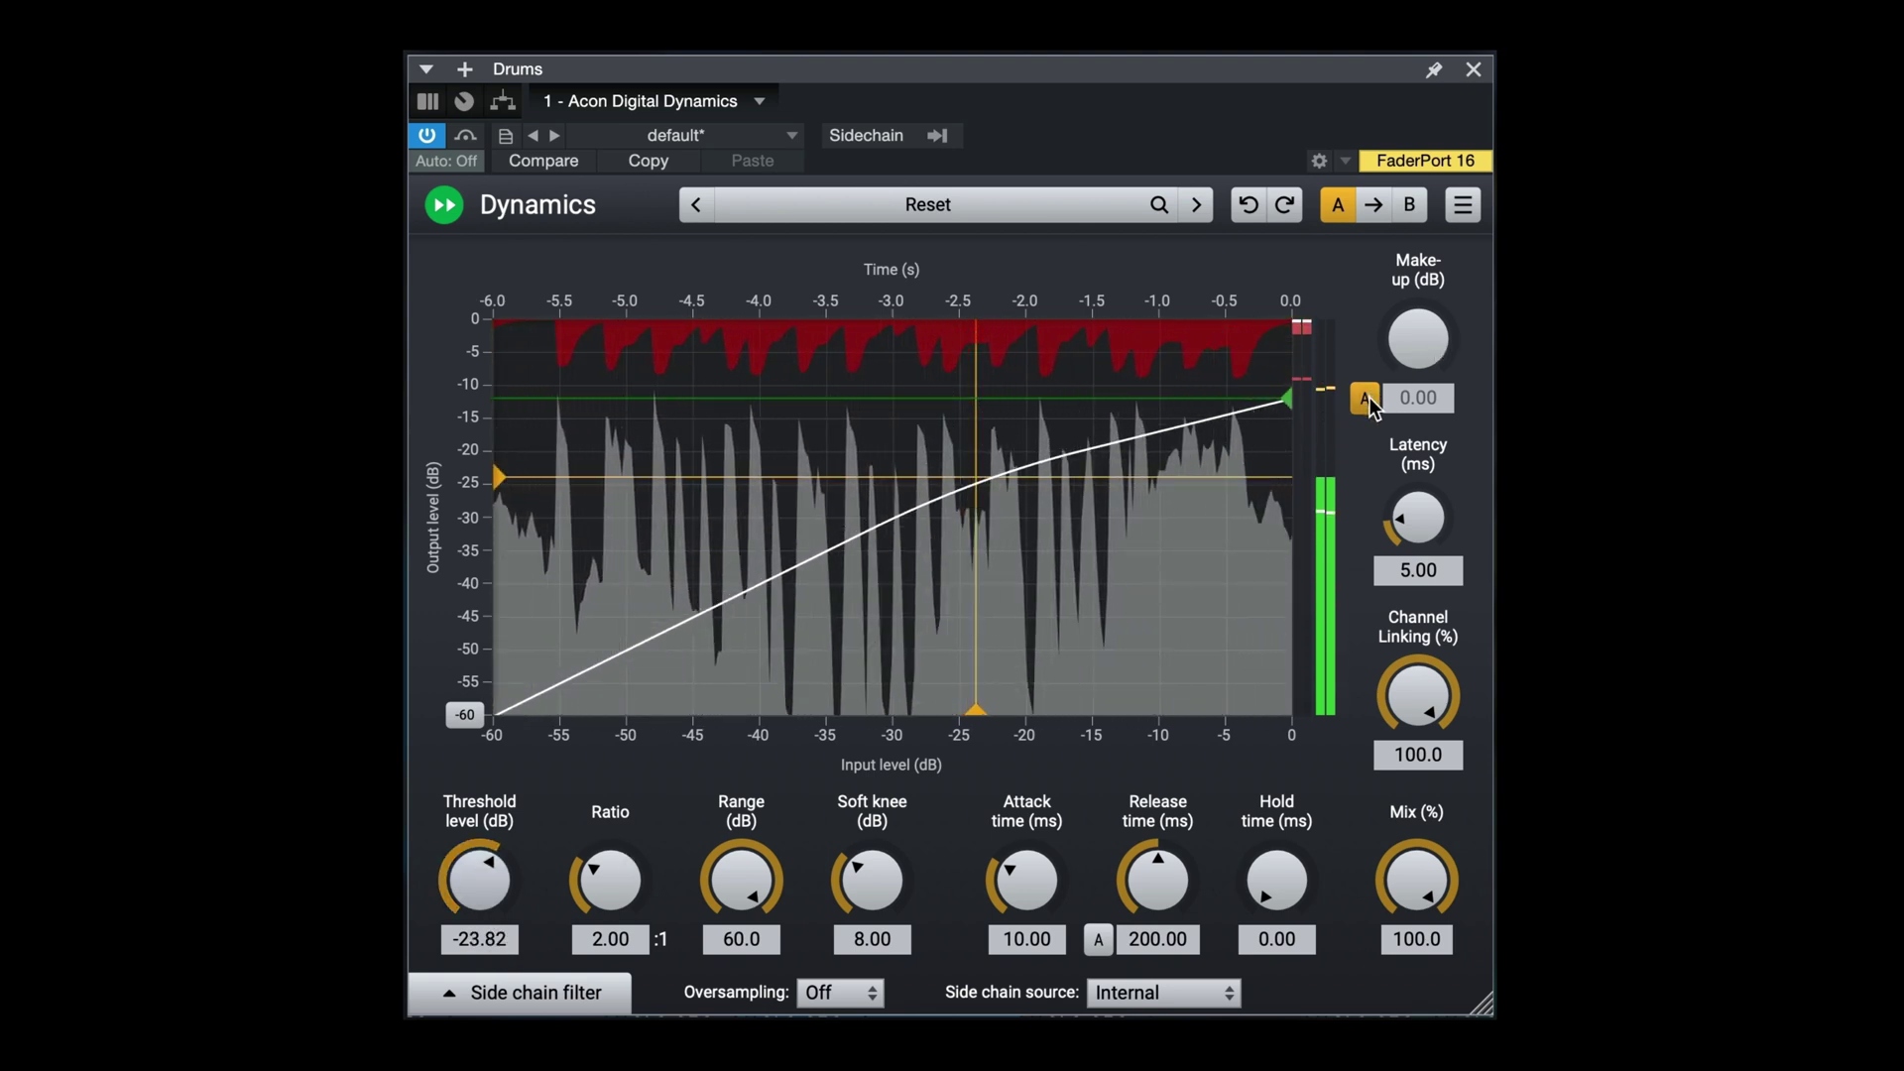
{"action": "left_click", "coordinate": [466, 136]}
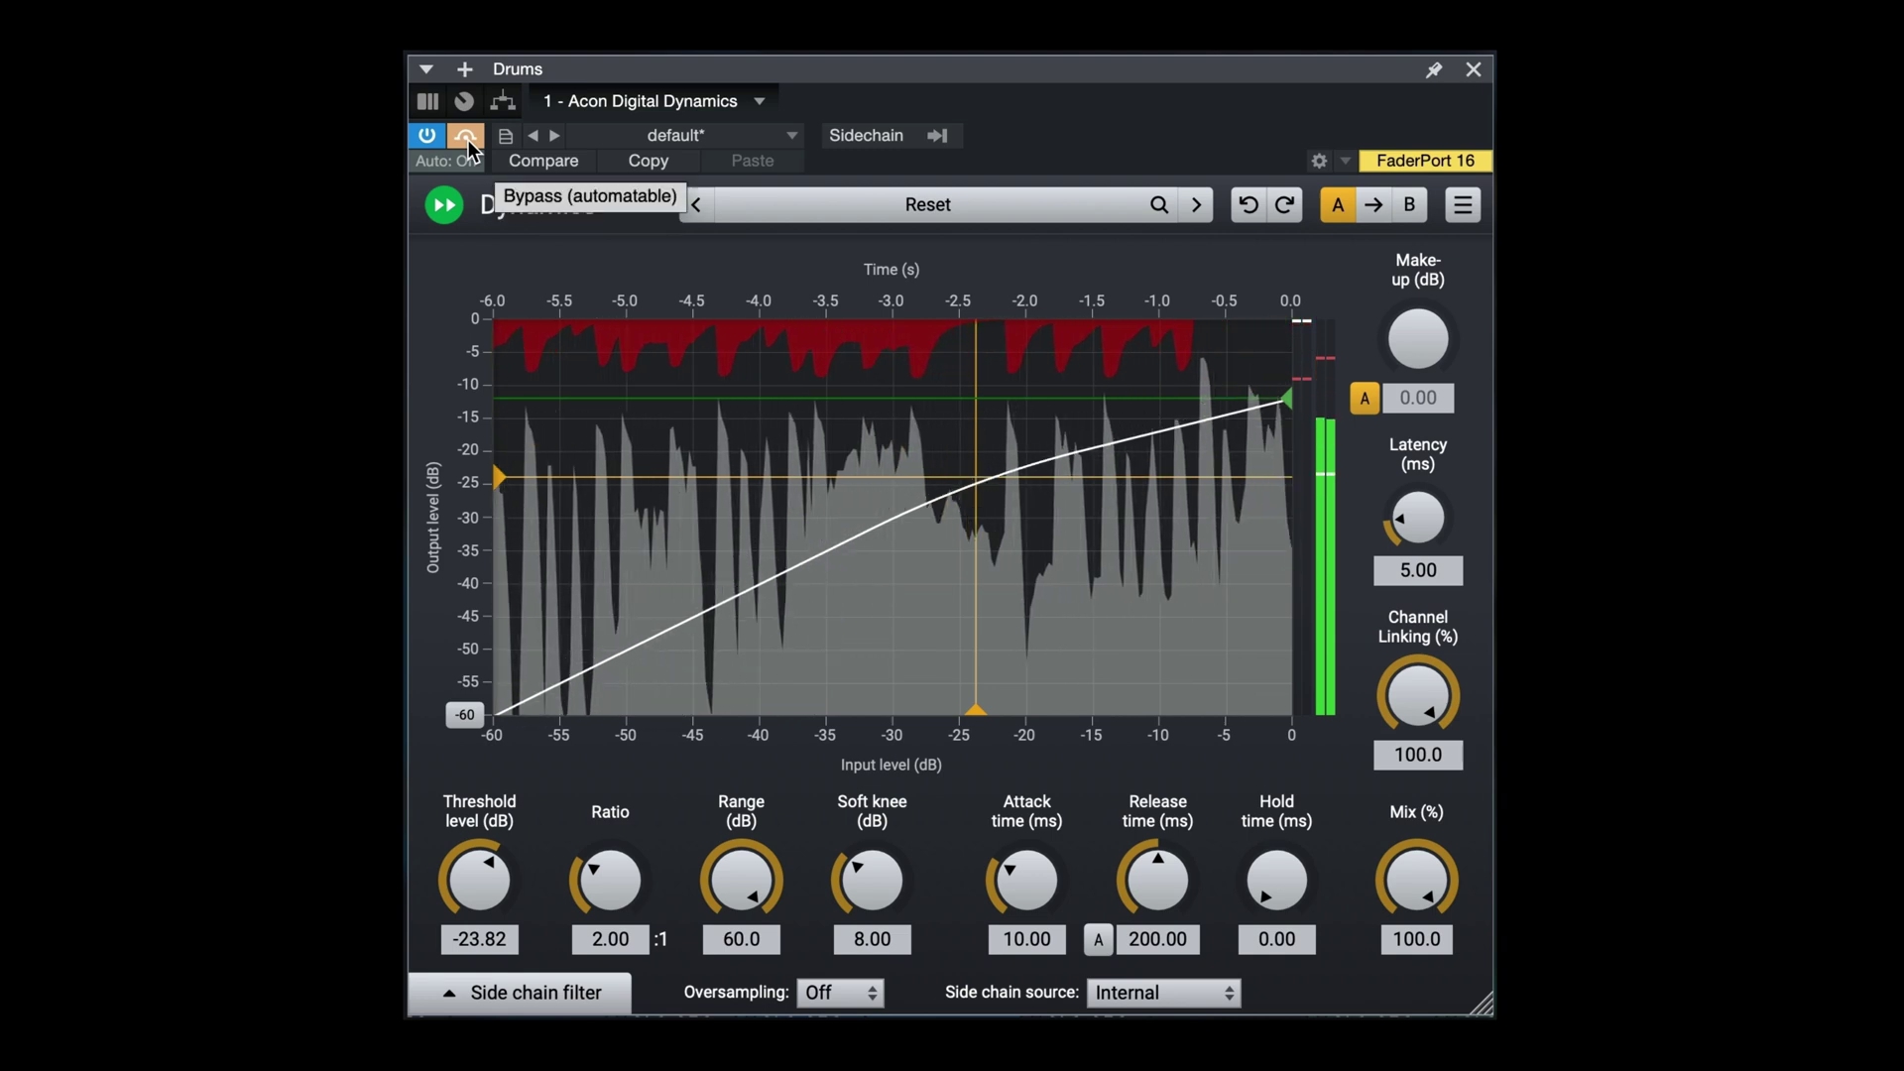
{"action": "left_click", "coordinate": [467, 137]}
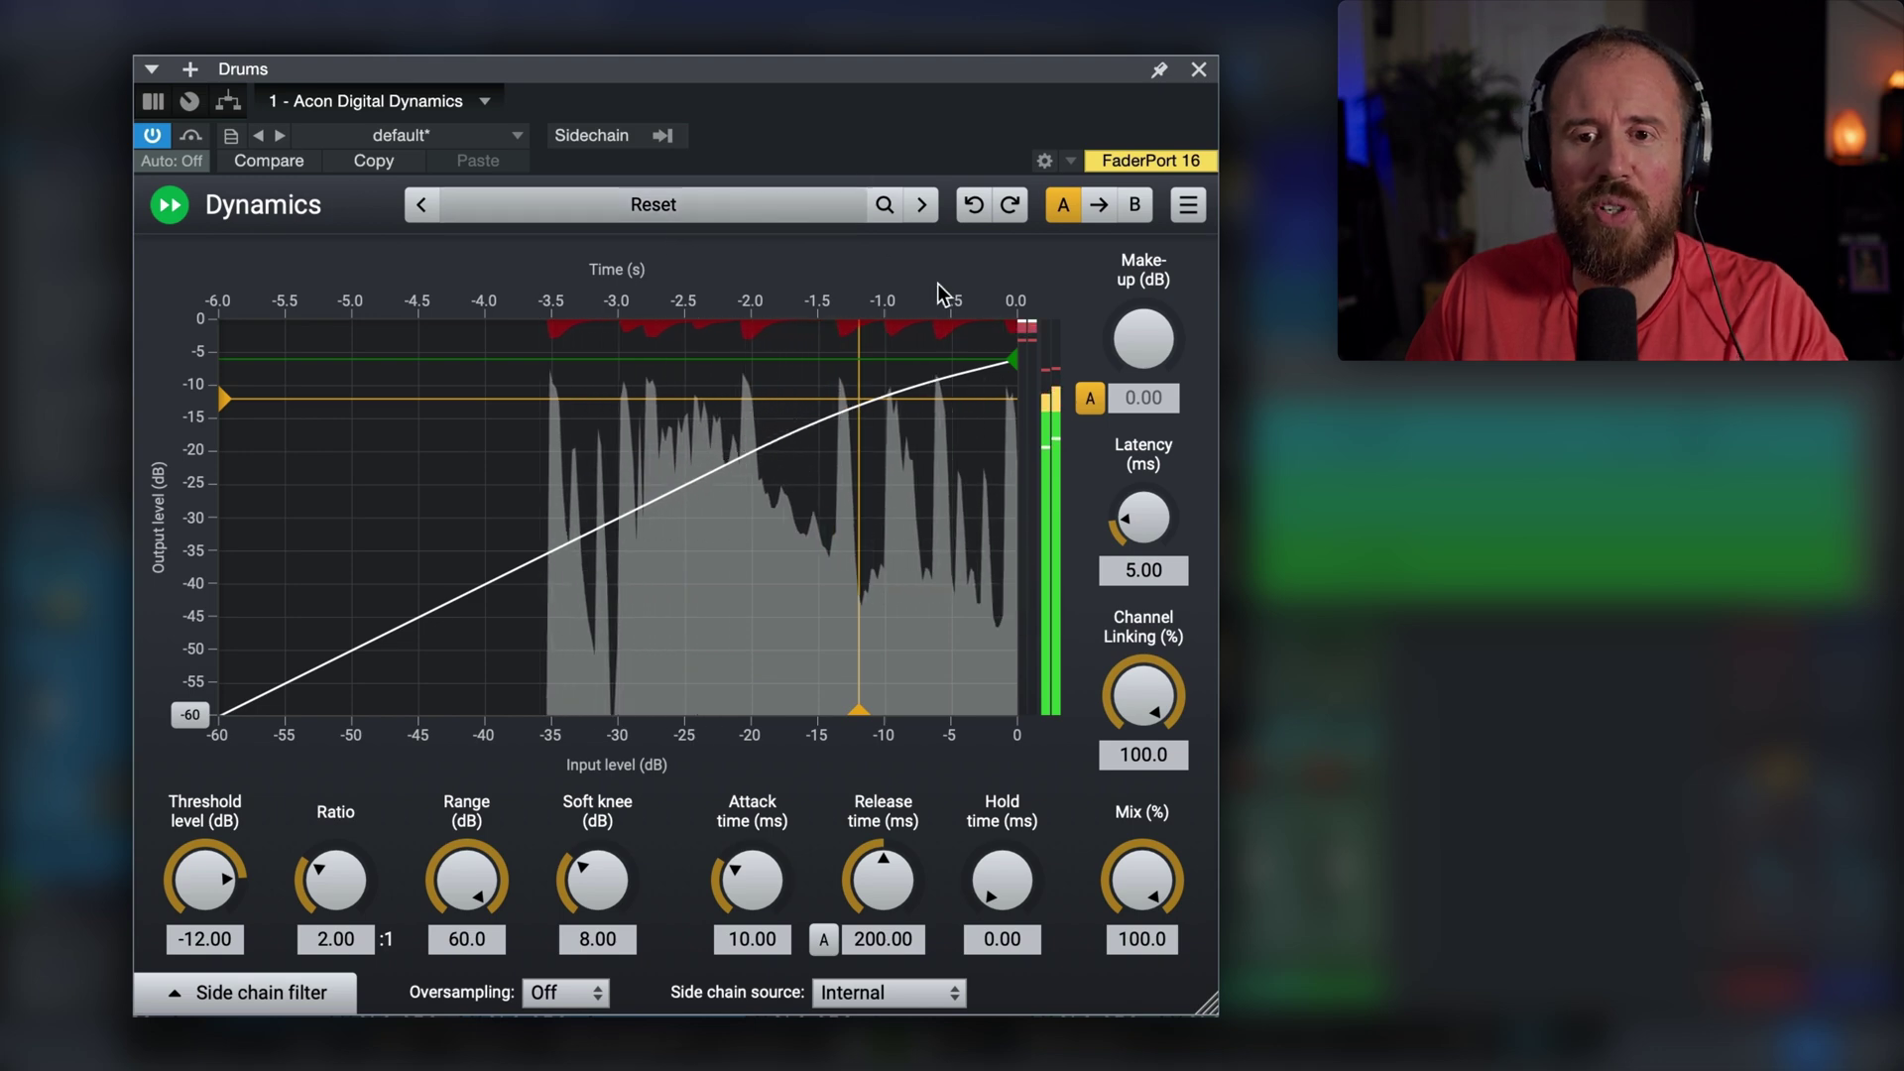
Drag the threshold back to about -23.8 dB, compare with bypass on and off, then stop playback.
{"action": "left_click_drag", "start_coordinate": [227, 878], "coordinate": [227, 950]}
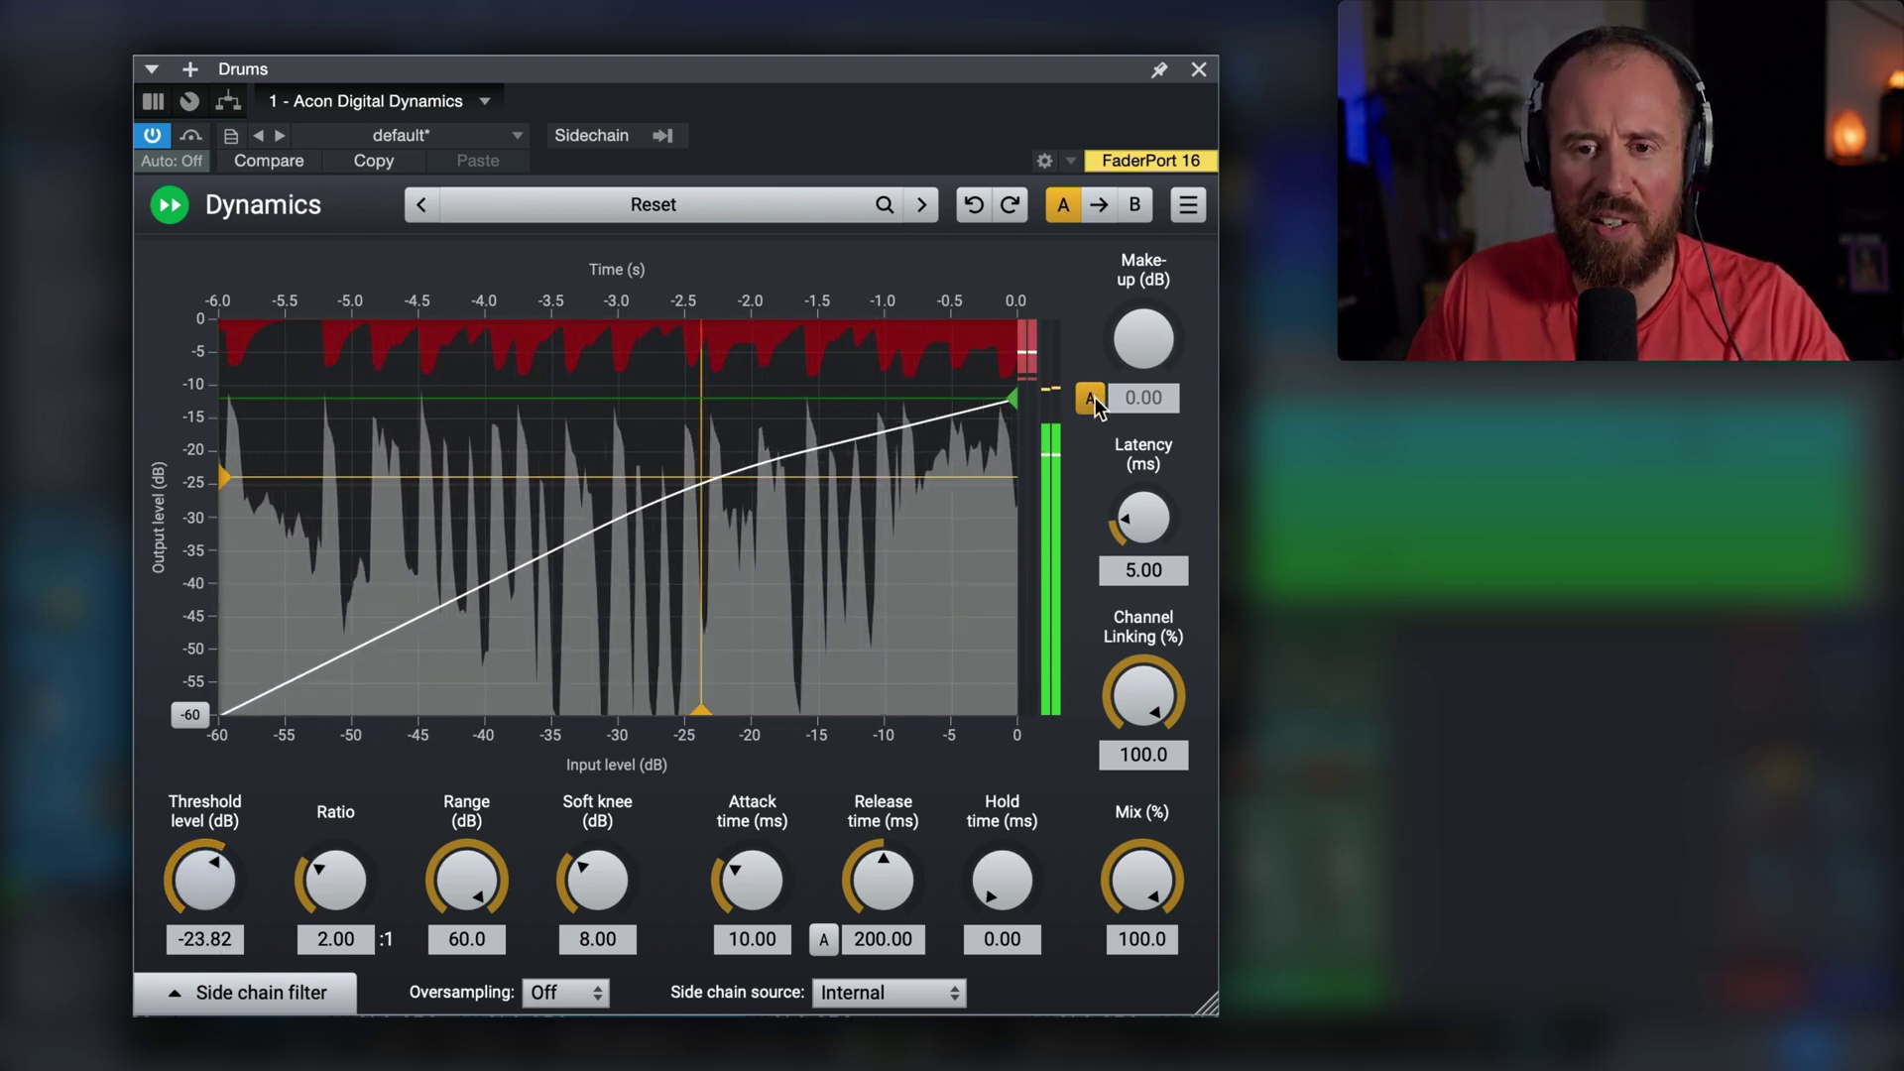
{"action": "left_click", "coordinate": [192, 137]}
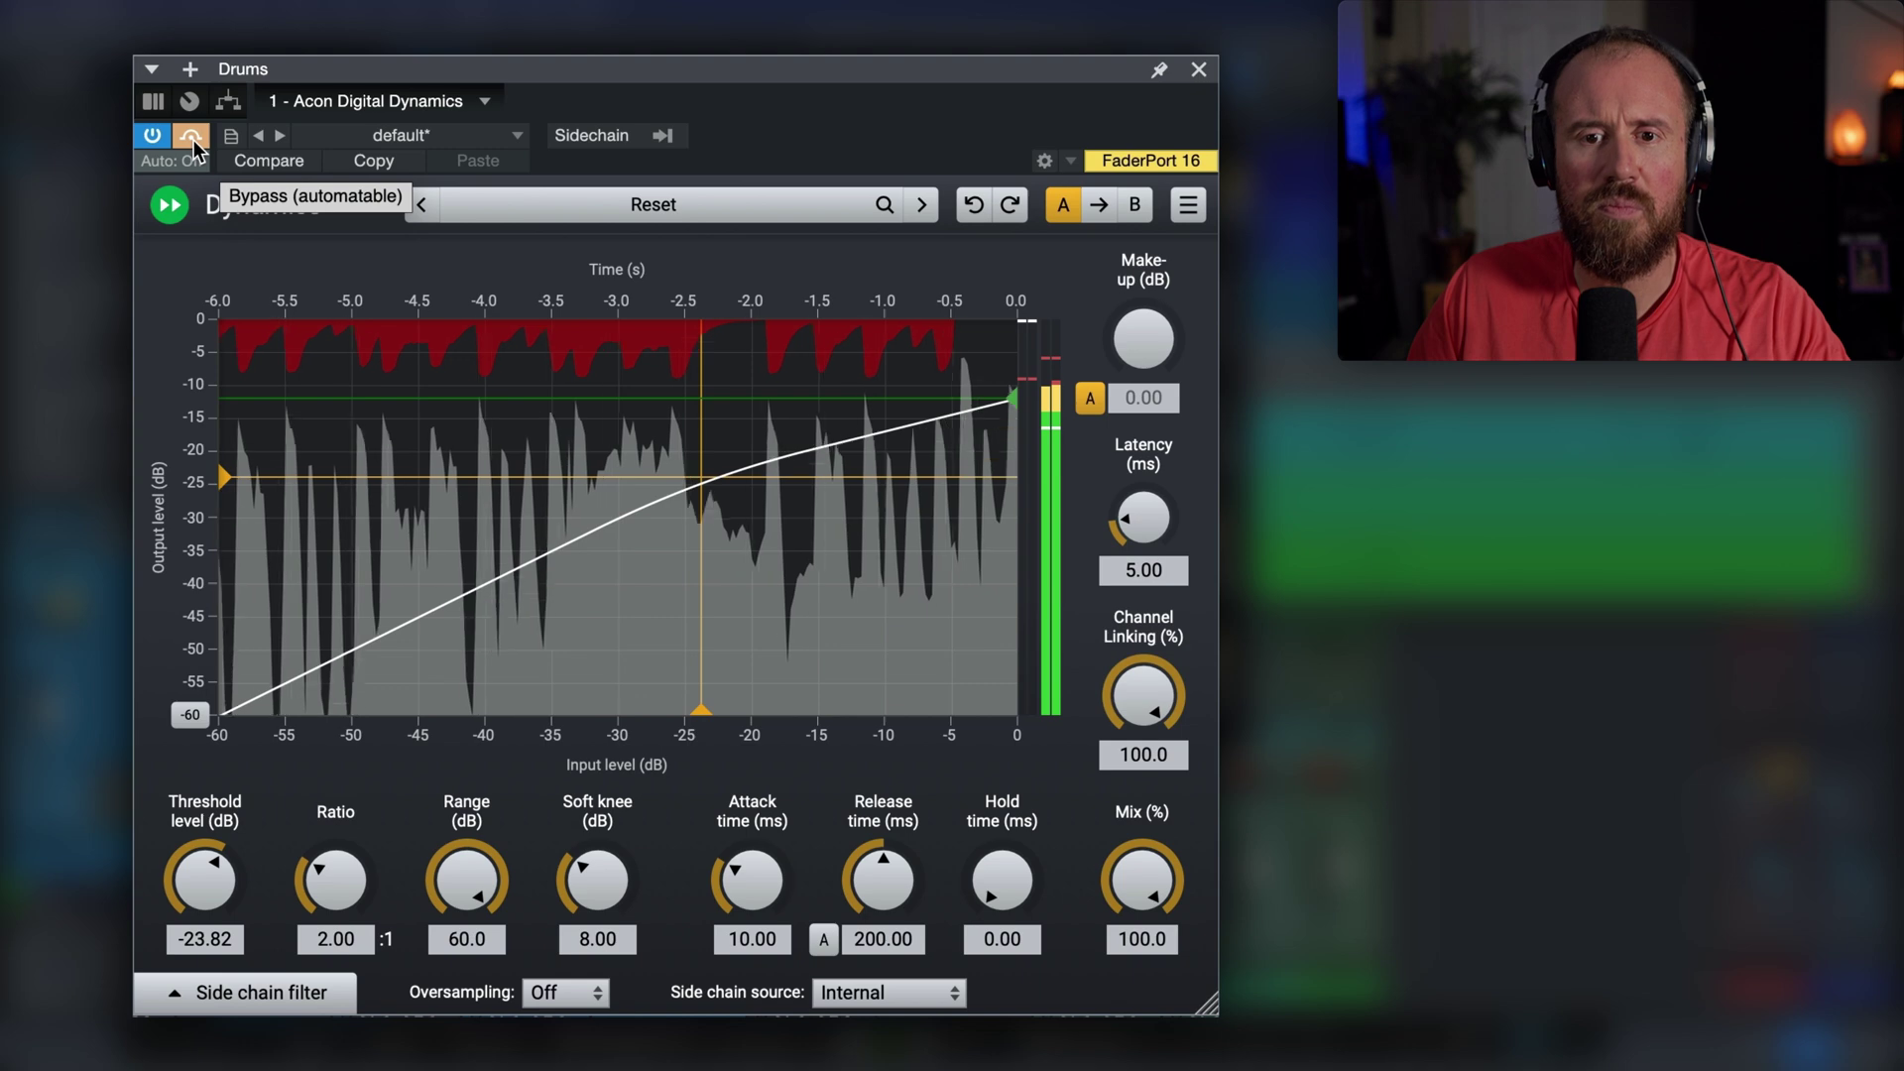
{"action": "left_click", "coordinate": [193, 144]}
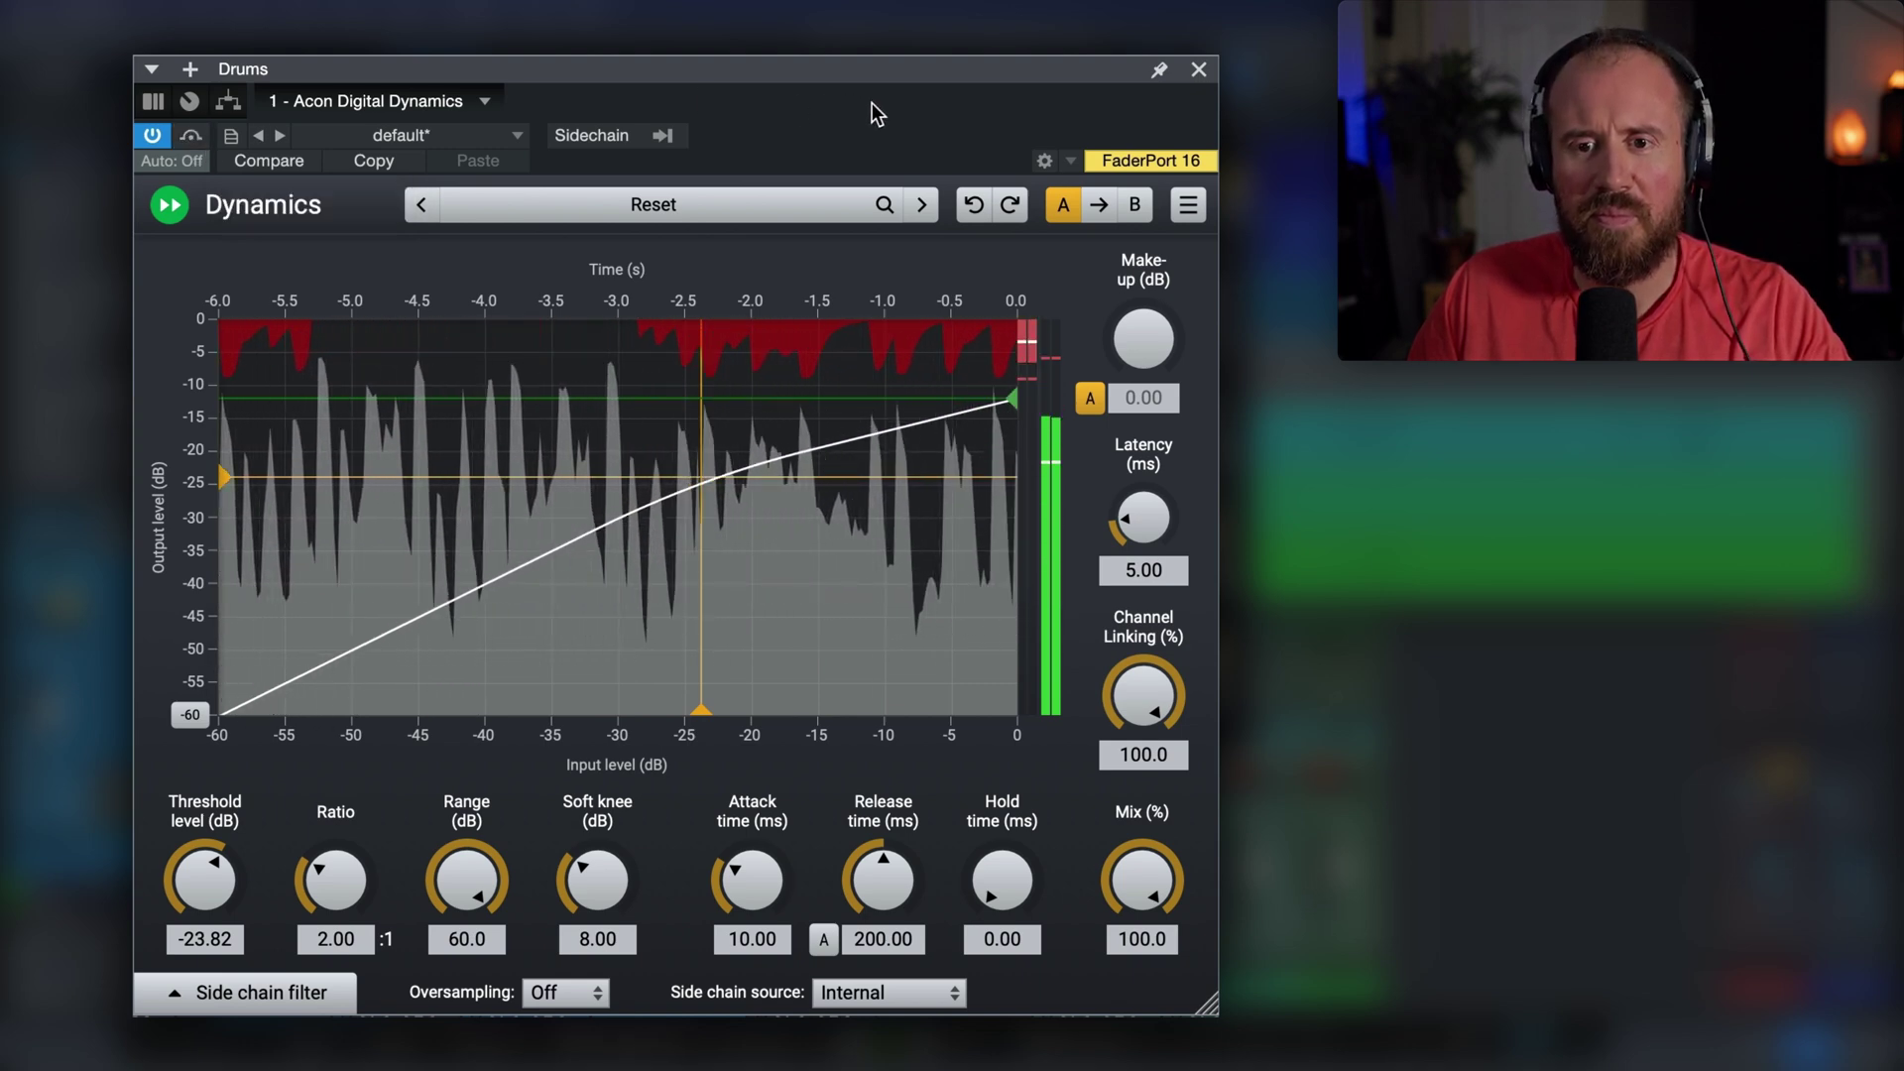
{"action": "key", "text": "space"}
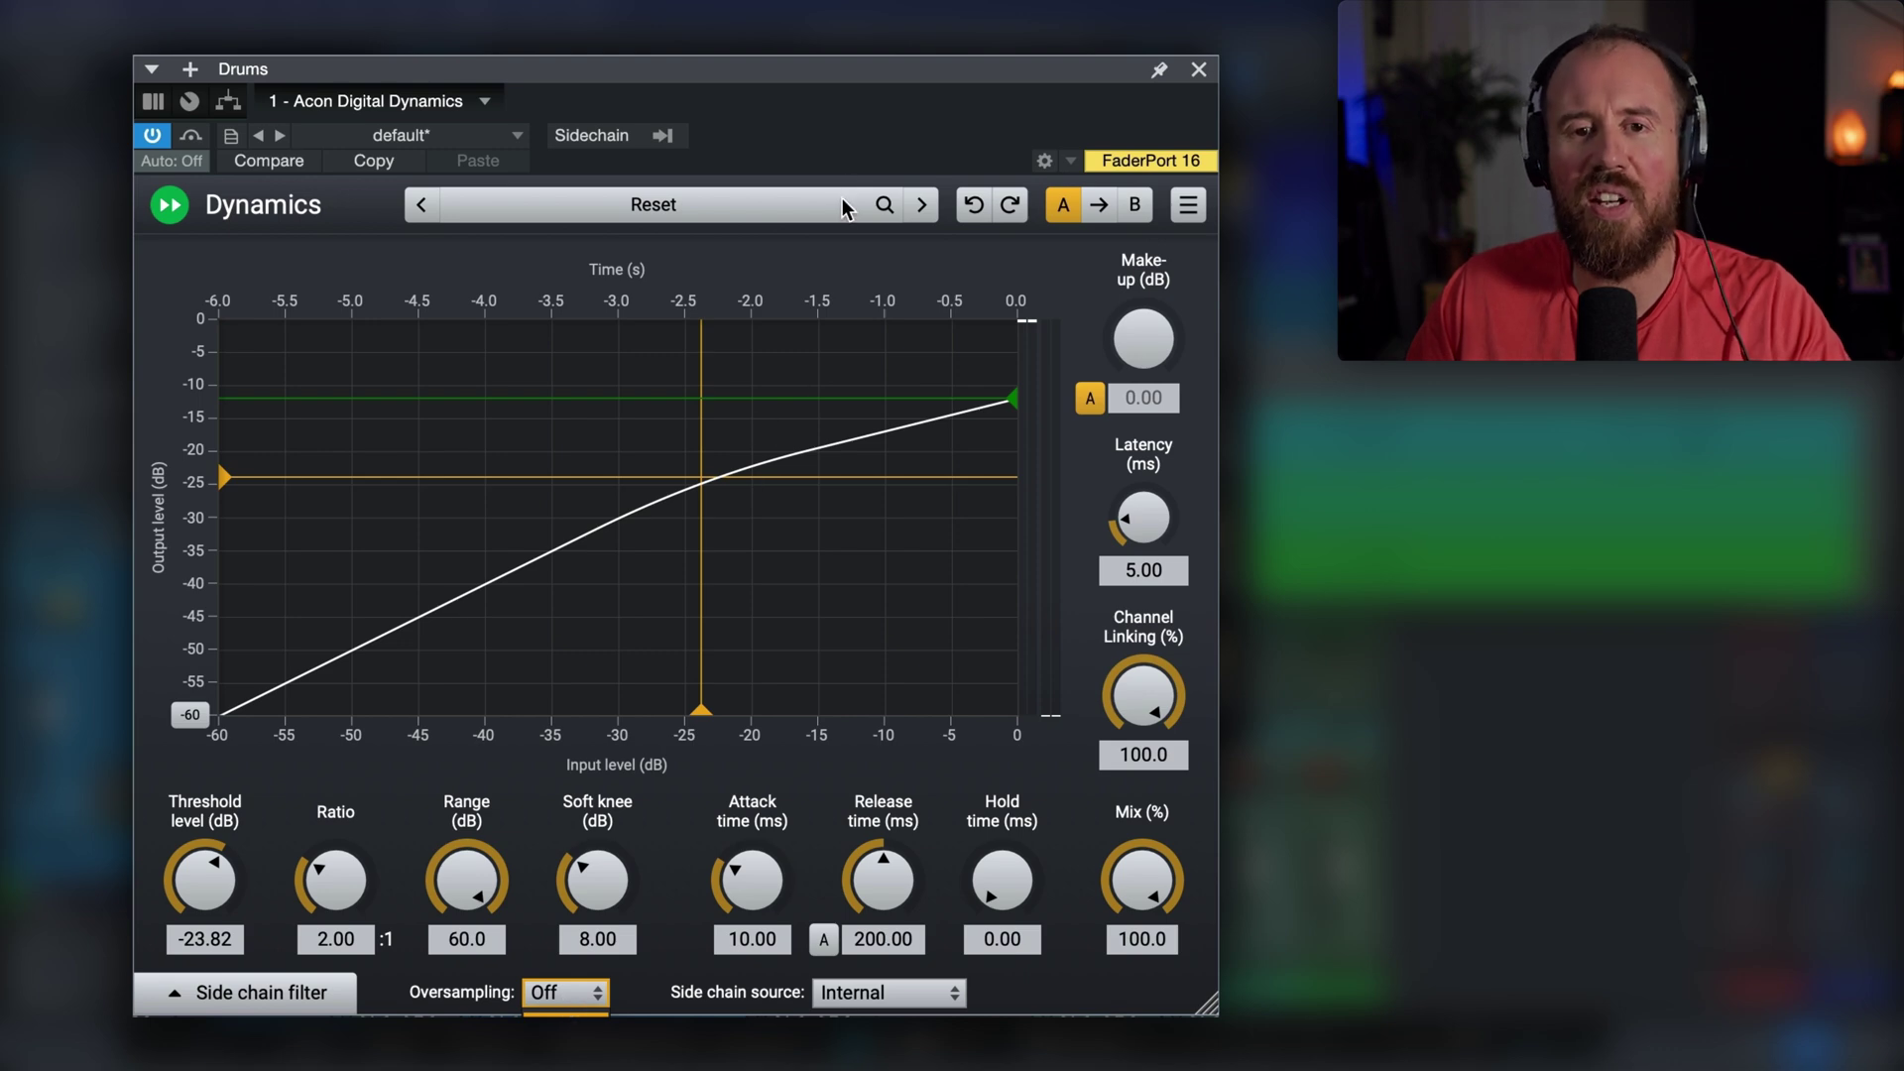
Load the Drums > 1176 style 1 preset, start playback, and raise make-up gain to about 4.88 dB.
{"action": "left_click", "coordinate": [693, 205]}
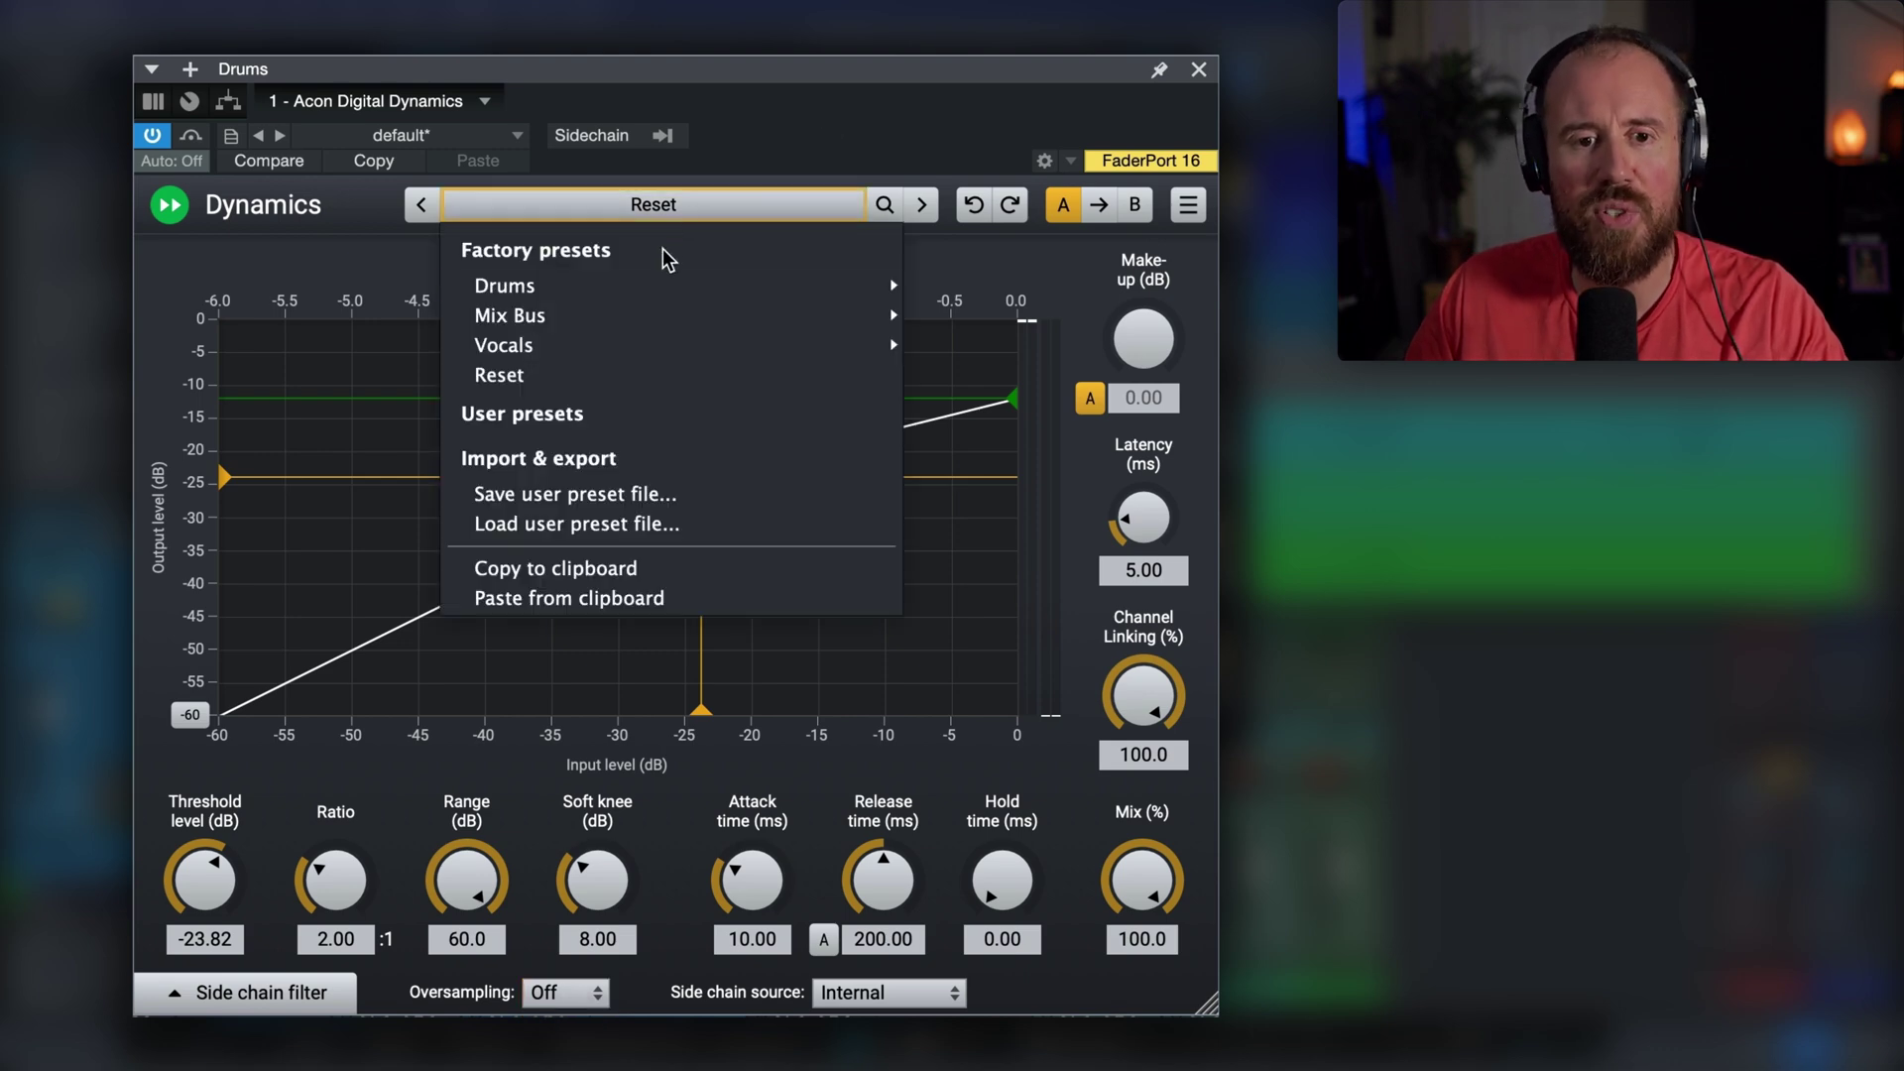
{"action": "mouse_move", "coordinate": [671, 291]}
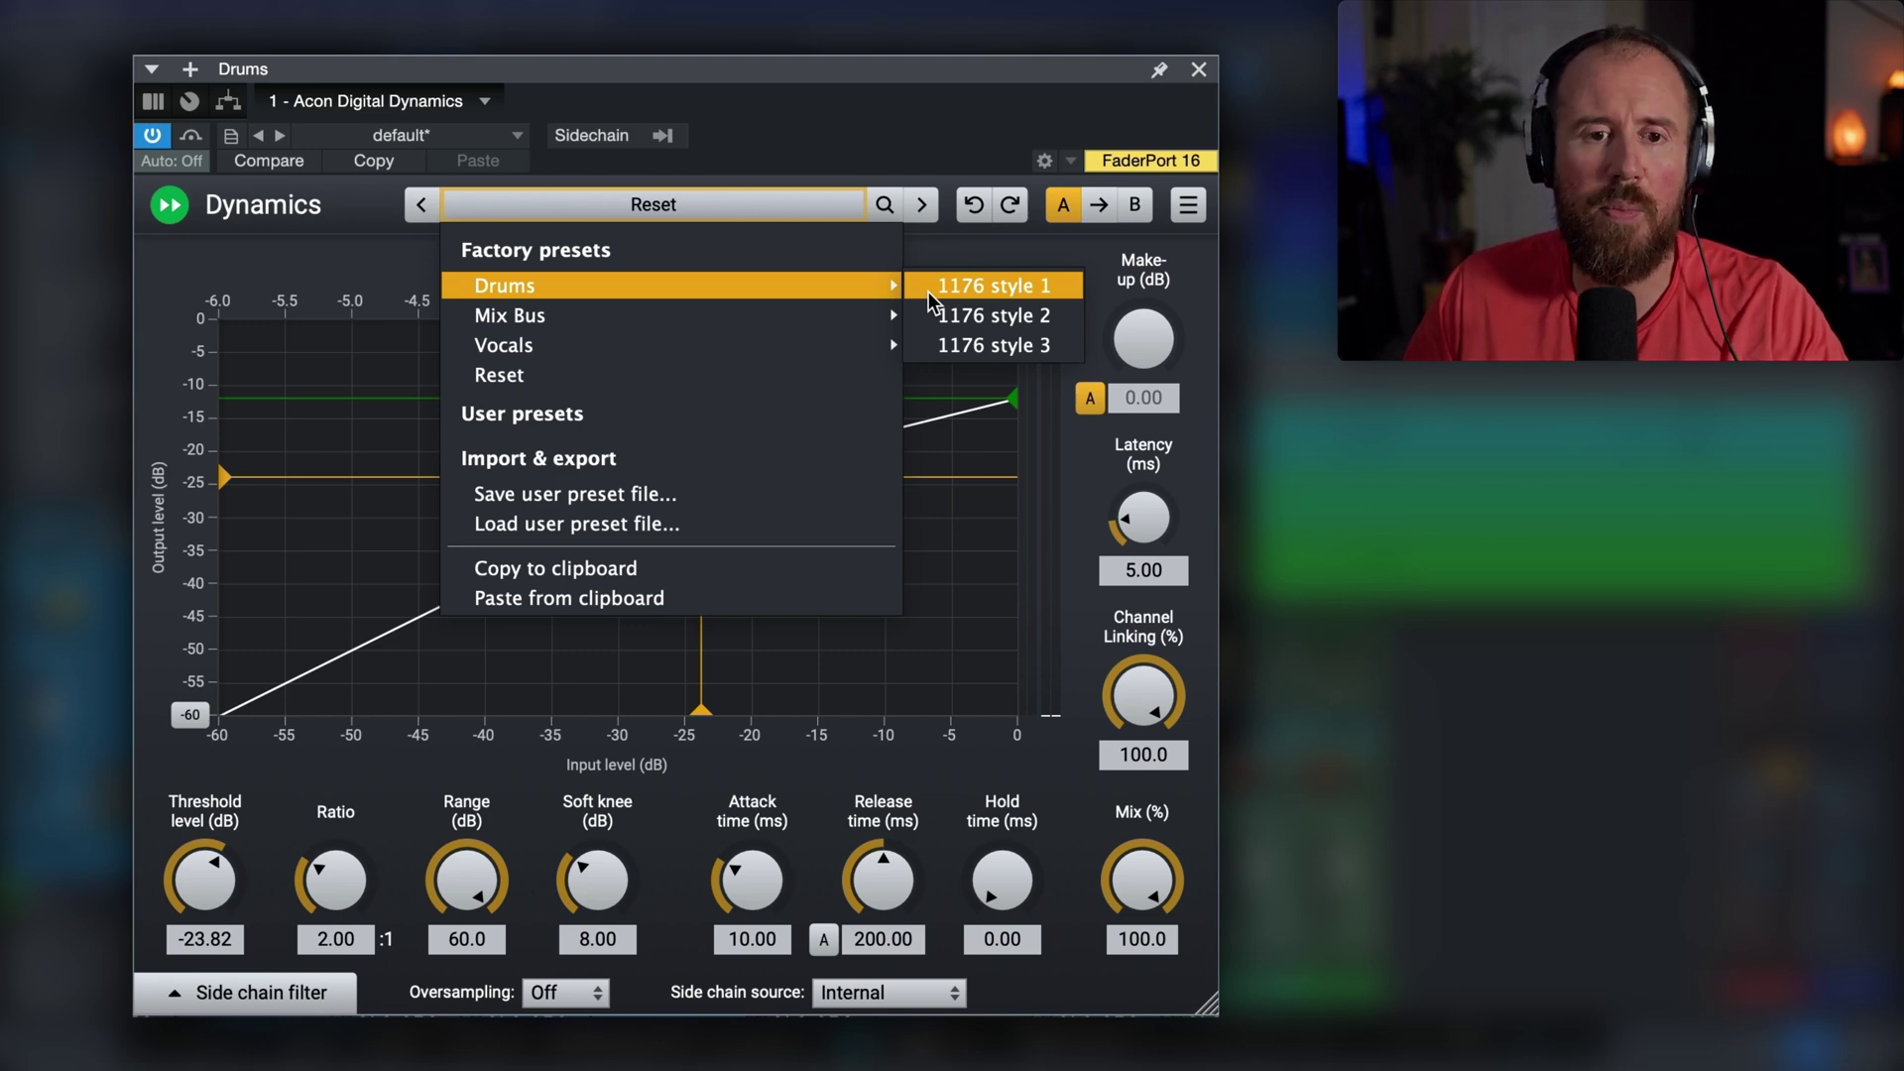
{"action": "left_click", "coordinate": [994, 286]}
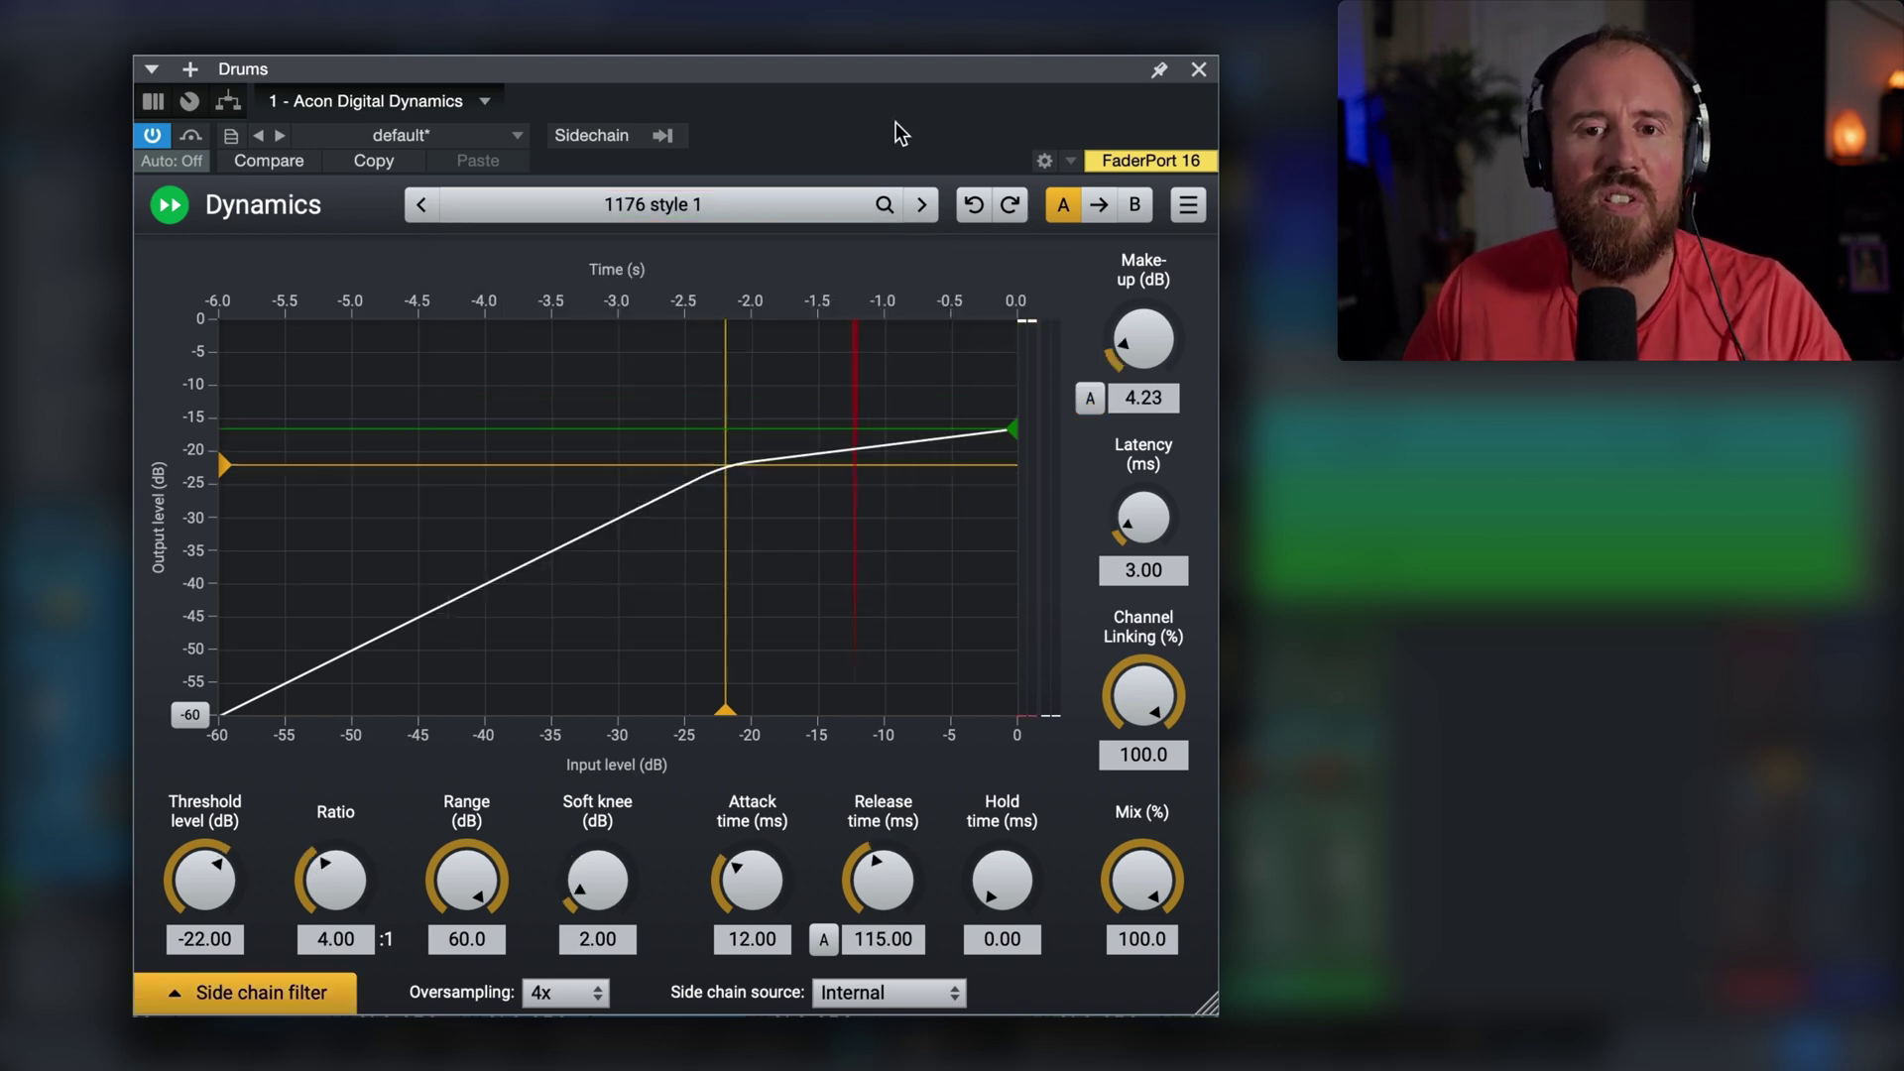
{"action": "key", "text": "space"}
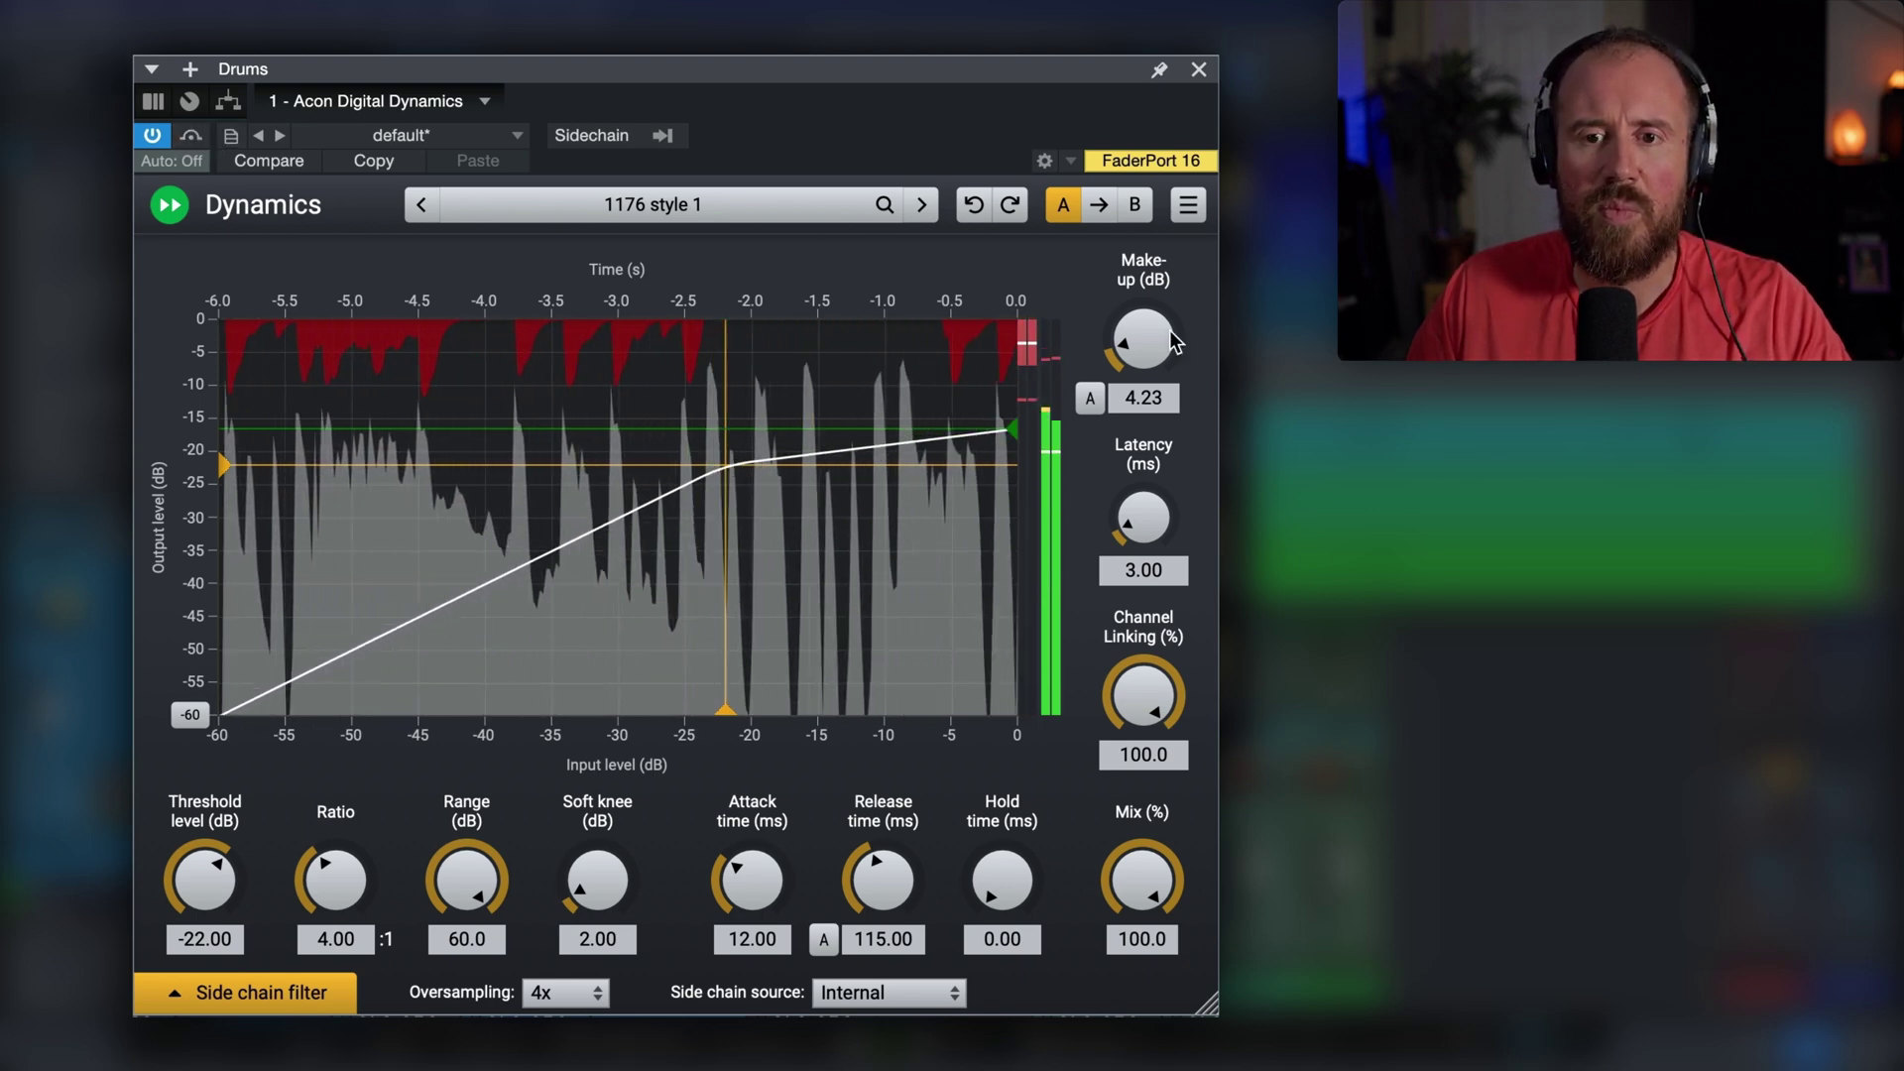
{"action": "left_click_drag", "start_coordinate": [1144, 347], "coordinate": [1145, 339]}
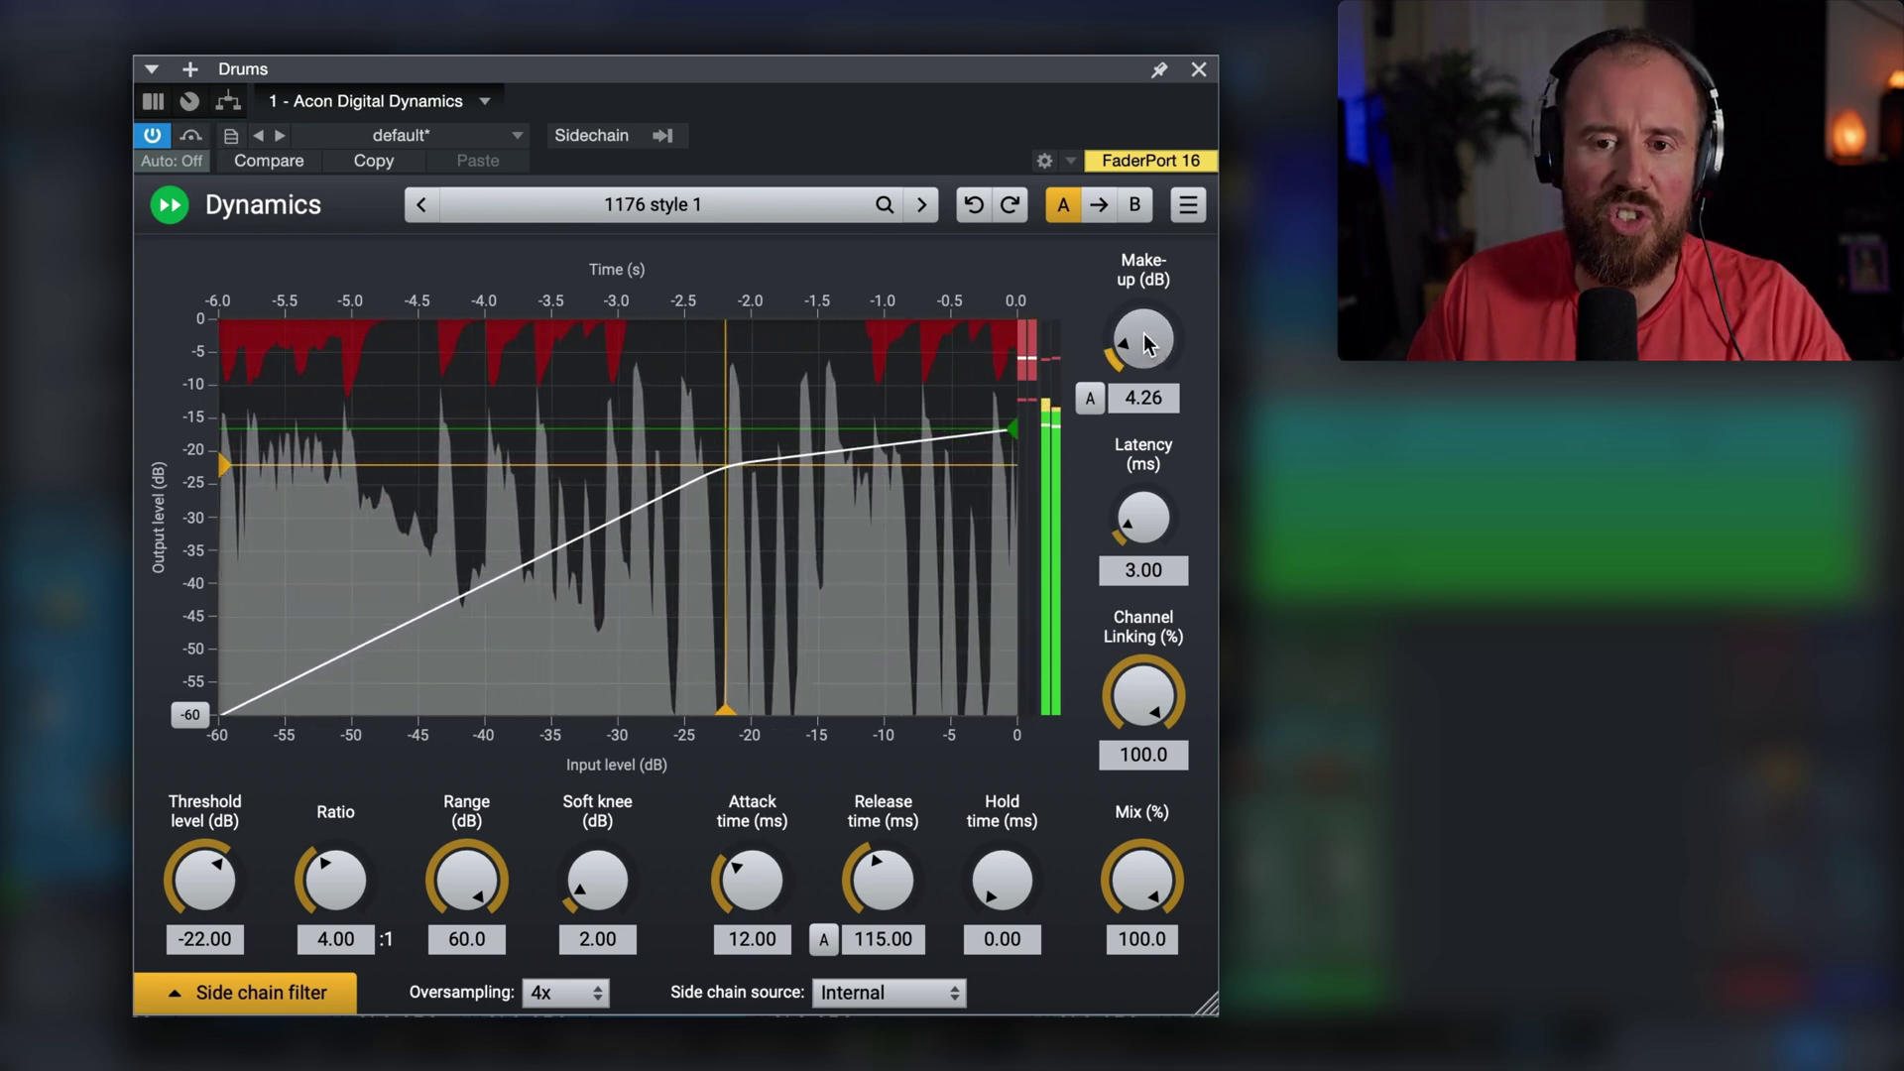
Step through 1176 style 2 (make-up ~5.29 dB) to 1176 style 3, with make-up at 4.34 dB.
{"action": "left_click", "coordinate": [921, 204]}
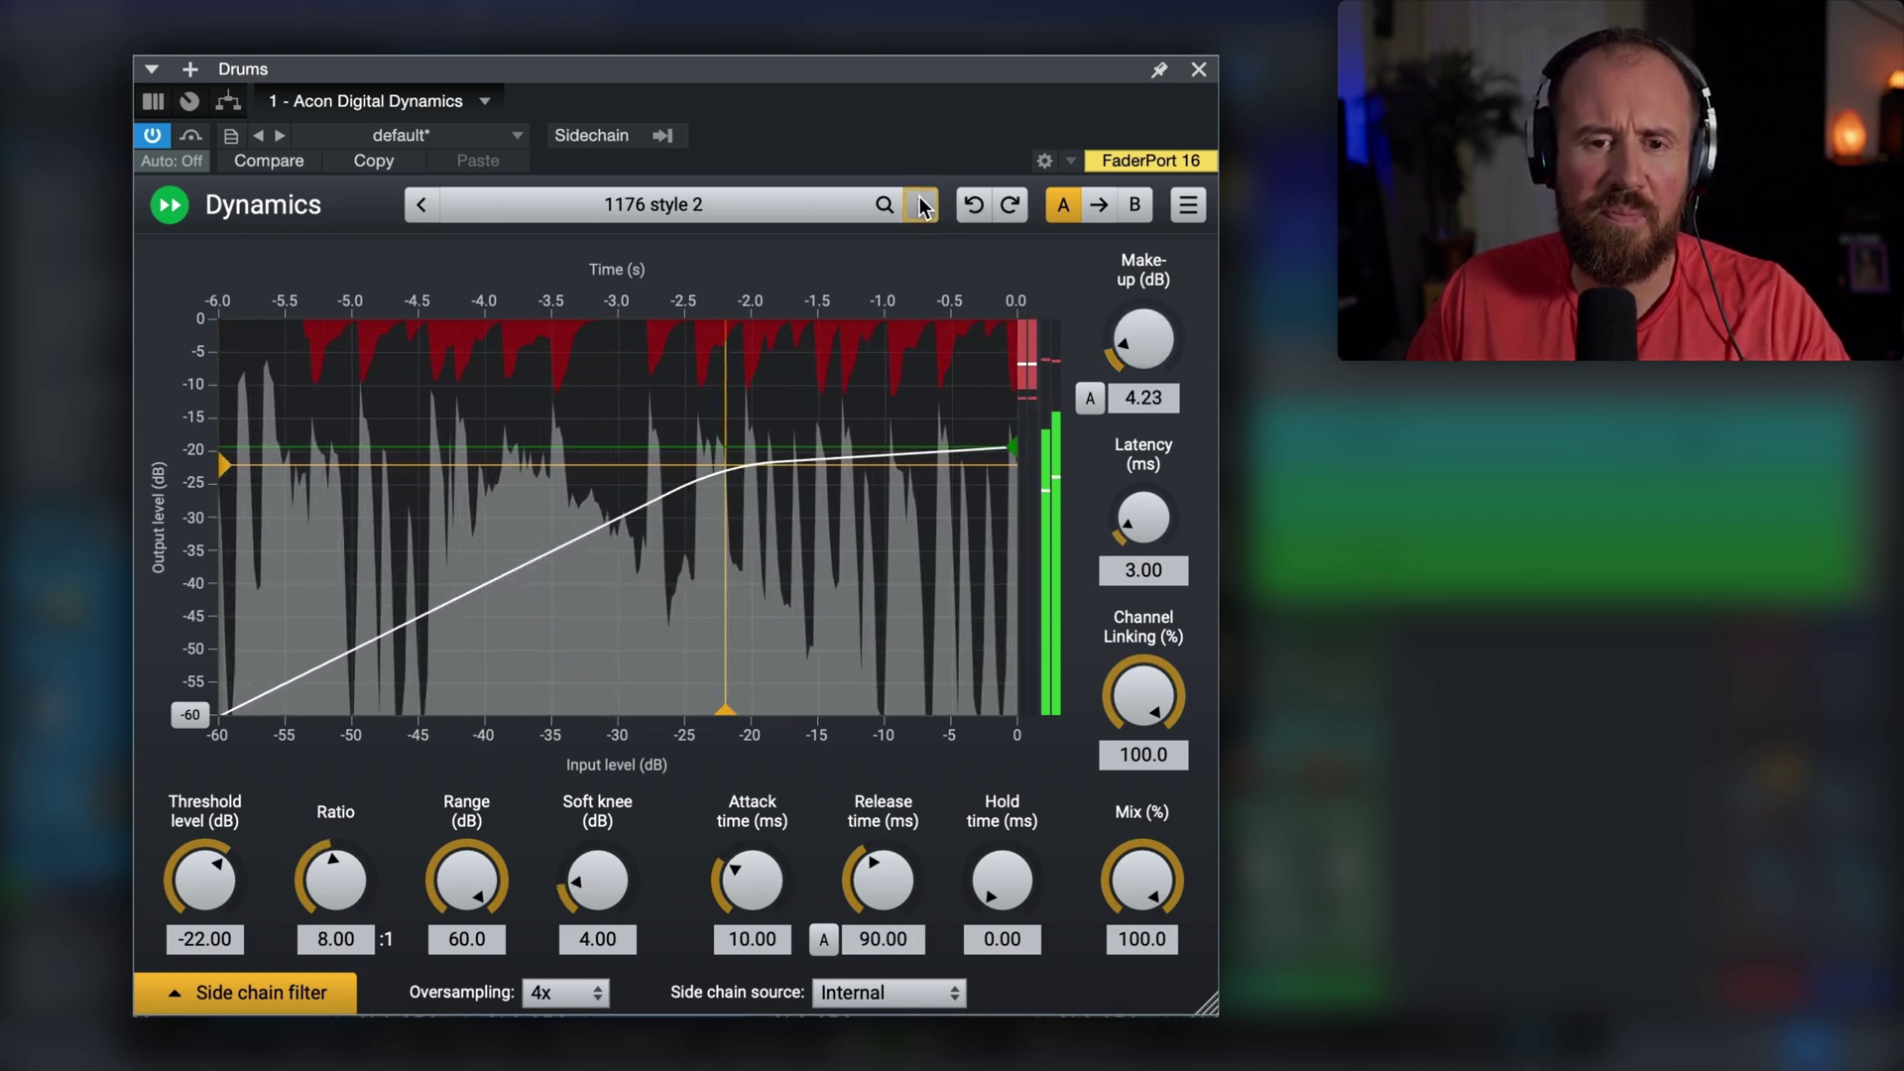
{"action": "left_click", "coordinate": [1059, 208]}
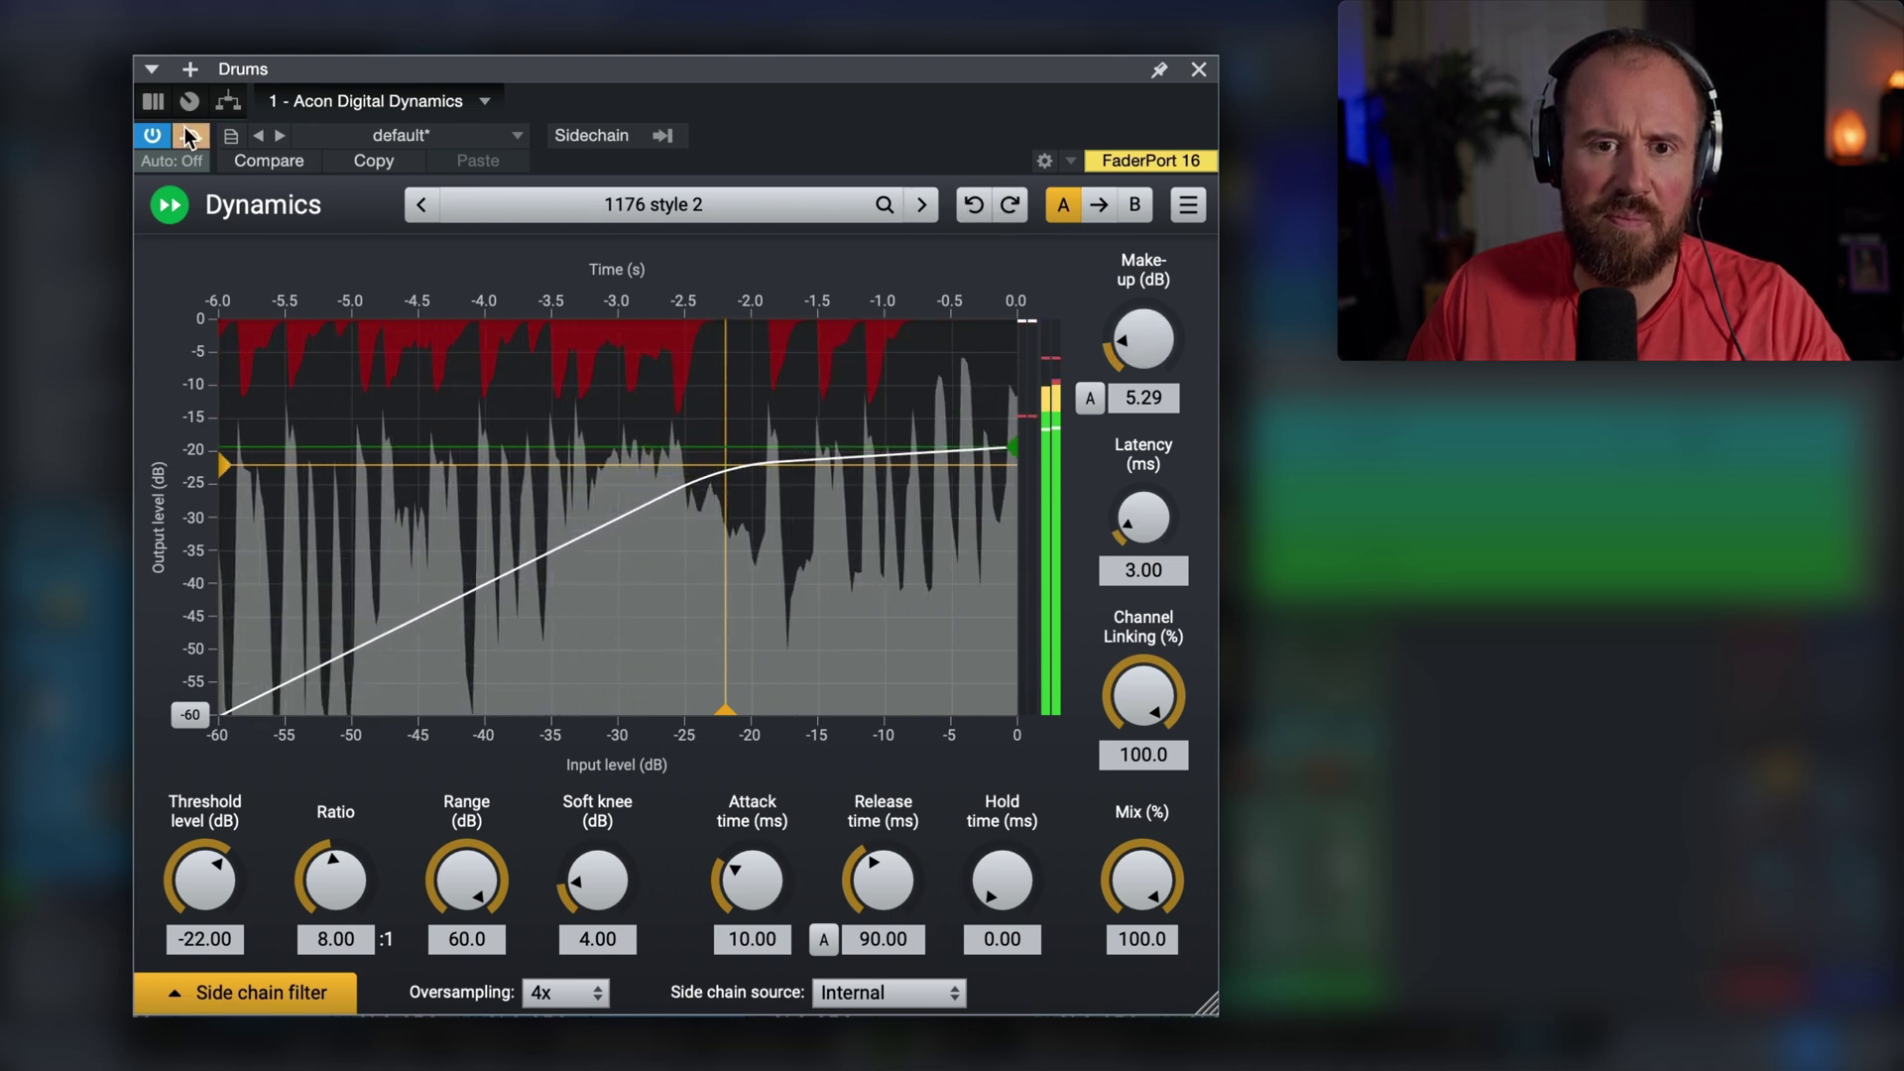
{"action": "left_click", "coordinate": [922, 205]}
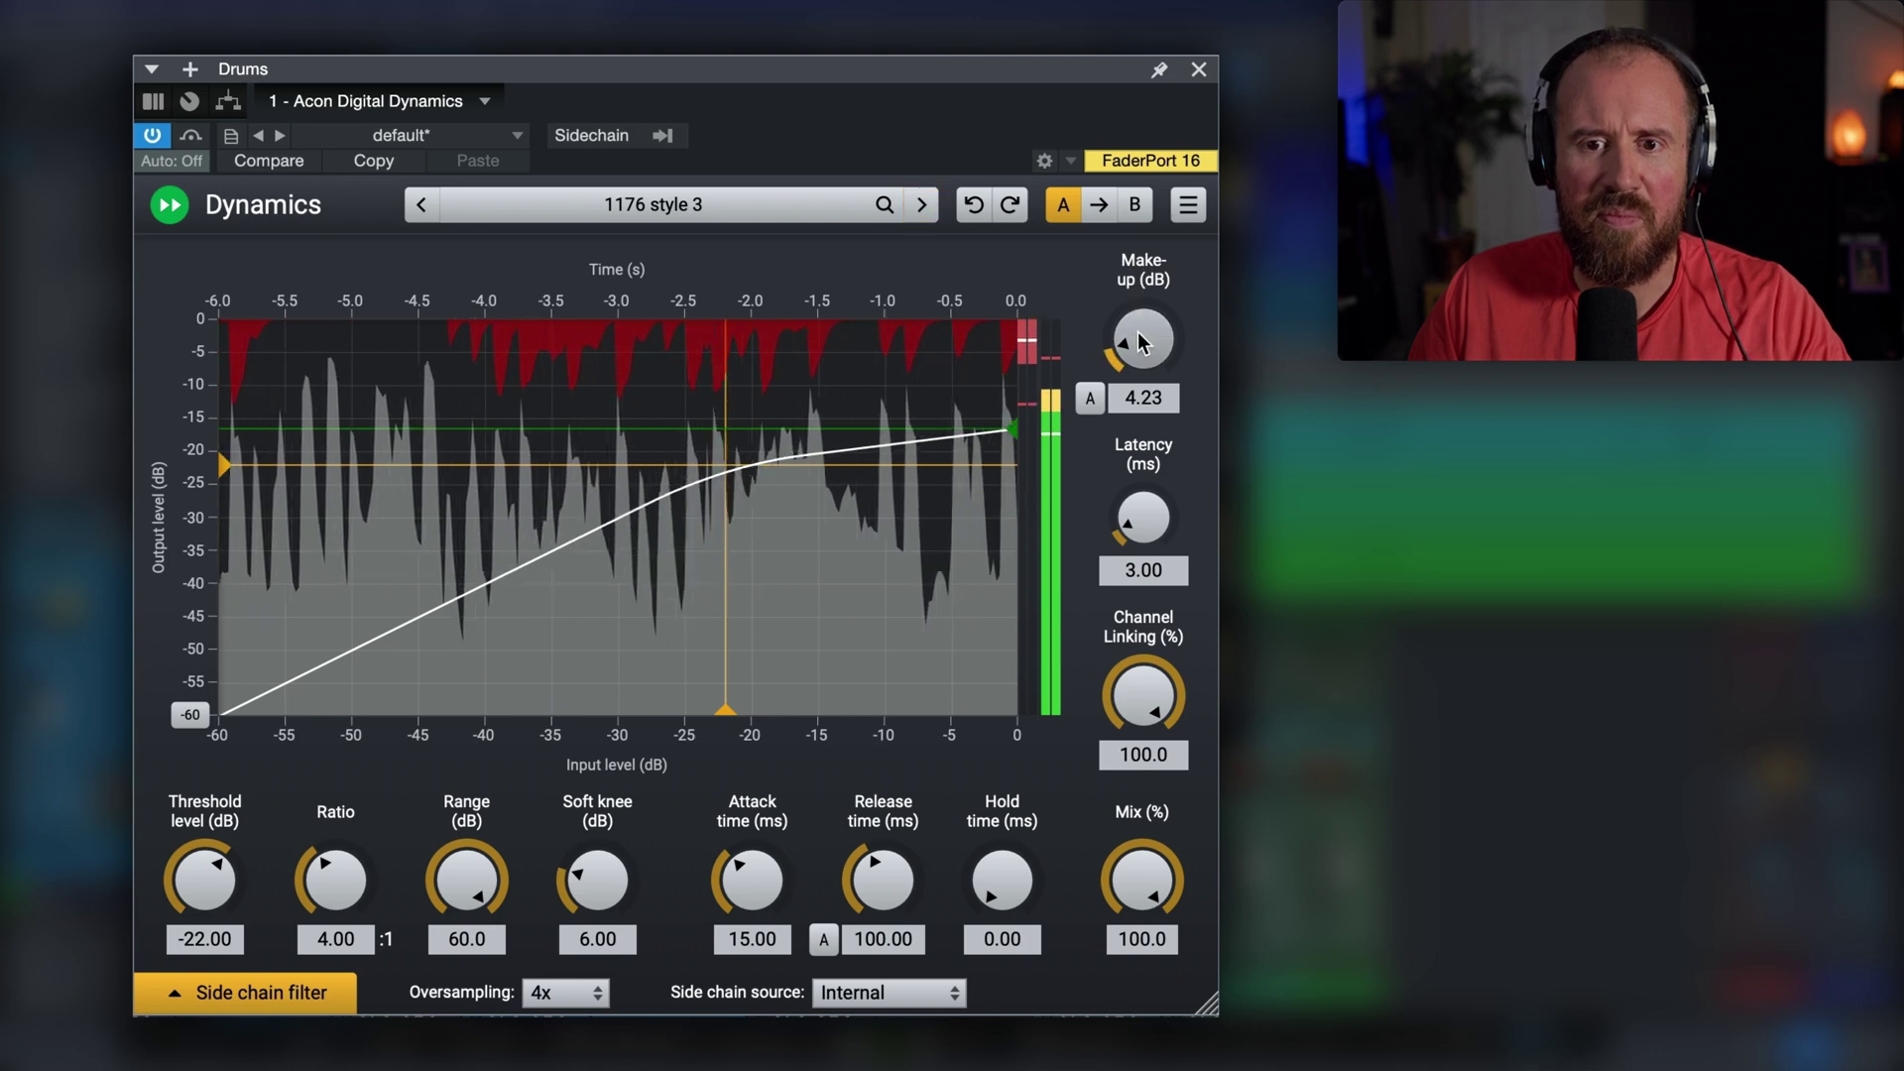
{"action": "left_click_drag", "start_coordinate": [1142, 344], "coordinate": [1141, 340]}
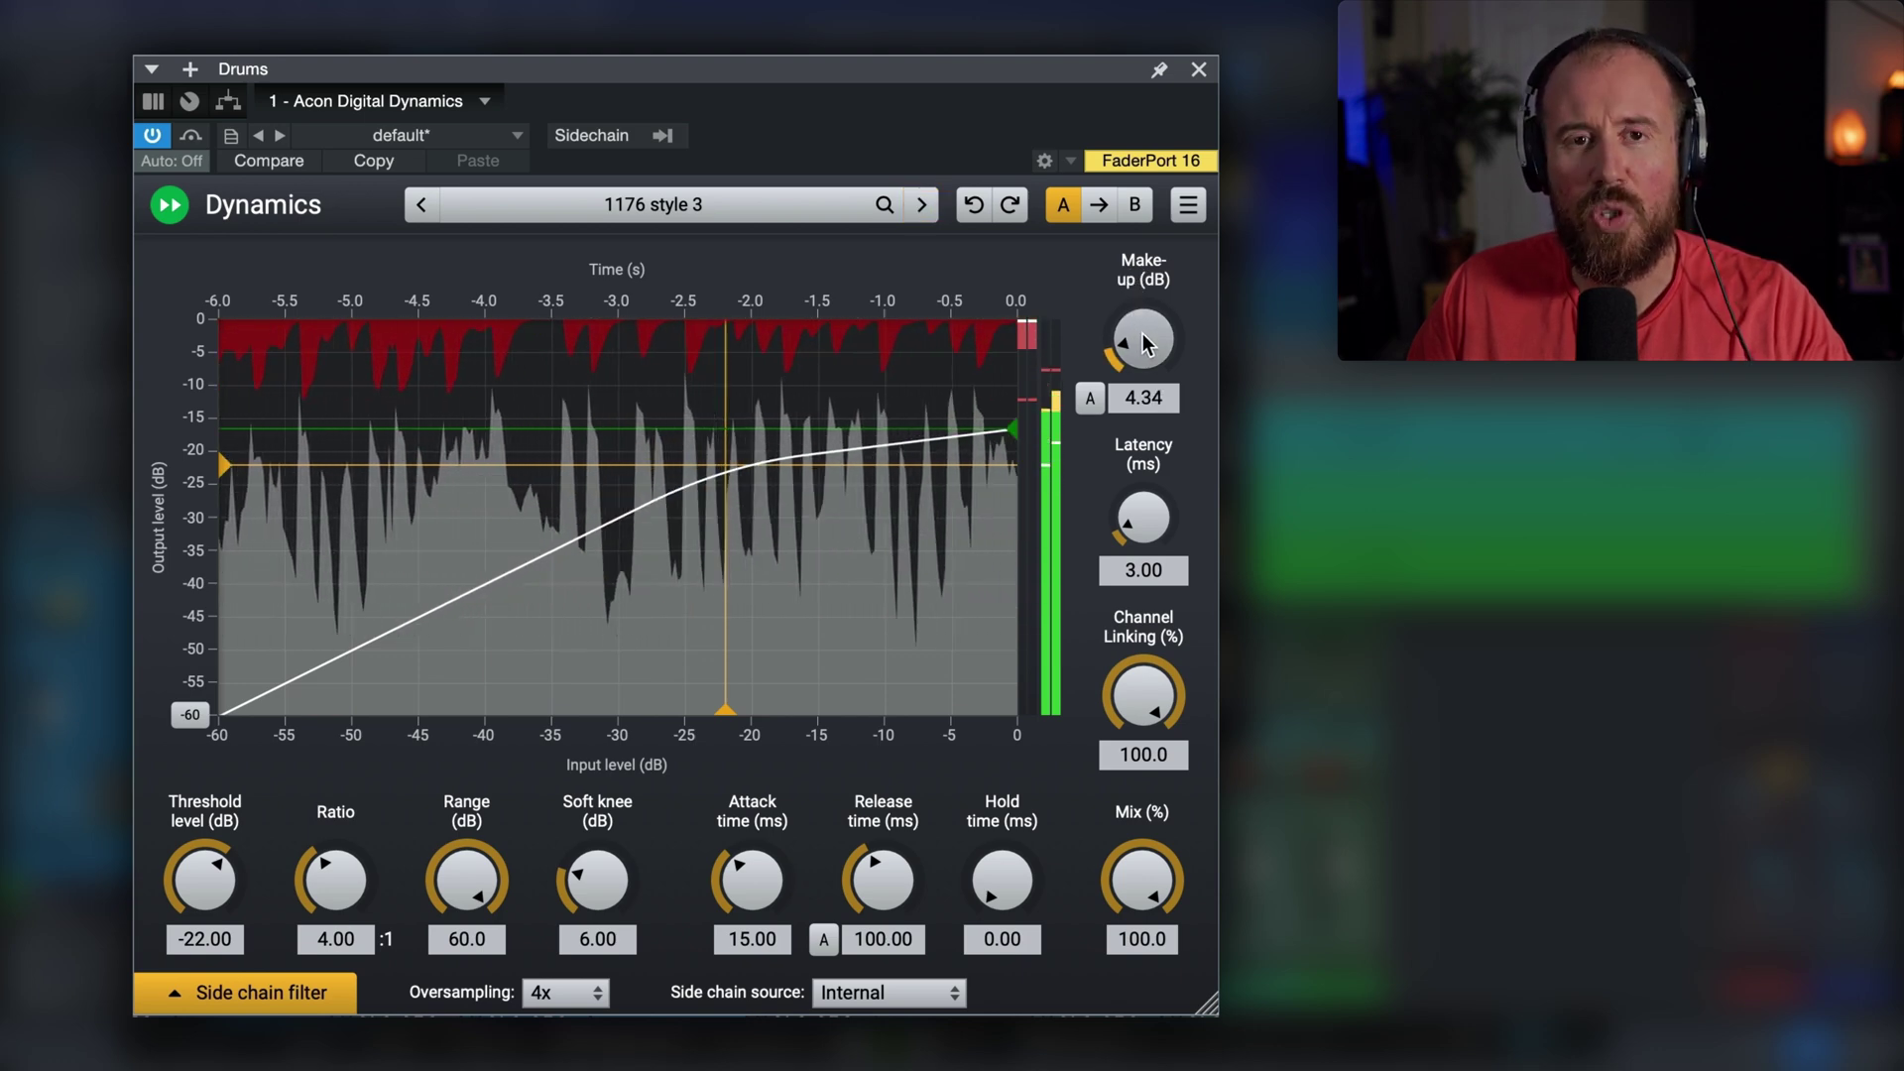
Stop playback, keeping 1176 style 3 (-22 dB threshold, 4:1 ratio) on the Drums.
{"action": "key", "text": "space"}
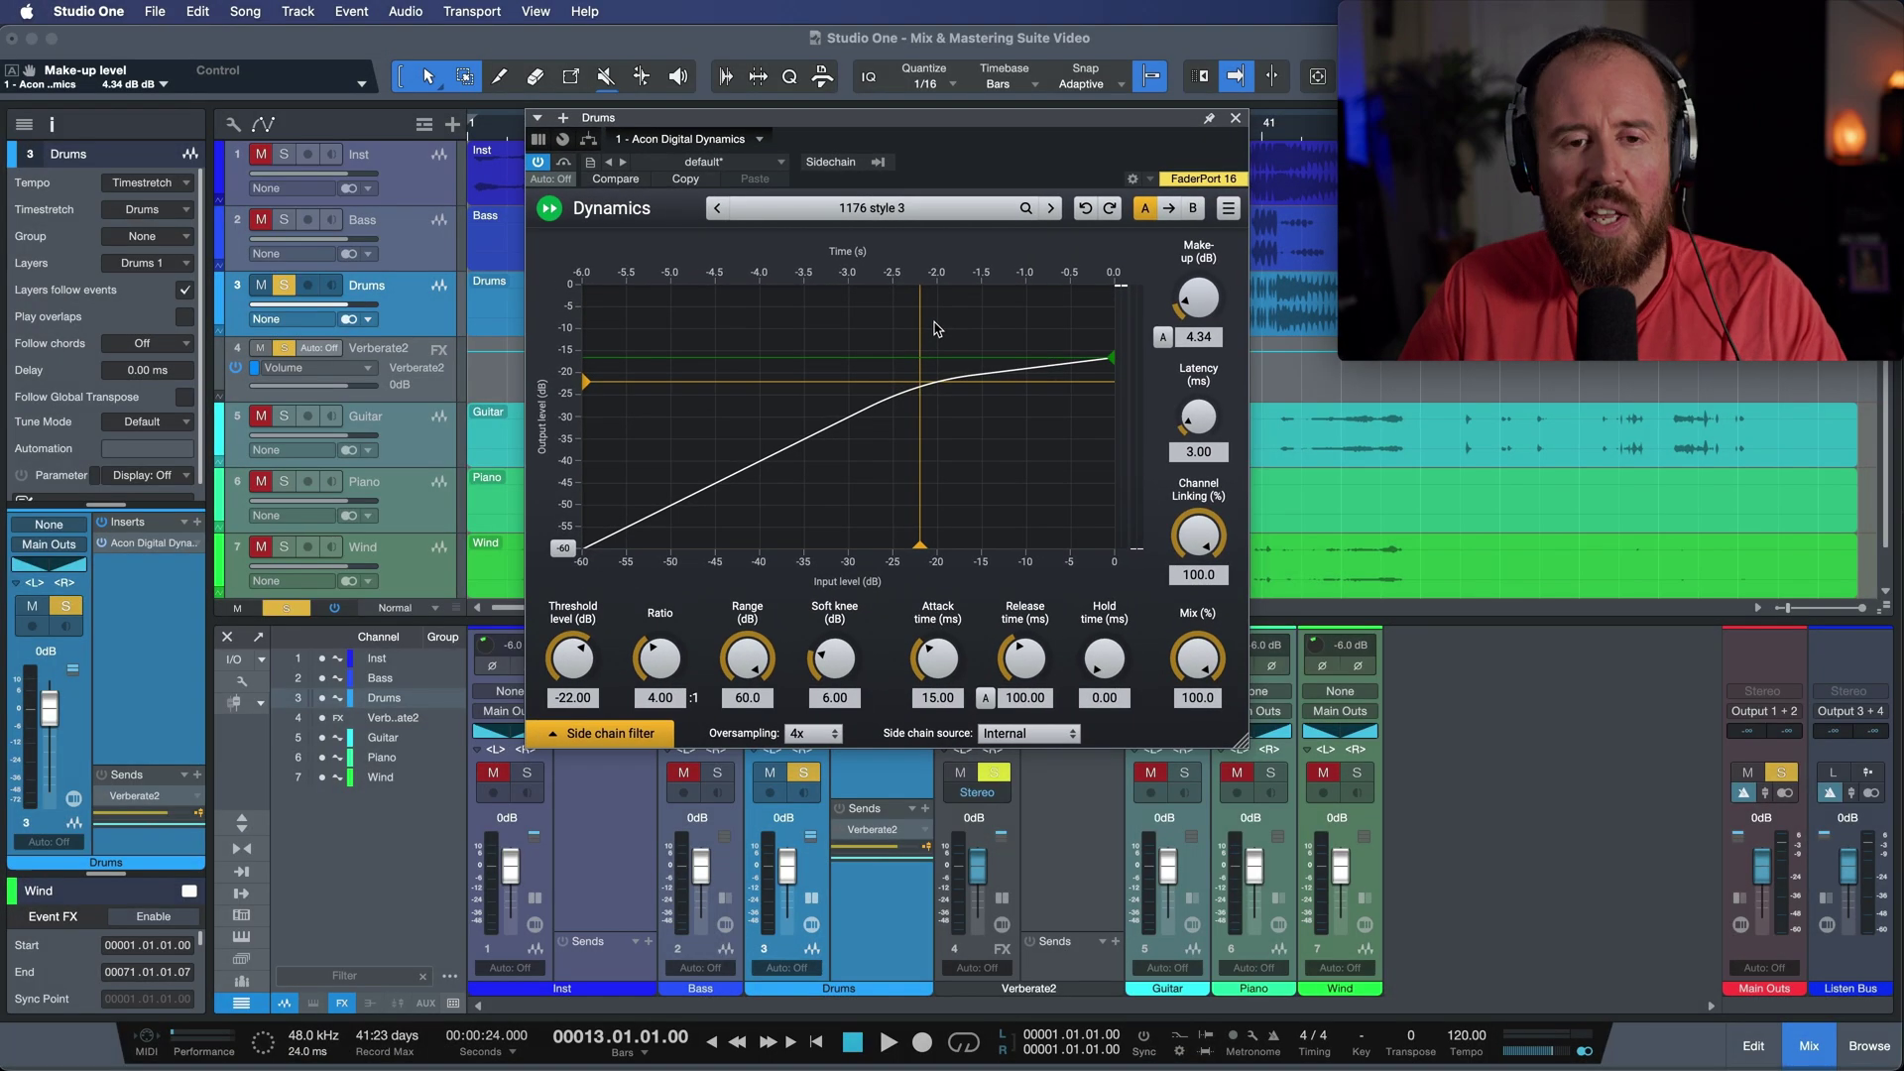
Switch to DaVinci Resolve with Cmd+Tab to view Multiband Dynamics on Inst.
{"action": "key", "text": "super+Tab"}
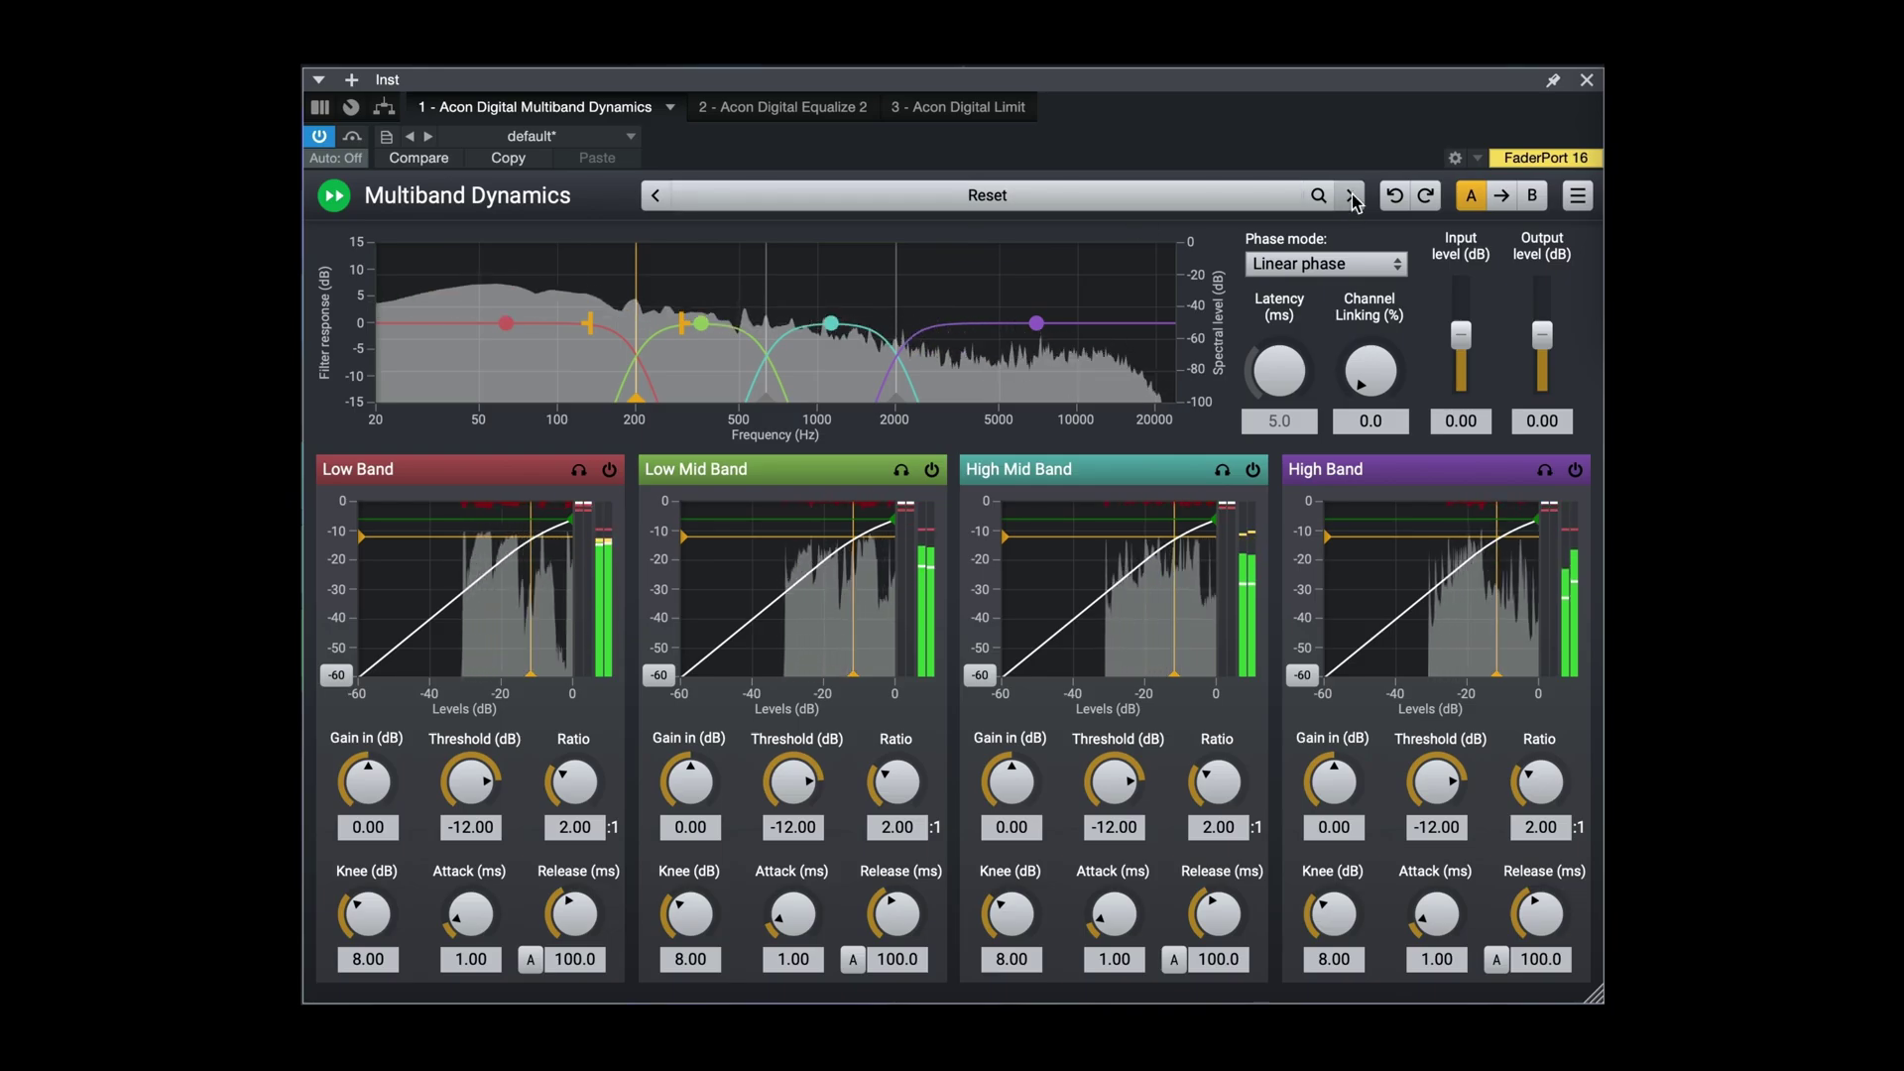
Step through Clarity & Control, Low Expander, Sub Low Expander and Bleed Control Kick Track presets.
{"action": "left_click", "coordinate": [1351, 195]}
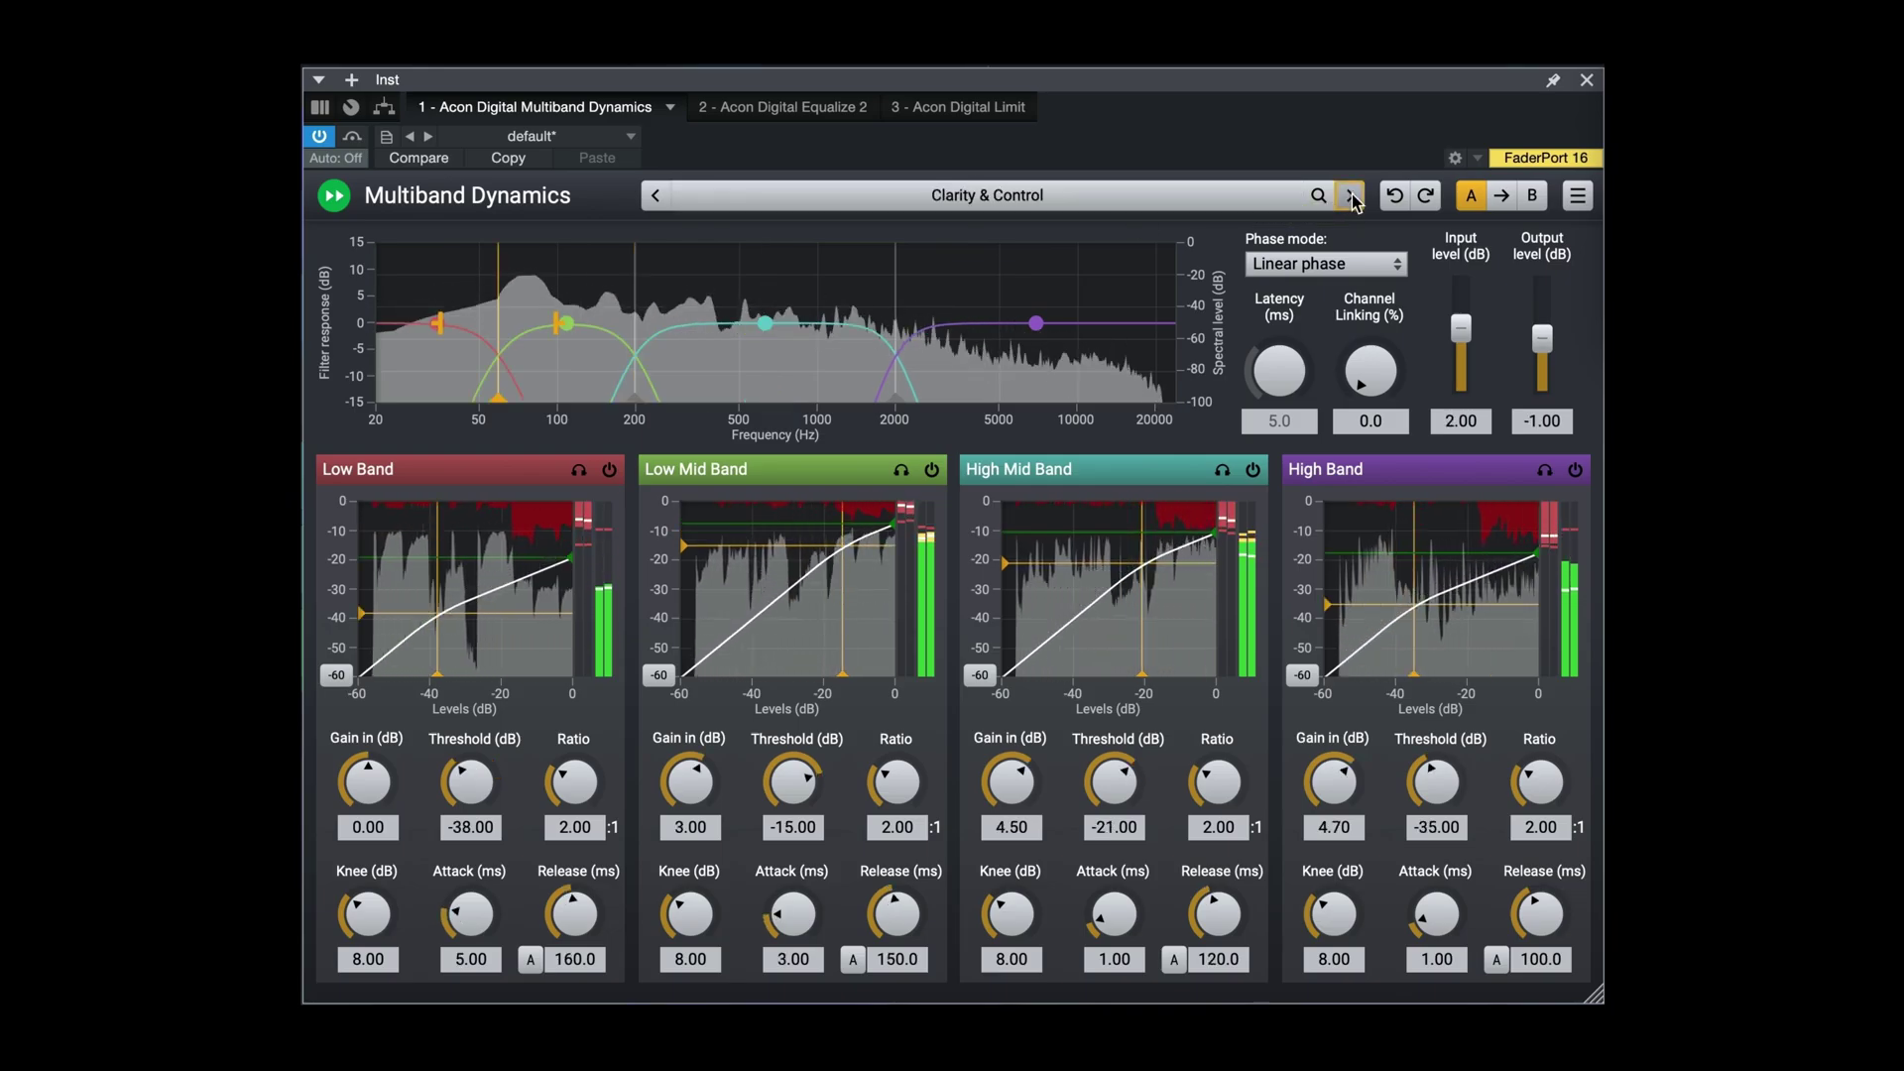
{"action": "left_click", "coordinate": [1351, 196]}
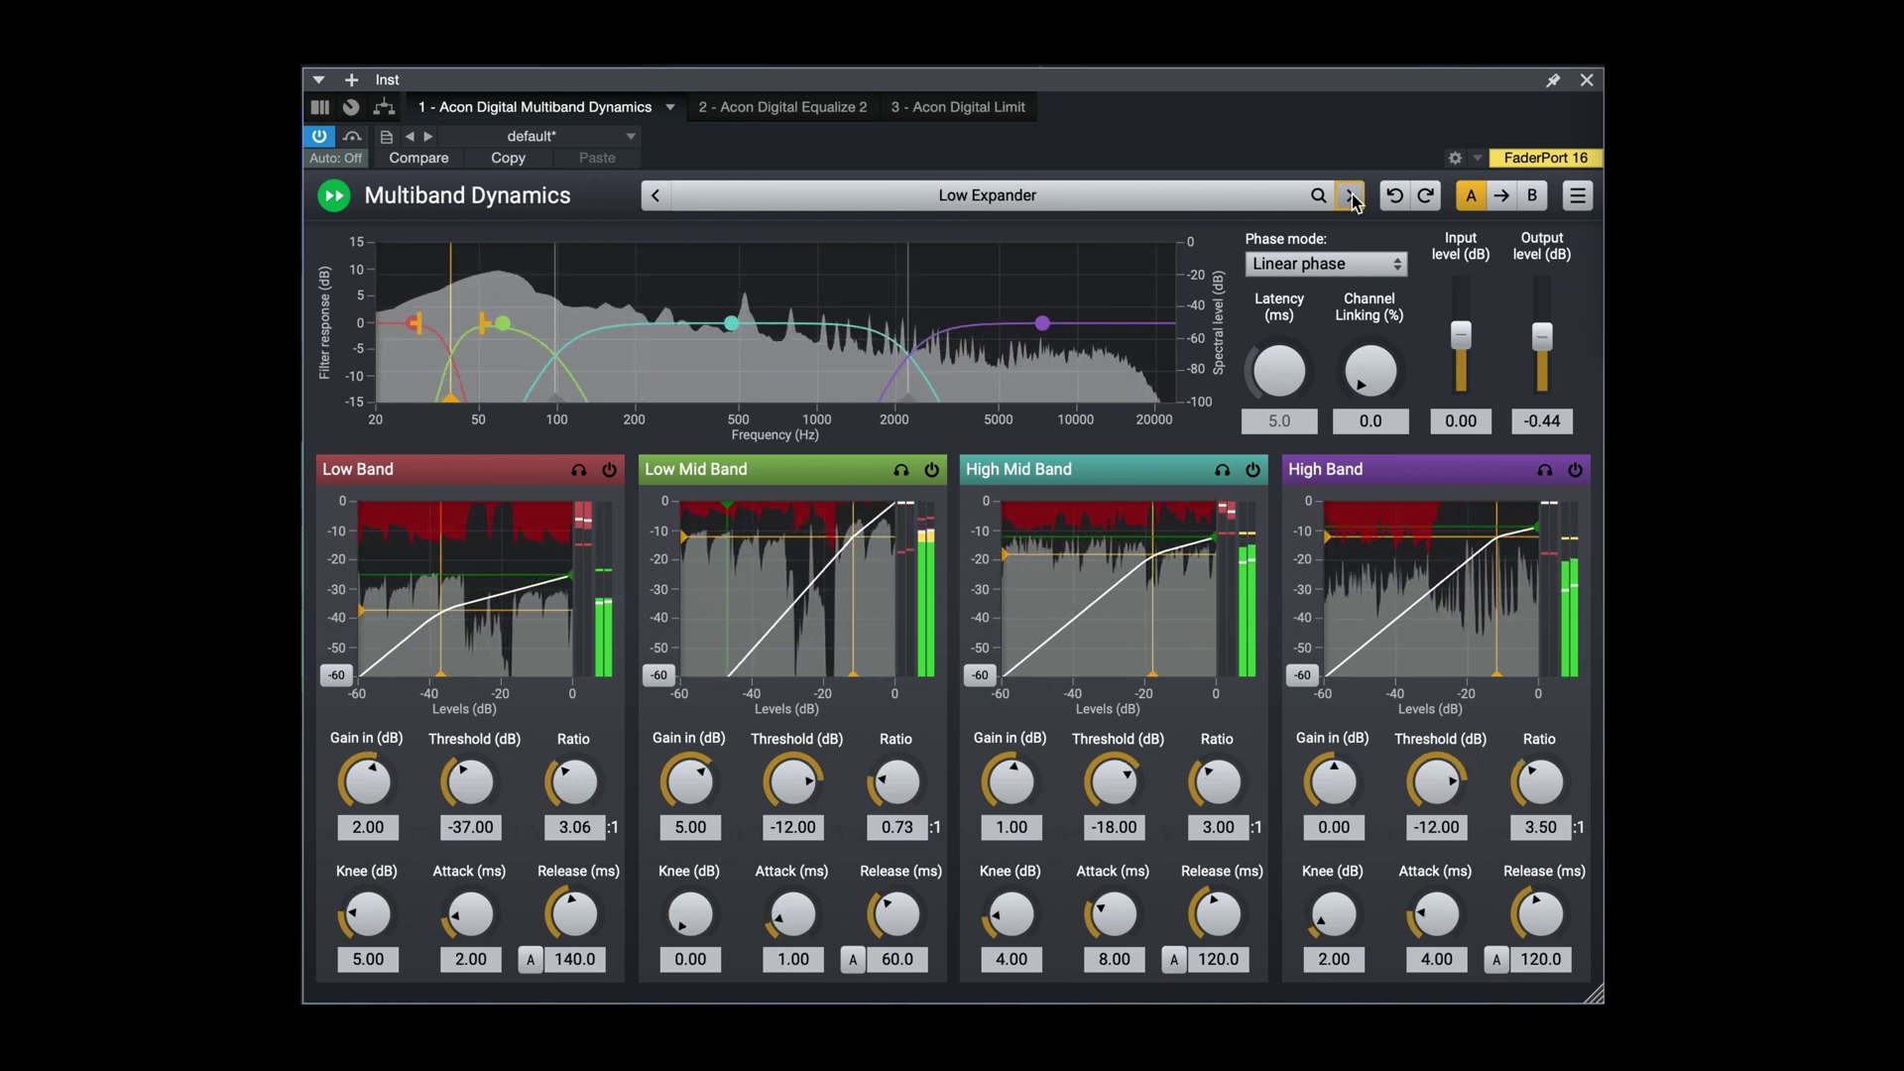
{"action": "left_click", "coordinate": [1351, 195]}
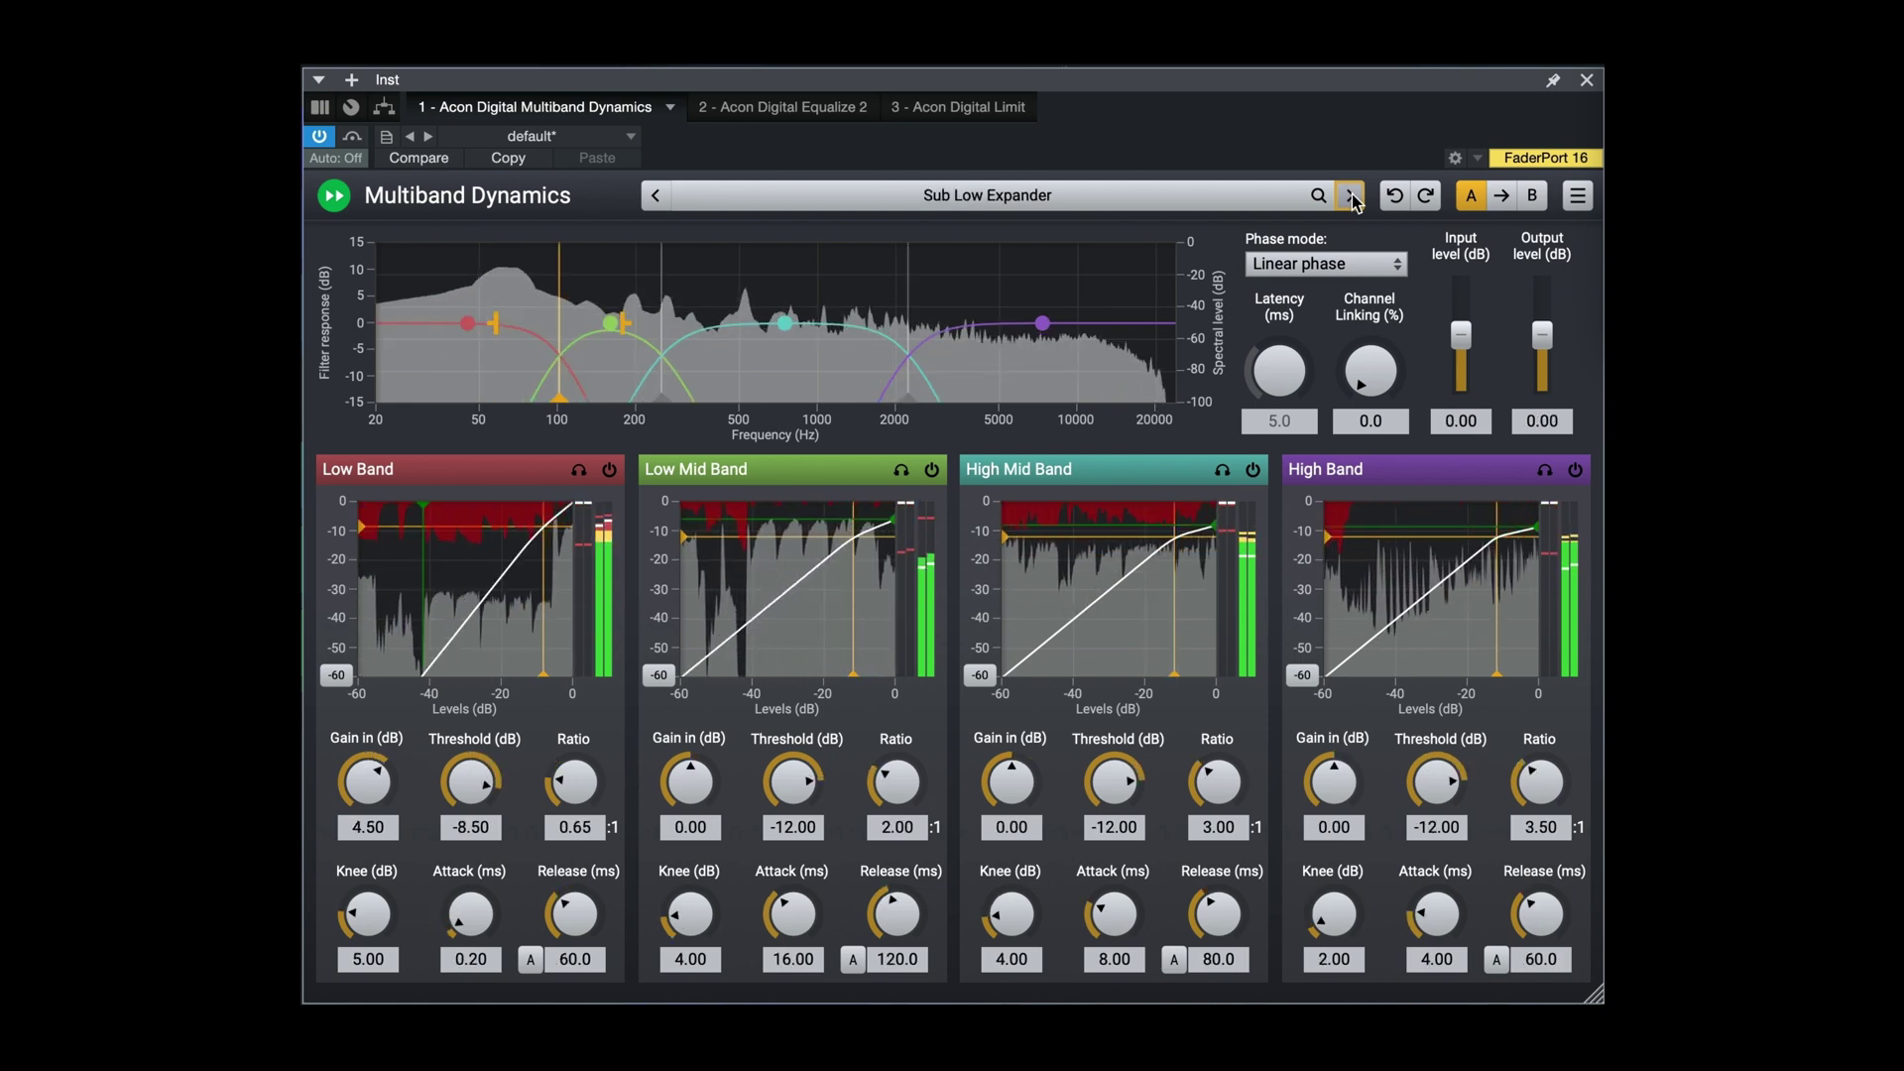
{"action": "left_click", "coordinate": [1351, 195]}
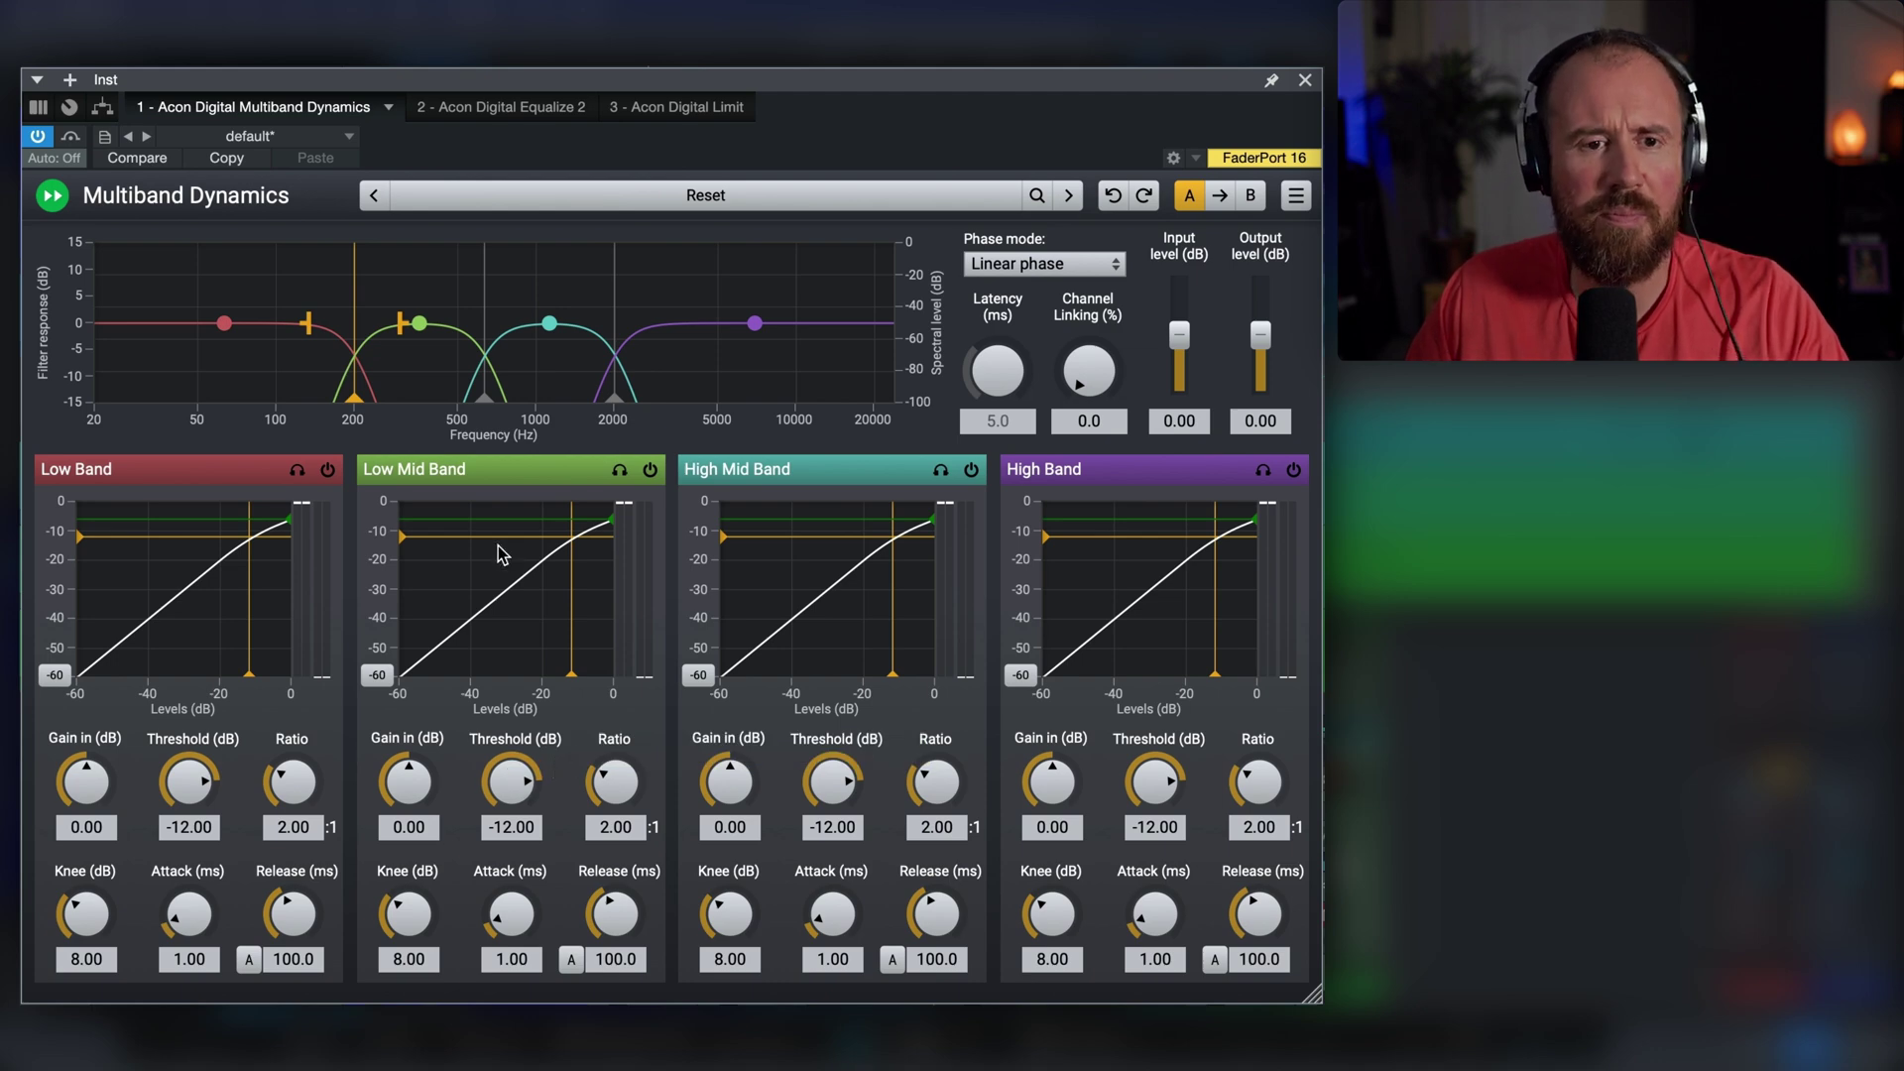
Start playback and step through Clarity & Control, Low Expander, Sub Low Expander, Bleed Control Kick Track.
{"action": "key", "text": "space"}
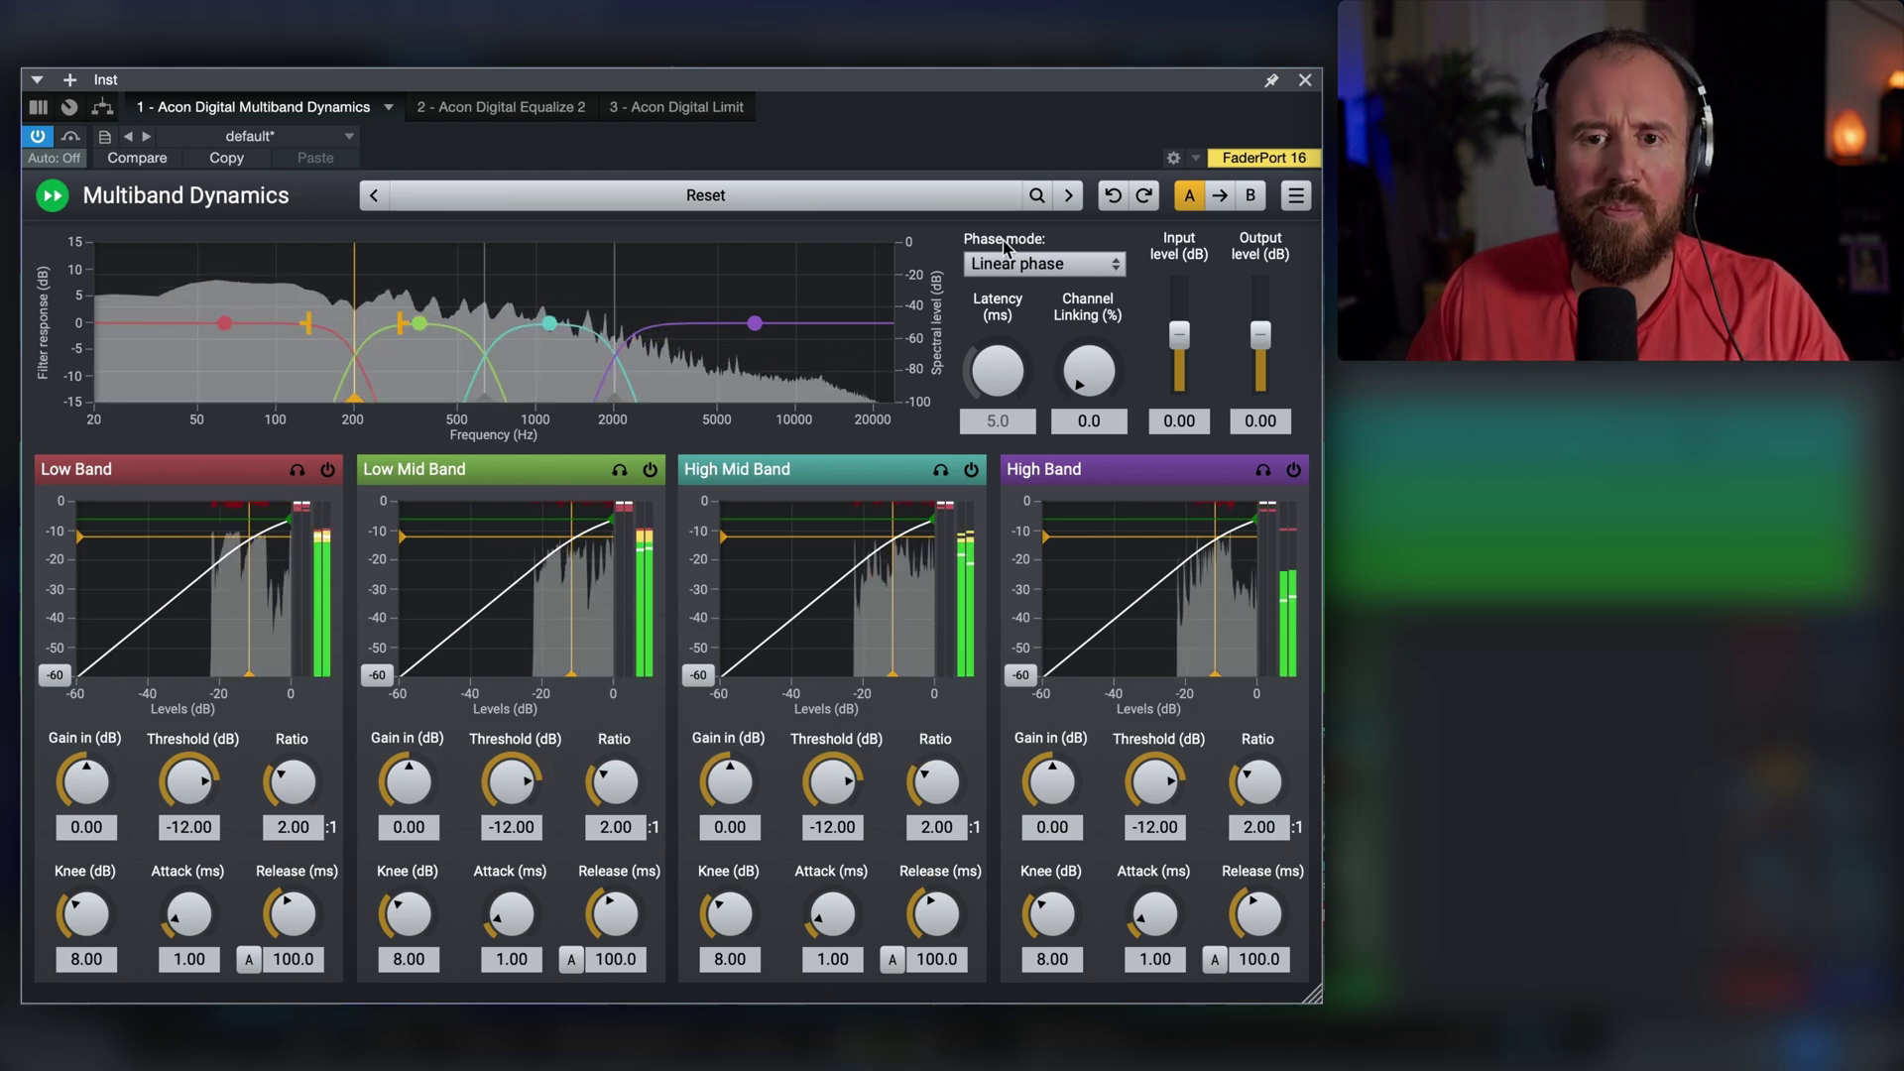
{"action": "left_click", "coordinate": [1068, 196]}
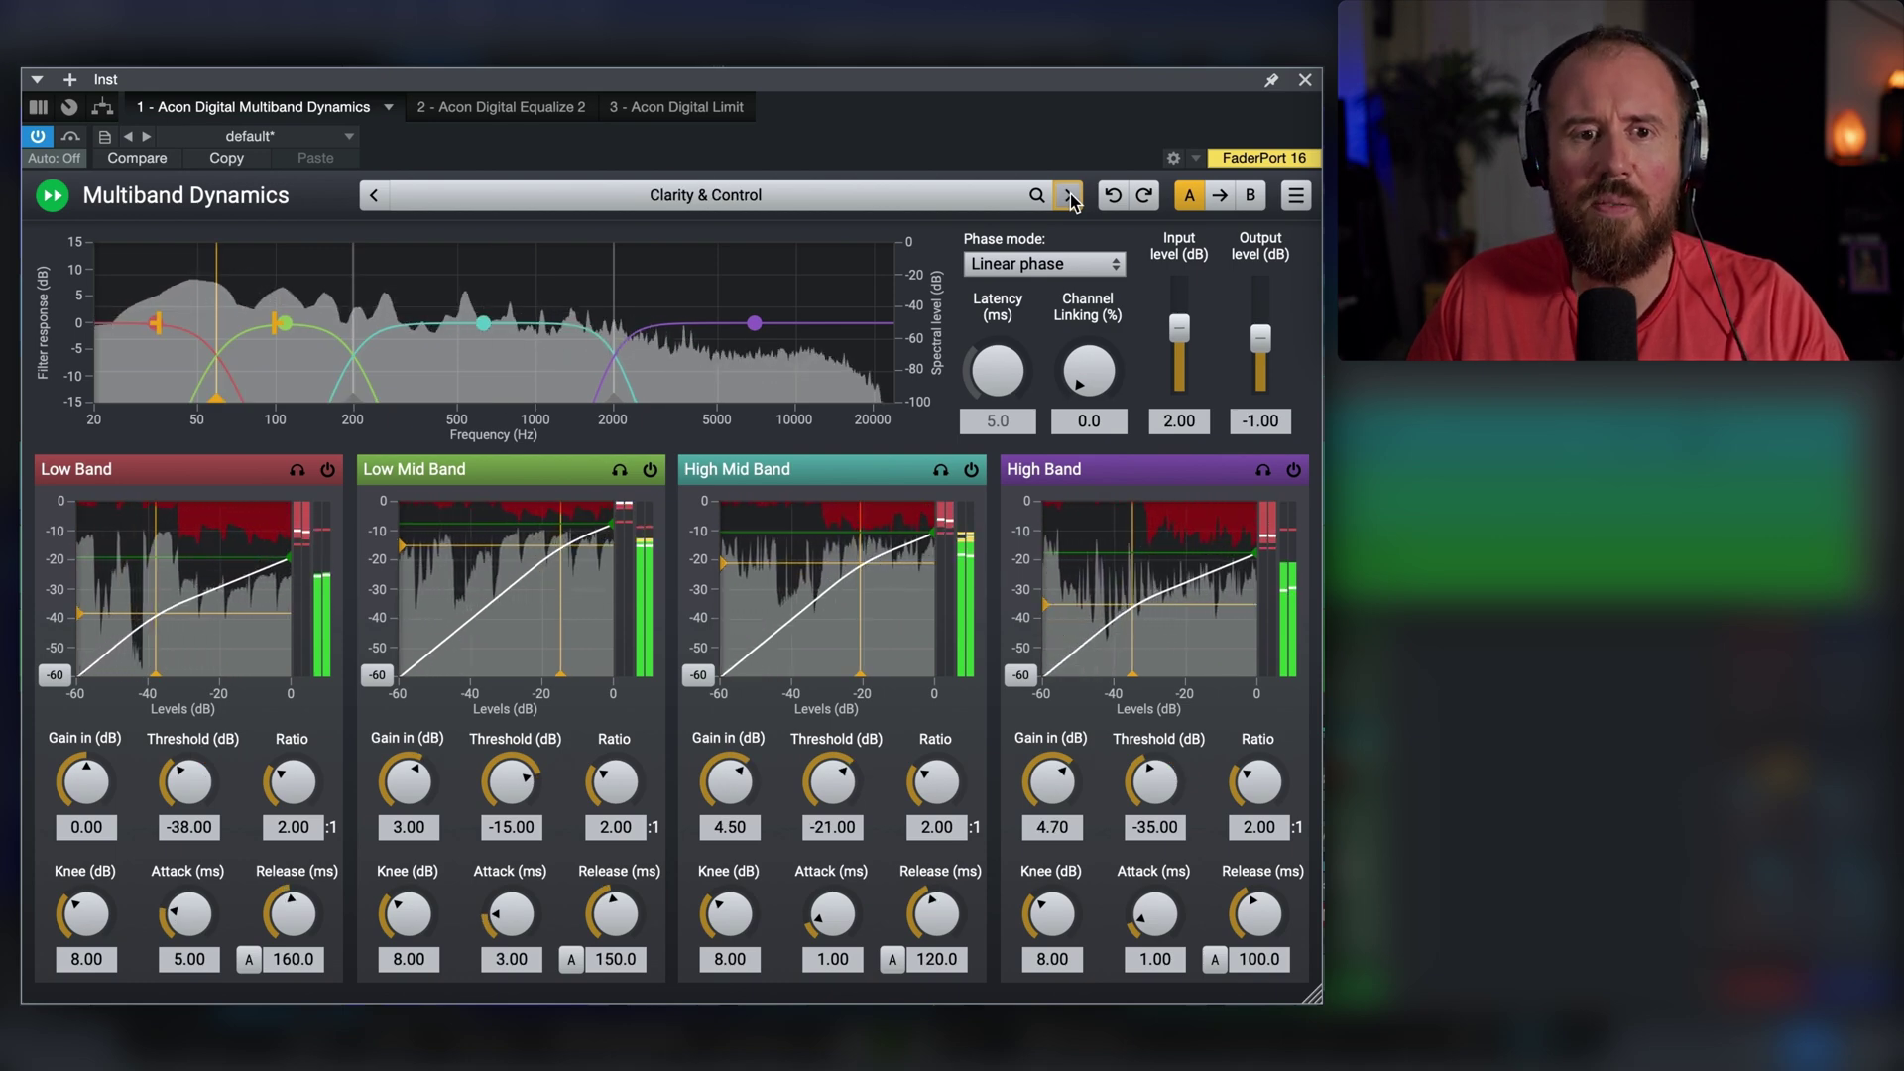
{"action": "left_click", "coordinate": [1069, 197]}
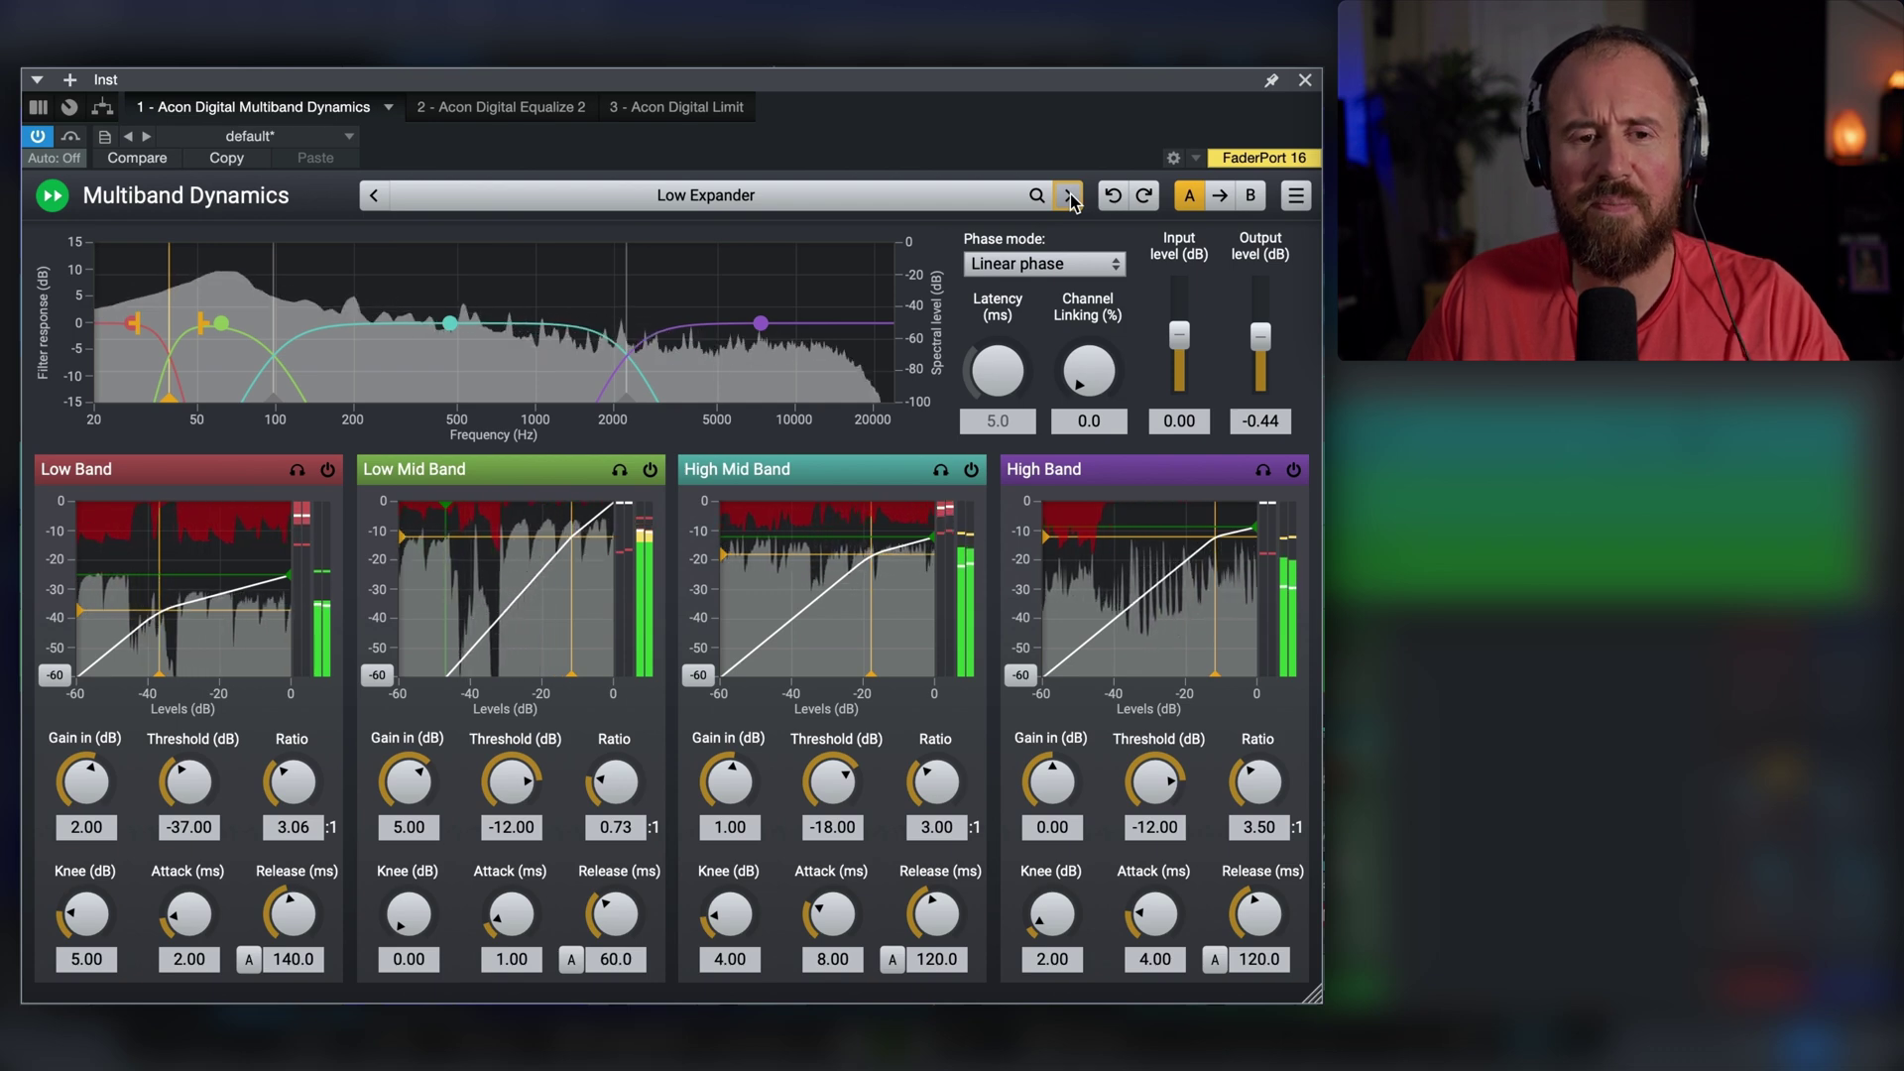
{"action": "left_click", "coordinate": [1069, 196]}
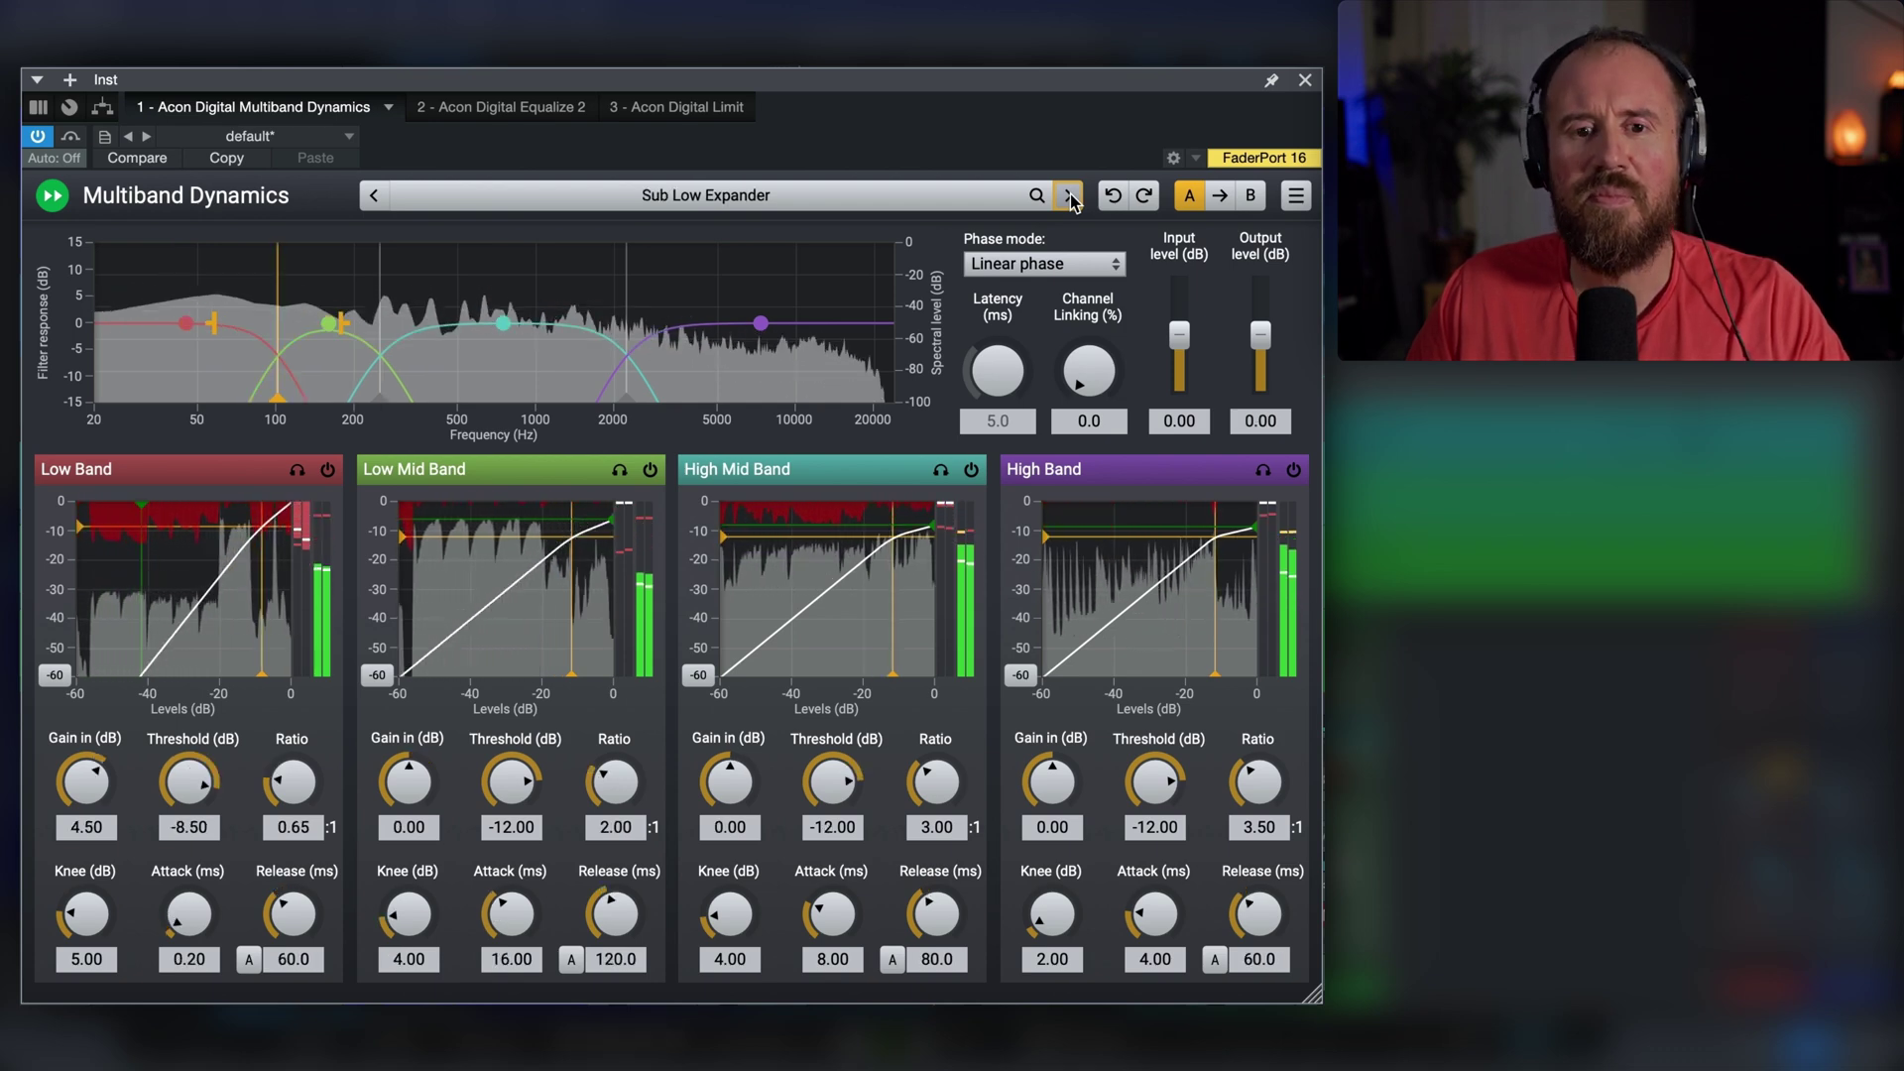
{"action": "left_click", "coordinate": [1069, 196]}
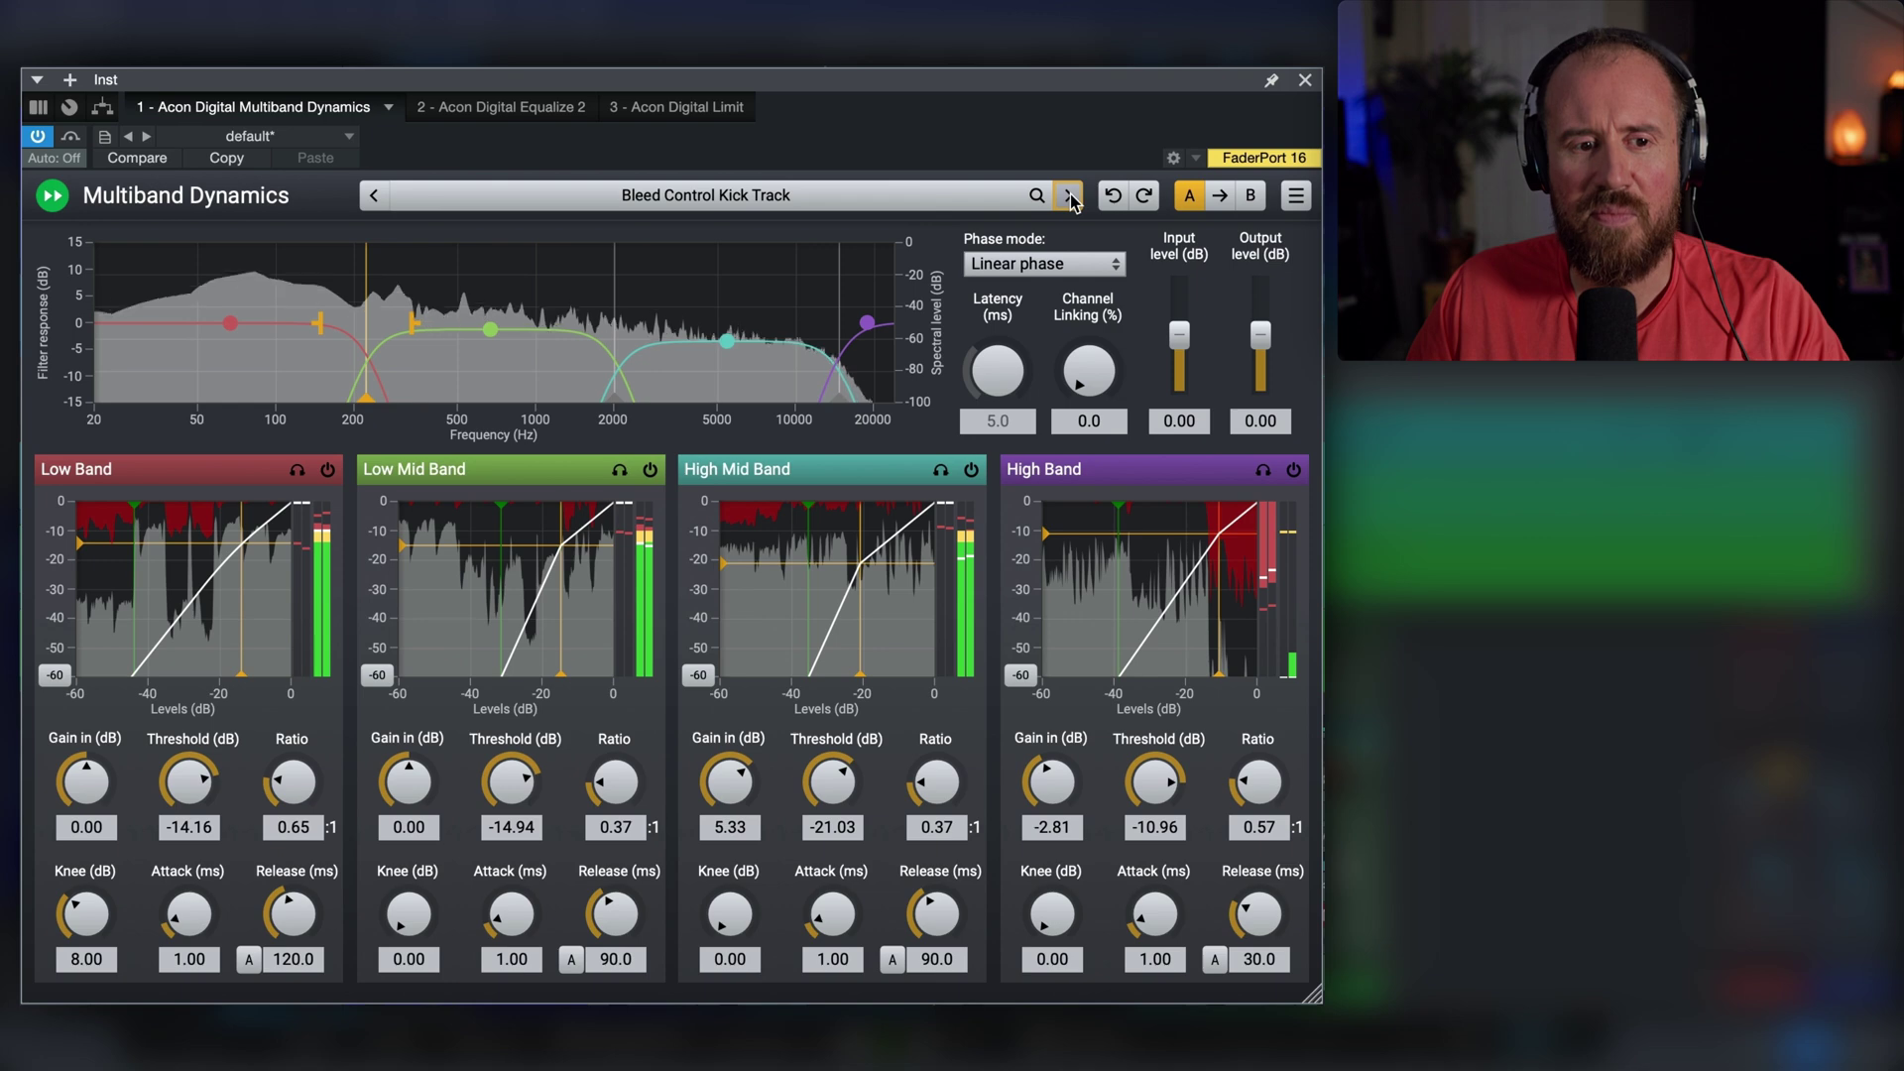
Continue through Bleed Control Over Heads and Snare Track to Drum Room Enhancer, then stop playback.
{"action": "left_click", "coordinate": [1070, 197]}
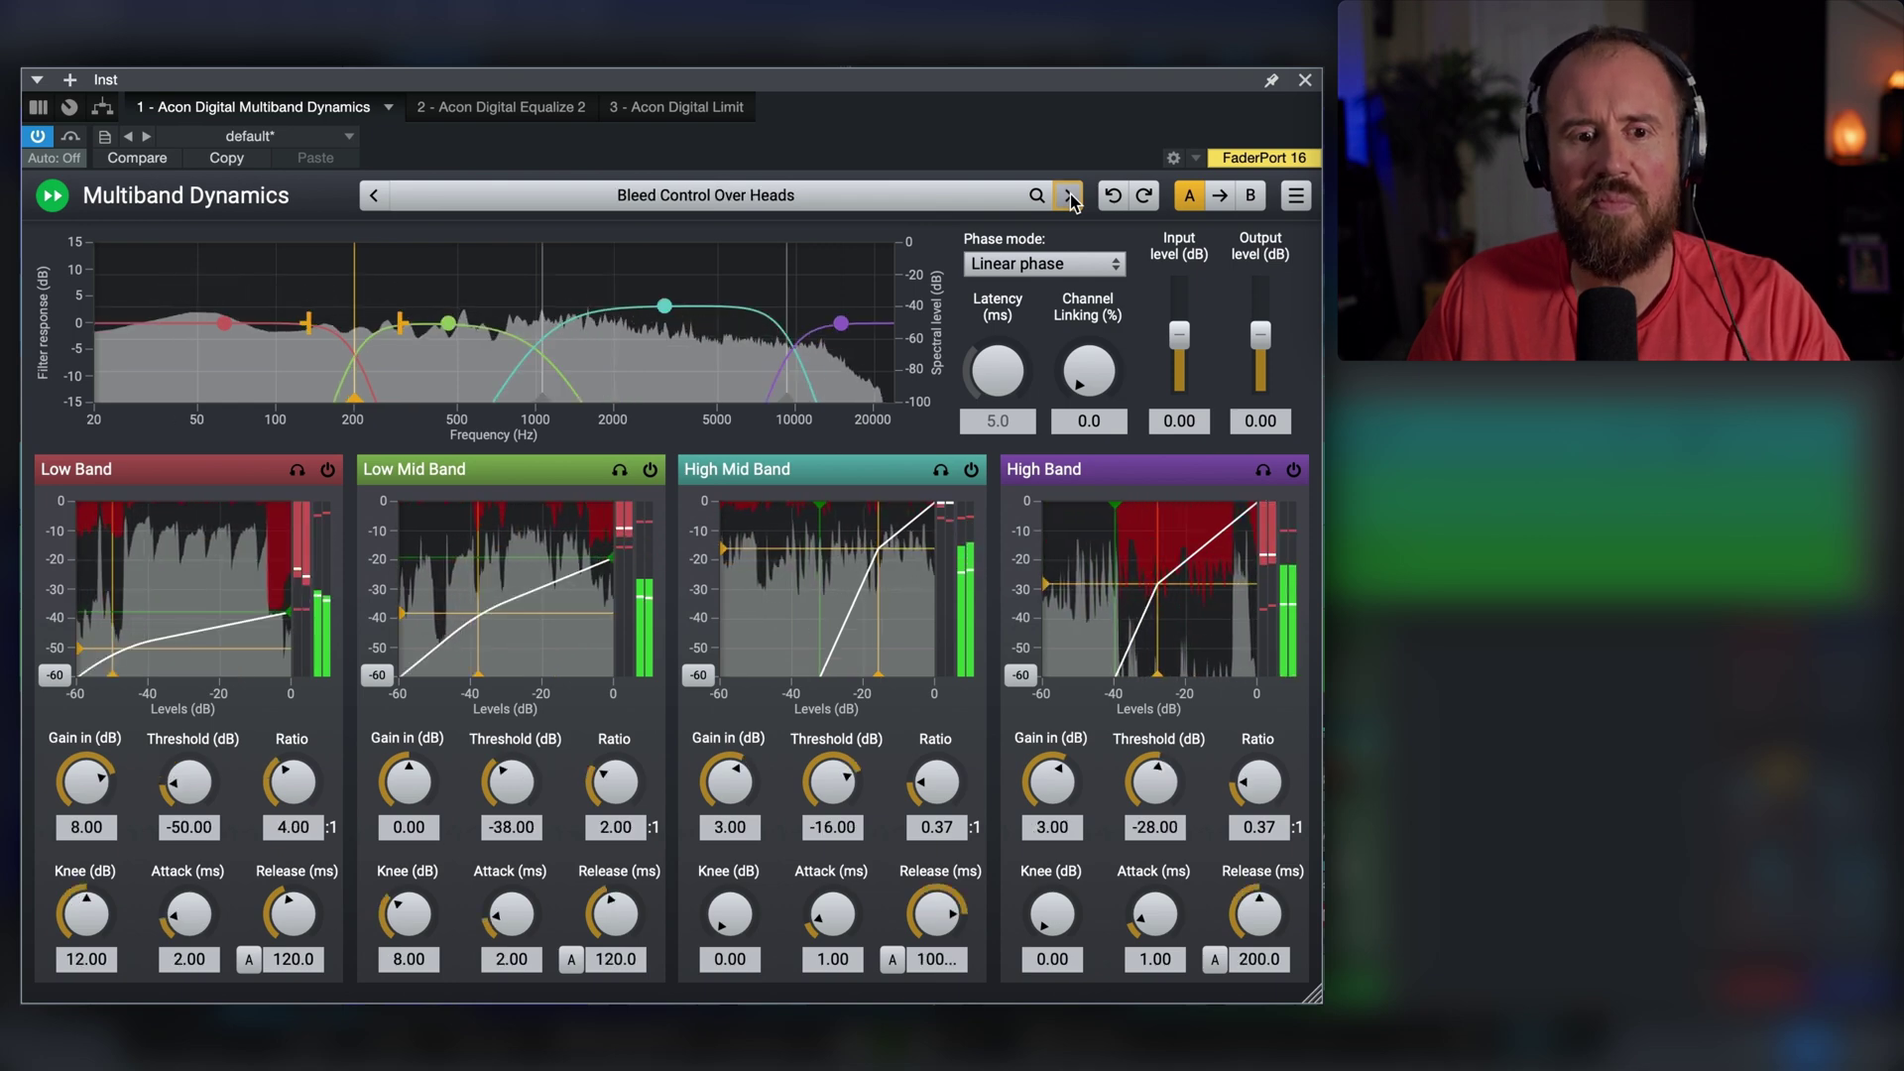
{"action": "left_click", "coordinate": [1069, 196]}
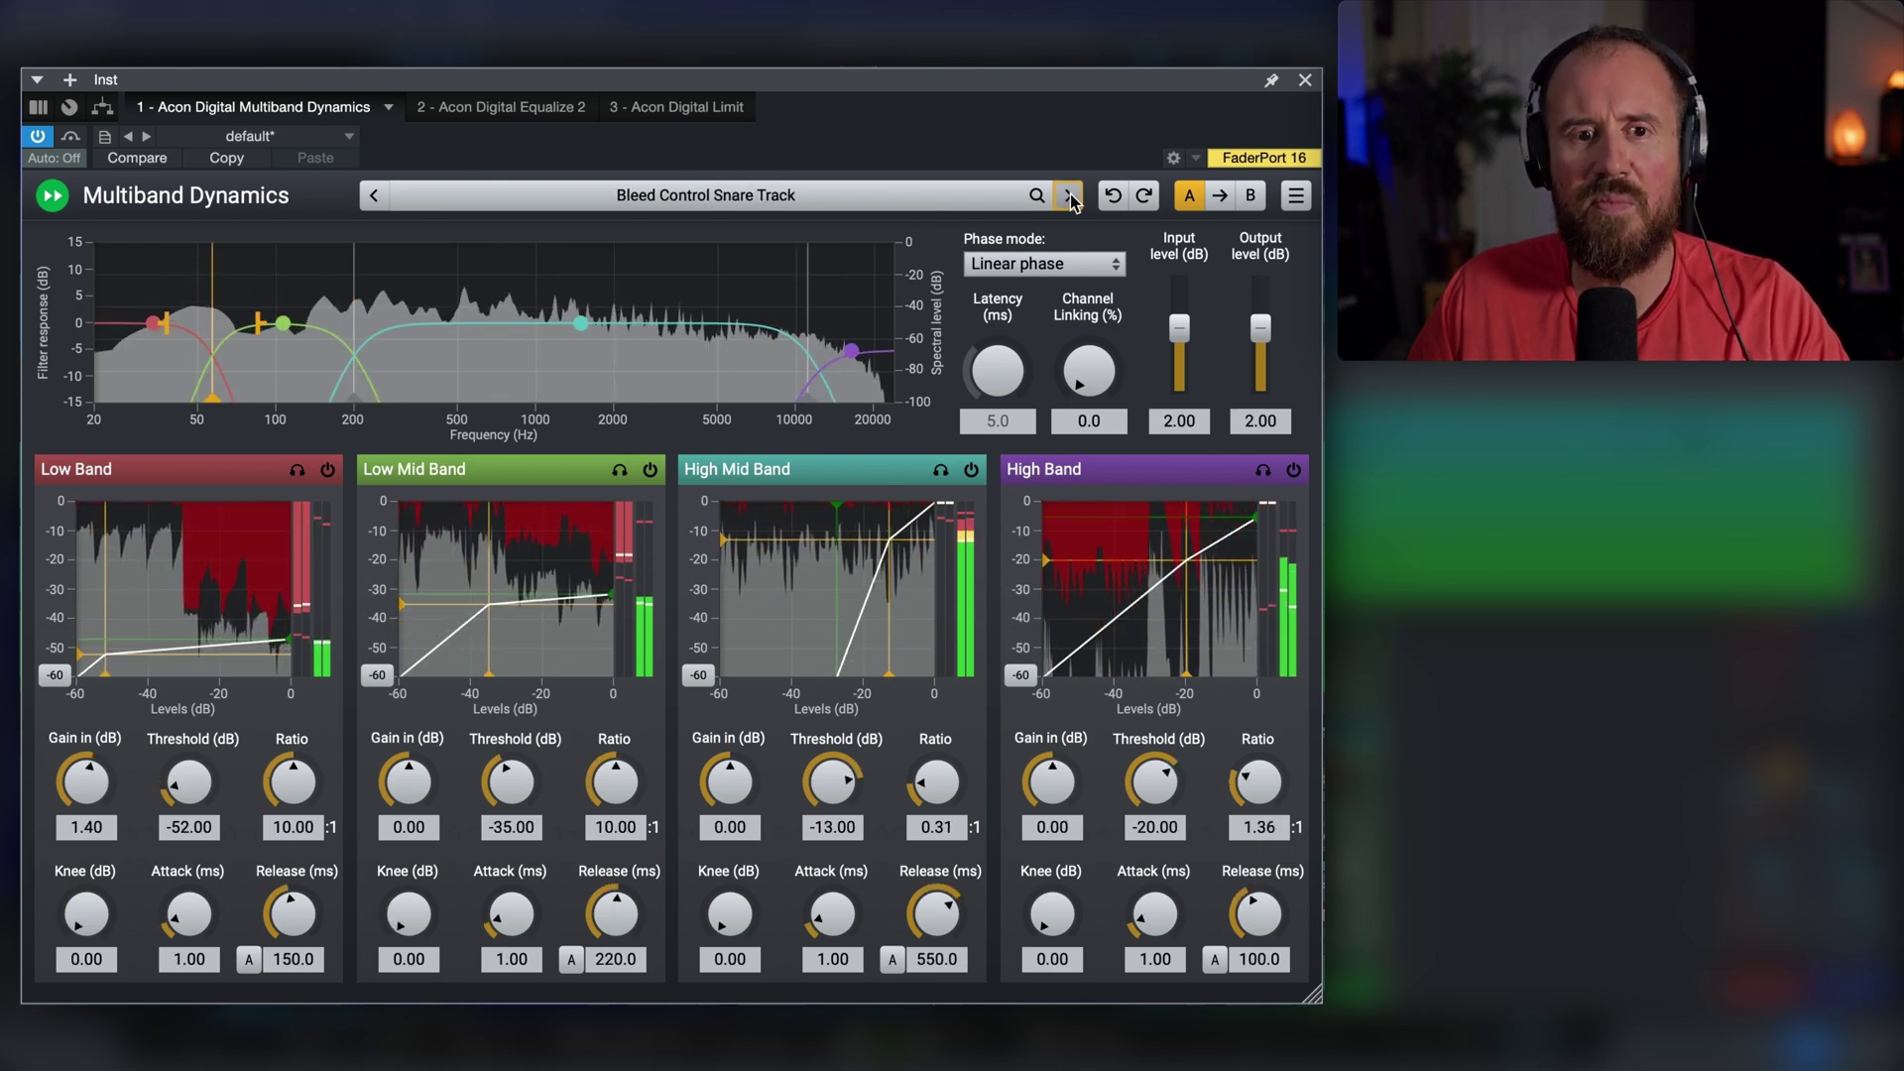
{"action": "left_click", "coordinate": [1069, 197]}
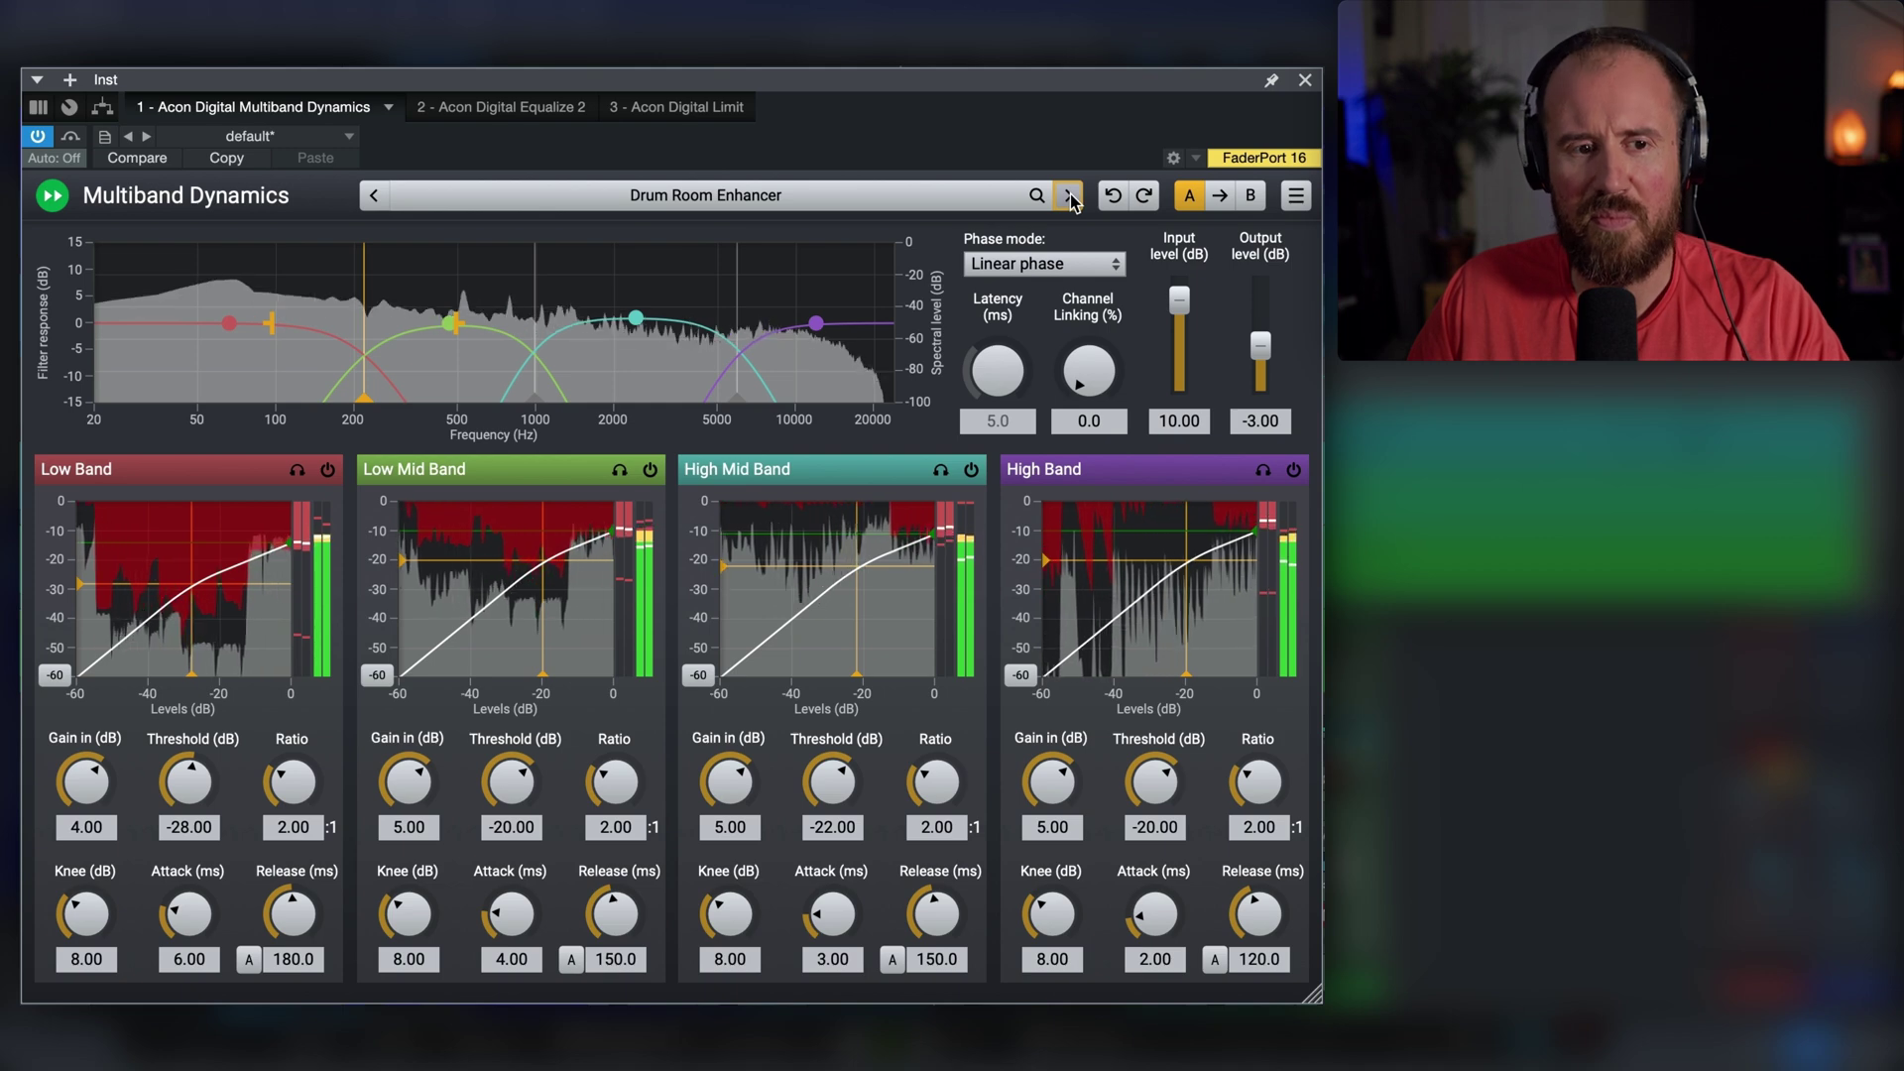
{"action": "key", "text": "space"}
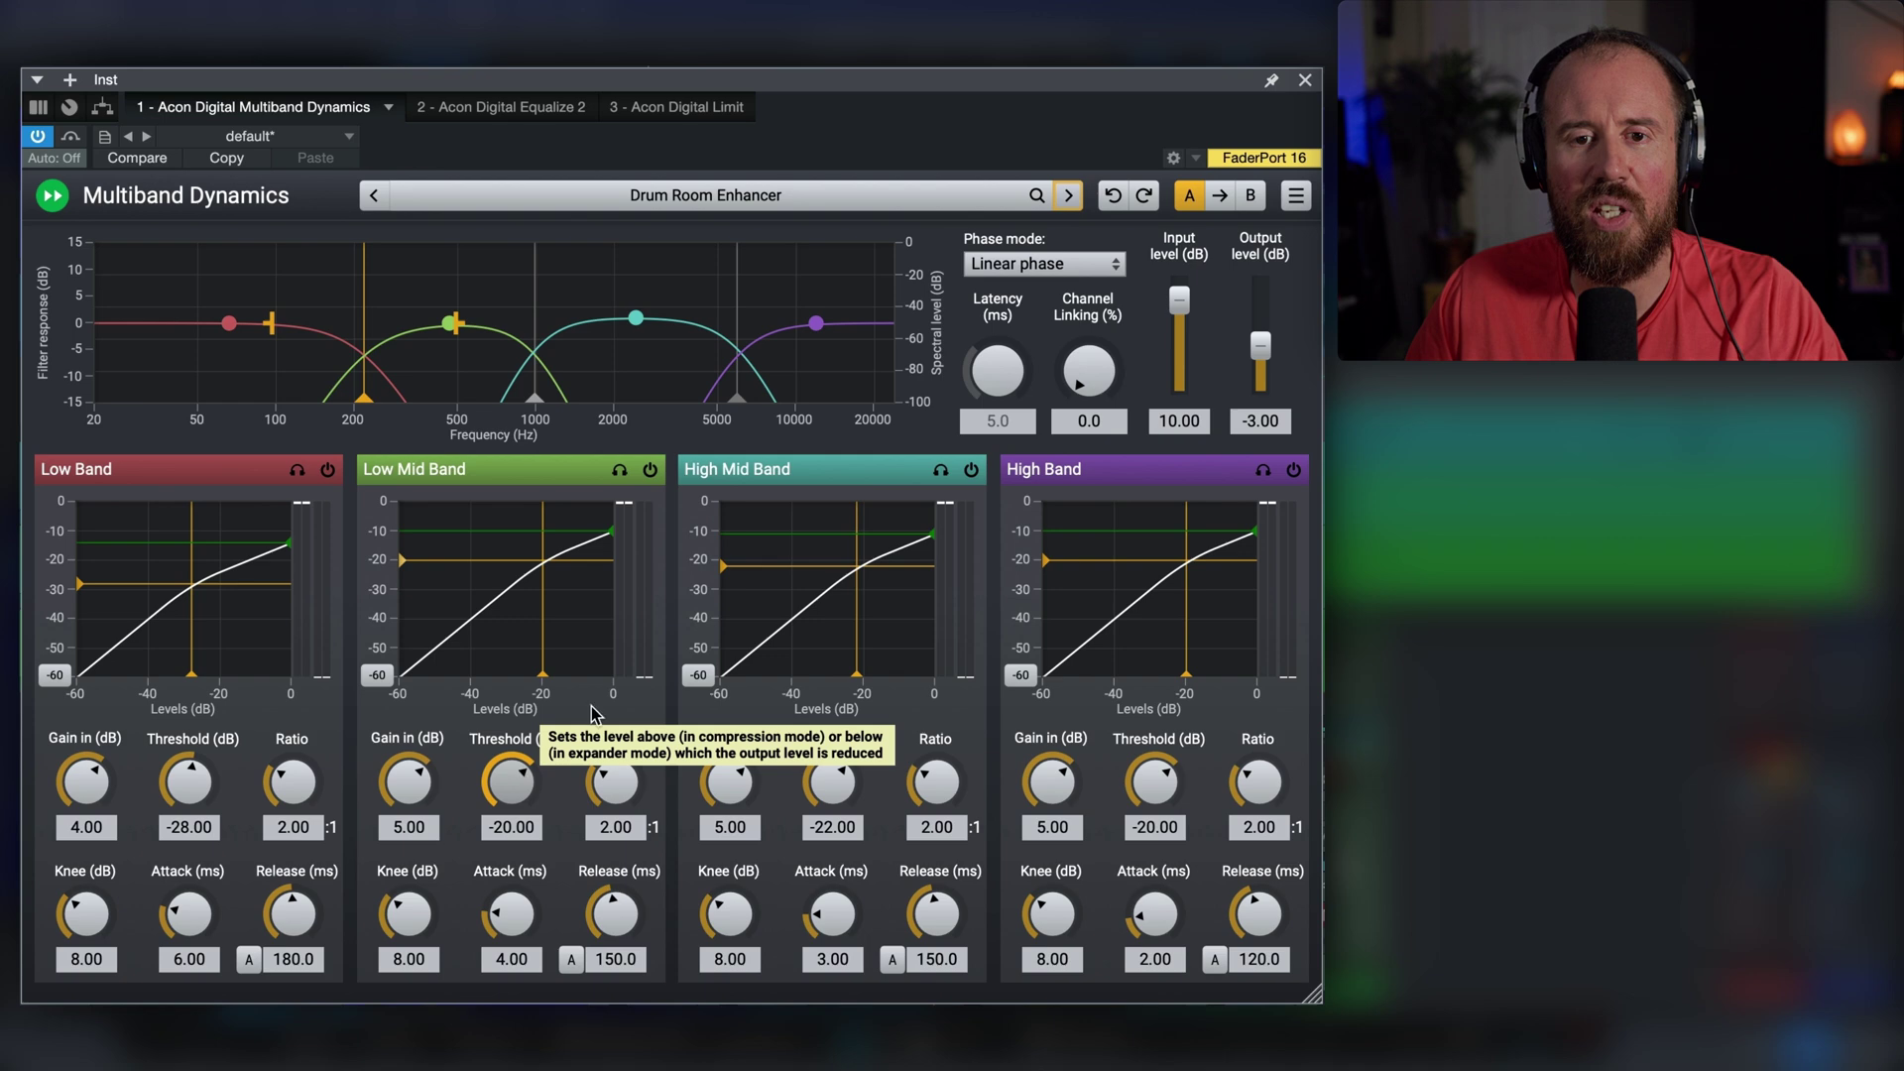
Load the Mastering > Clarity preset on Multiband Dynamics.
{"action": "left_click", "coordinate": [952, 197]}
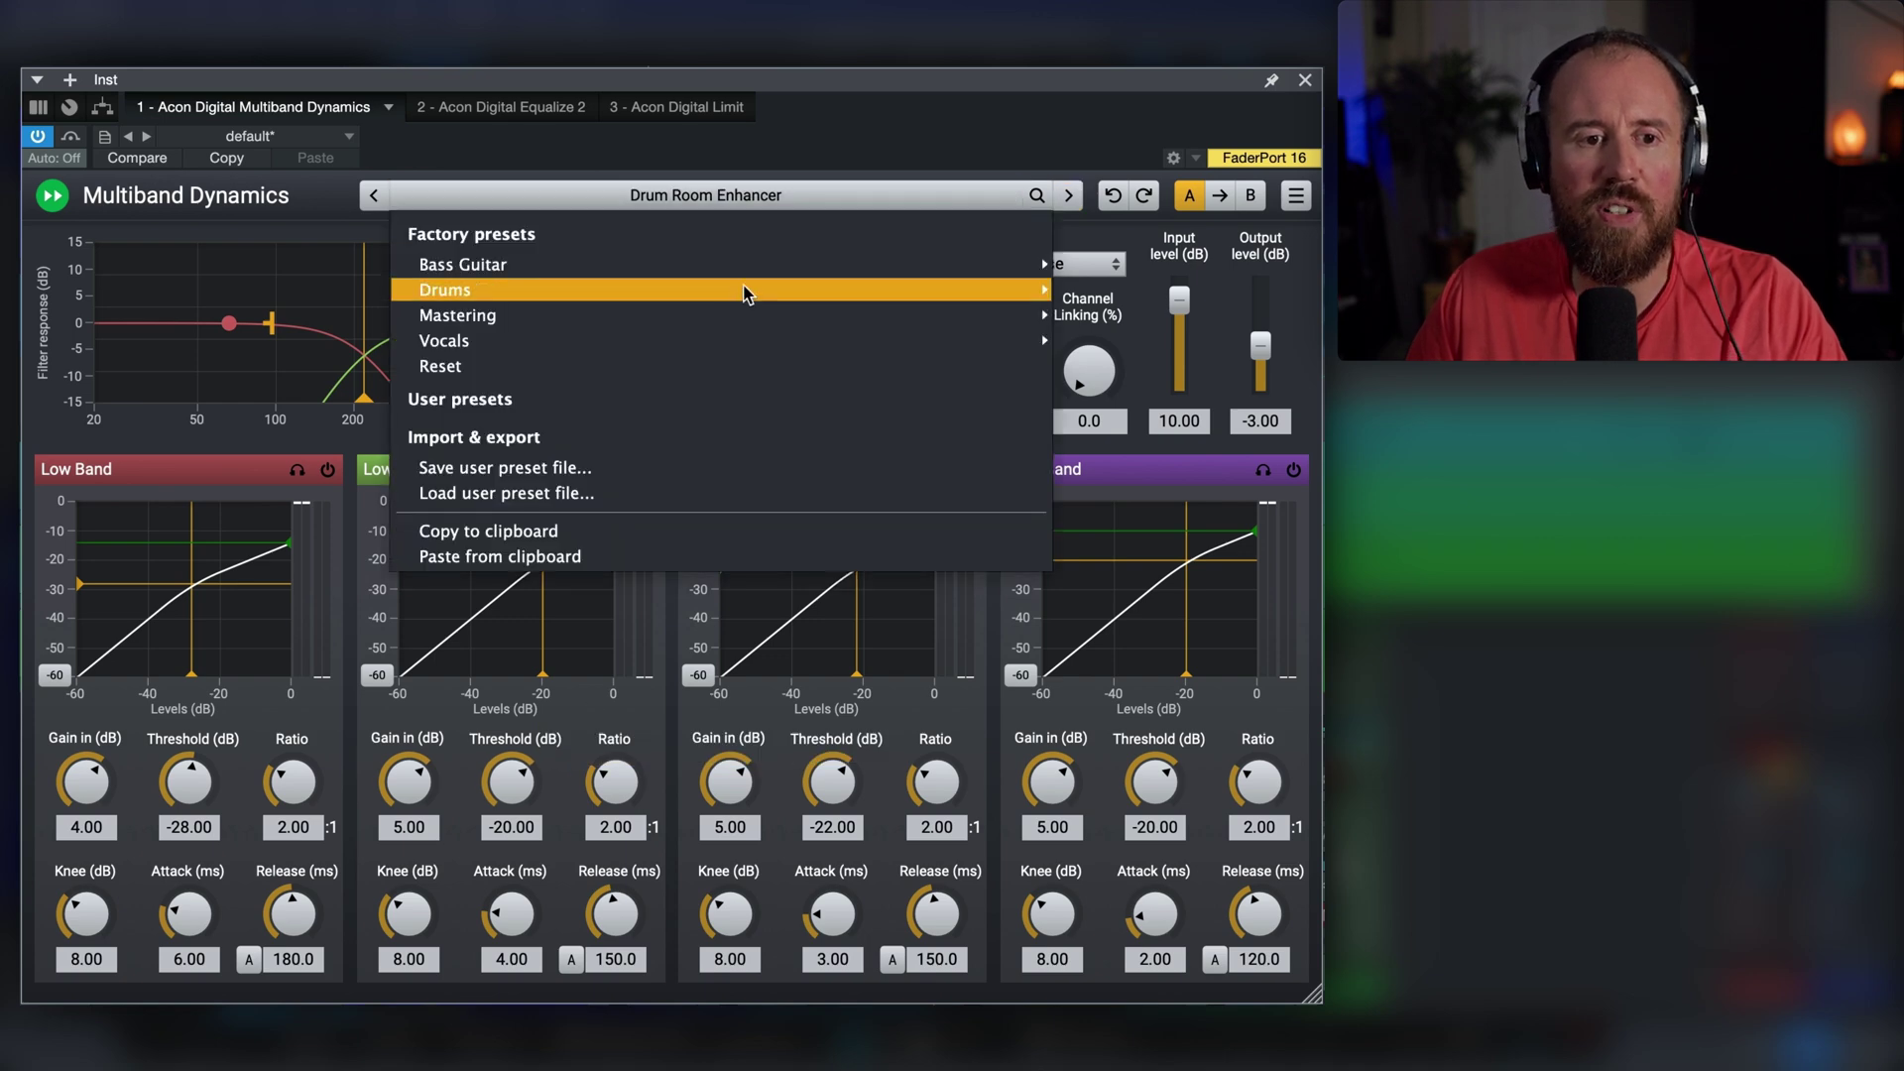
{"action": "mouse_move", "coordinate": [729, 317]}
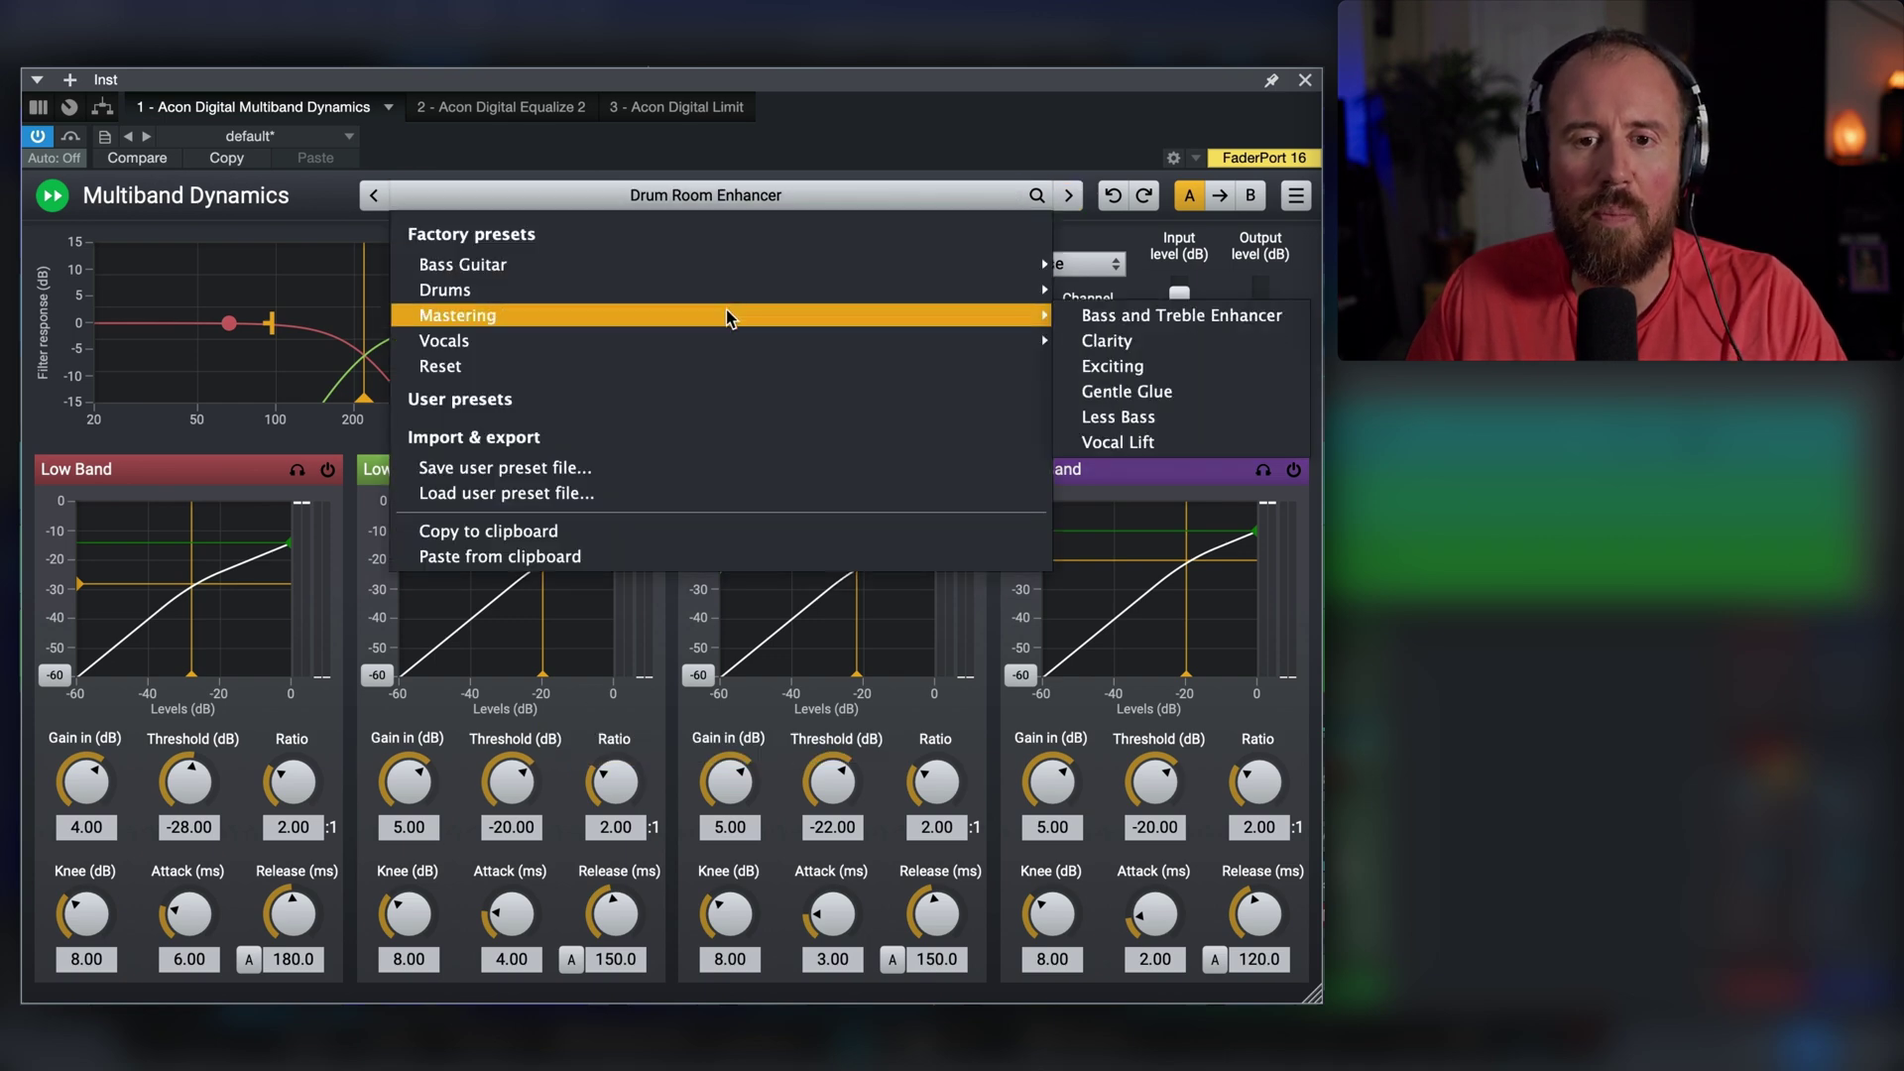
{"action": "left_click", "coordinate": [1111, 342]}
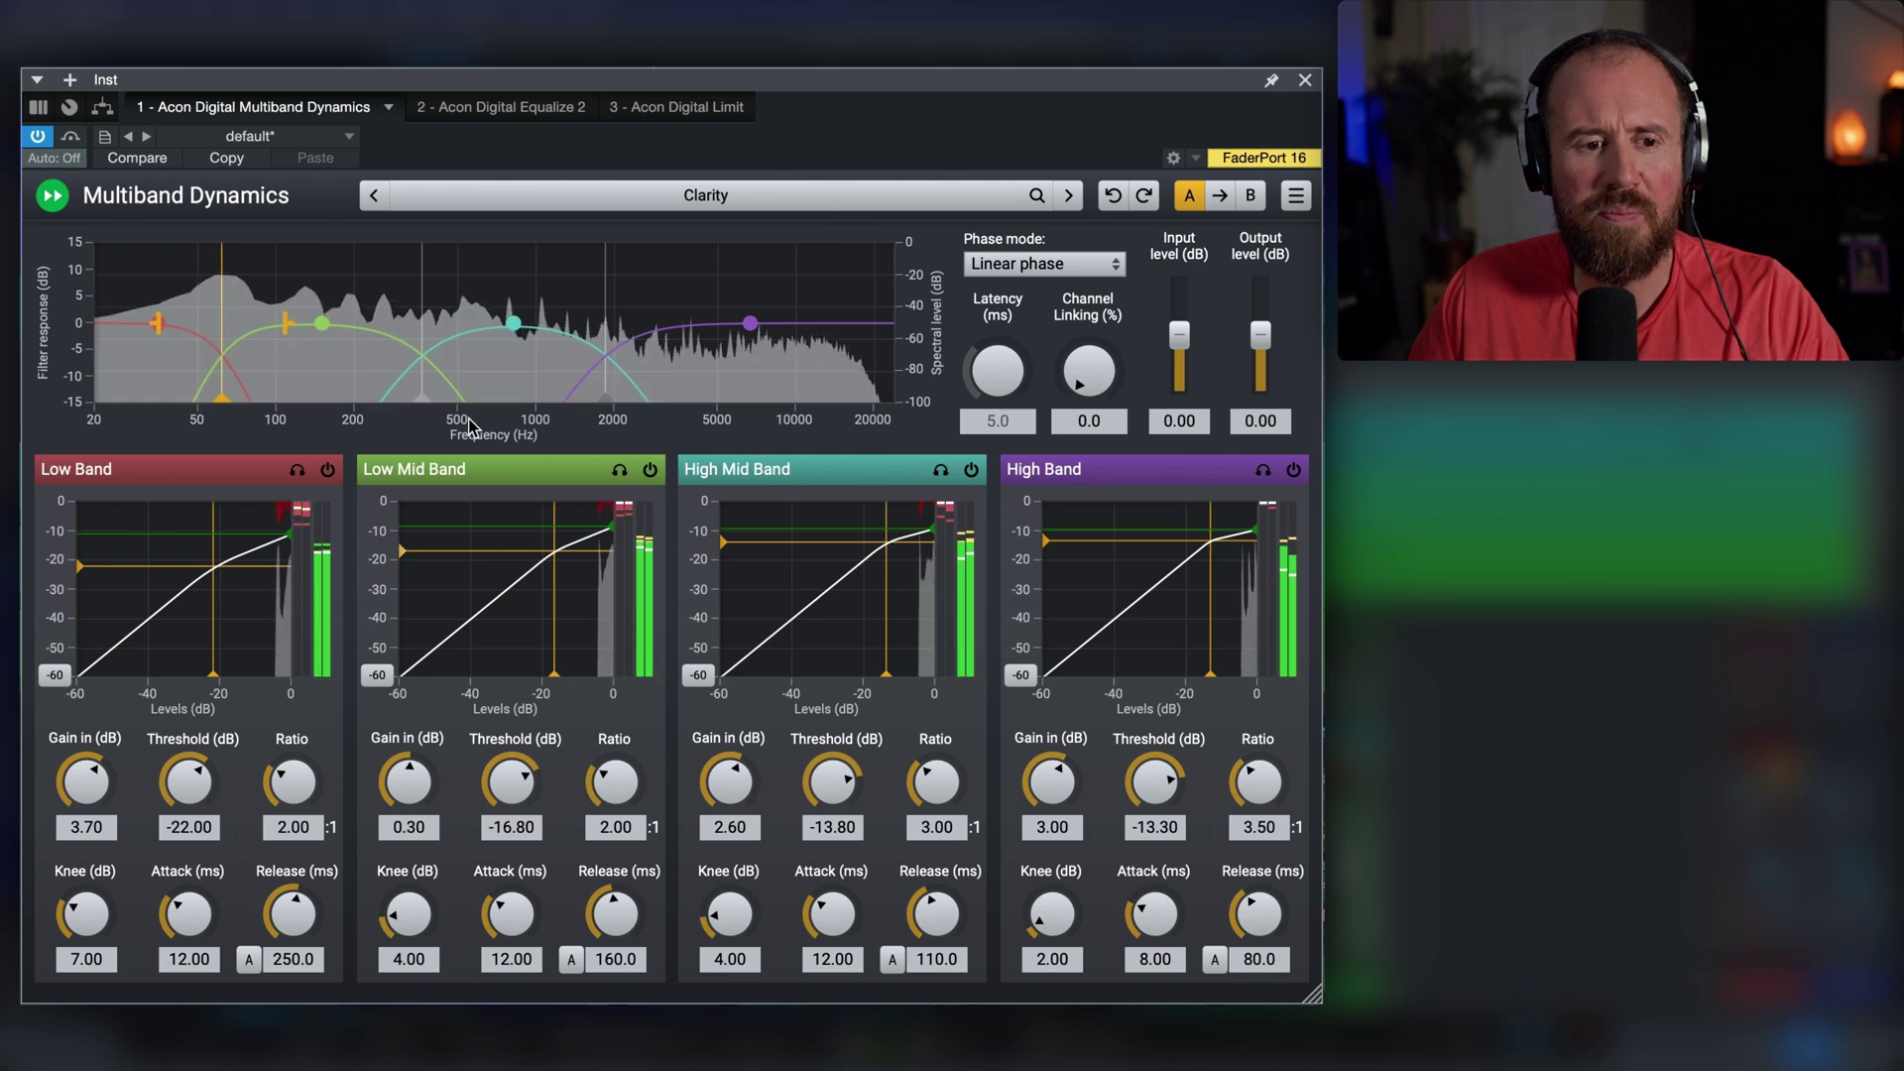
Set Low Band threshold to -20.16 dB, lower Low Mid and High thresholds slightly, compare bypass, stop playback.
{"action": "left_click_drag", "start_coordinate": [200, 794], "coordinate": [201, 784]}
{"action": "left_click_drag", "start_coordinate": [513, 787], "coordinate": [520, 794]}
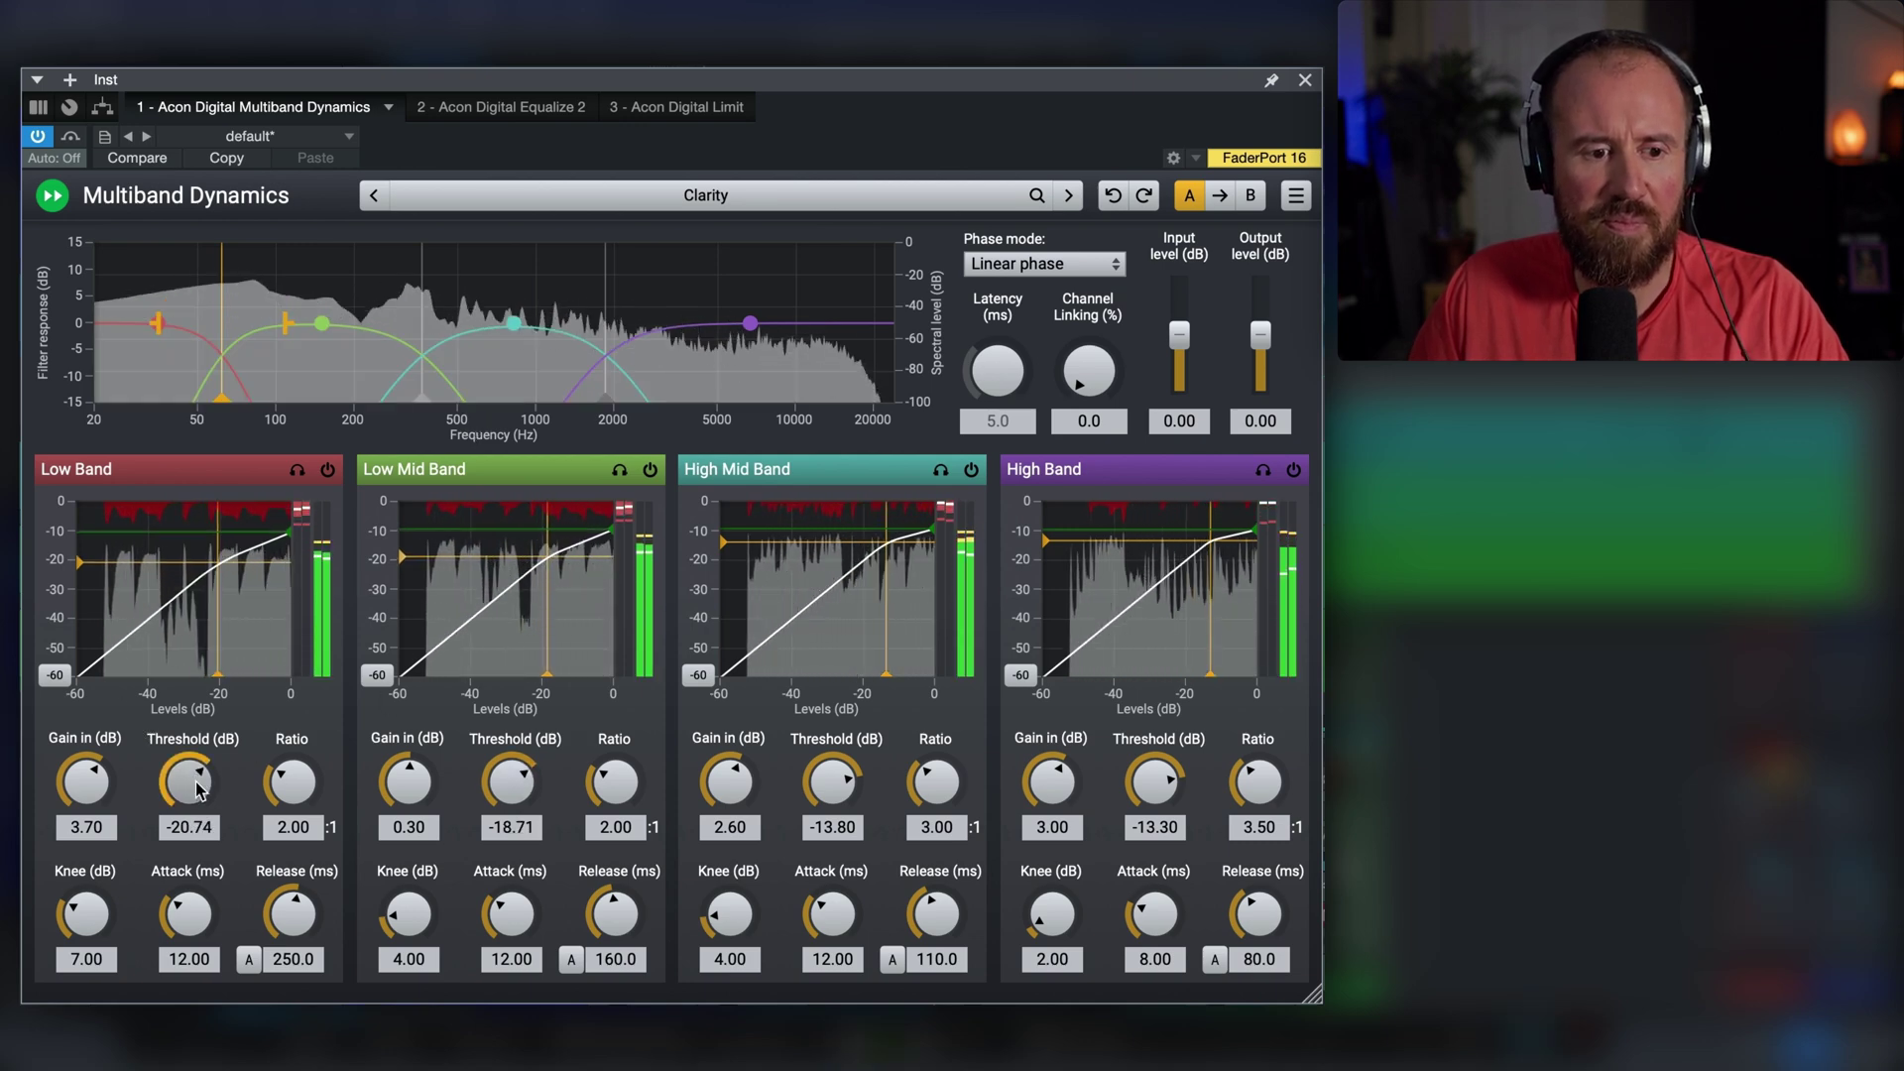
{"action": "left_click_drag", "start_coordinate": [202, 792], "coordinate": [204, 785]}
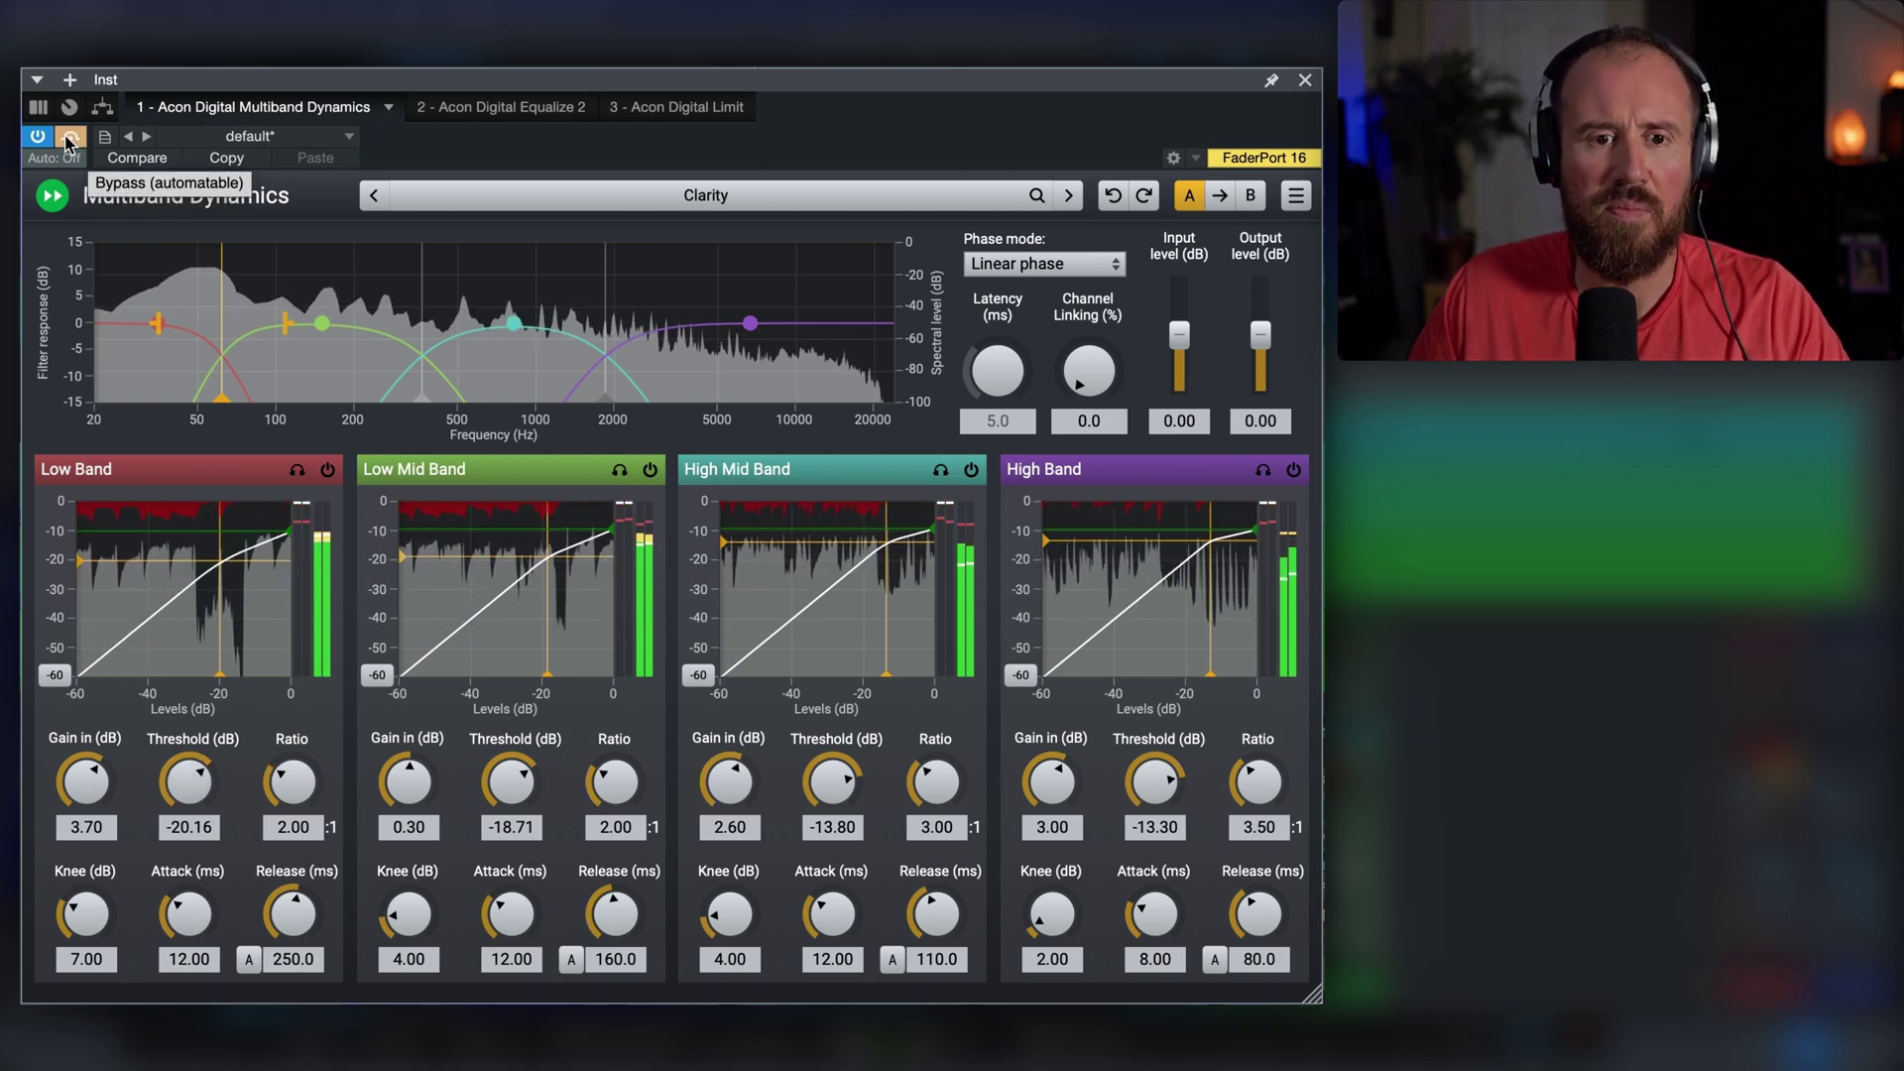
{"action": "left_click", "coordinate": [67, 140]}
{"action": "left_click_drag", "start_coordinate": [1182, 774], "coordinate": [1256, 785]}
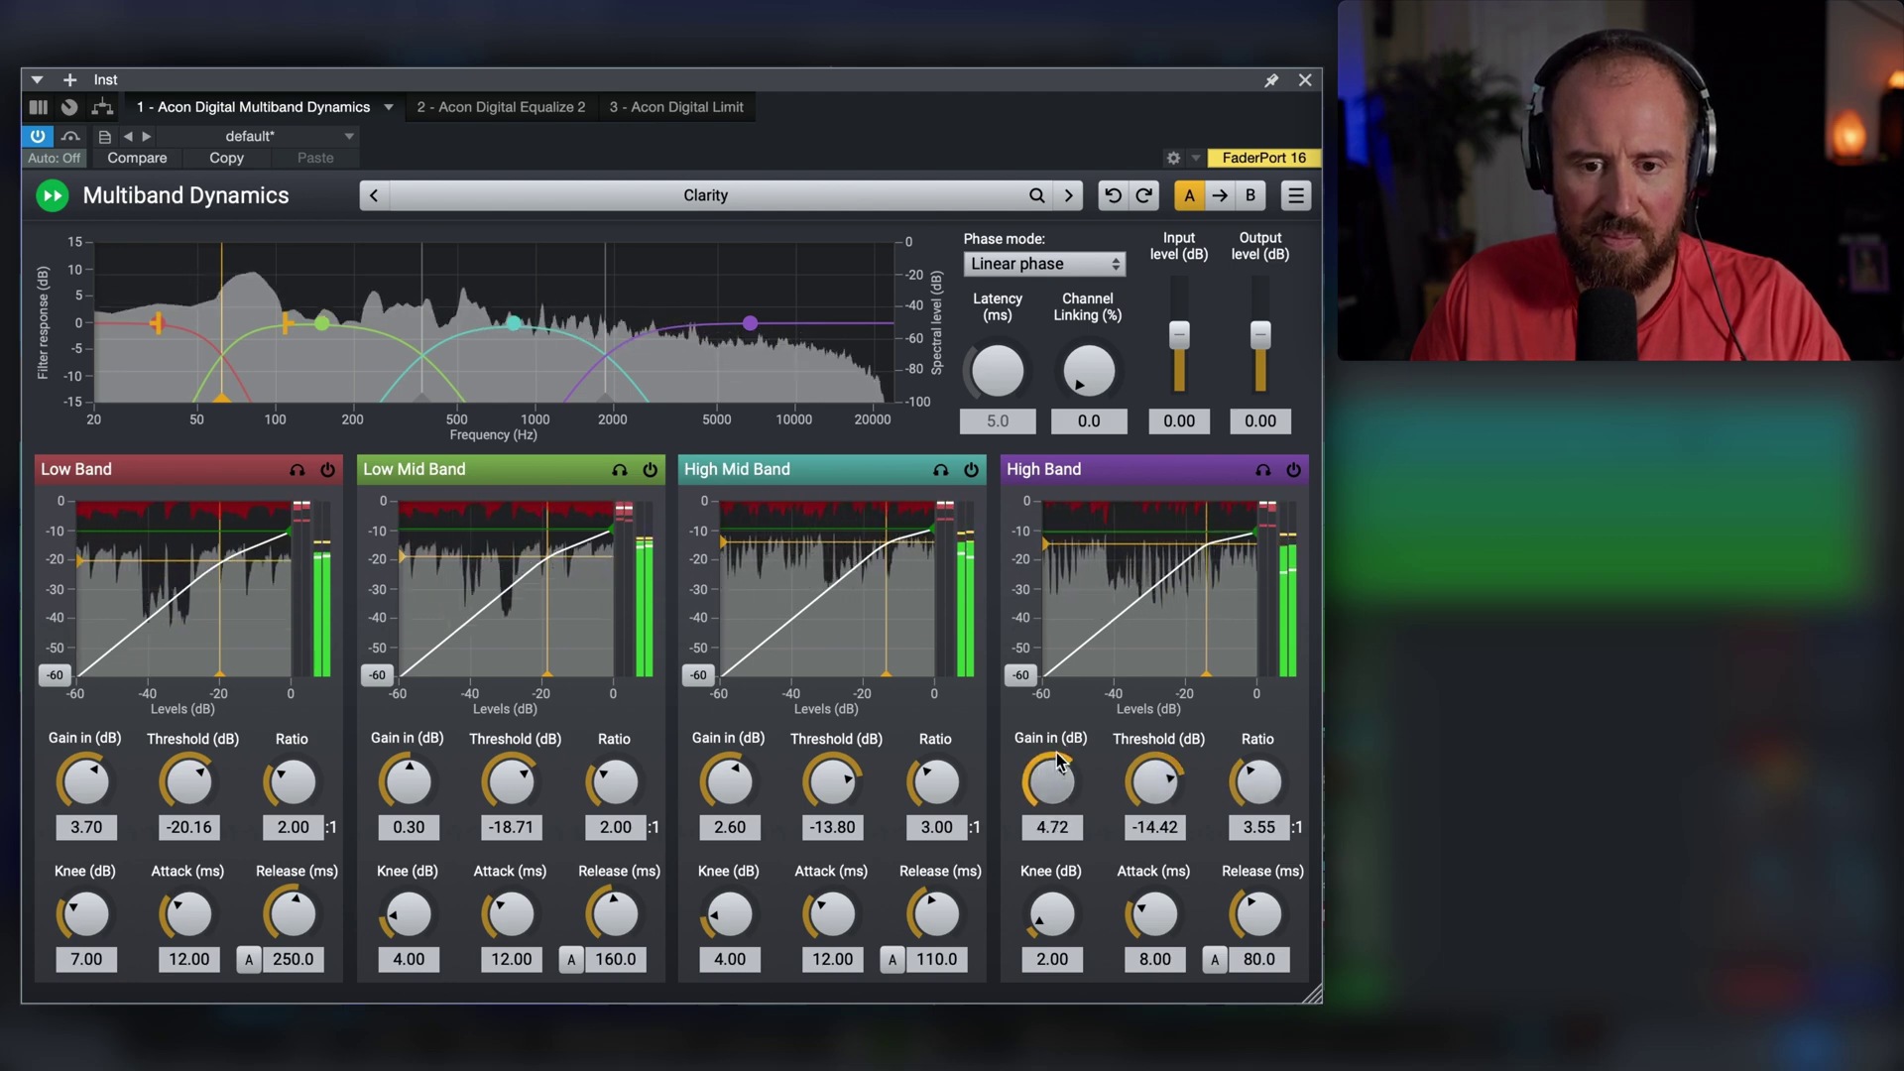
{"action": "left_click", "coordinate": [70, 139]}
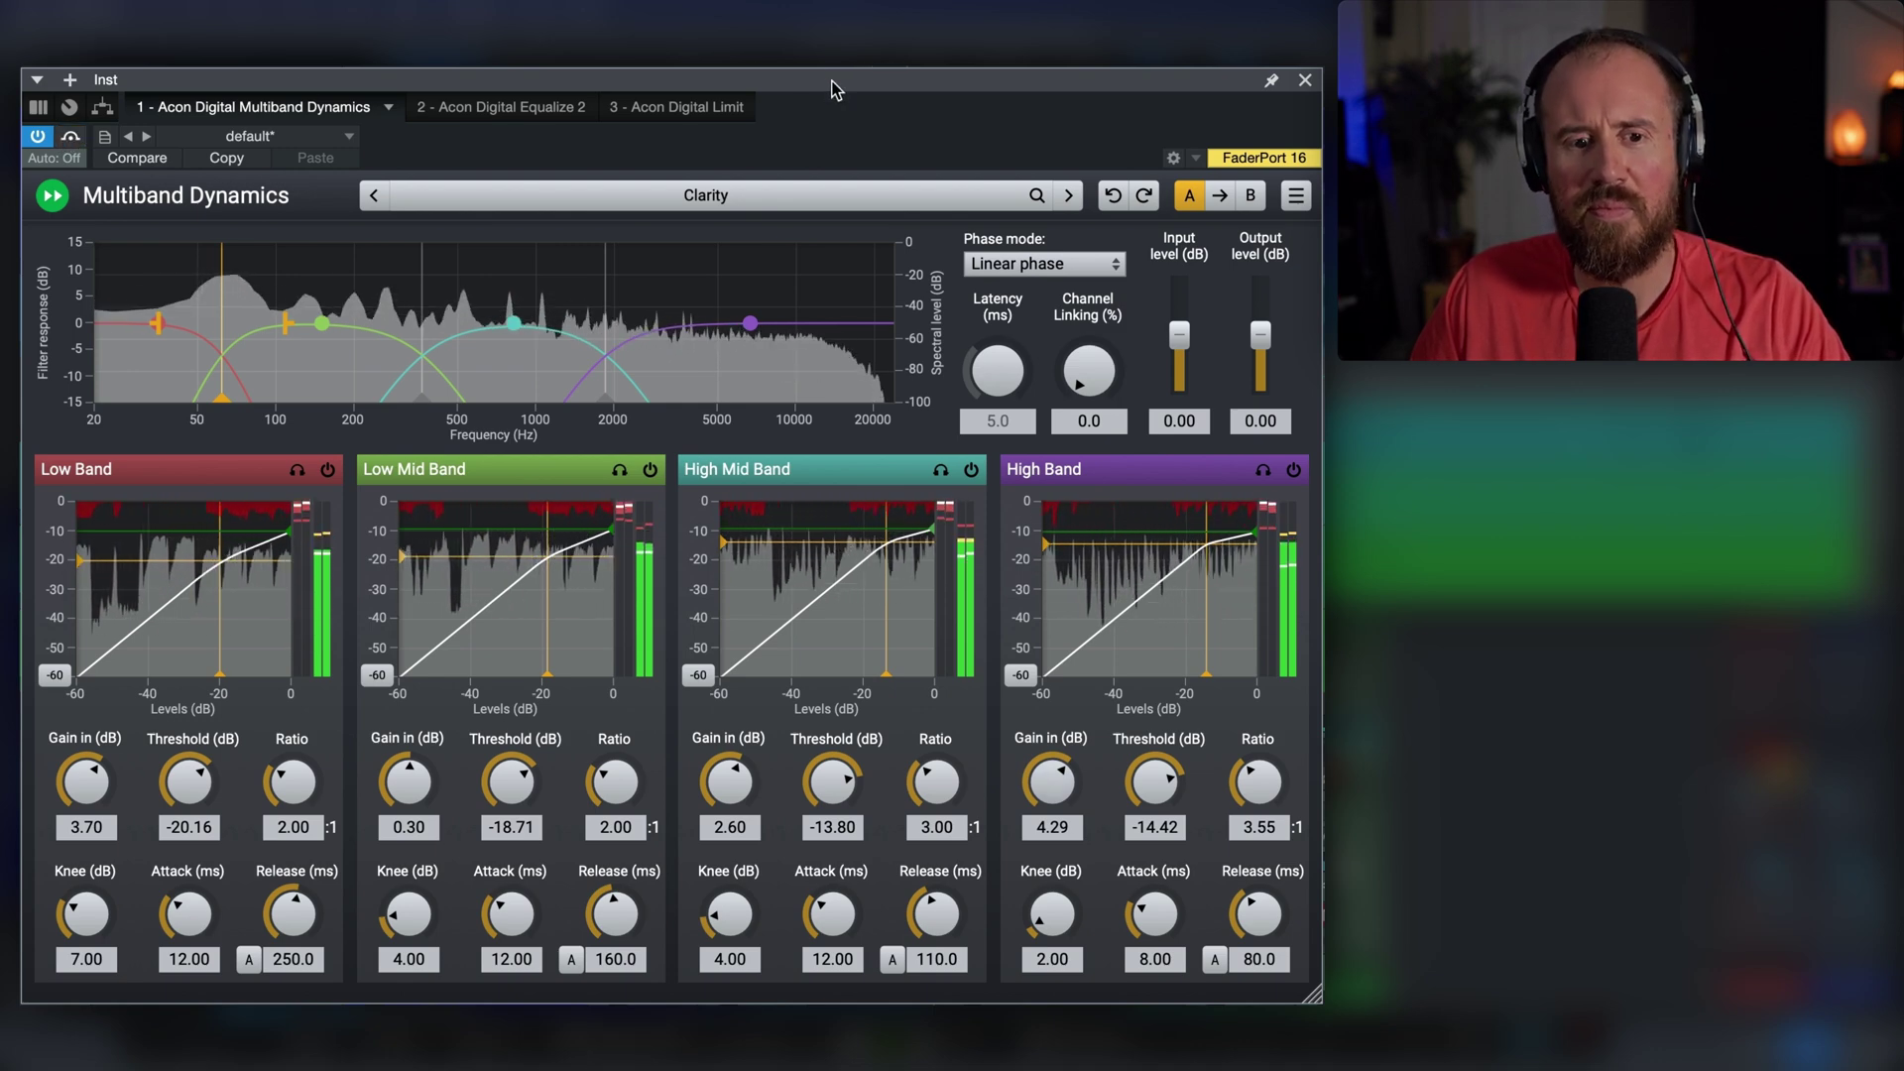
{"action": "key", "text": "space"}
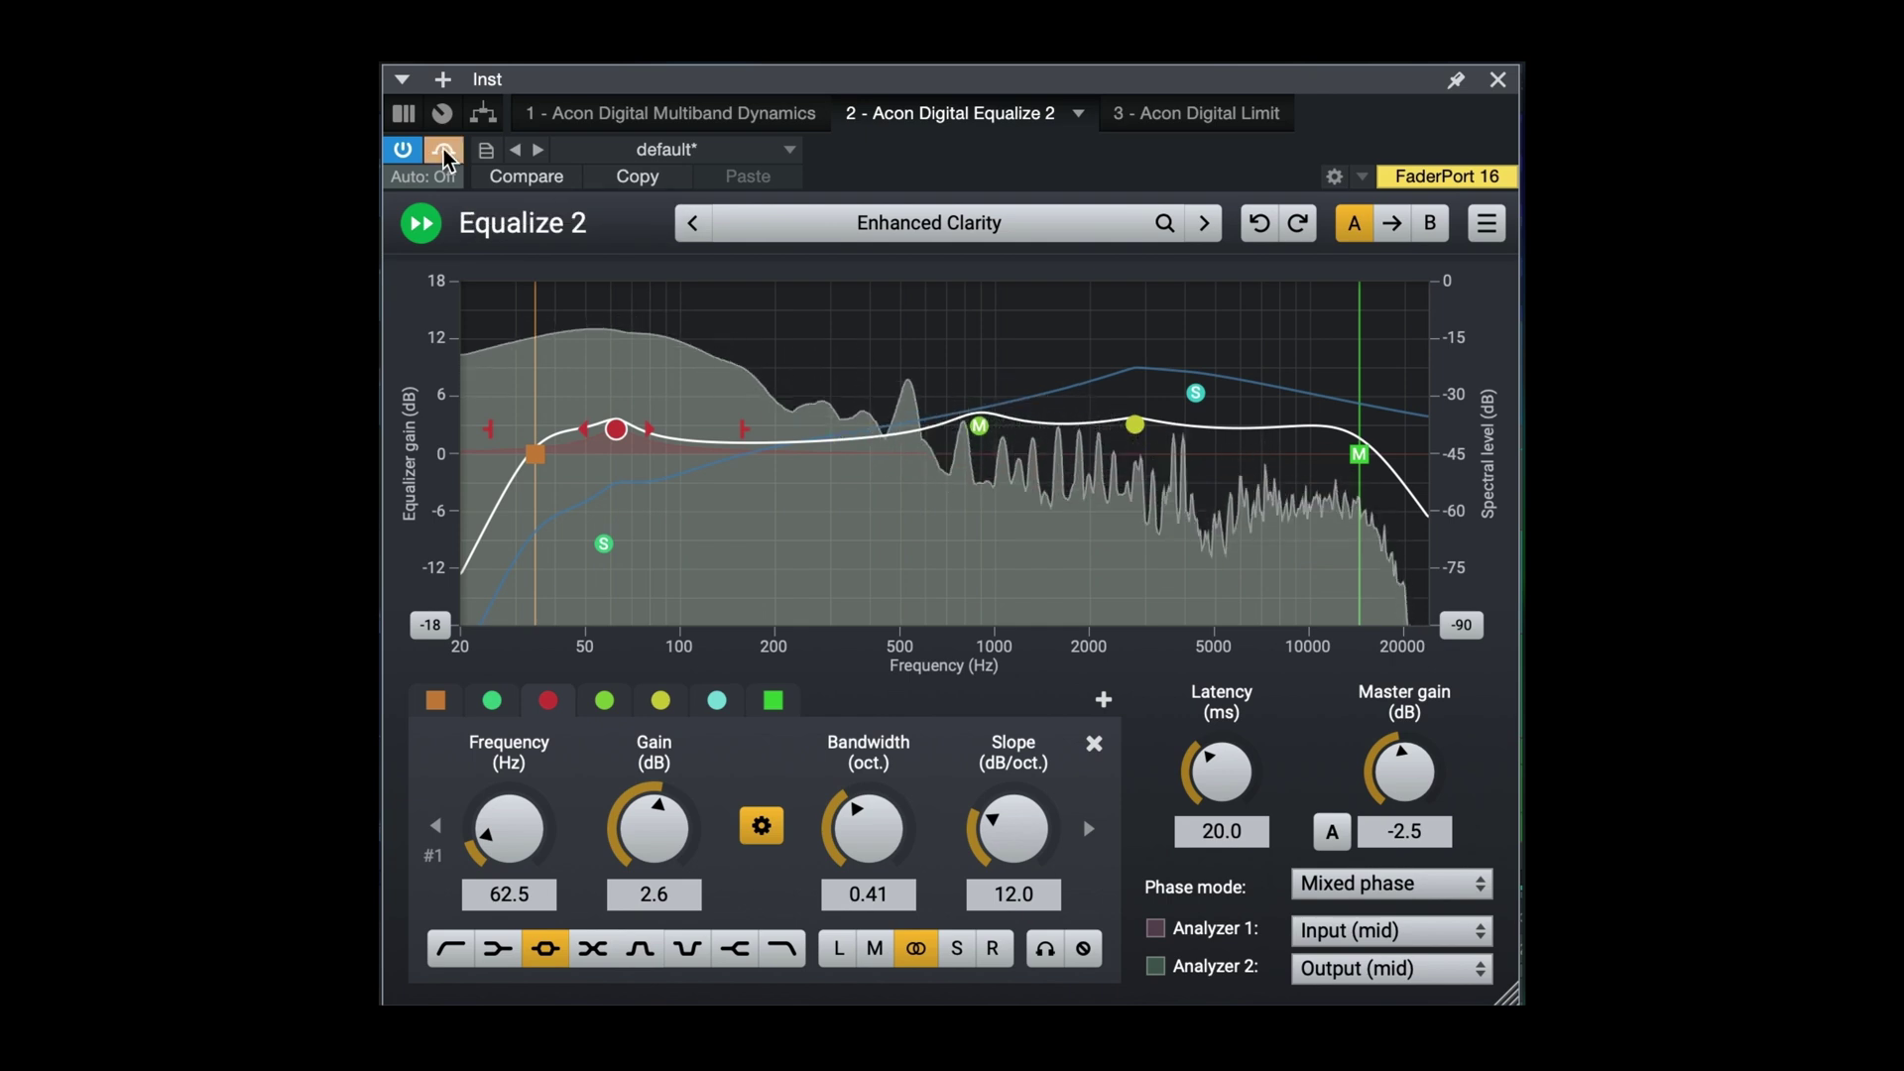
Load Equalize 2 presets in turn: Loudness, Mid Side Excitement, Mono Maker, Stereo Boost.
{"action": "left_click", "coordinate": [1204, 224]}
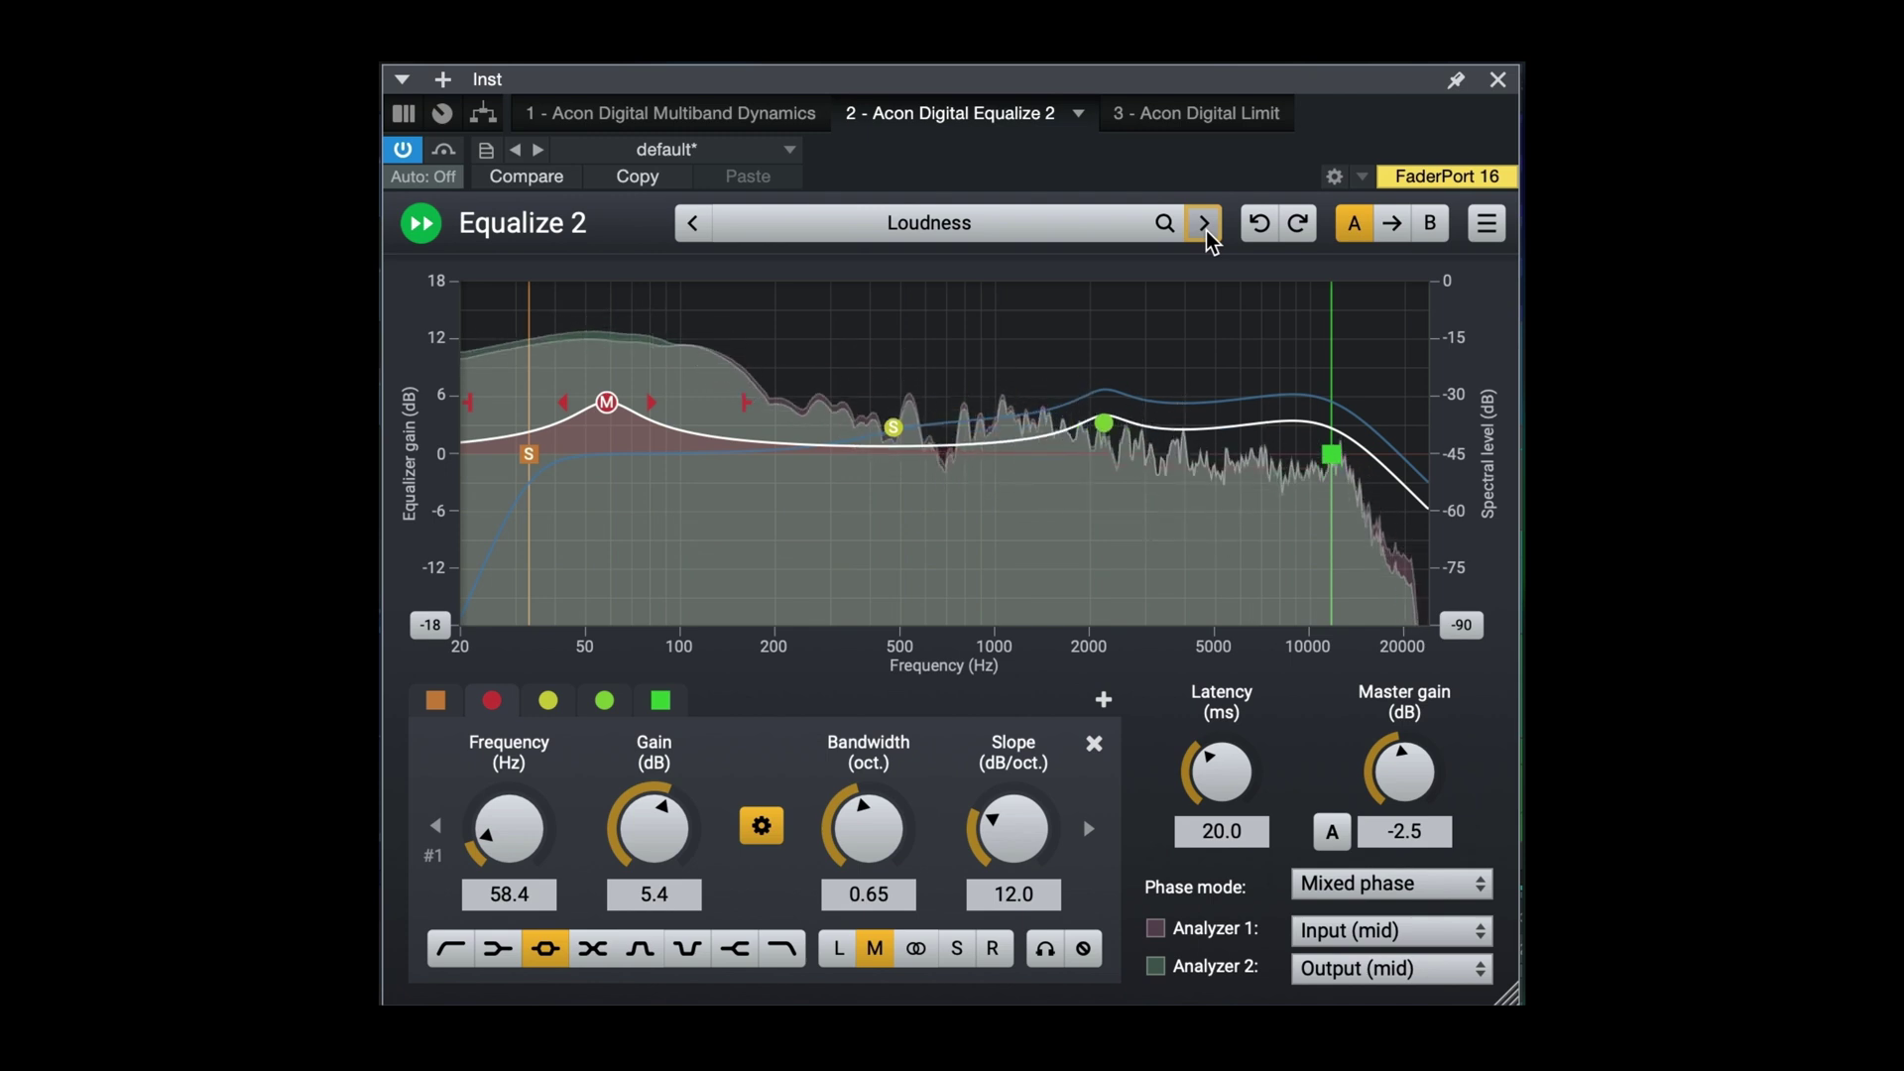
{"action": "left_click", "coordinate": [1204, 224]}
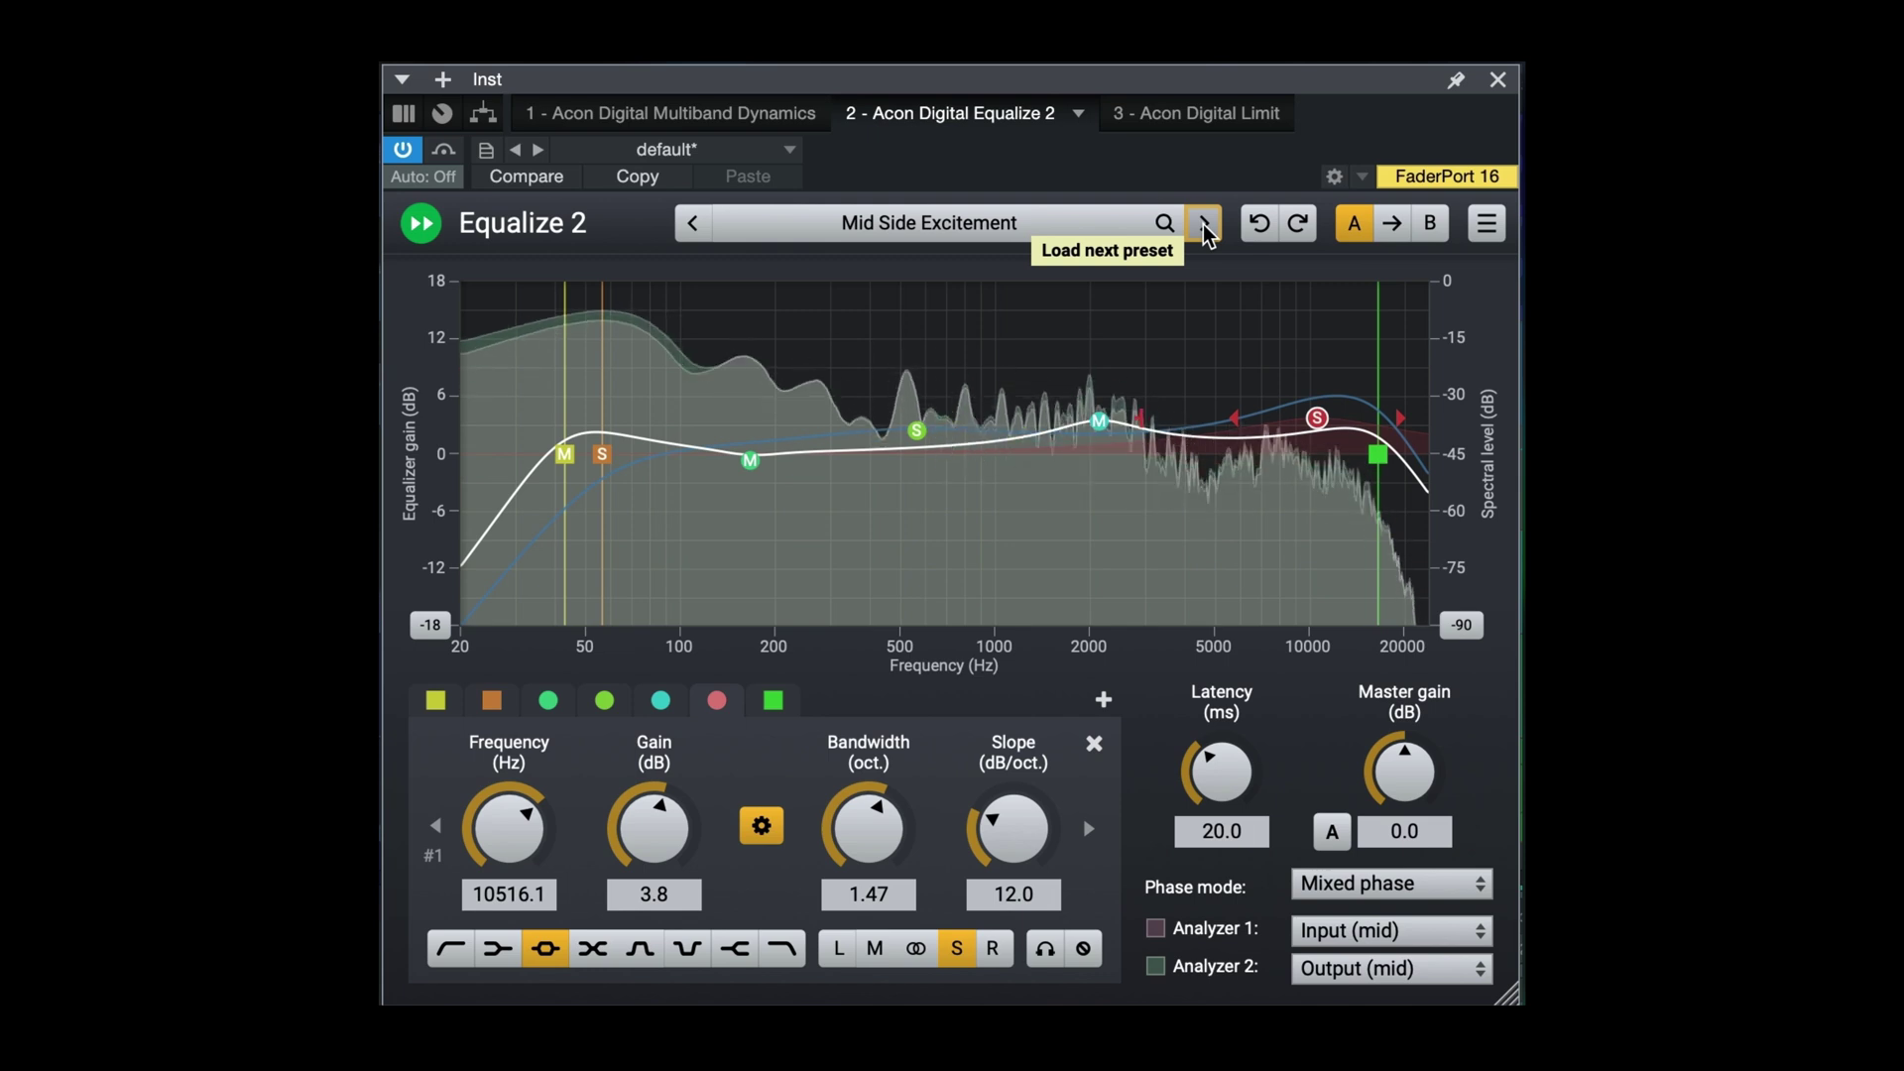
{"action": "left_click", "coordinate": [1204, 224]}
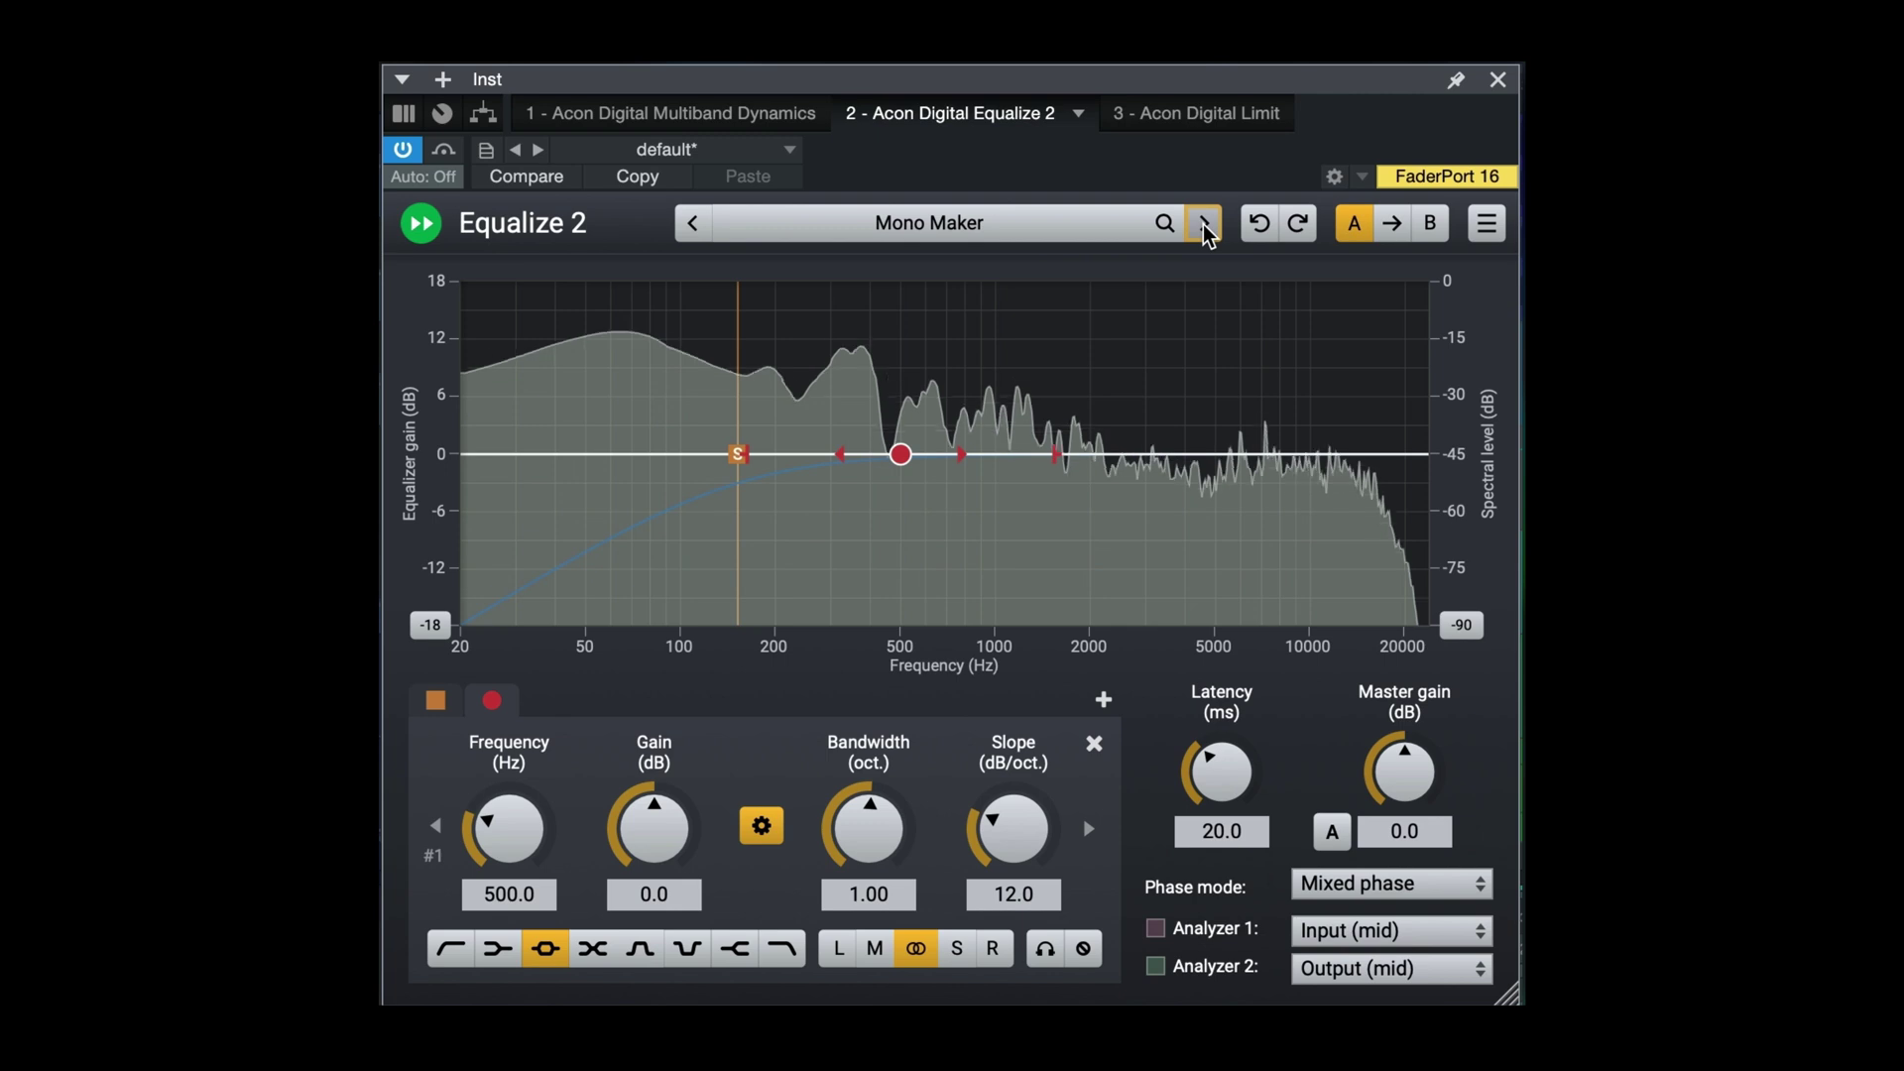
{"action": "left_click", "coordinate": [1204, 224]}
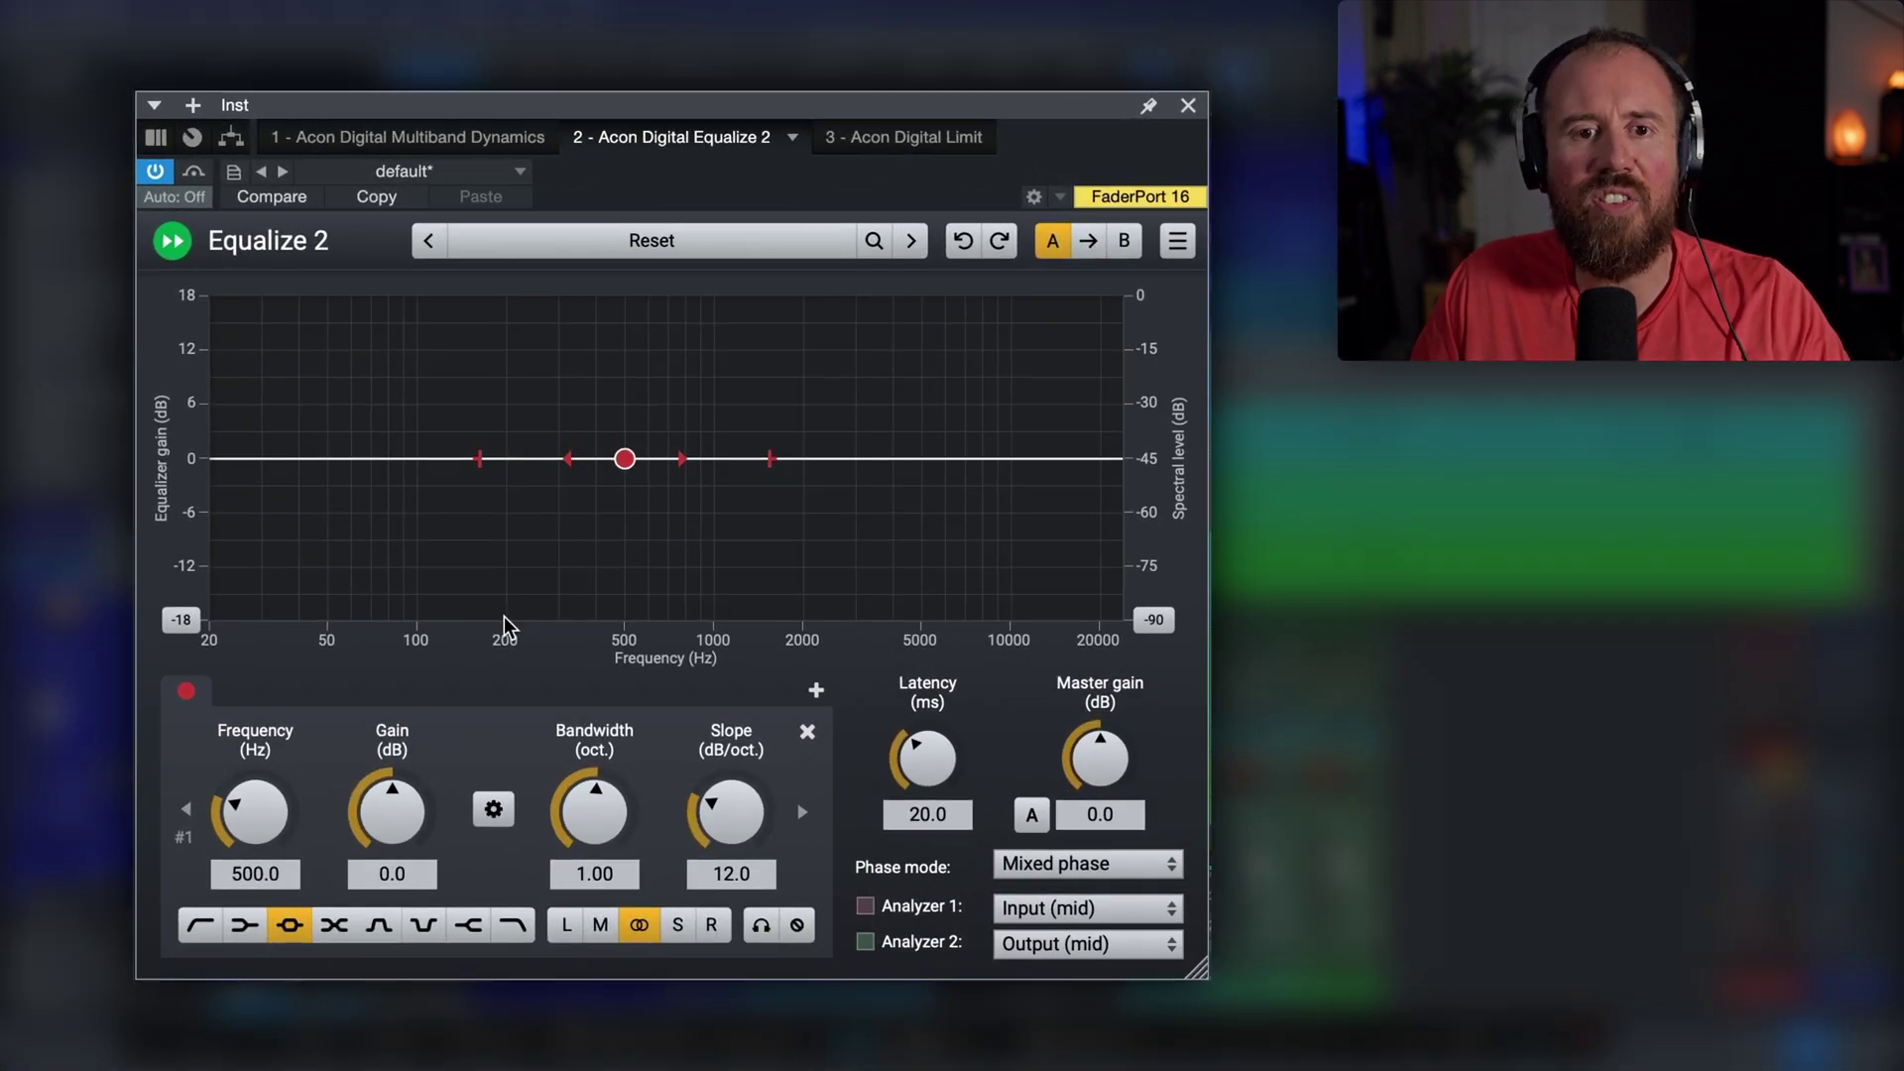
Load the Mastering > Enhanced Clarity EQ preset and compare it with the EQ bypassed.
{"action": "left_click", "coordinate": [689, 240]}
{"action": "mouse_move", "coordinate": [600, 415]}
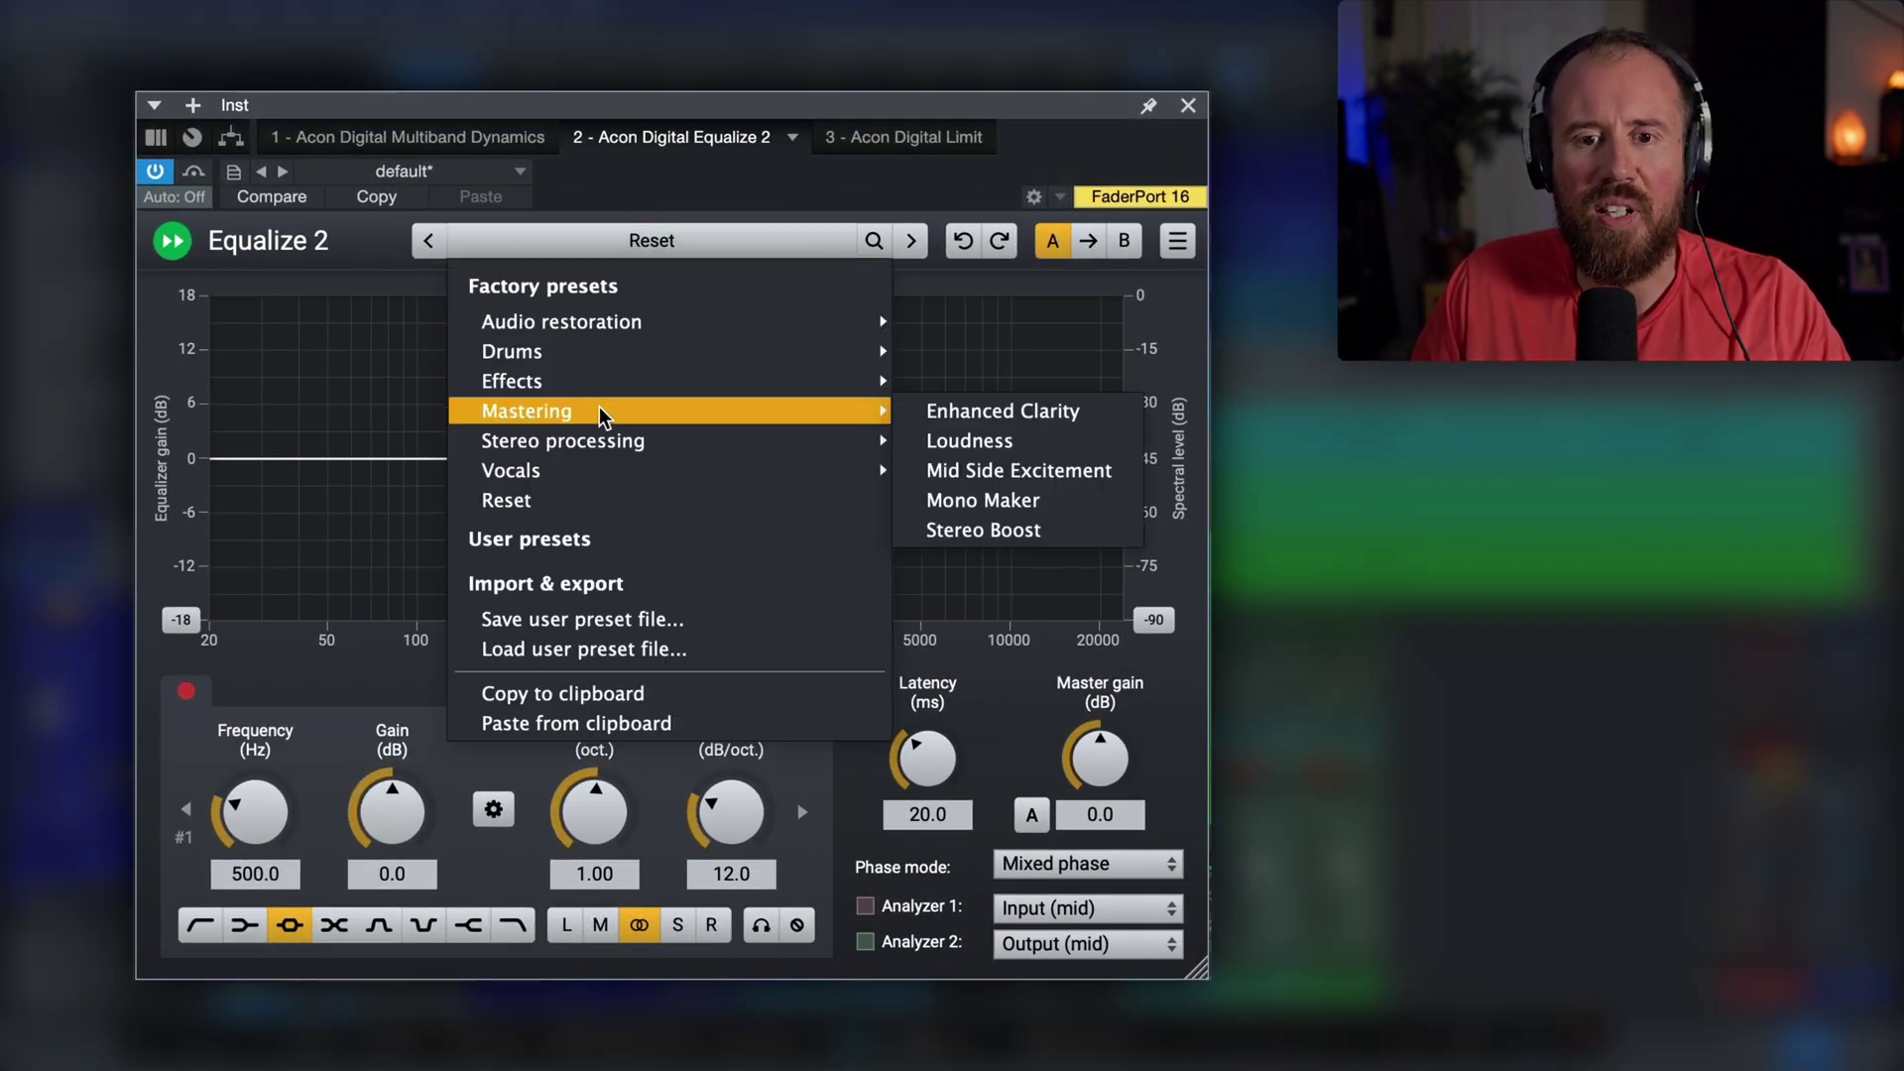
{"action": "left_click", "coordinate": [1005, 413]}
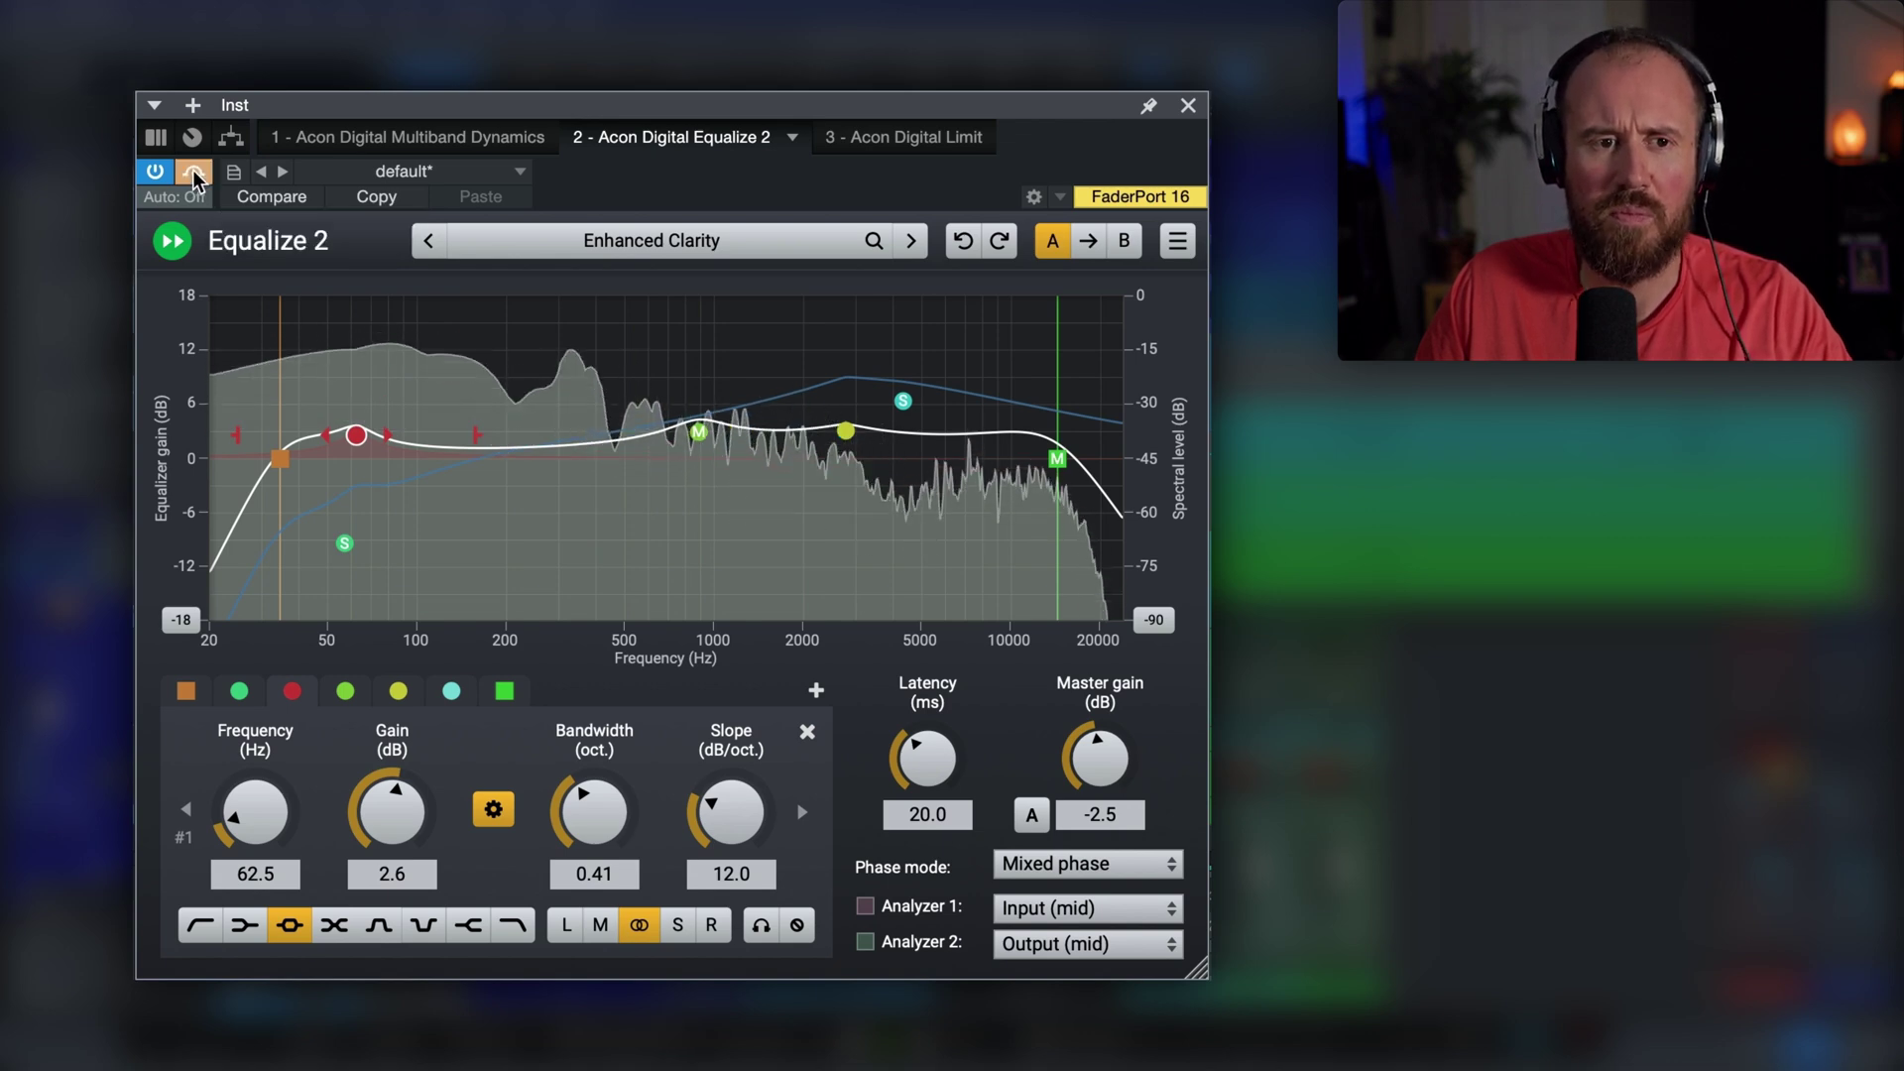
{"action": "left_click", "coordinate": [194, 172]}
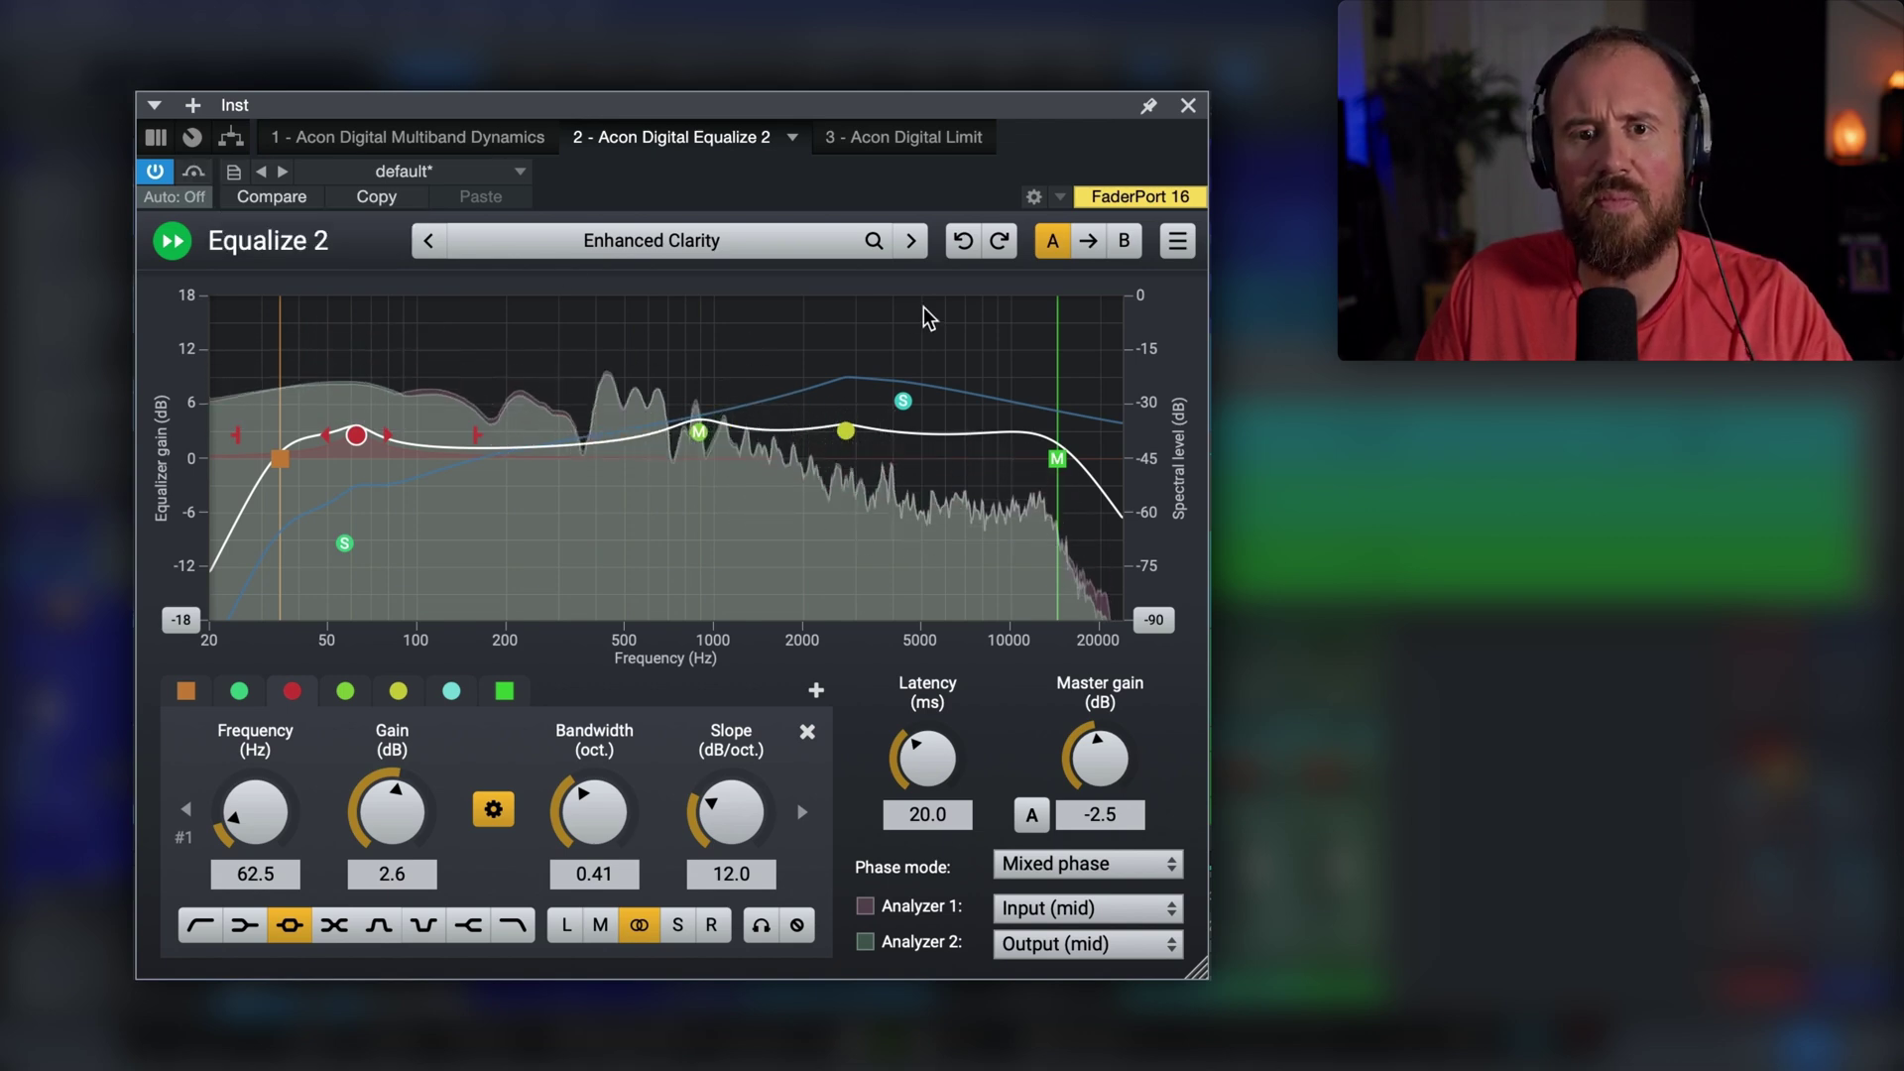
Step through Loudness, Mid Side Excitement, Mono Maker and Stereo Boost to High side boost.
{"action": "left_click", "coordinate": [913, 253]}
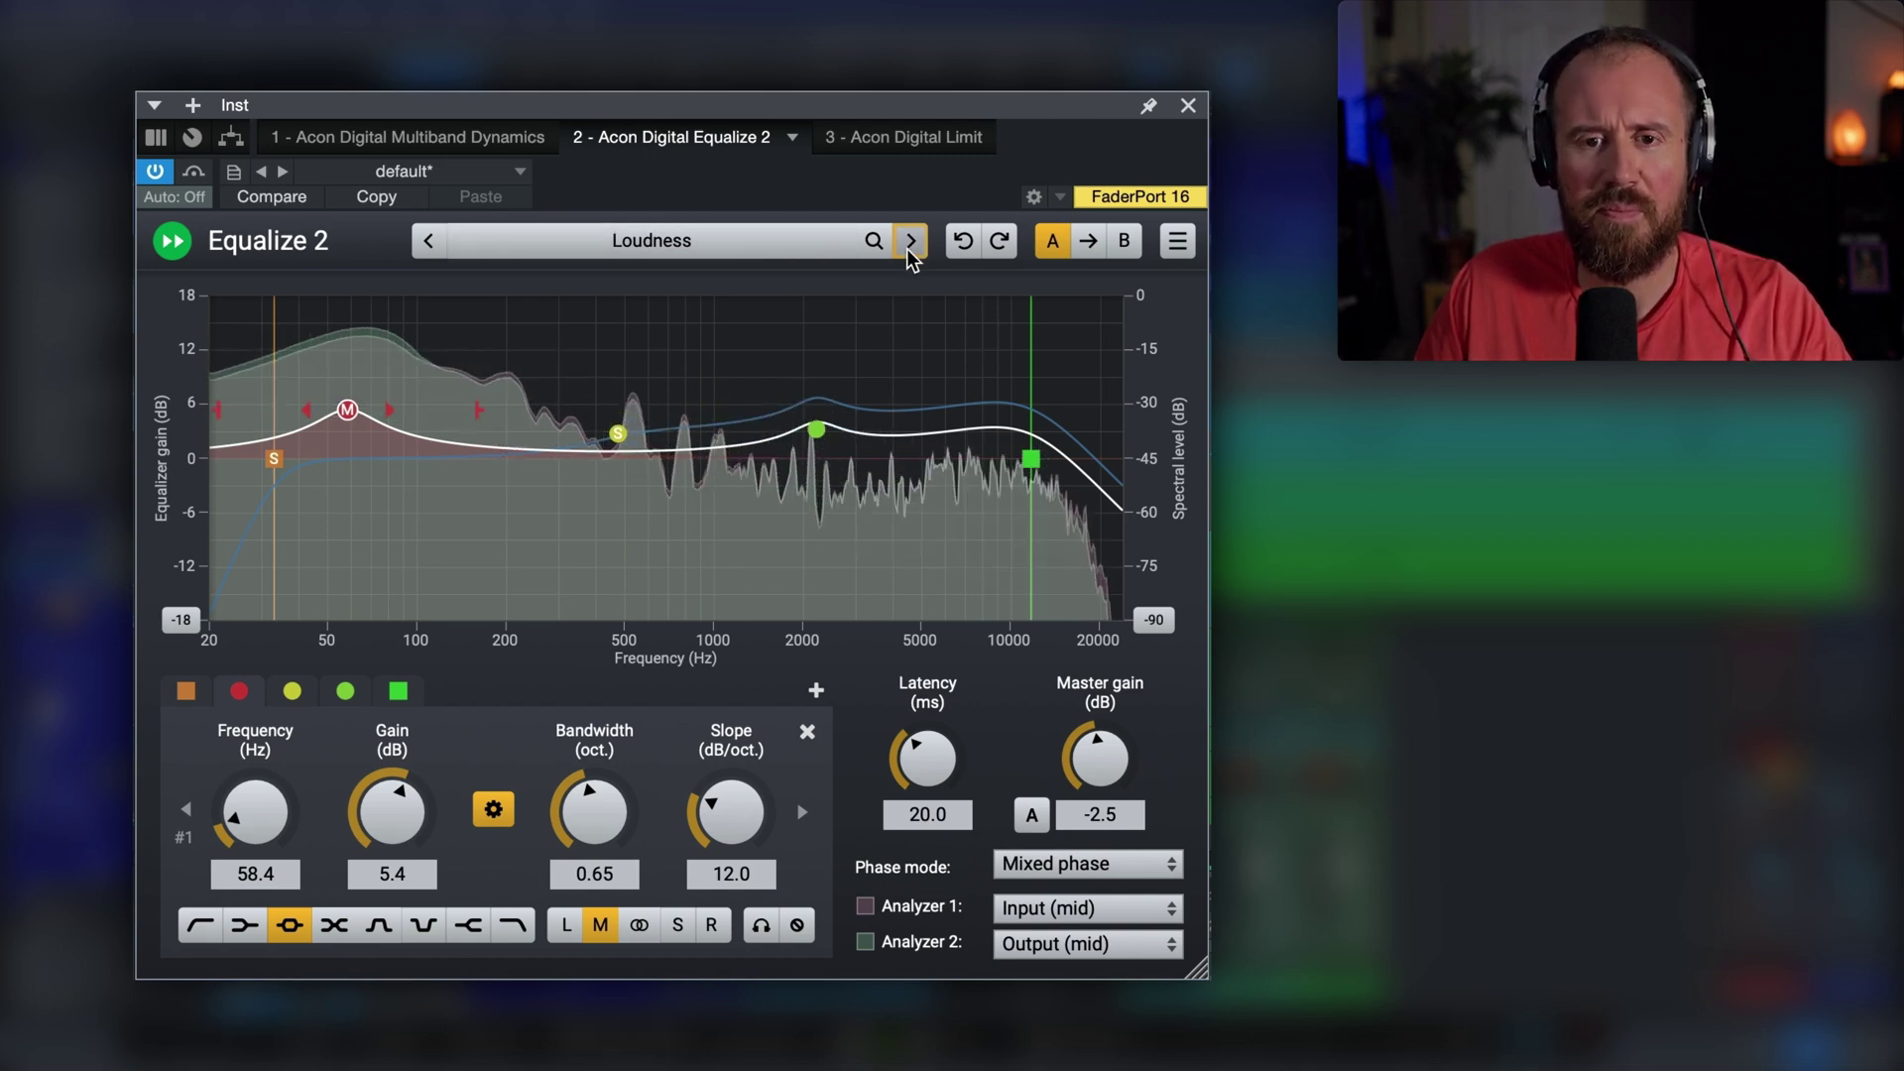
{"action": "left_click", "coordinate": [910, 244]}
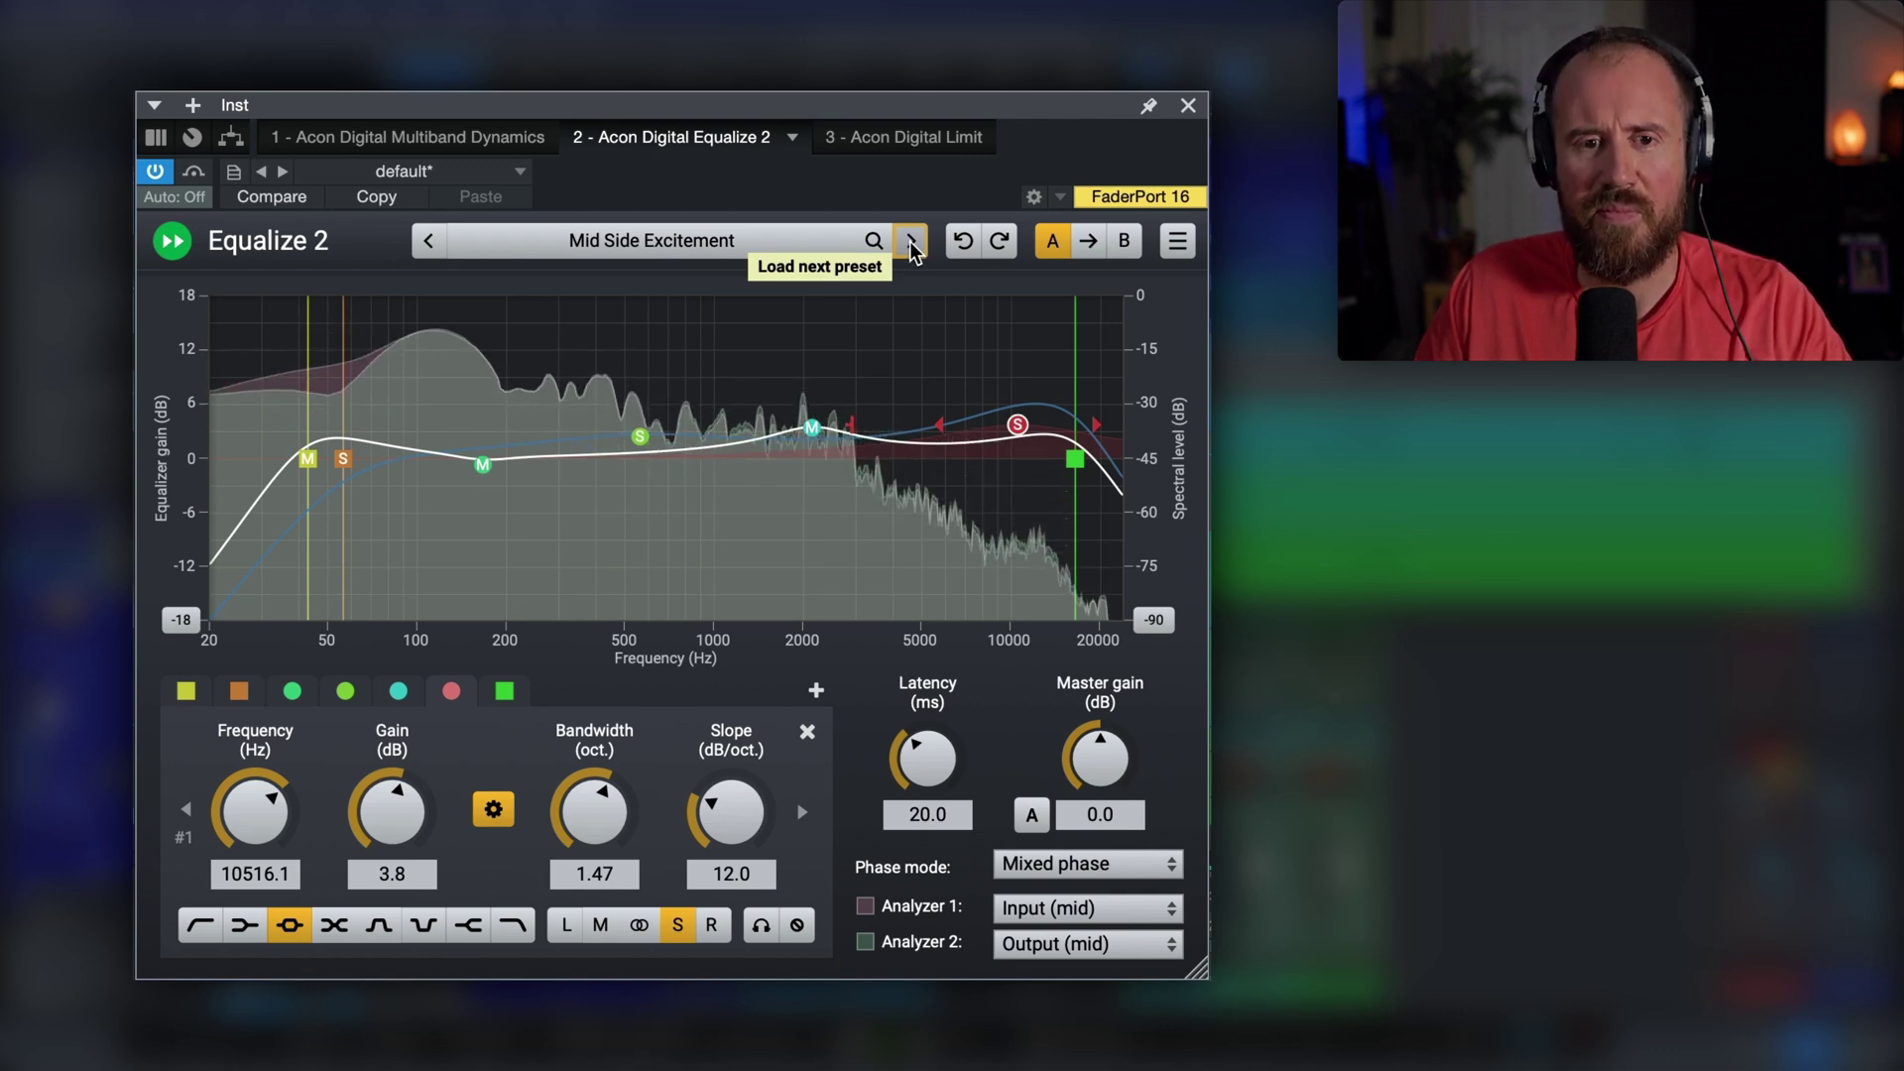
{"action": "left_click", "coordinate": [910, 244]}
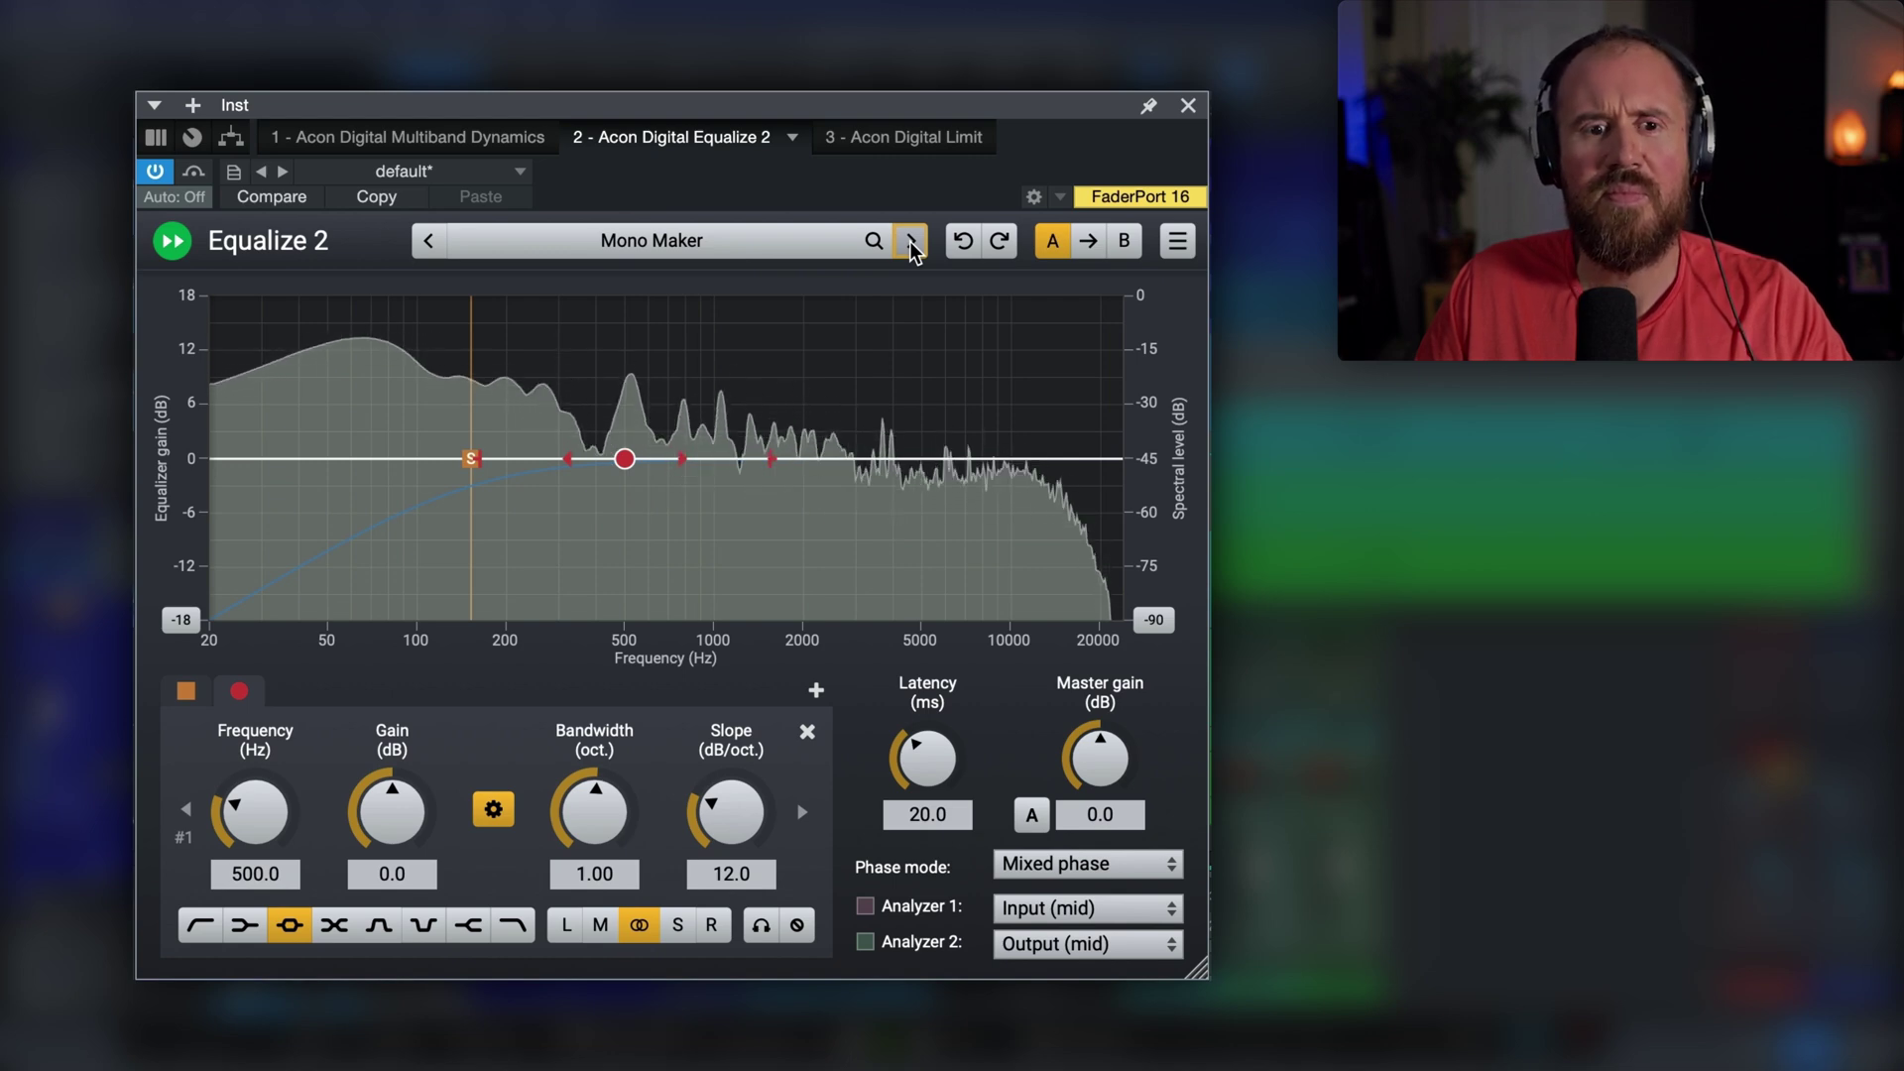
{"action": "left_click", "coordinate": [911, 244]}
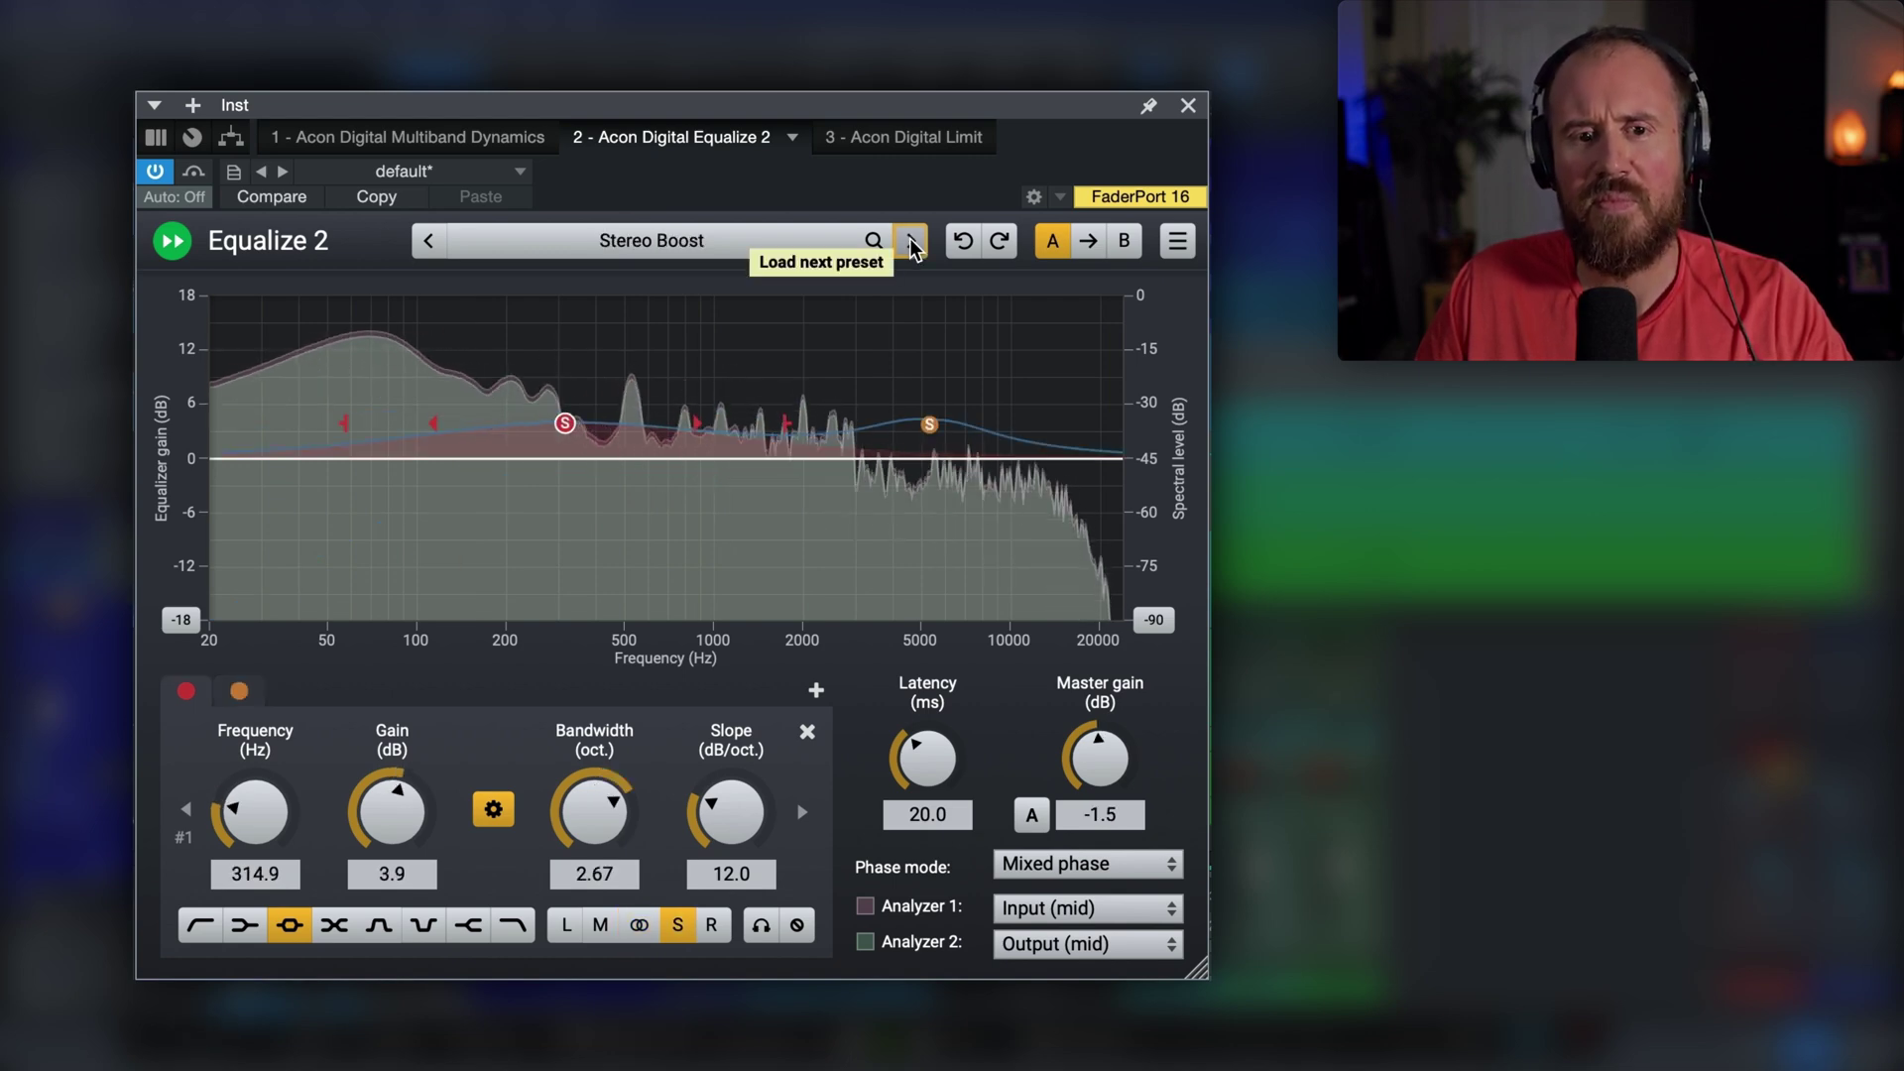
{"action": "left_click", "coordinate": [911, 244]}
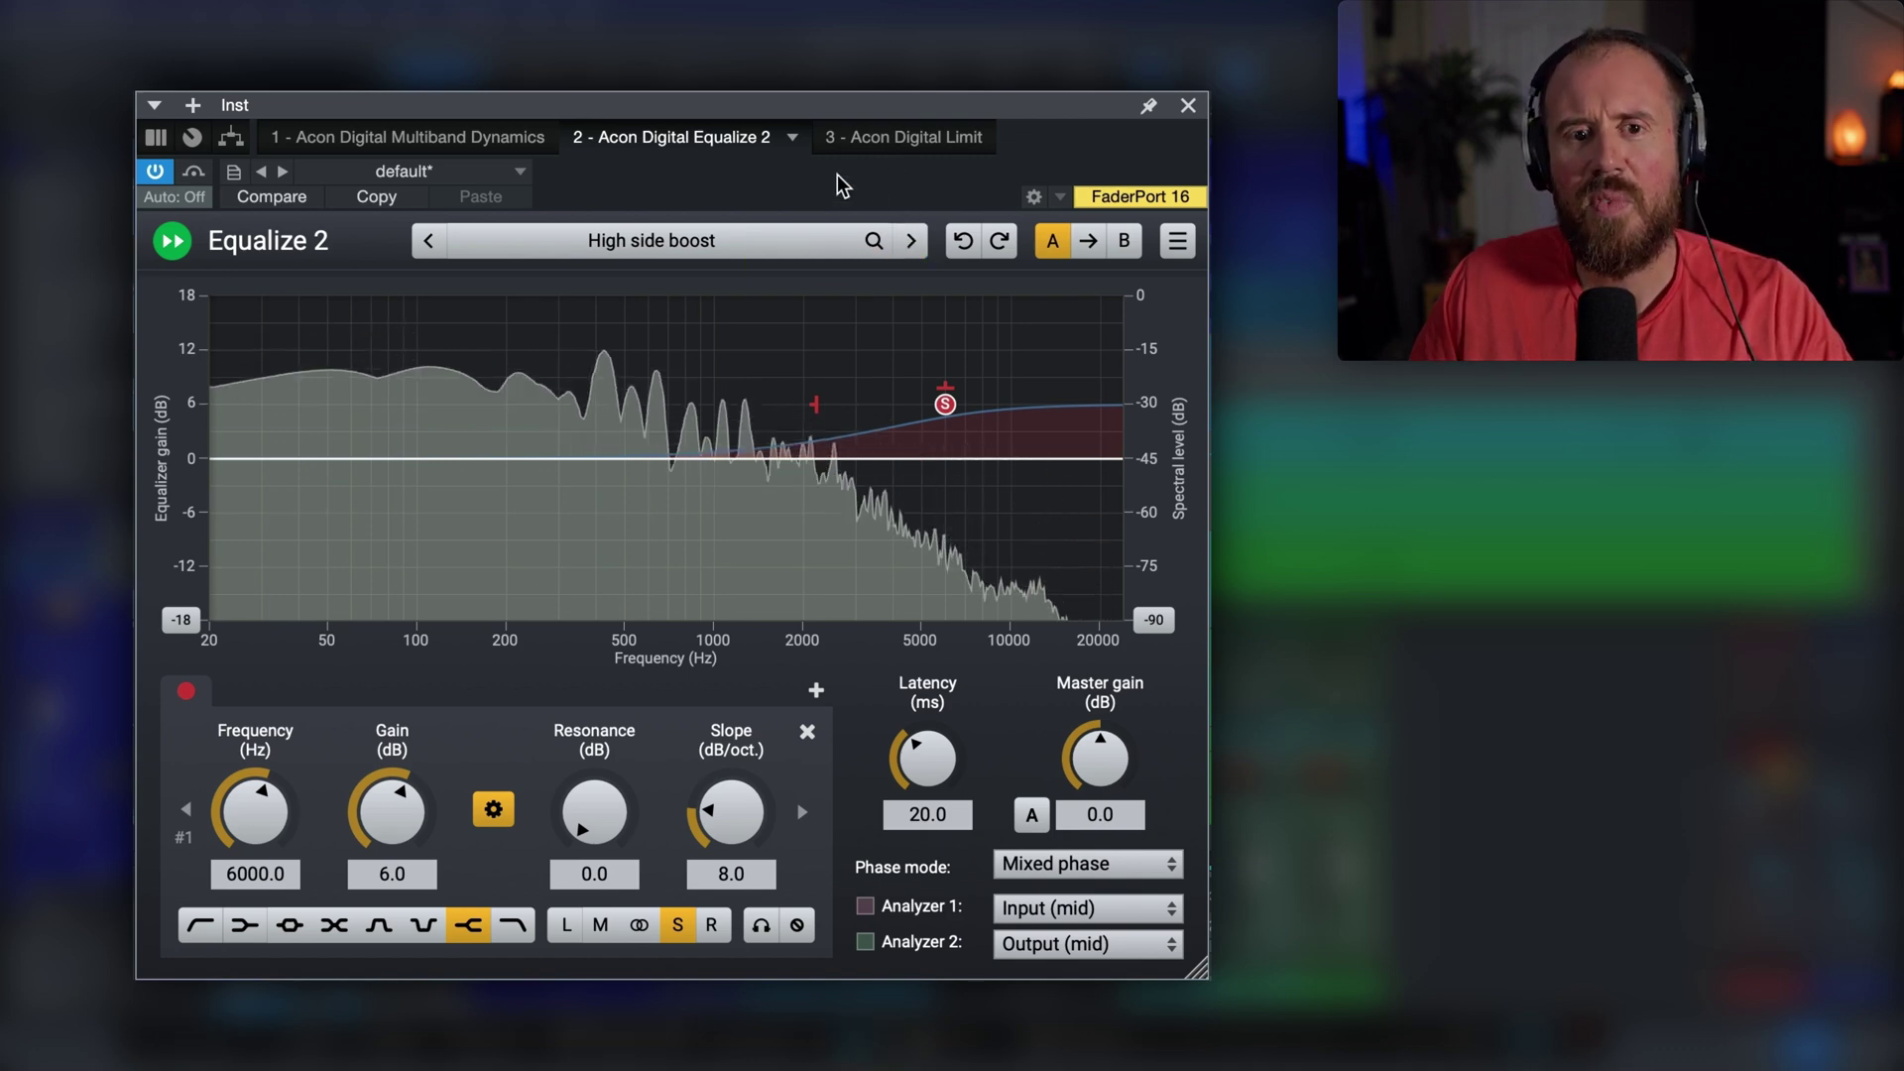
{"action": "key", "text": "space"}
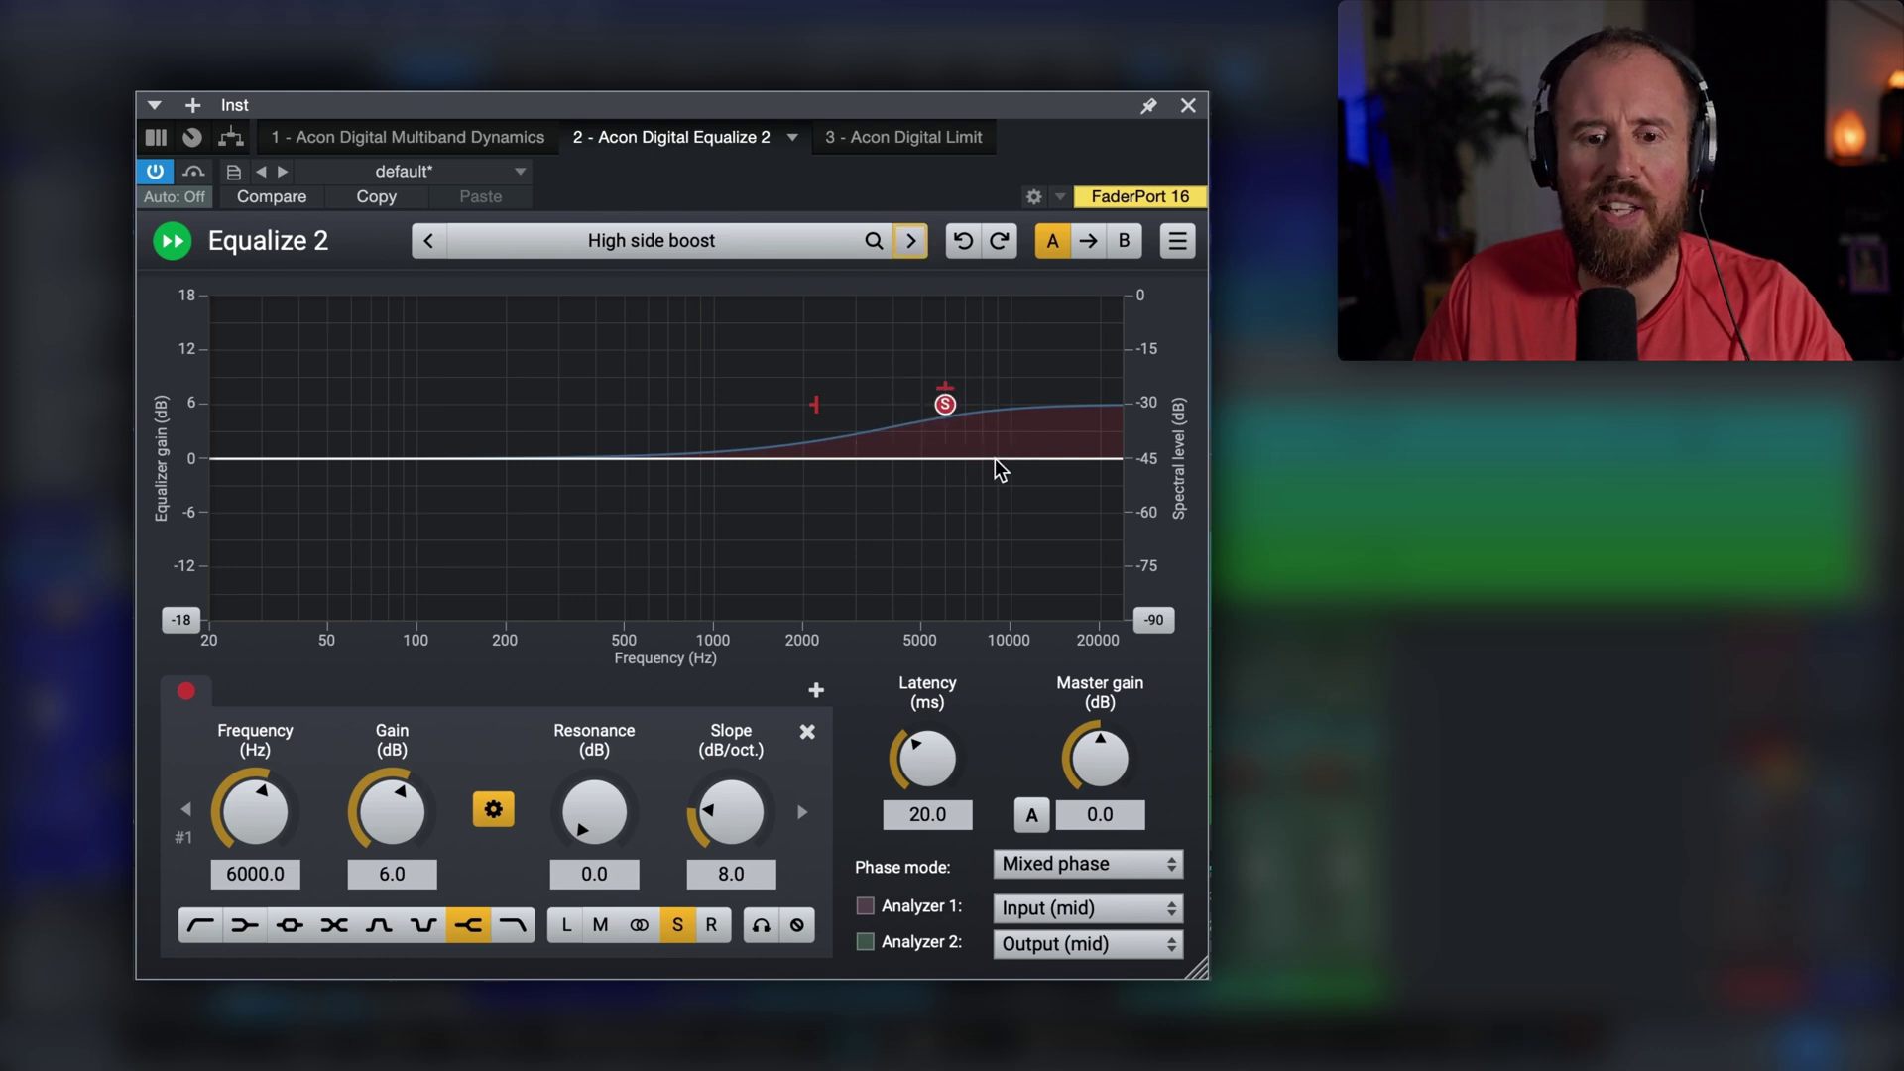
{"action": "left_click", "coordinate": [798, 926]}
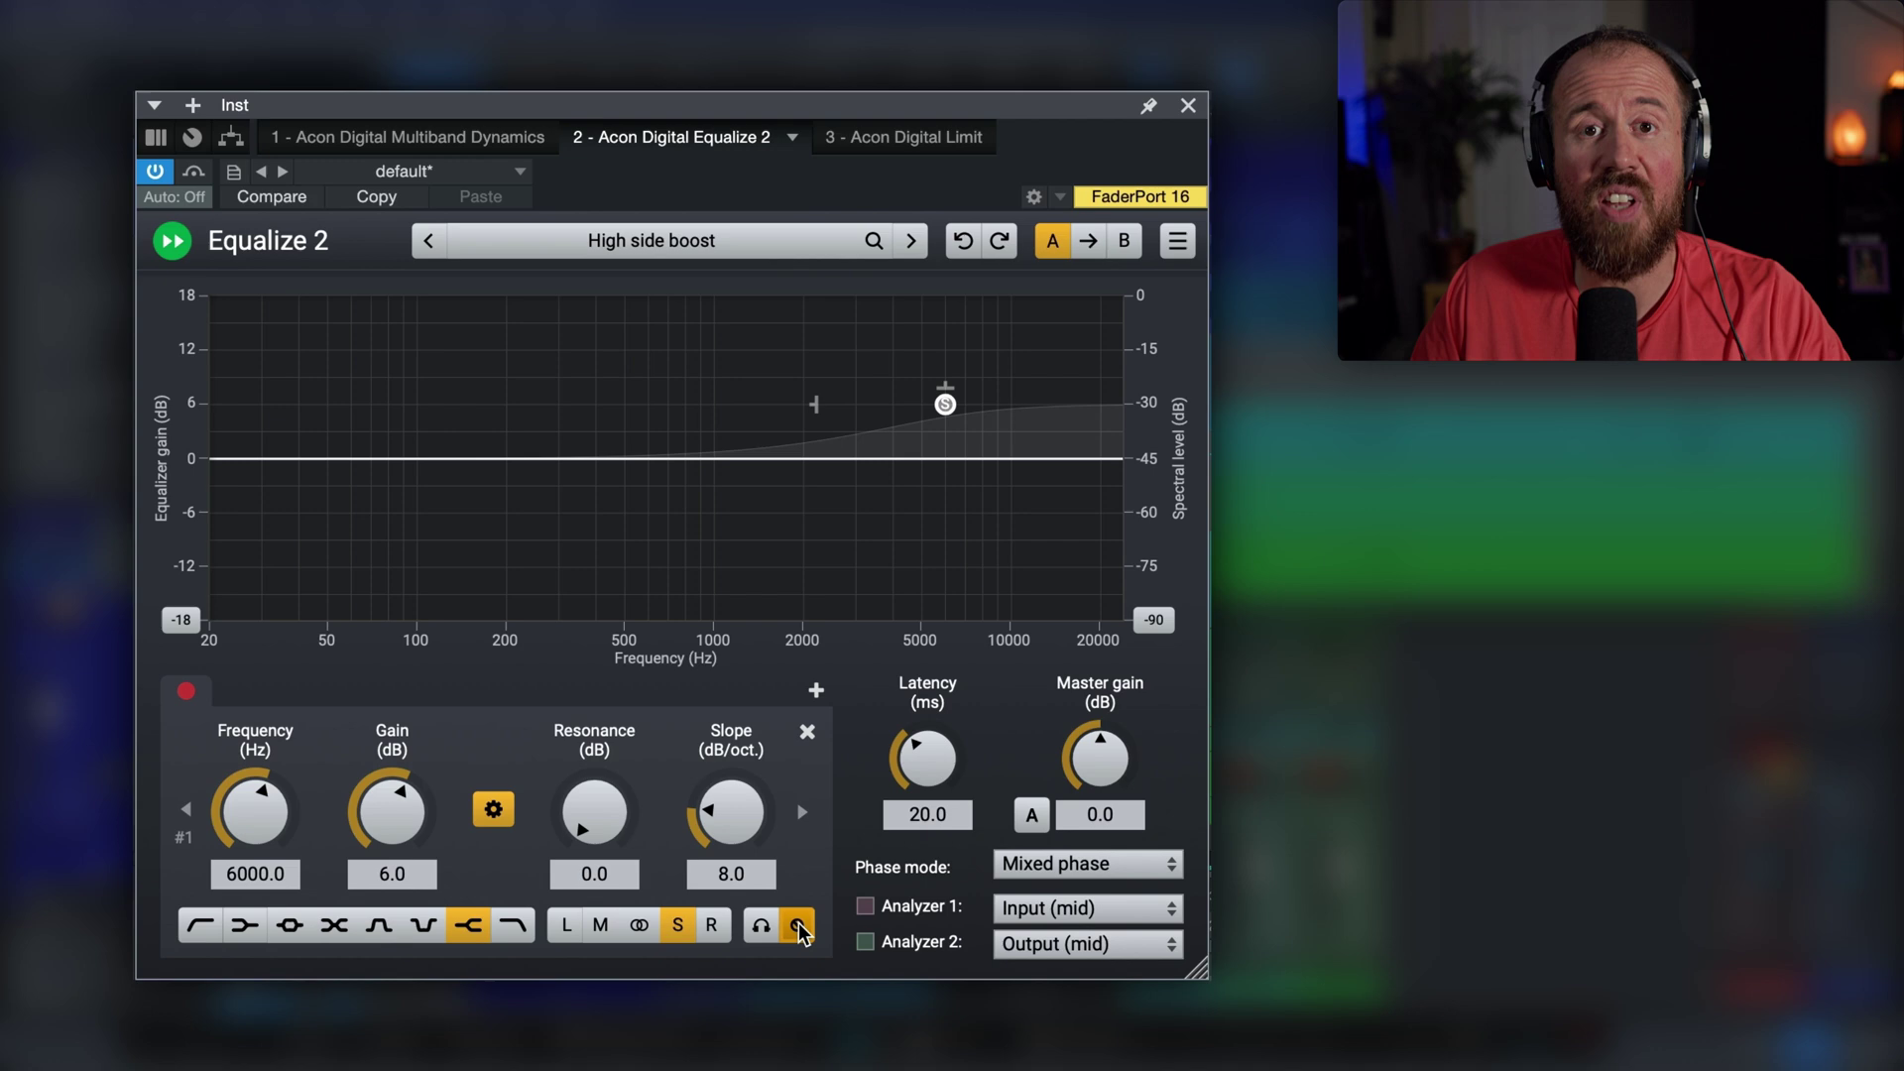
{"action": "key", "text": "space"}
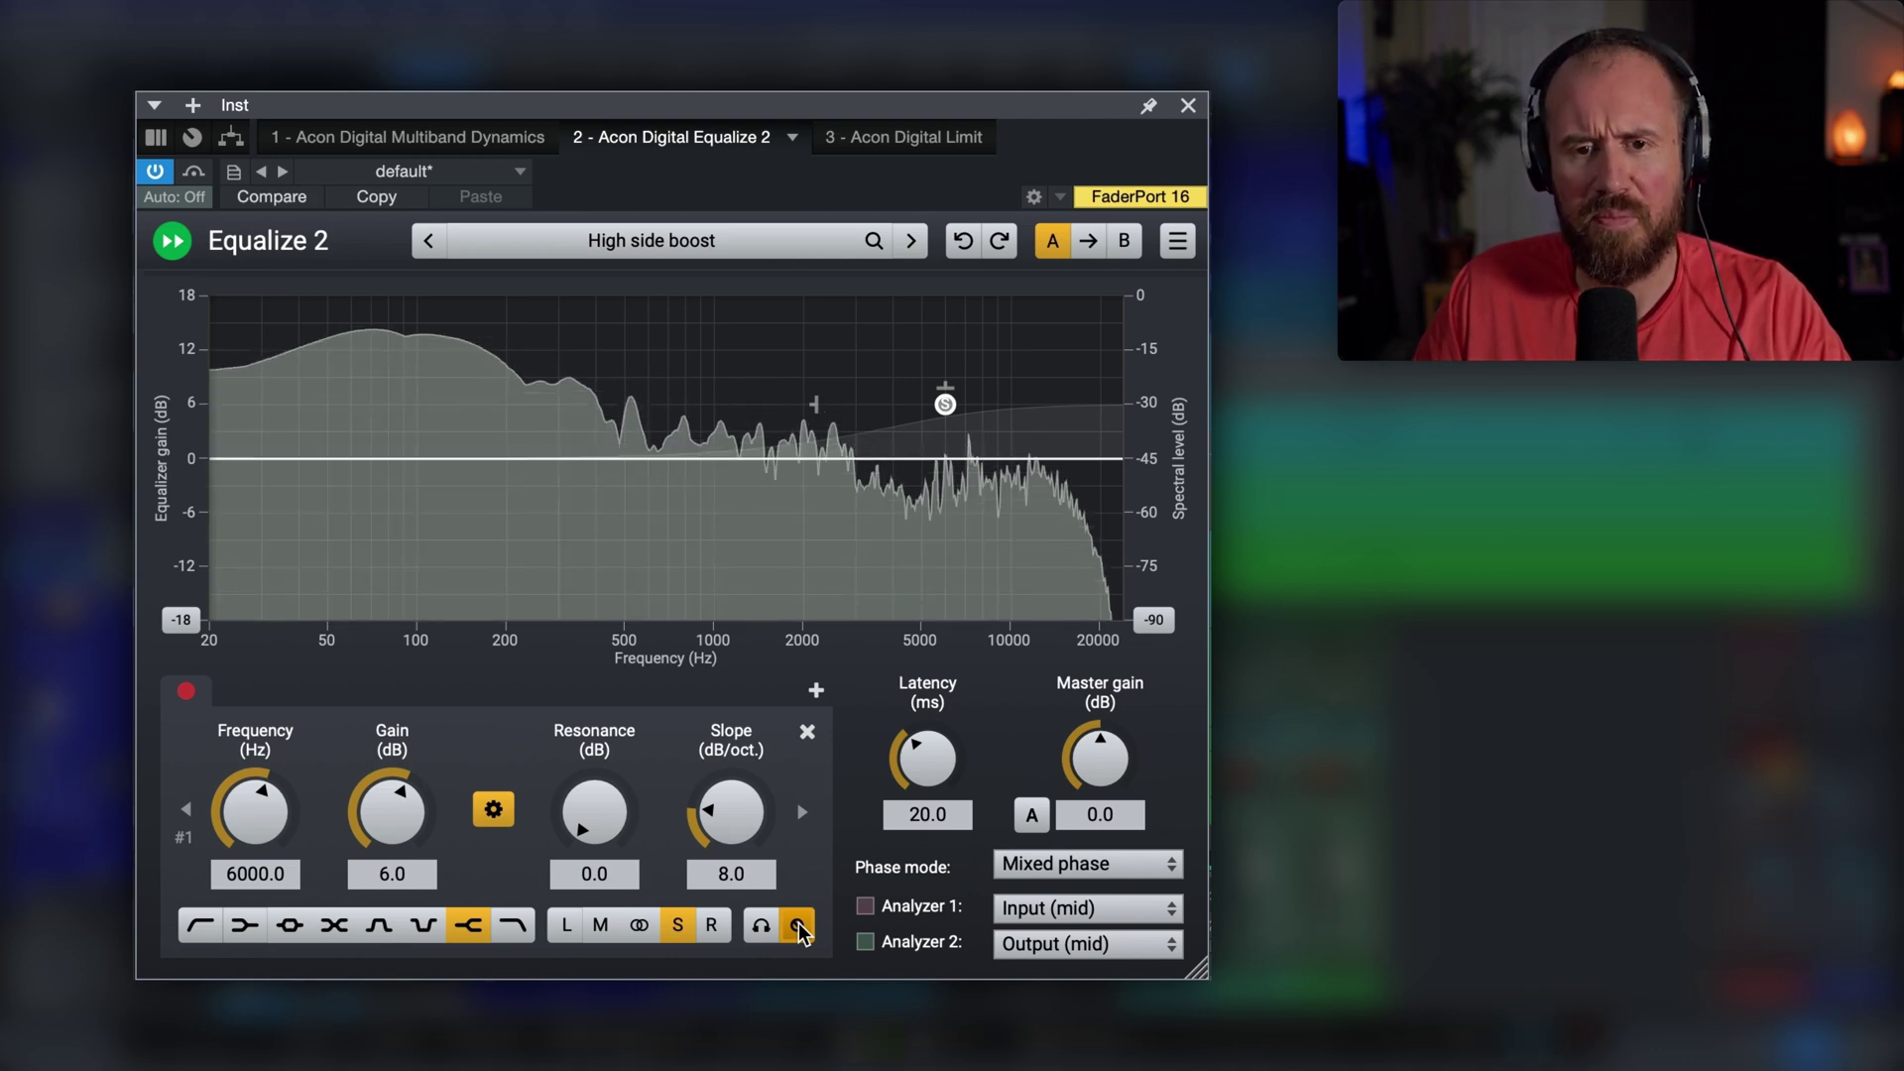
{"action": "left_click", "coordinate": [798, 927]}
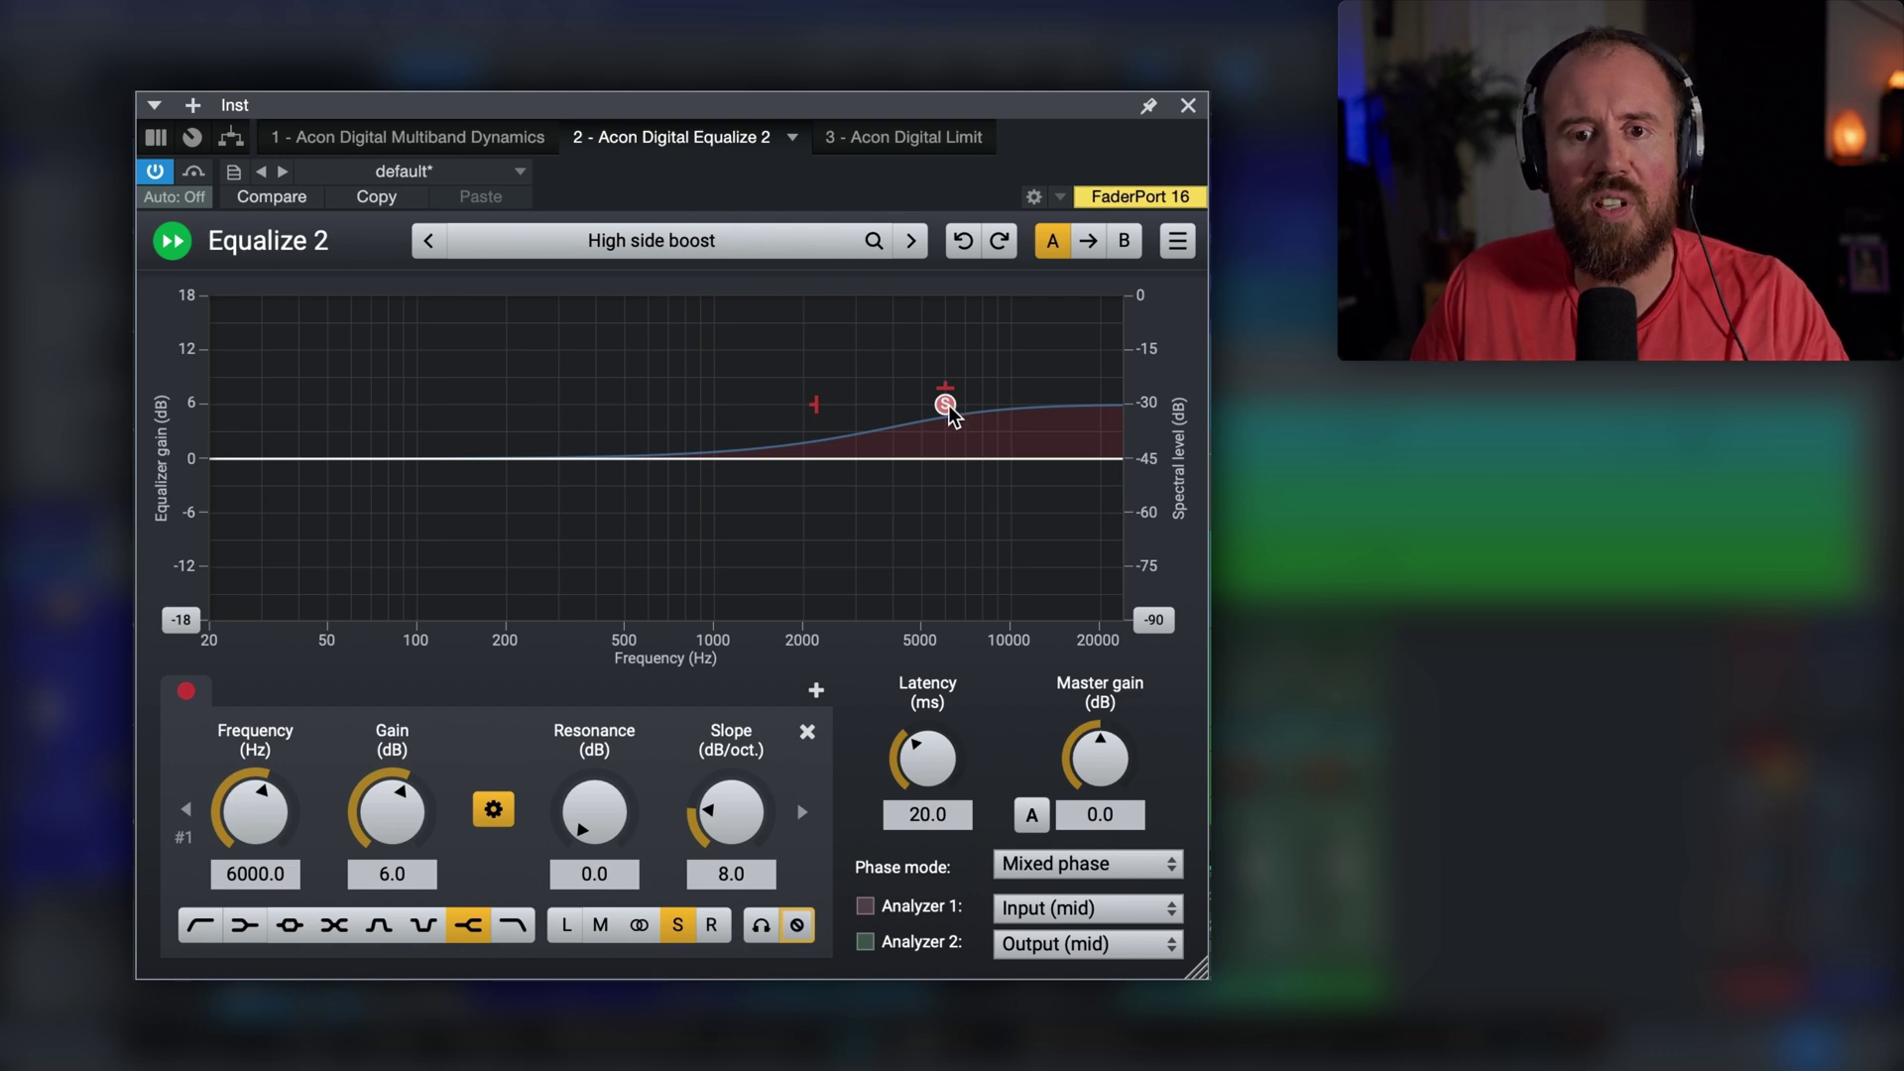
Add a mid-only low shelf boosting 4.7 dB at 69.5 Hz, then A/B the EQ with bypass.
{"action": "double_click", "coordinate": [387, 457]}
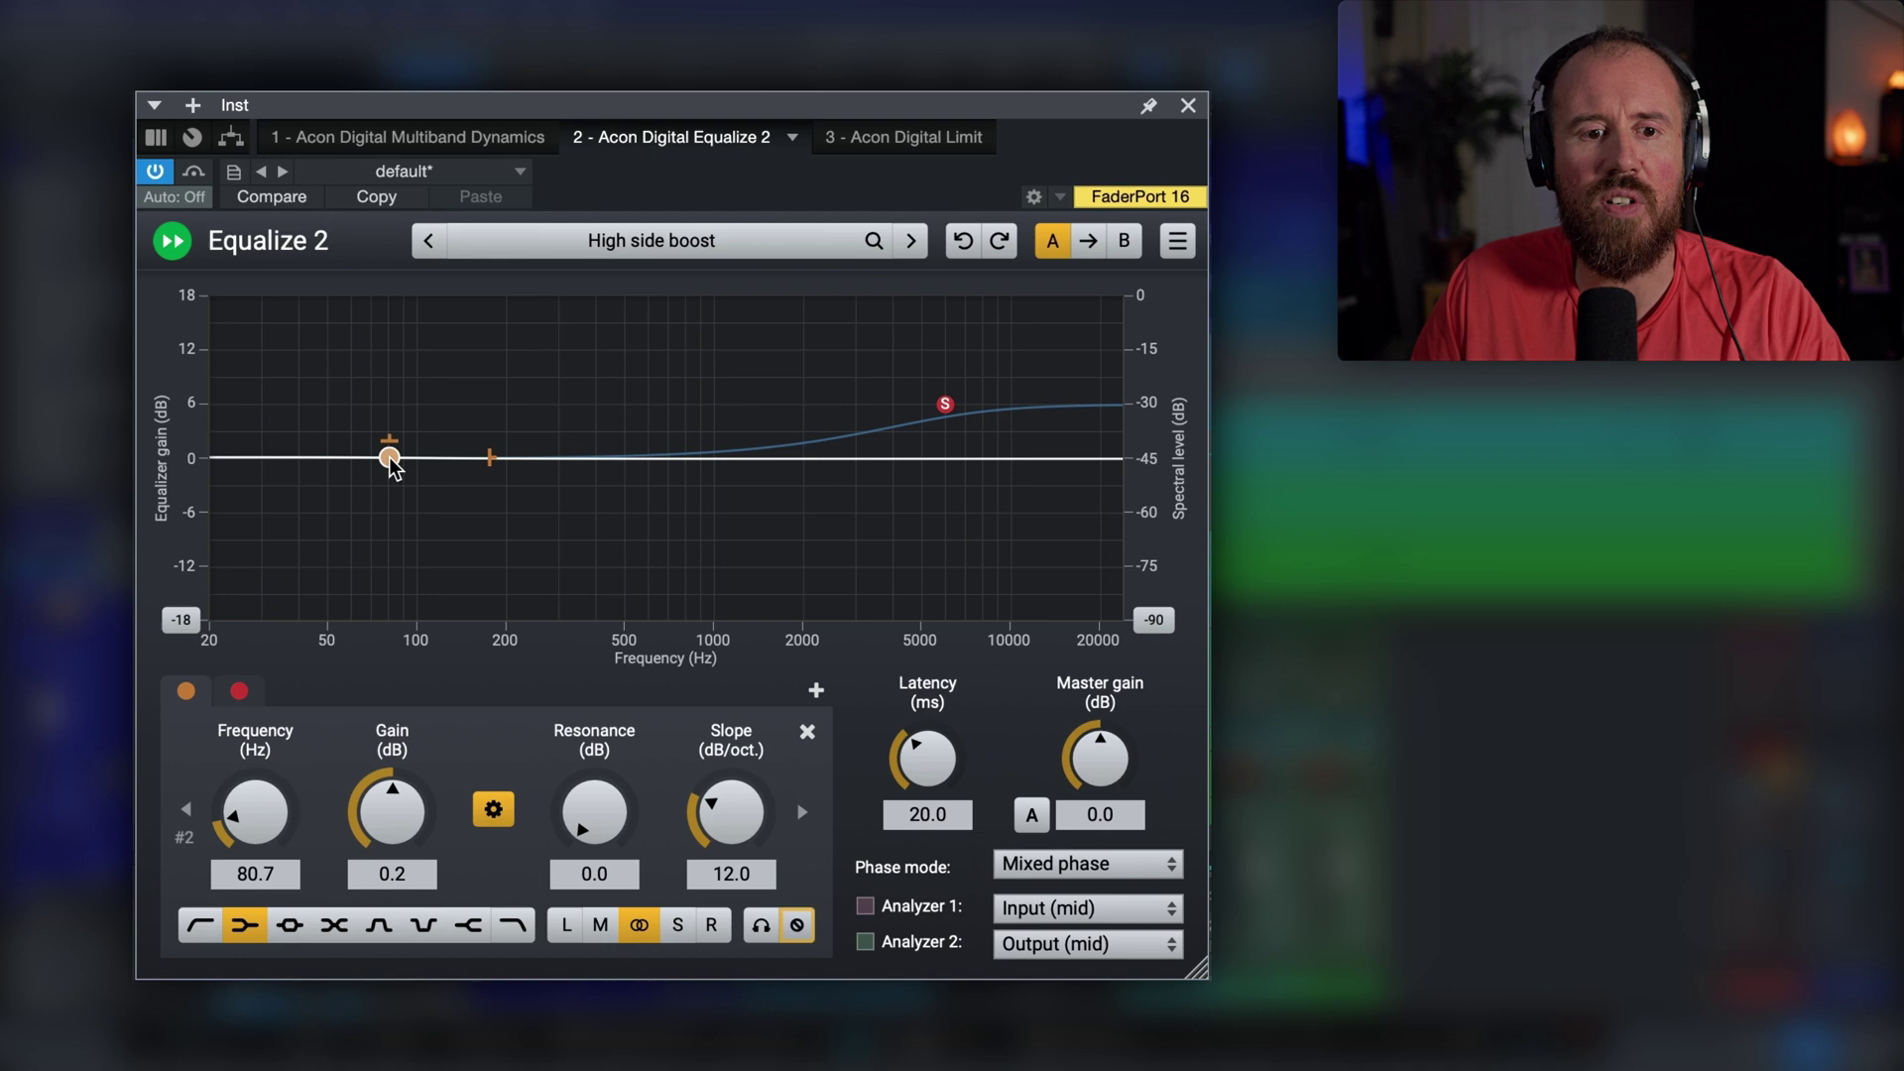
{"action": "left_click_drag", "start_coordinate": [387, 458], "coordinate": [369, 439]}
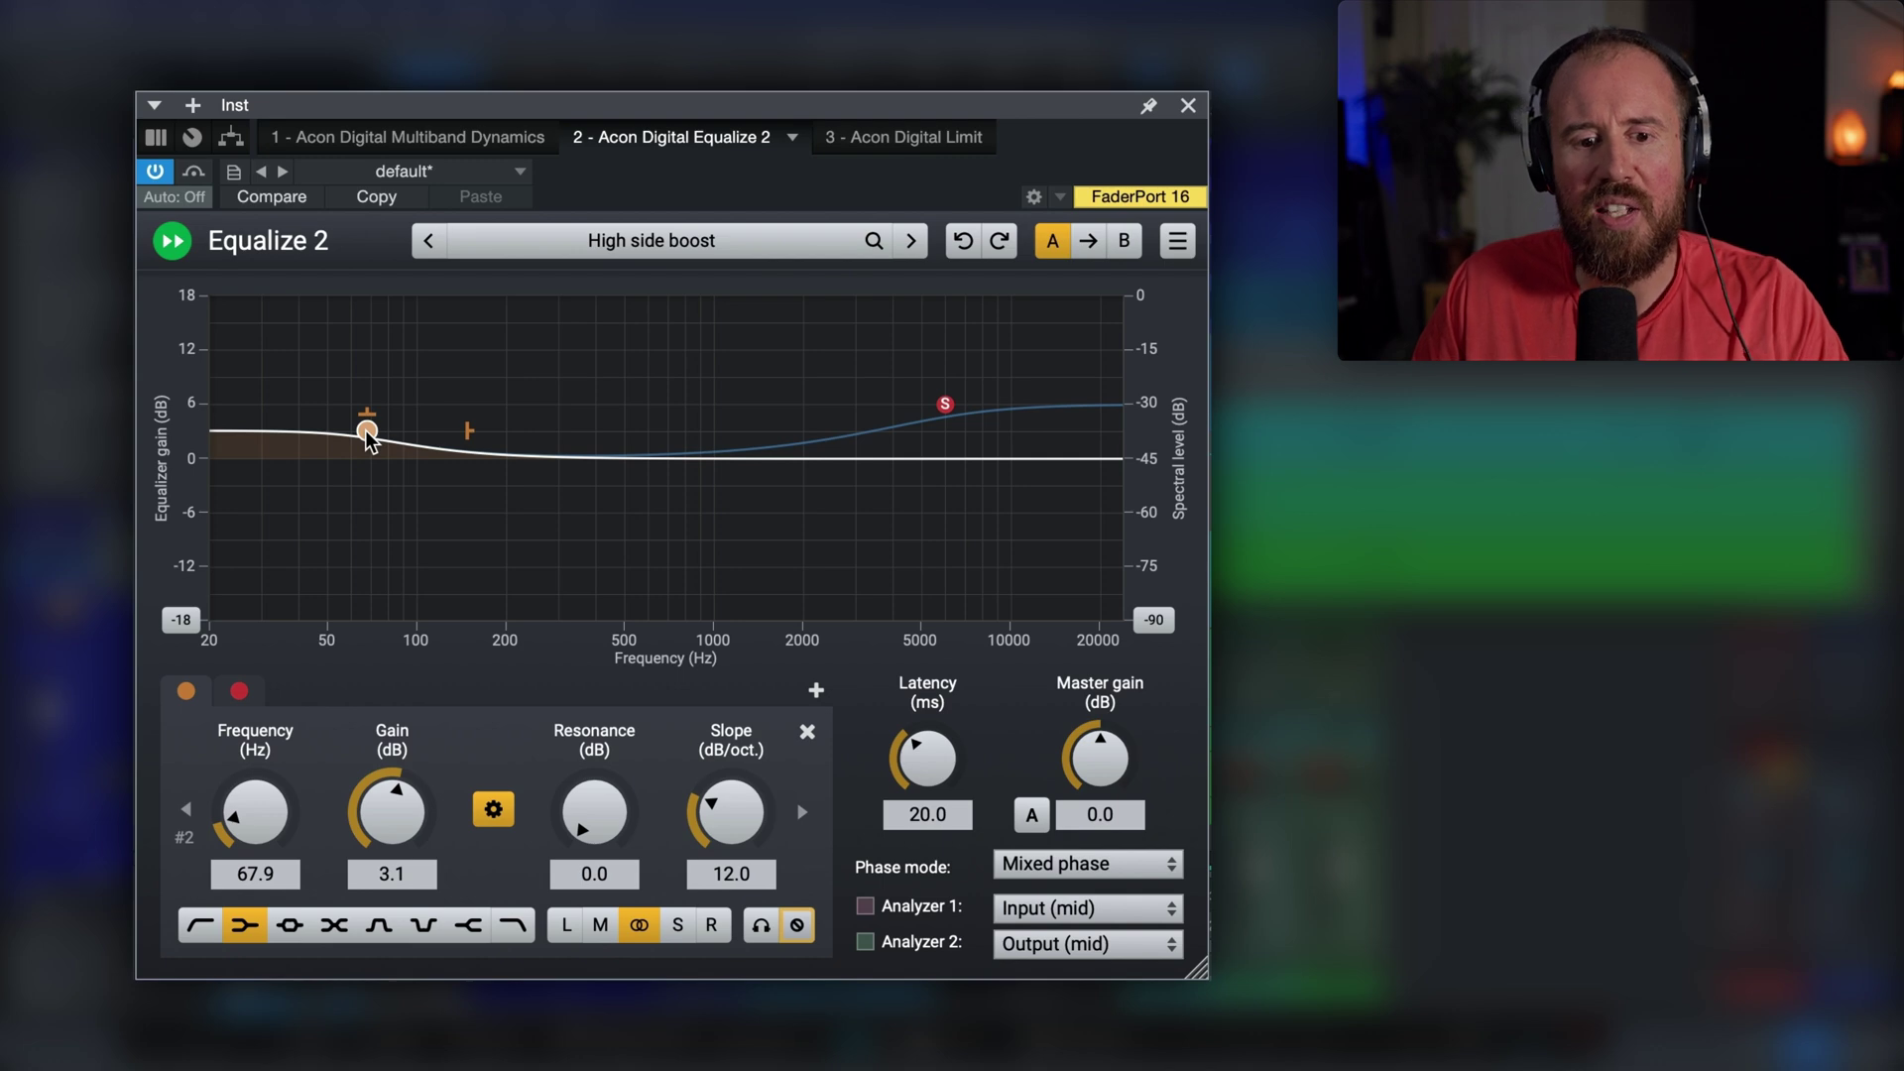
{"action": "left_click", "coordinate": [613, 932]}
{"action": "left_click_drag", "start_coordinate": [367, 431], "coordinate": [372, 421]}
{"action": "left_click", "coordinate": [198, 174]}
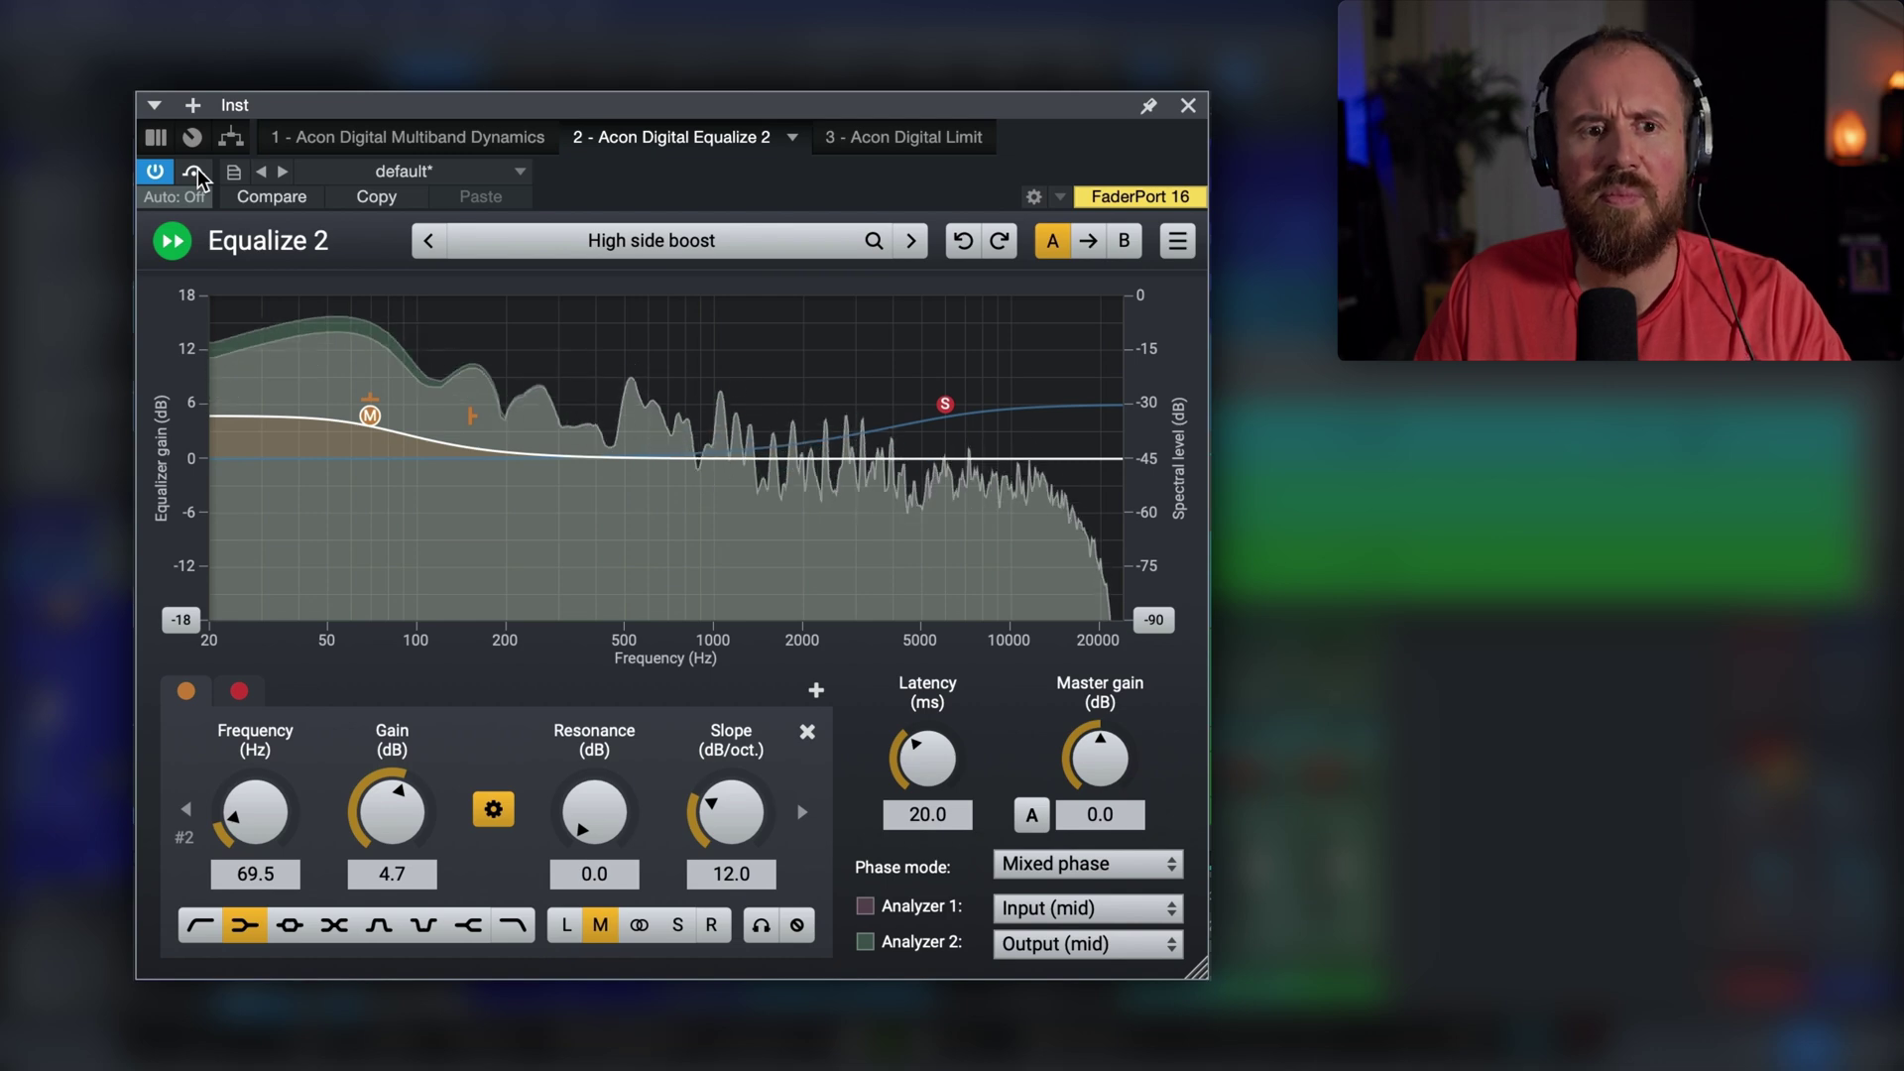
{"action": "left_click", "coordinate": [196, 173]}
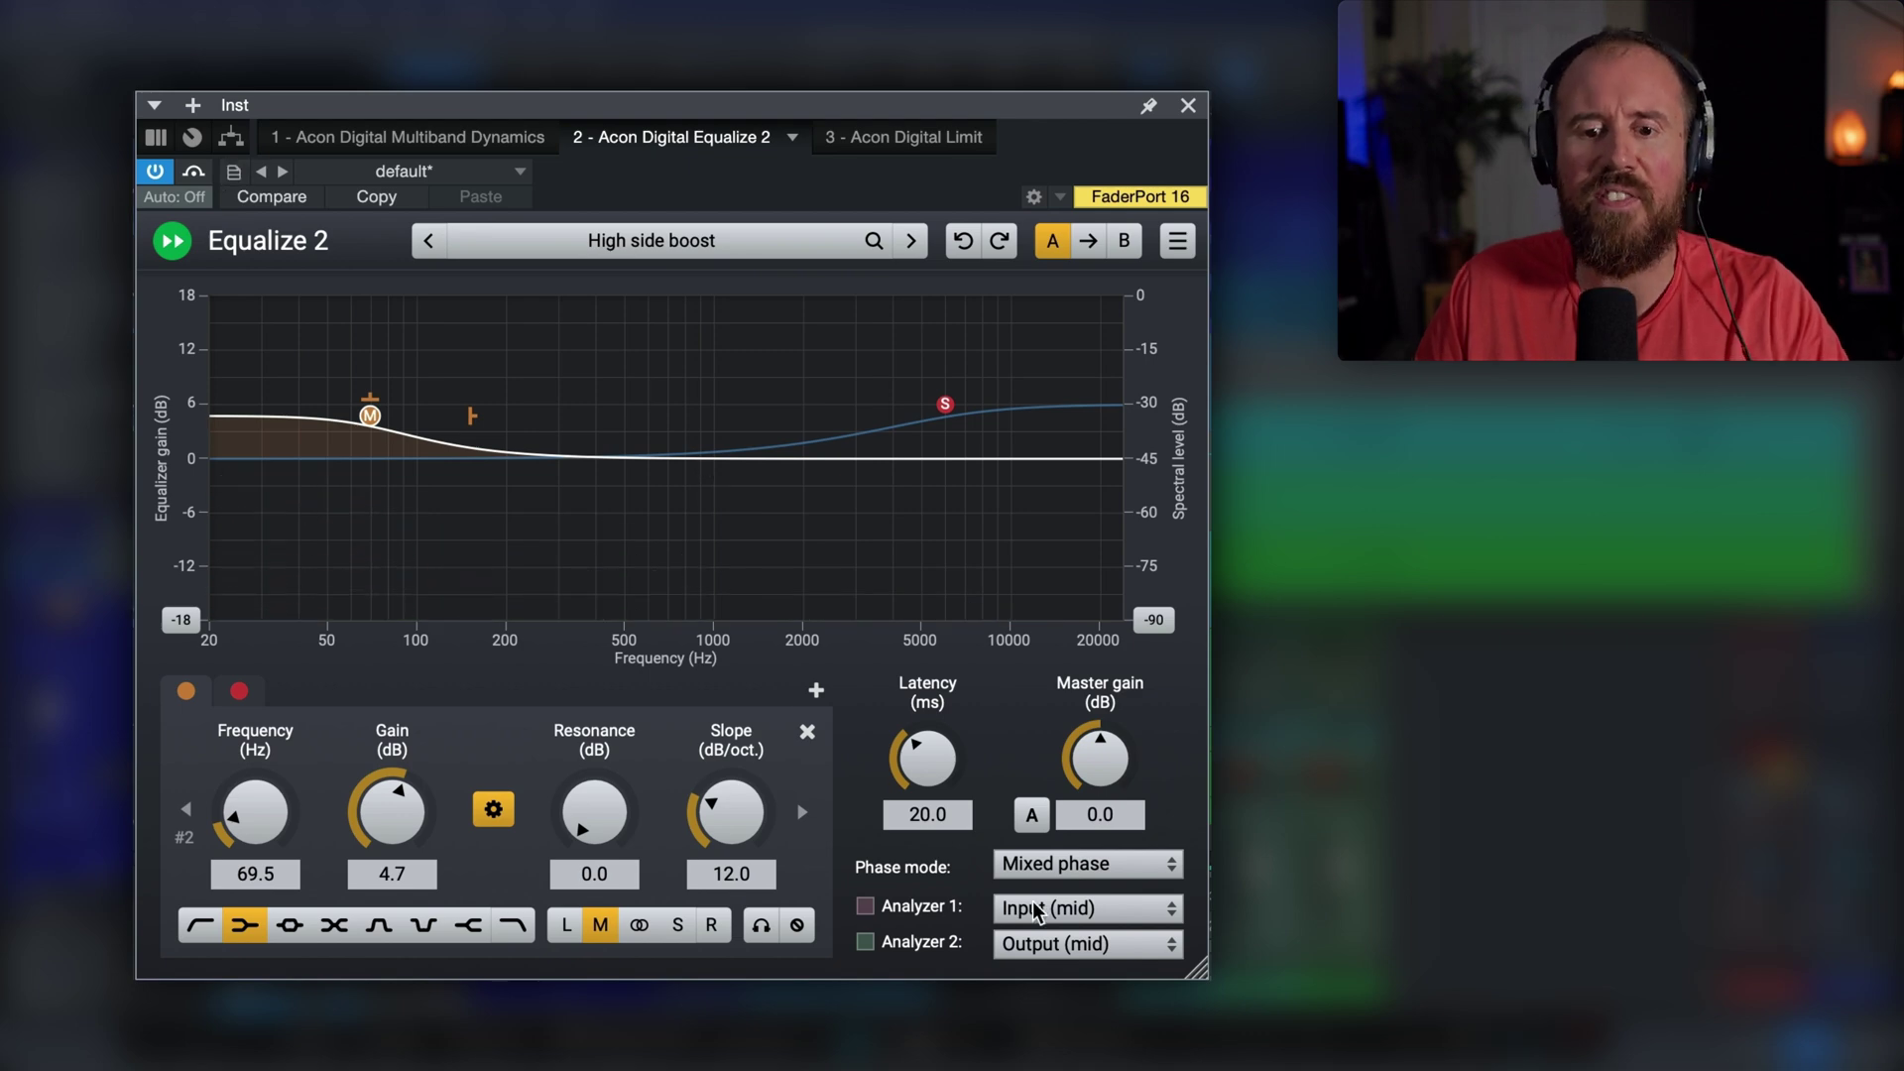
Show the Equalize 2 phase mode options: Minimum, Mixed and Linear phase.
{"action": "left_click", "coordinate": [1088, 866]}
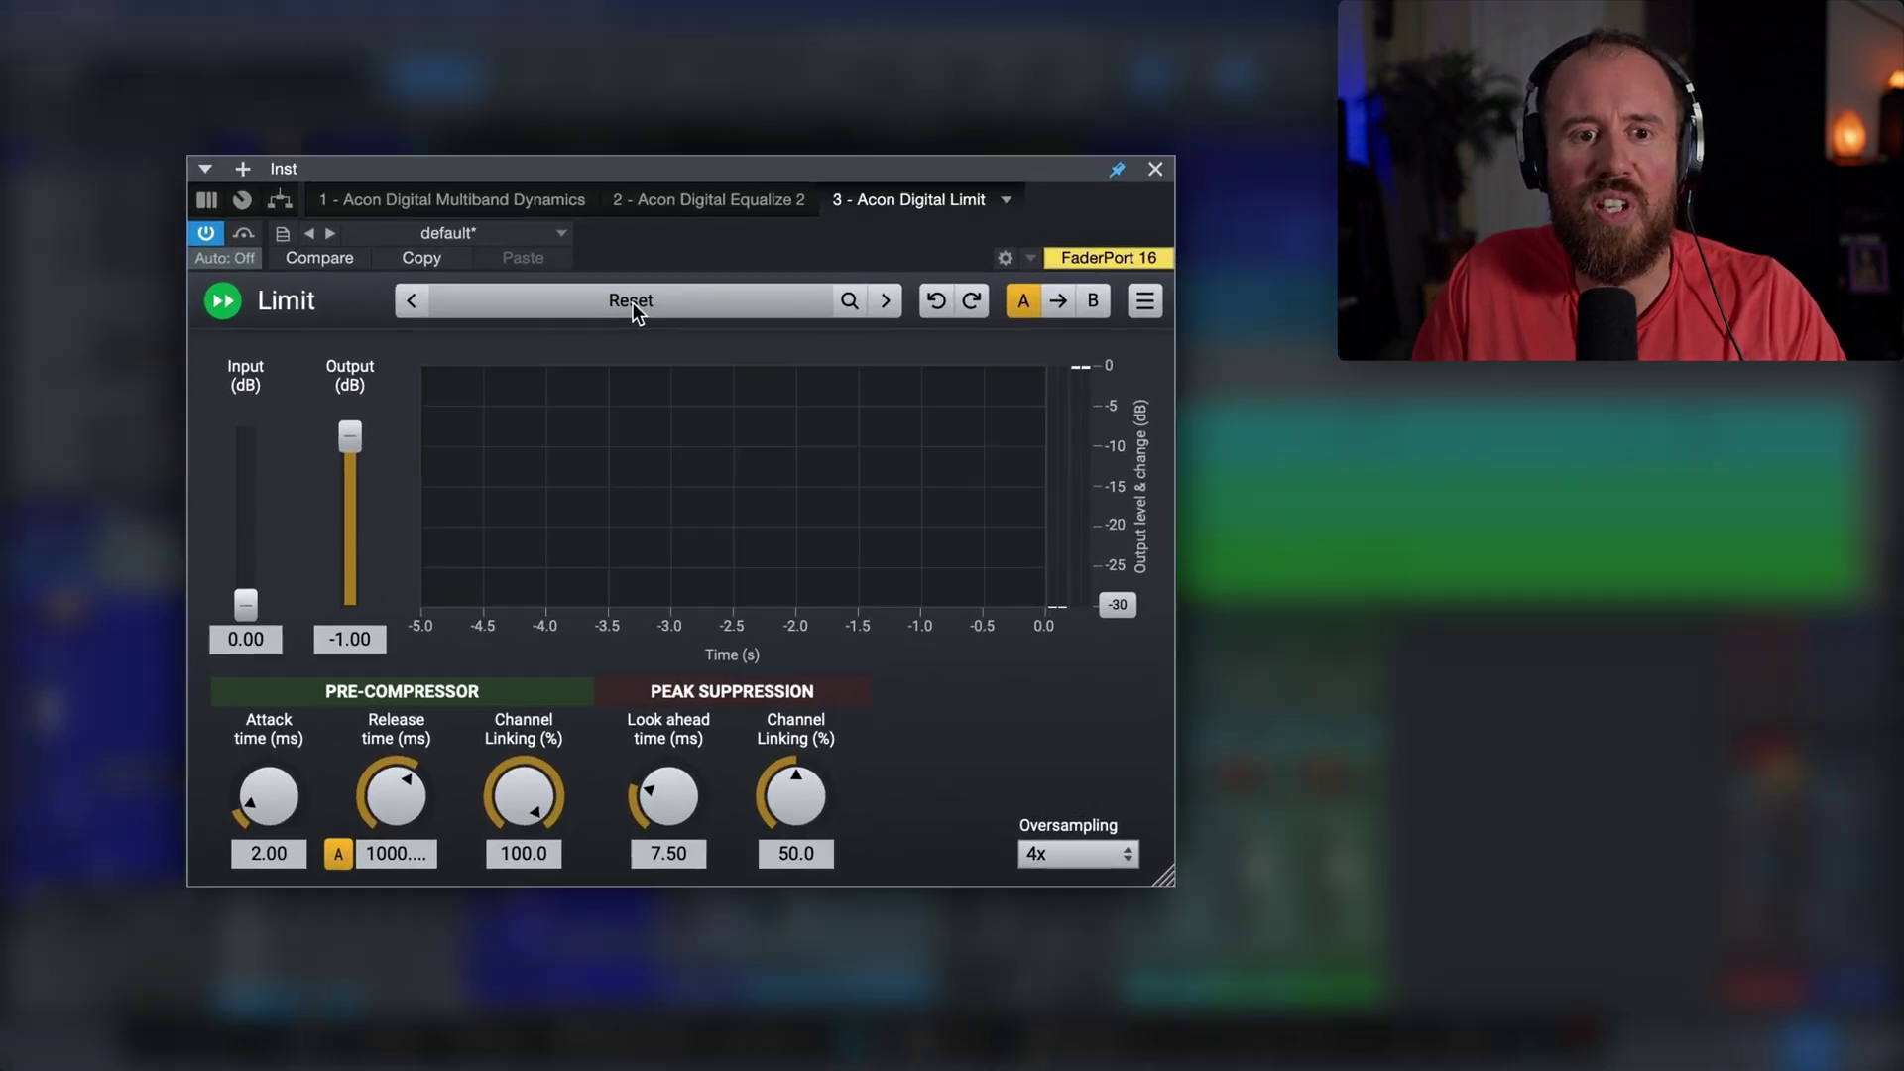
Load the Limit music -2 dBTP preset from the True peak limiting presets.
{"action": "left_click", "coordinate": [710, 201]}
{"action": "mouse_move", "coordinate": [586, 424]}
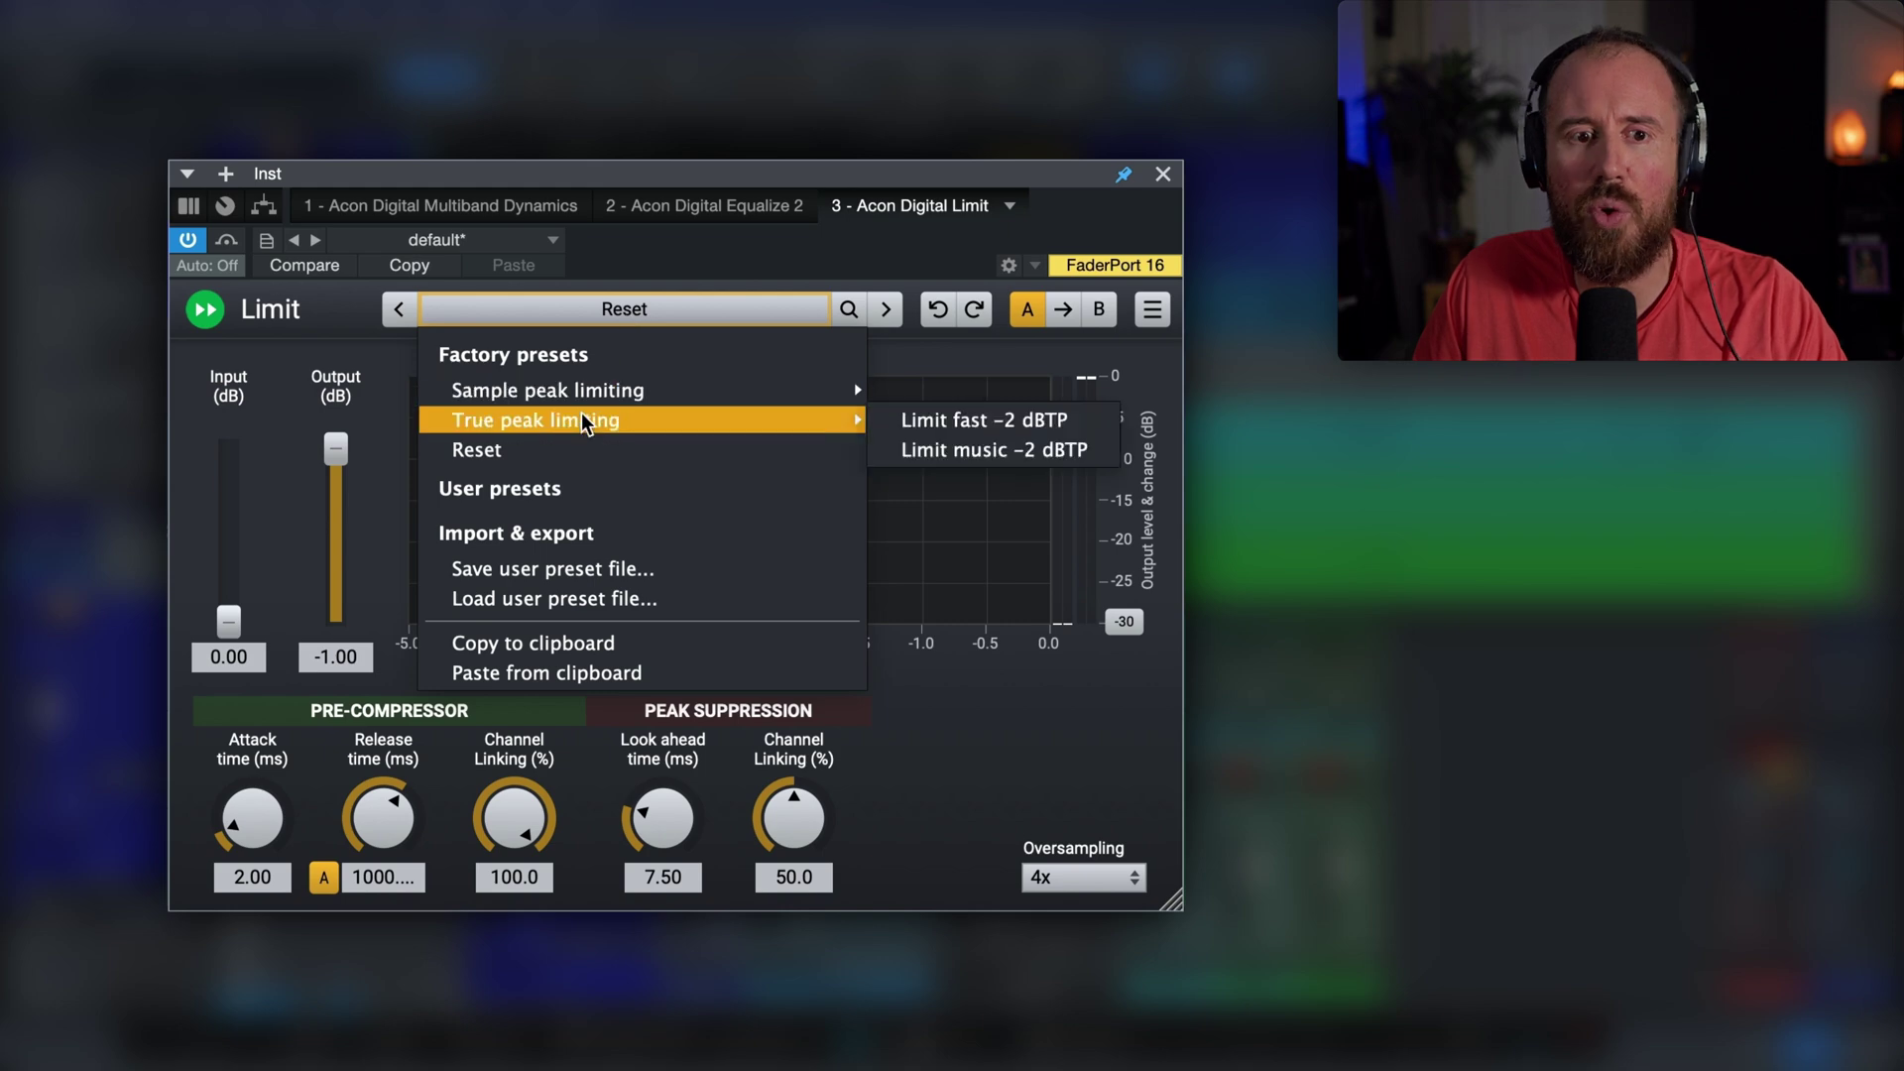
{"action": "left_click", "coordinate": [984, 452]}
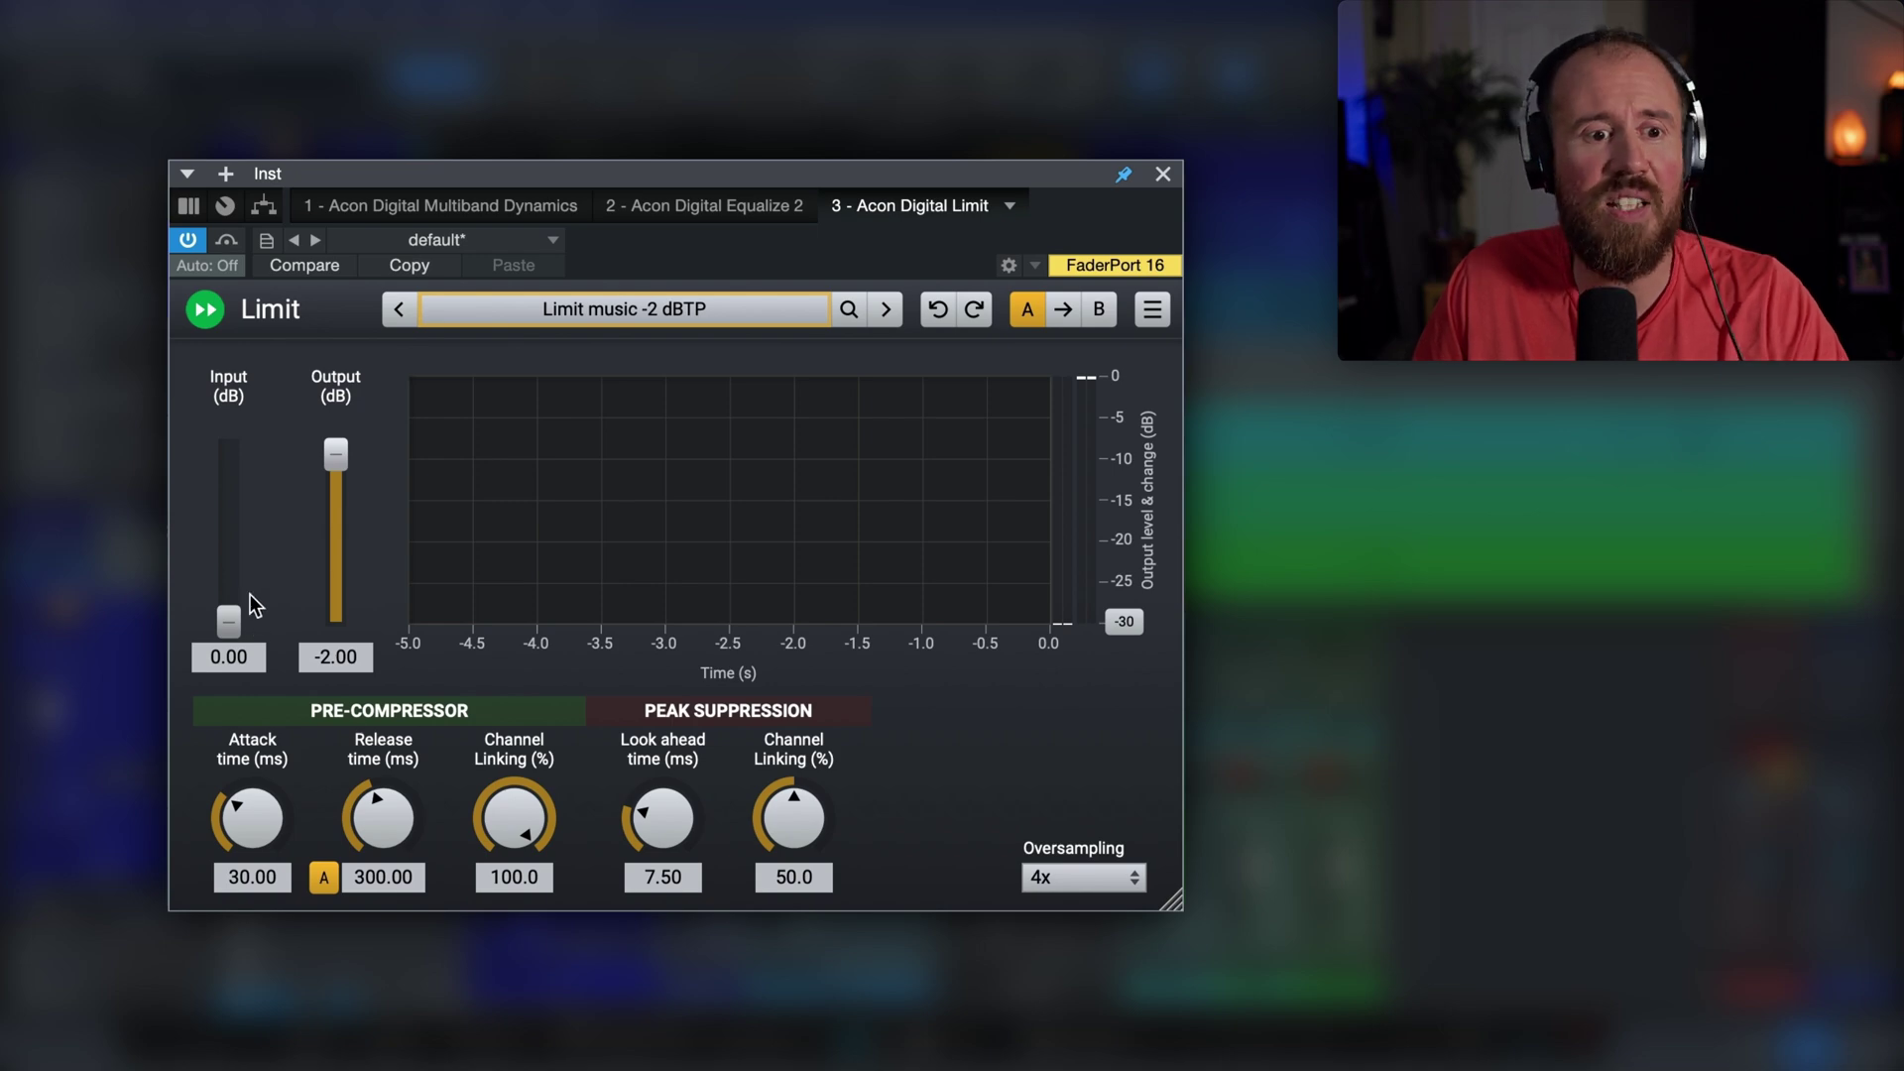
Play the song, drive the limiter input to 21.17 dB, and toggle bypass to compare.
{"action": "key", "text": "space"}
{"action": "left_click_drag", "start_coordinate": [230, 622], "coordinate": [255, 502]}
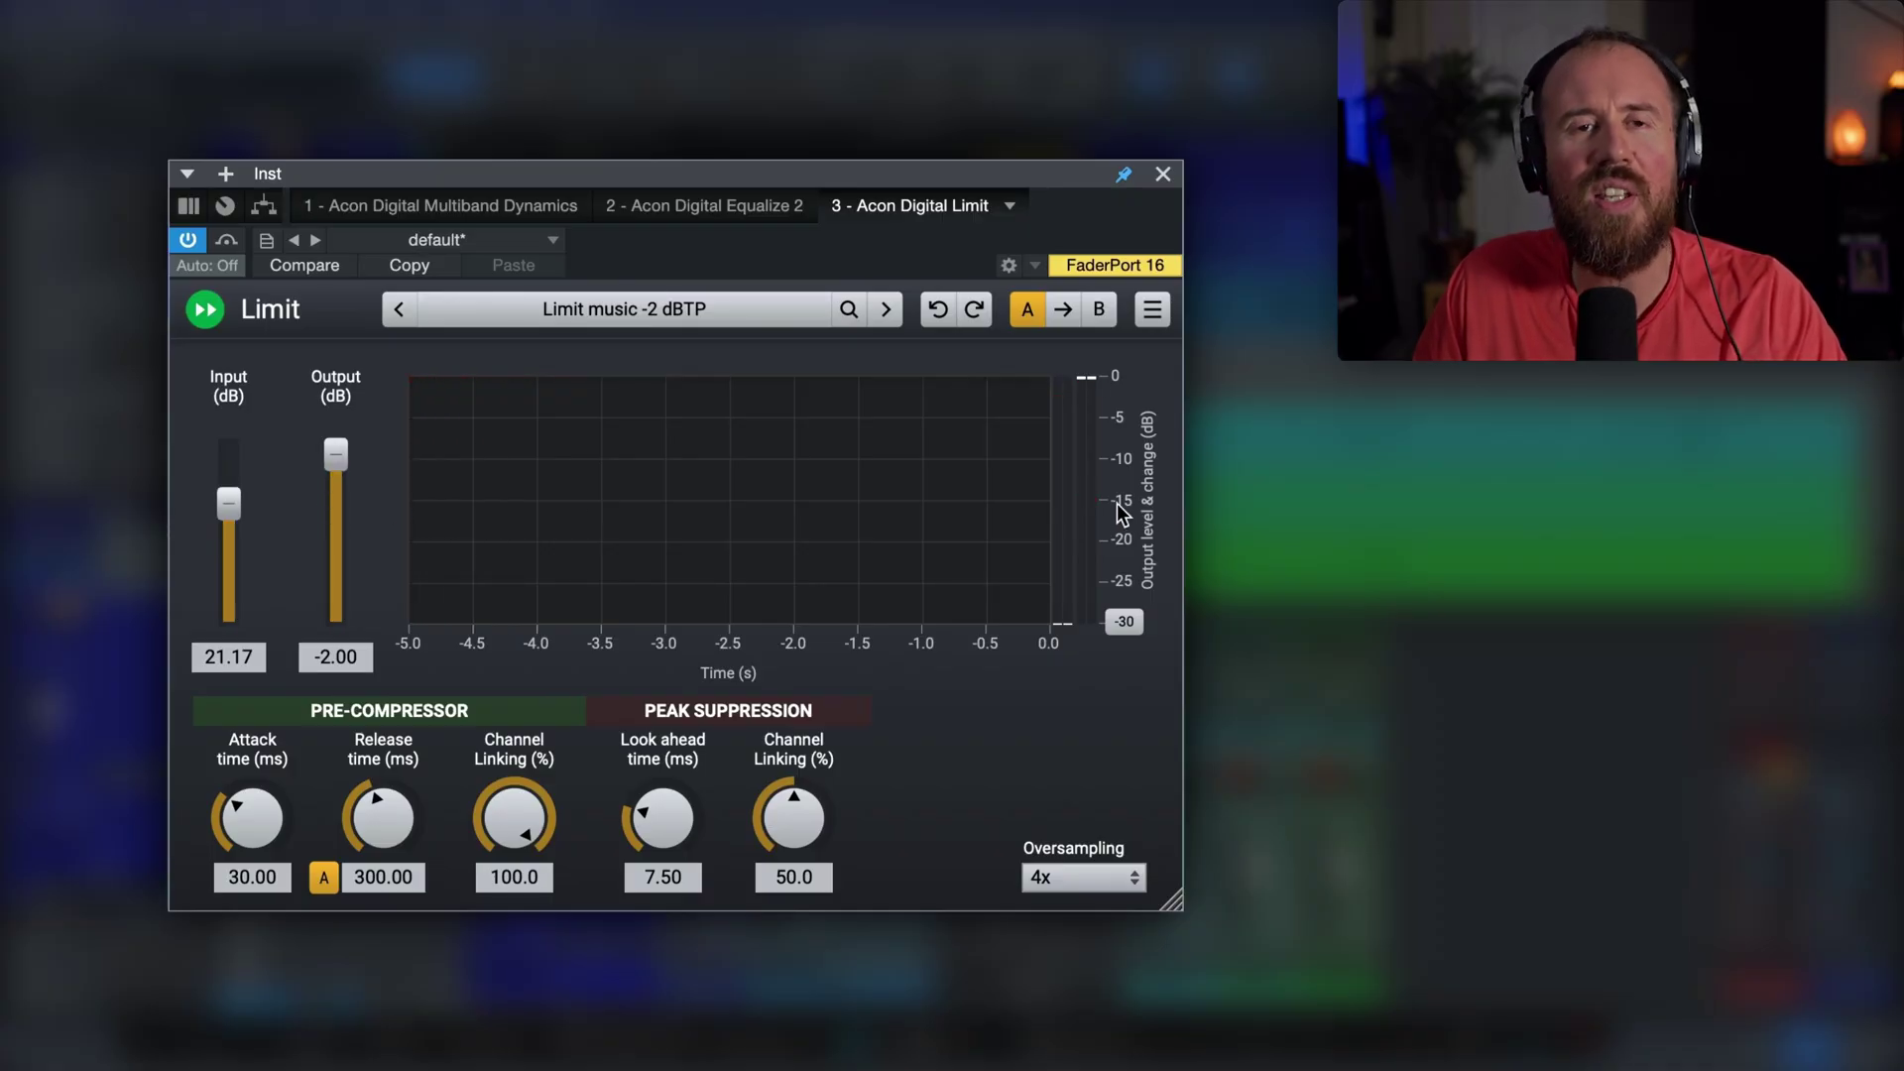
{"action": "left_click", "coordinate": [227, 241]}
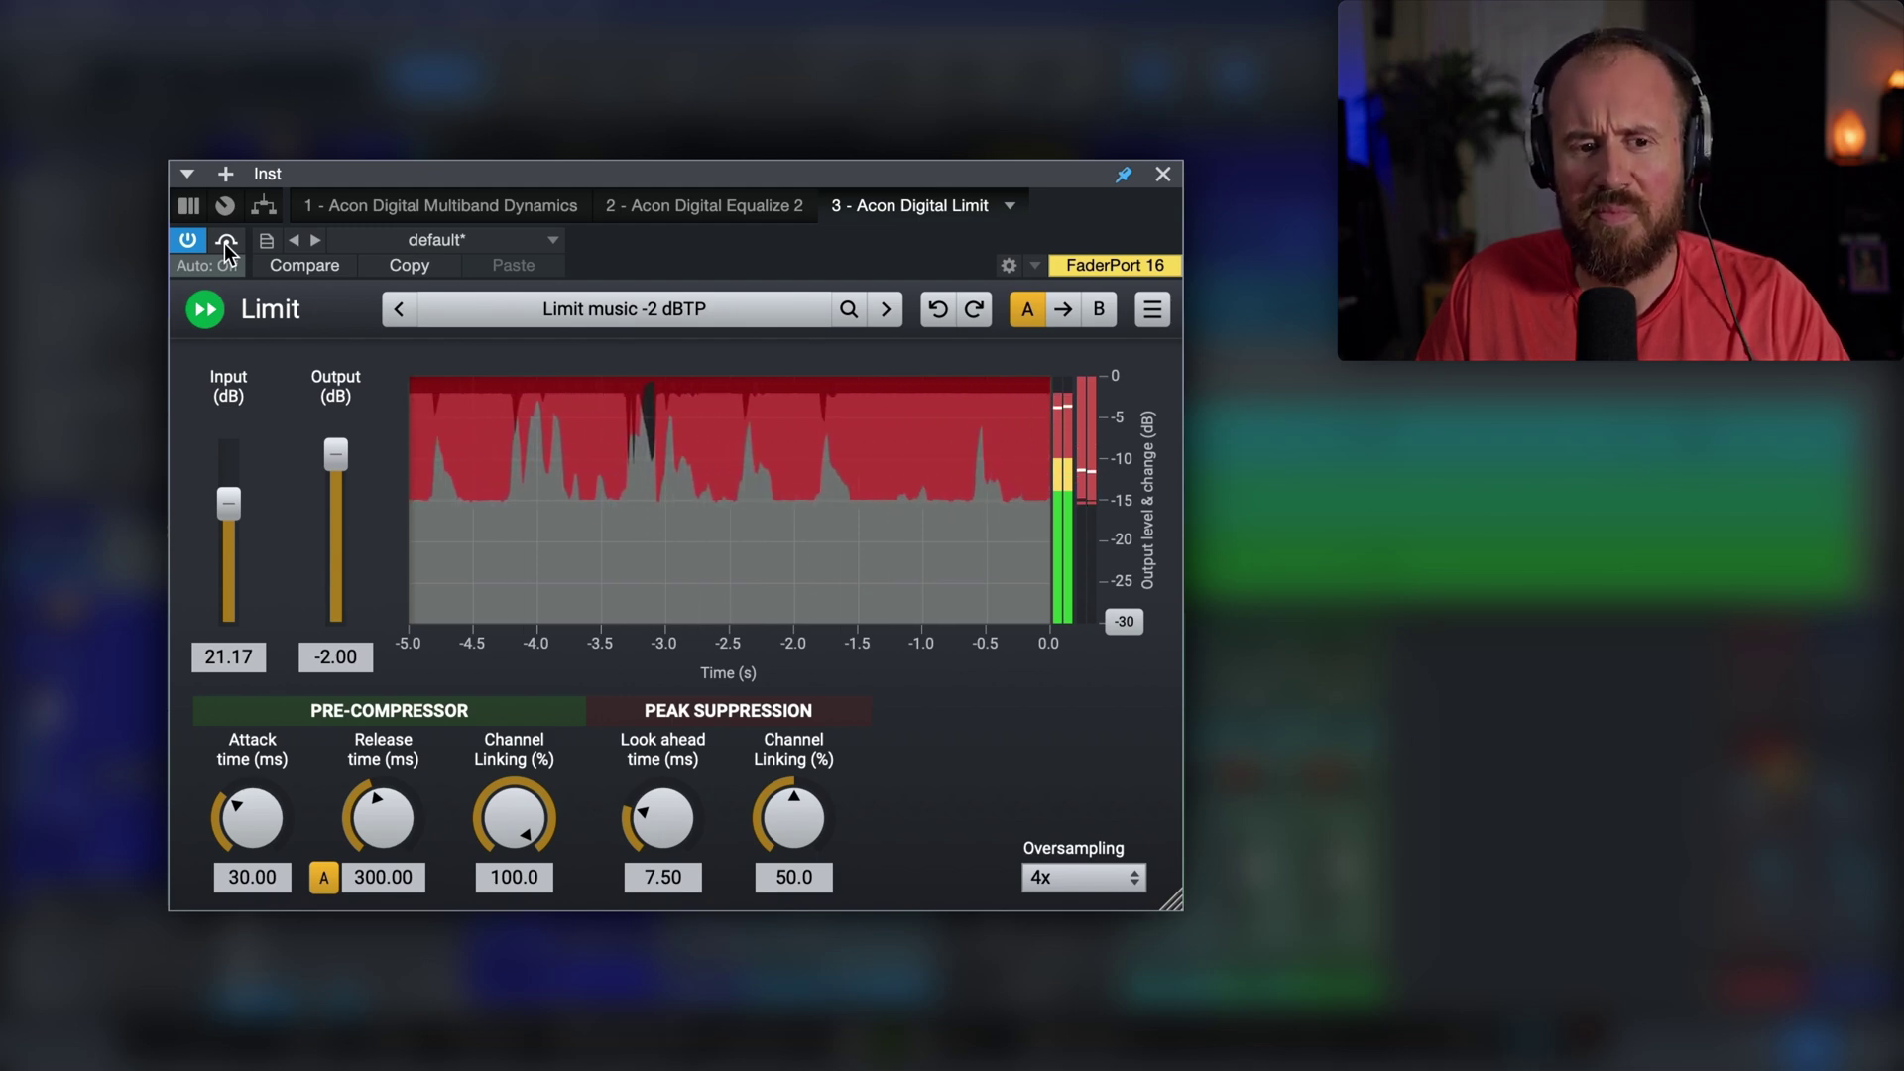
Stop playback and show the limiter's Oversampling options.
{"action": "key", "text": "space"}
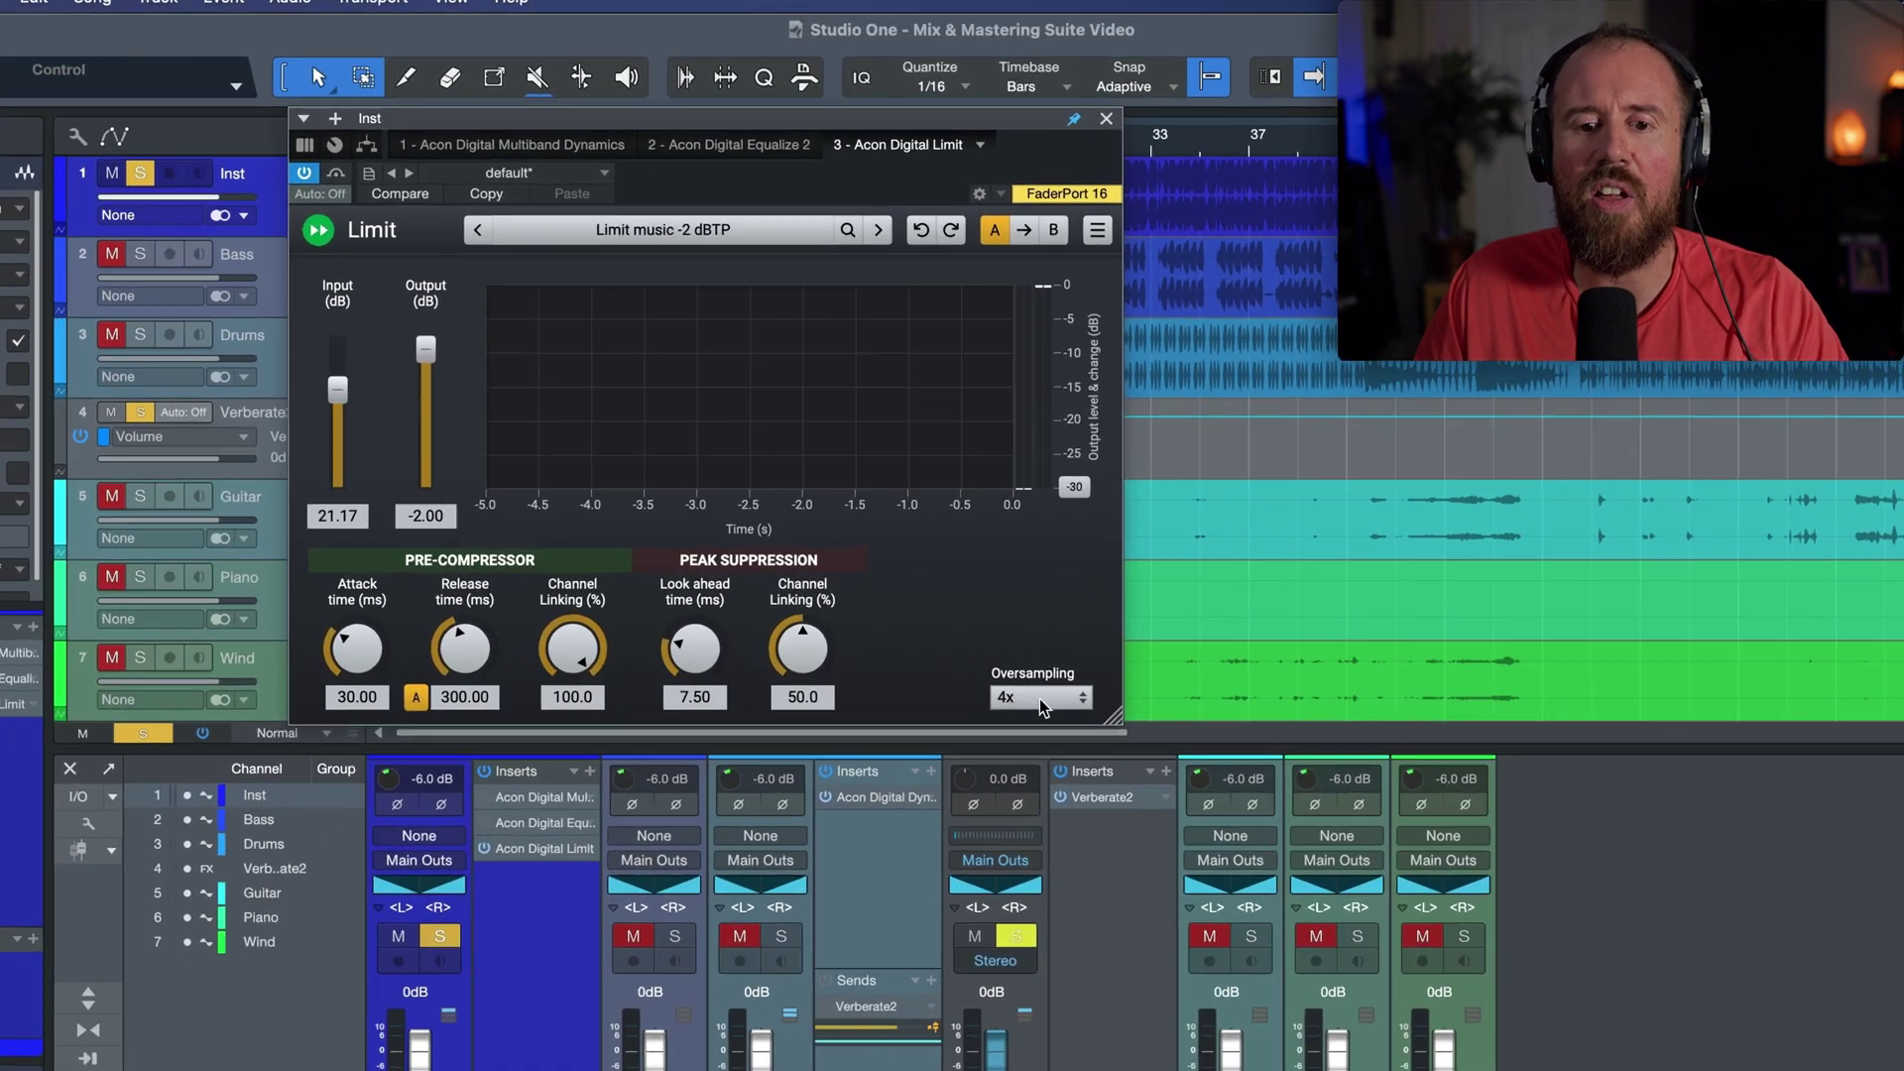
{"action": "left_click", "coordinate": [1016, 580]}
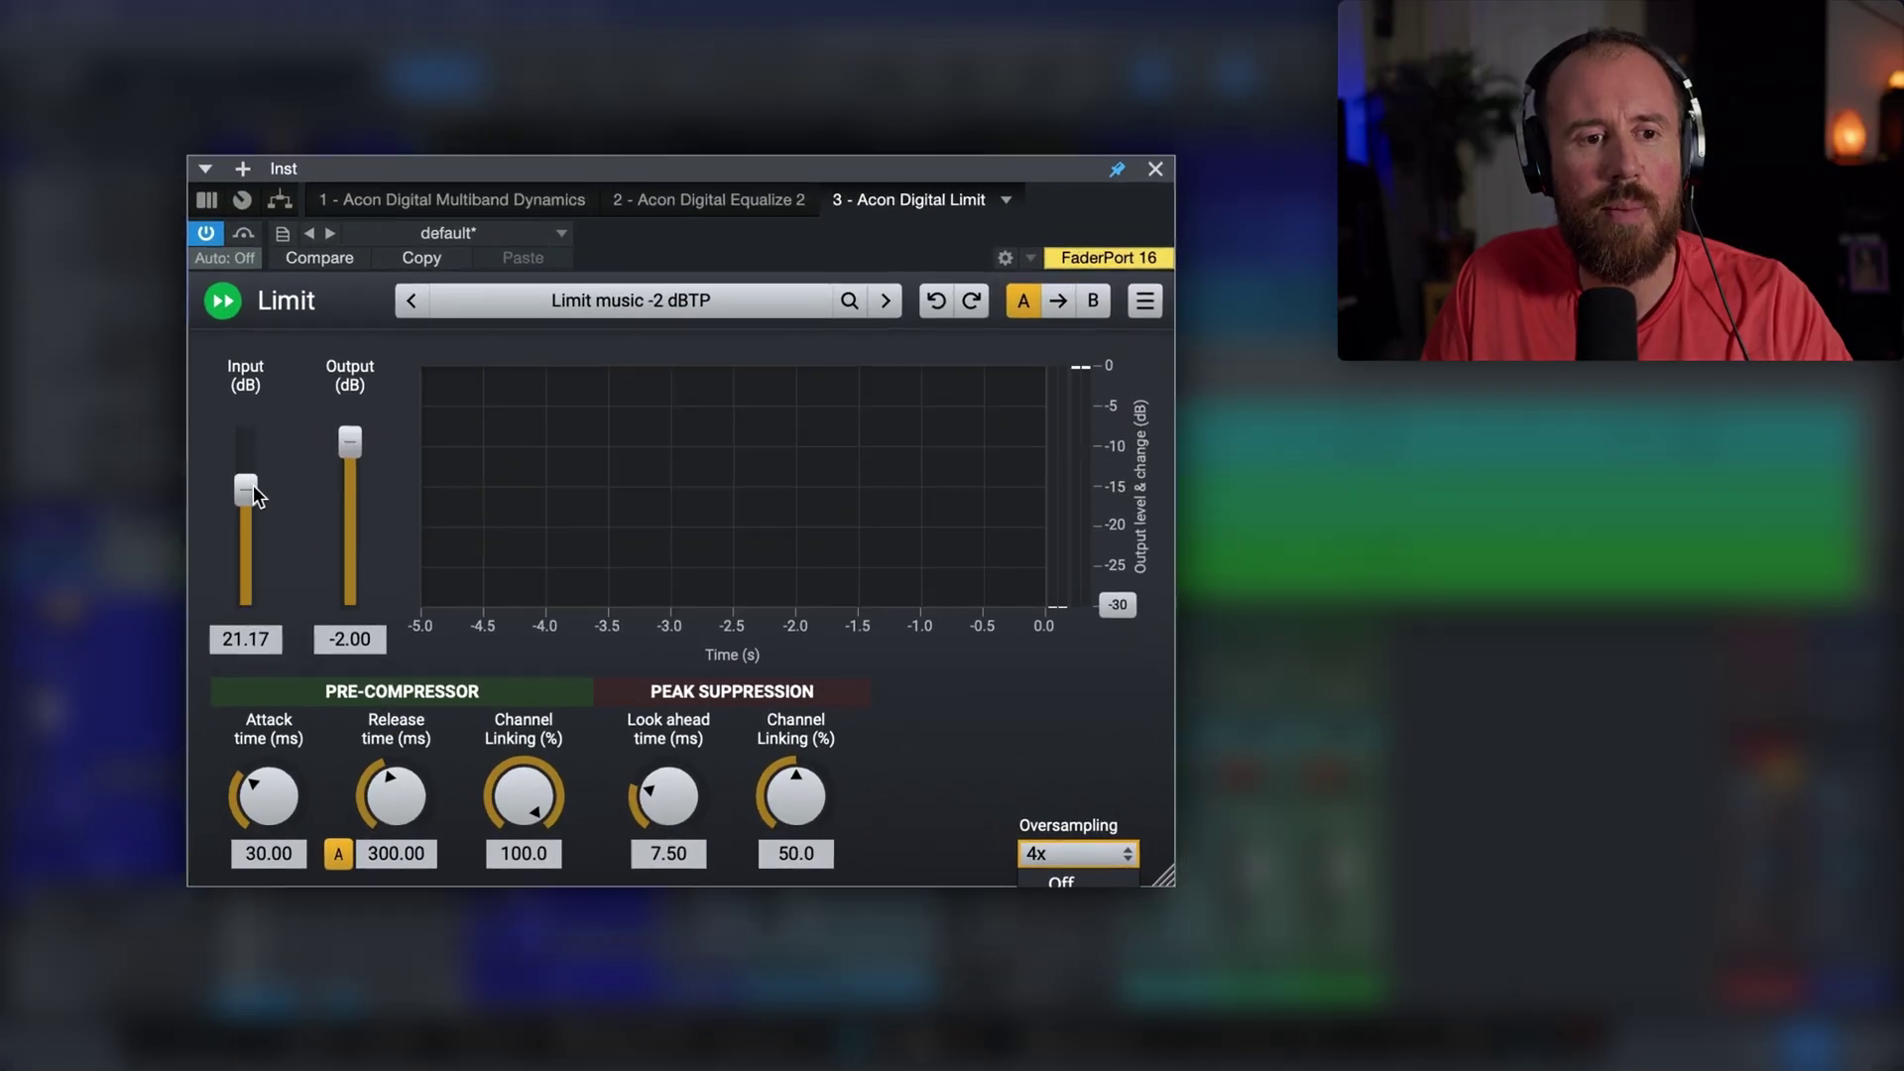
Settle the limiter input at 21.79 dB, with the output compensating to -21.79 dB.
{"action": "left_click_drag", "start_coordinate": [442, 331], "coordinate": [444, 299]}
{"action": "left_click_drag", "start_coordinate": [236, 454], "coordinate": [255, 498]}
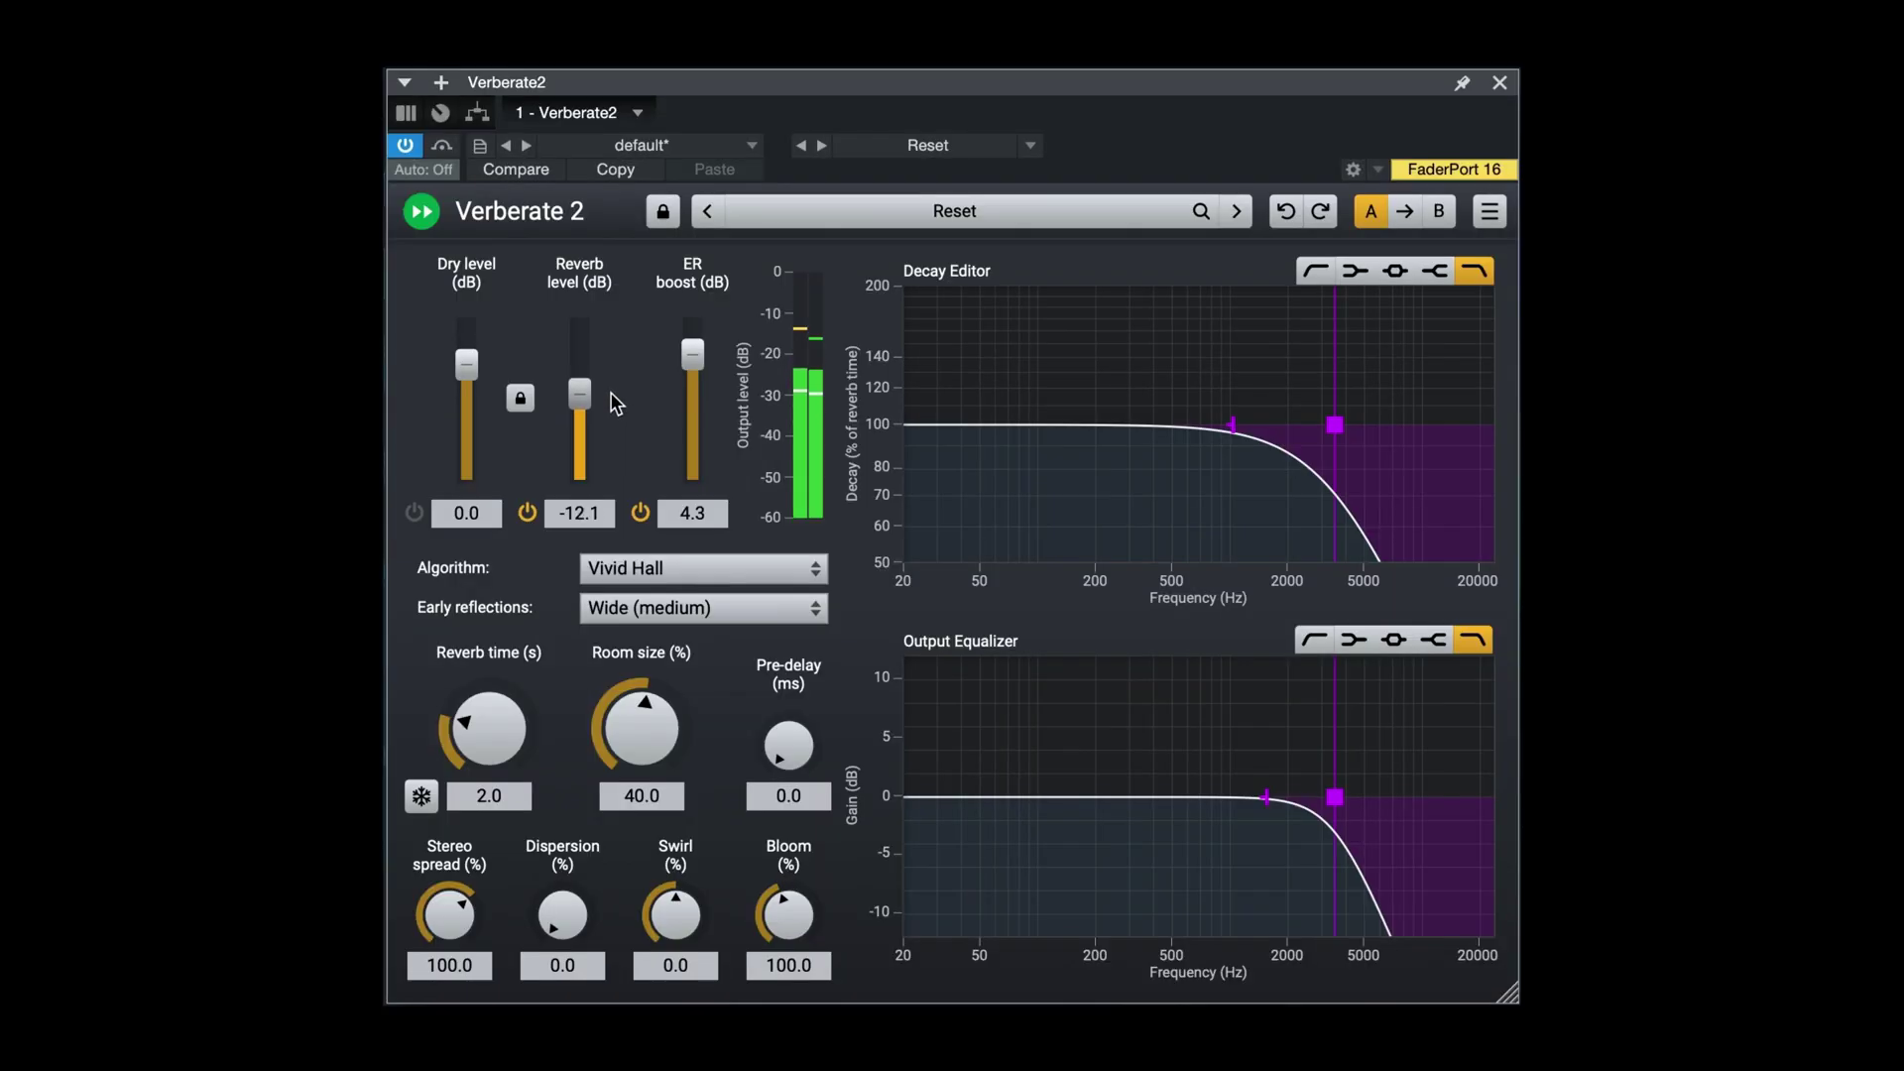
Set reverb level -12.1 dB, reverb time 2.6 s, room size 43.6%, slight pre-delay and wider spread.
{"action": "left_click_drag", "start_coordinate": [580, 397], "coordinate": [579, 393]}
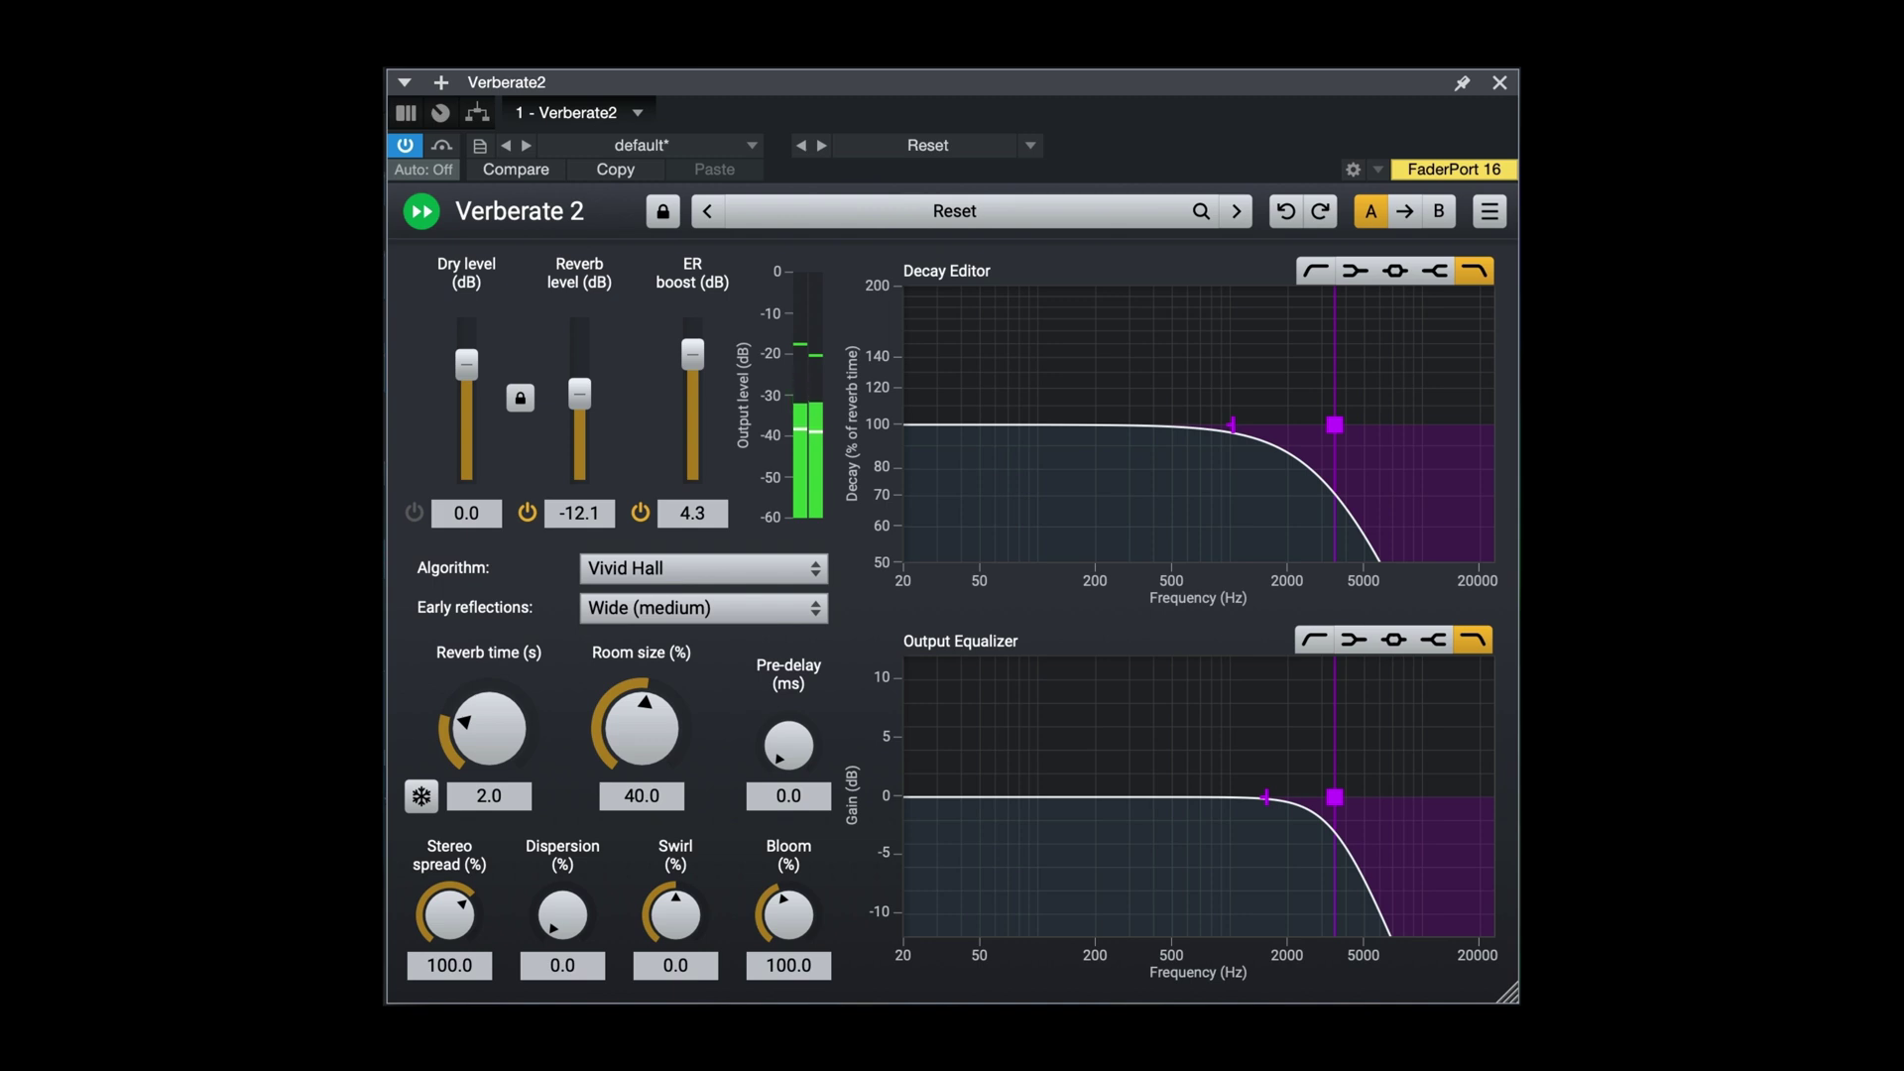
{"action": "left_click_drag", "start_coordinate": [479, 693], "coordinate": [479, 703]}
{"action": "left_click_drag", "start_coordinate": [645, 722], "coordinate": [645, 717]}
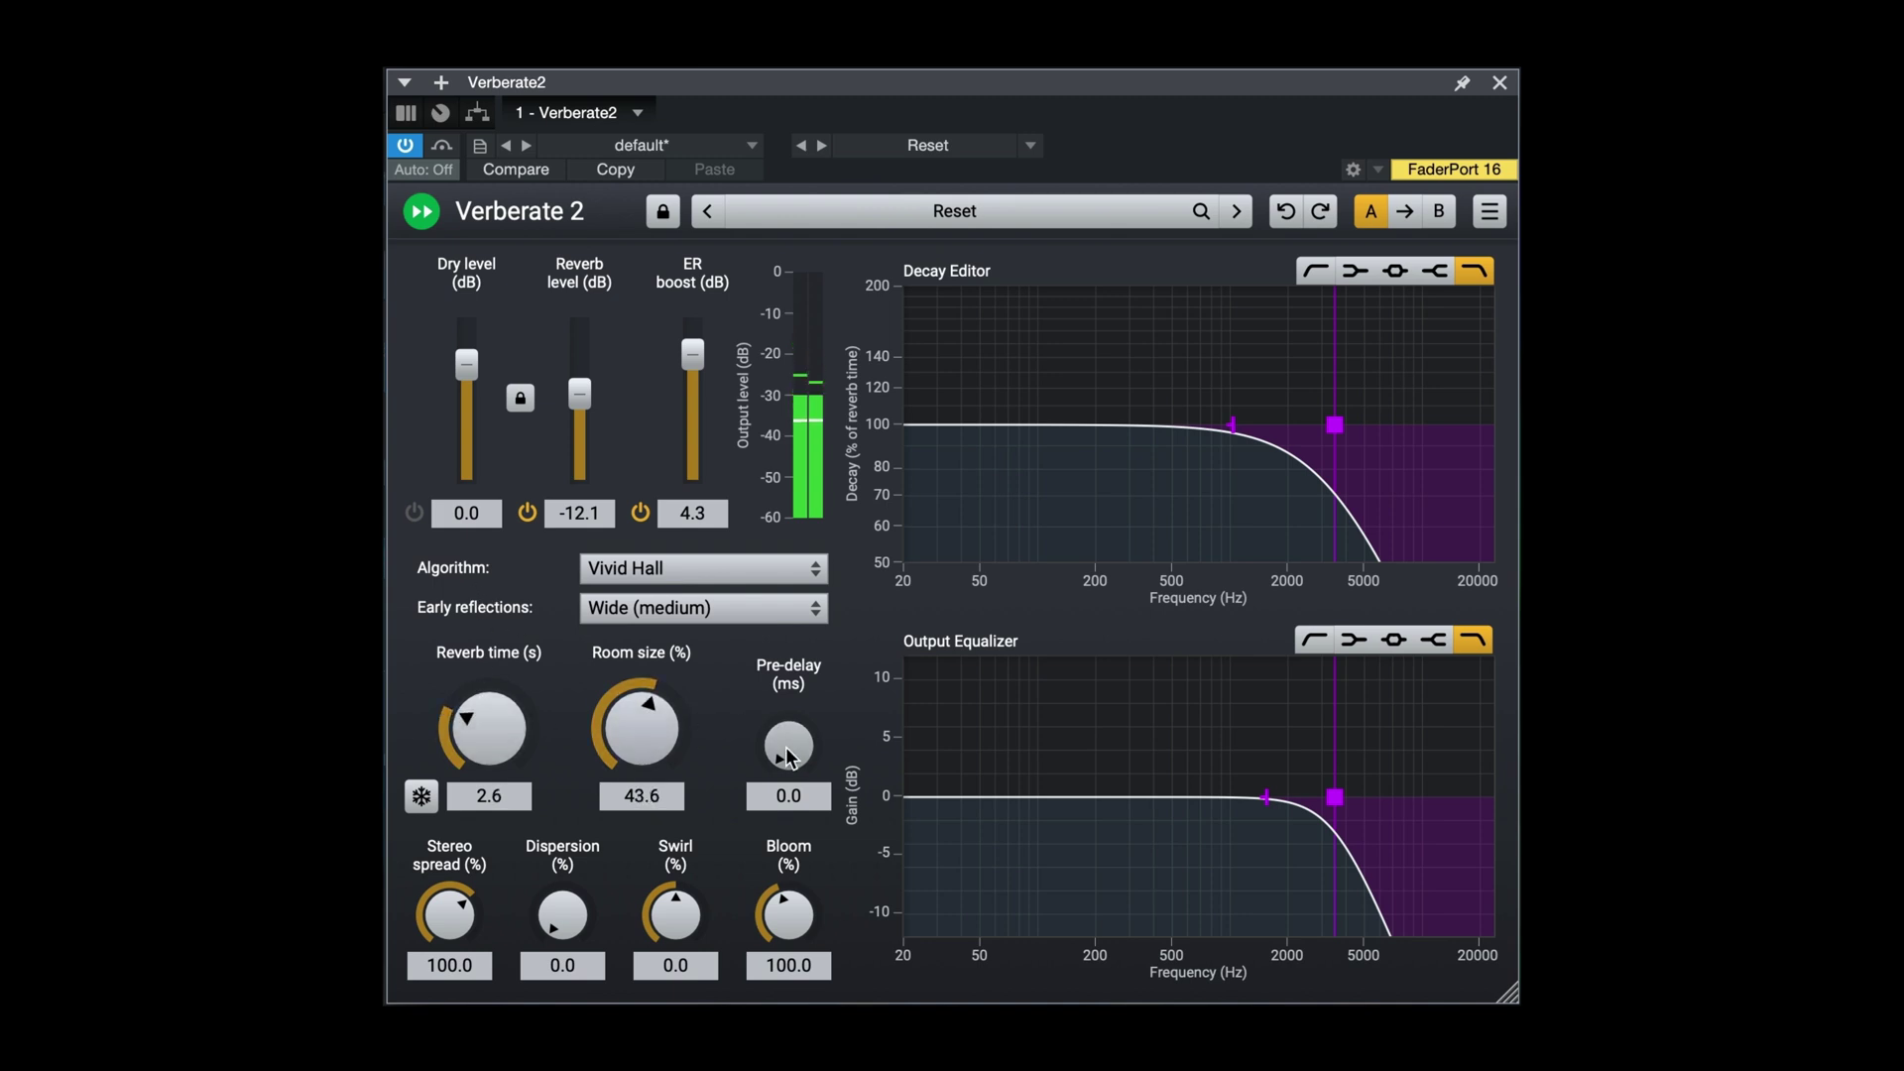
{"action": "left_click_drag", "start_coordinate": [789, 746], "coordinate": [790, 742]}
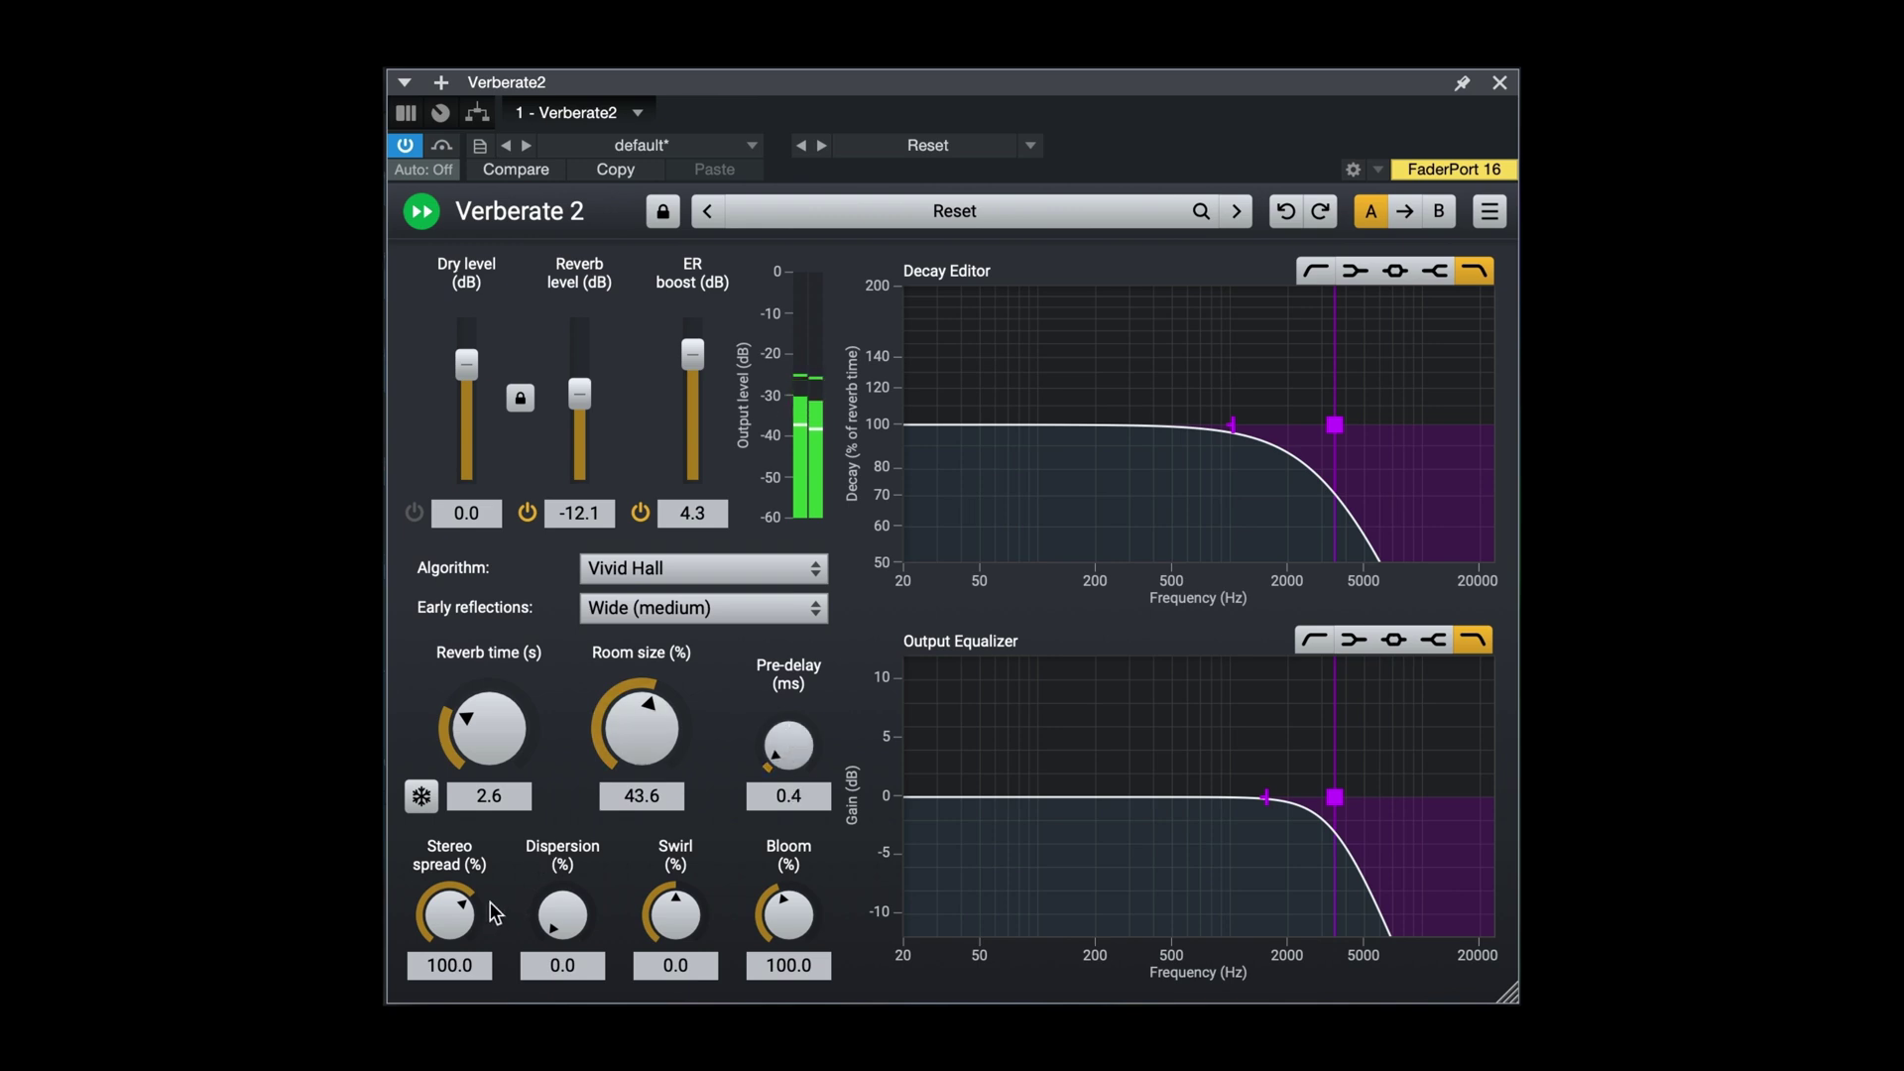
{"action": "left_click_drag", "start_coordinate": [492, 903], "coordinate": [475, 868]}
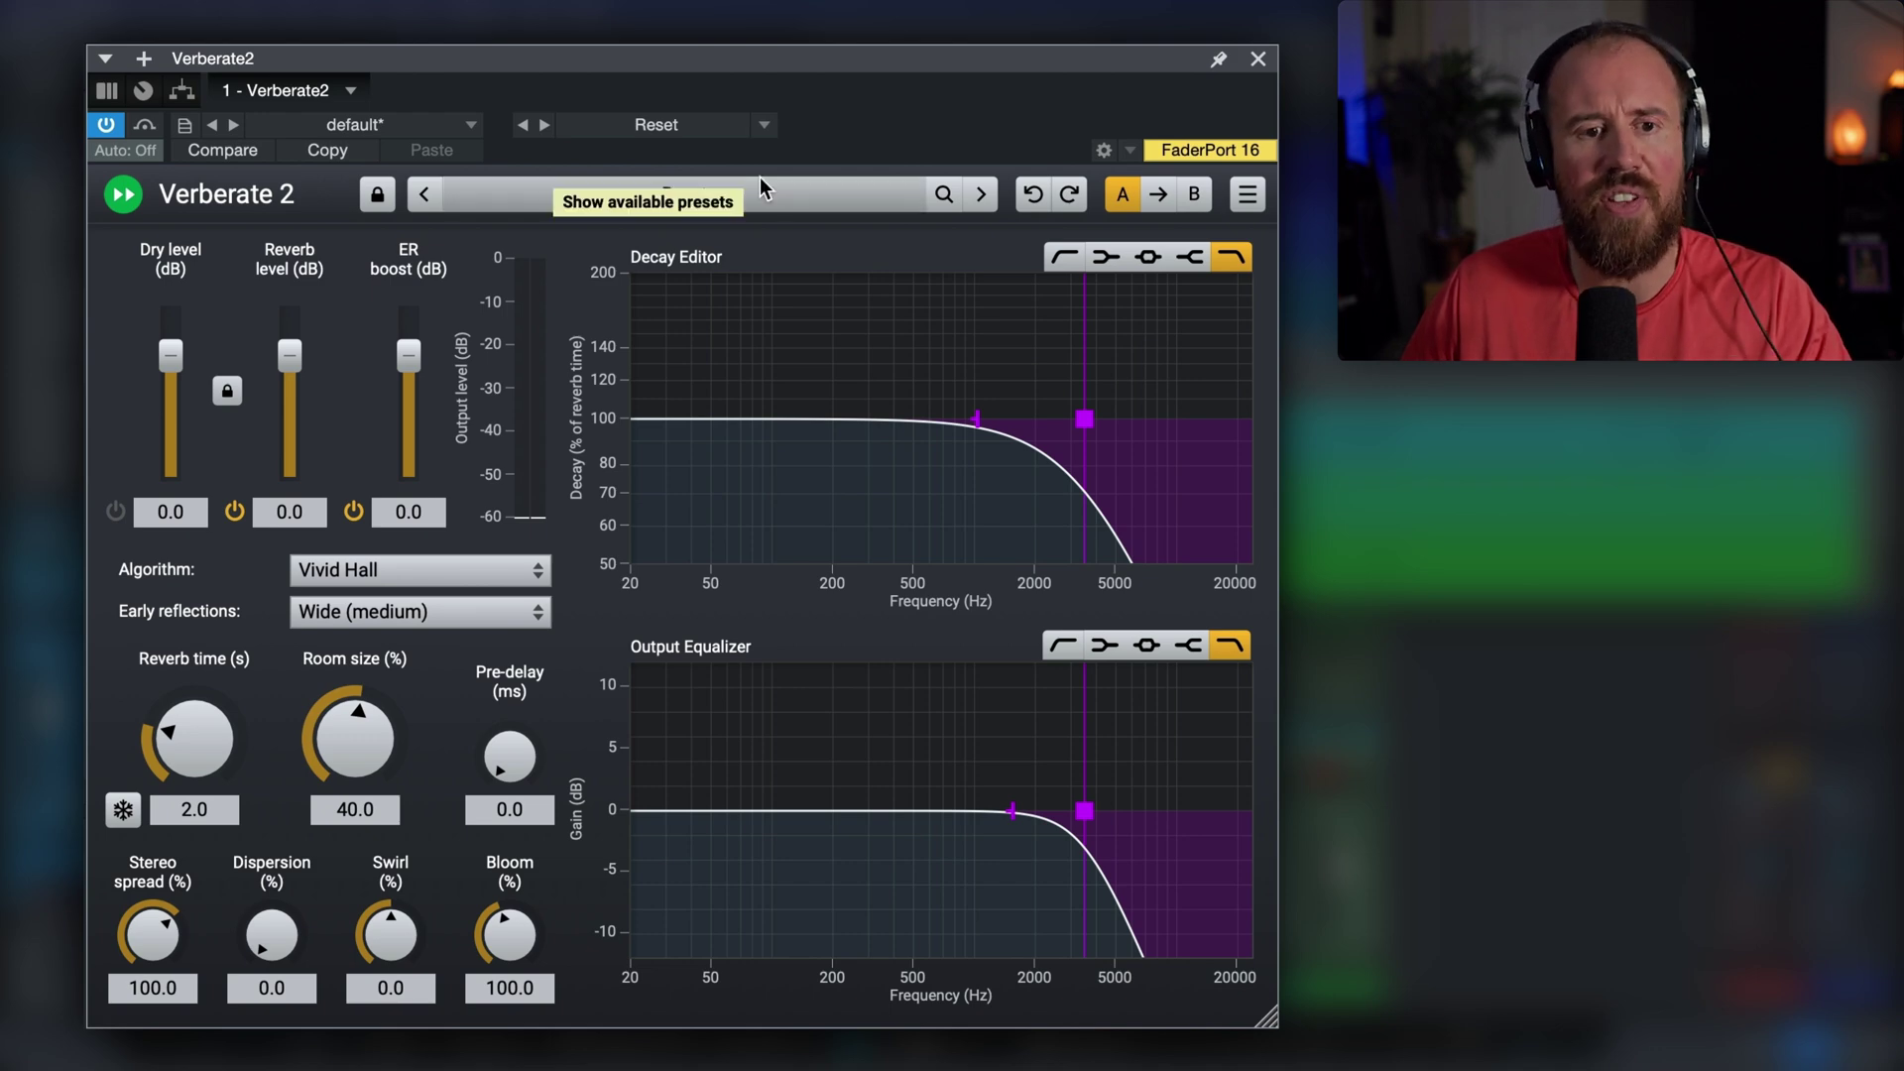
{"action": "key", "text": "space"}
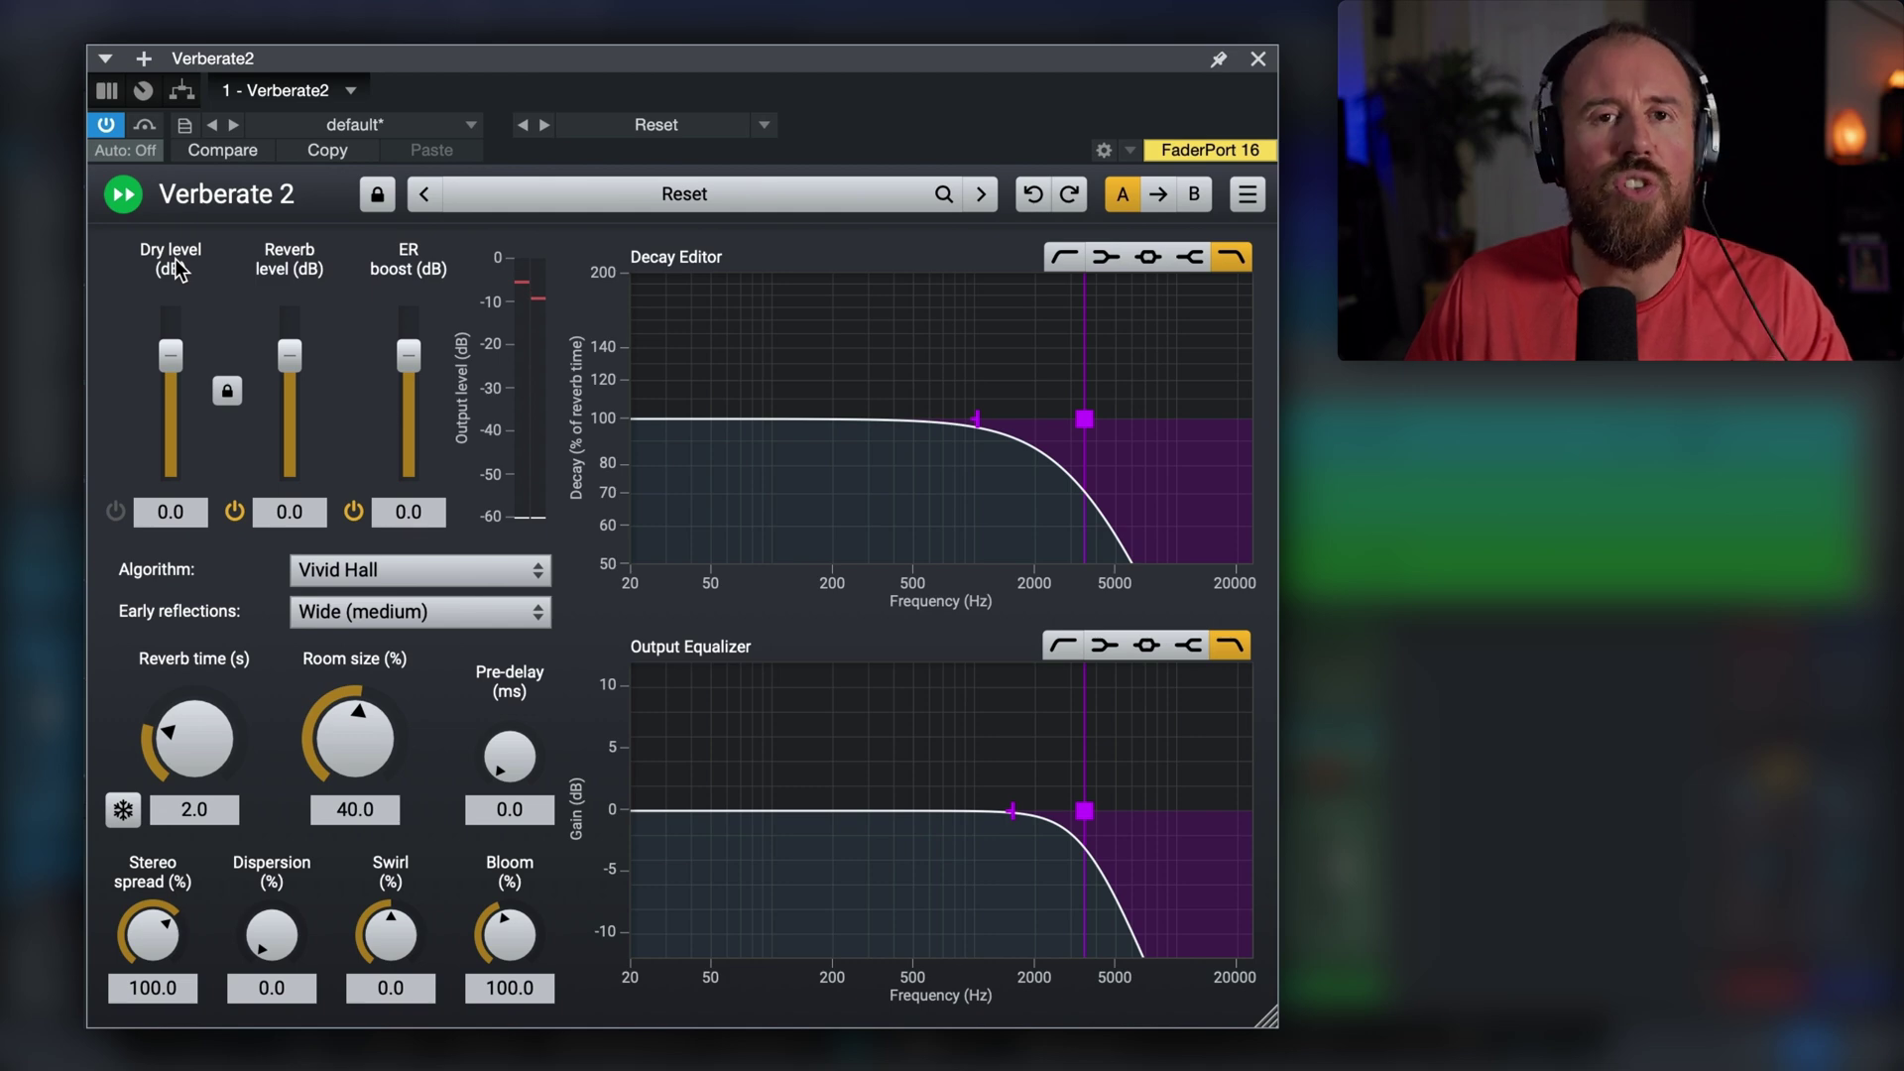
{"action": "left_click", "coordinate": [116, 512]}
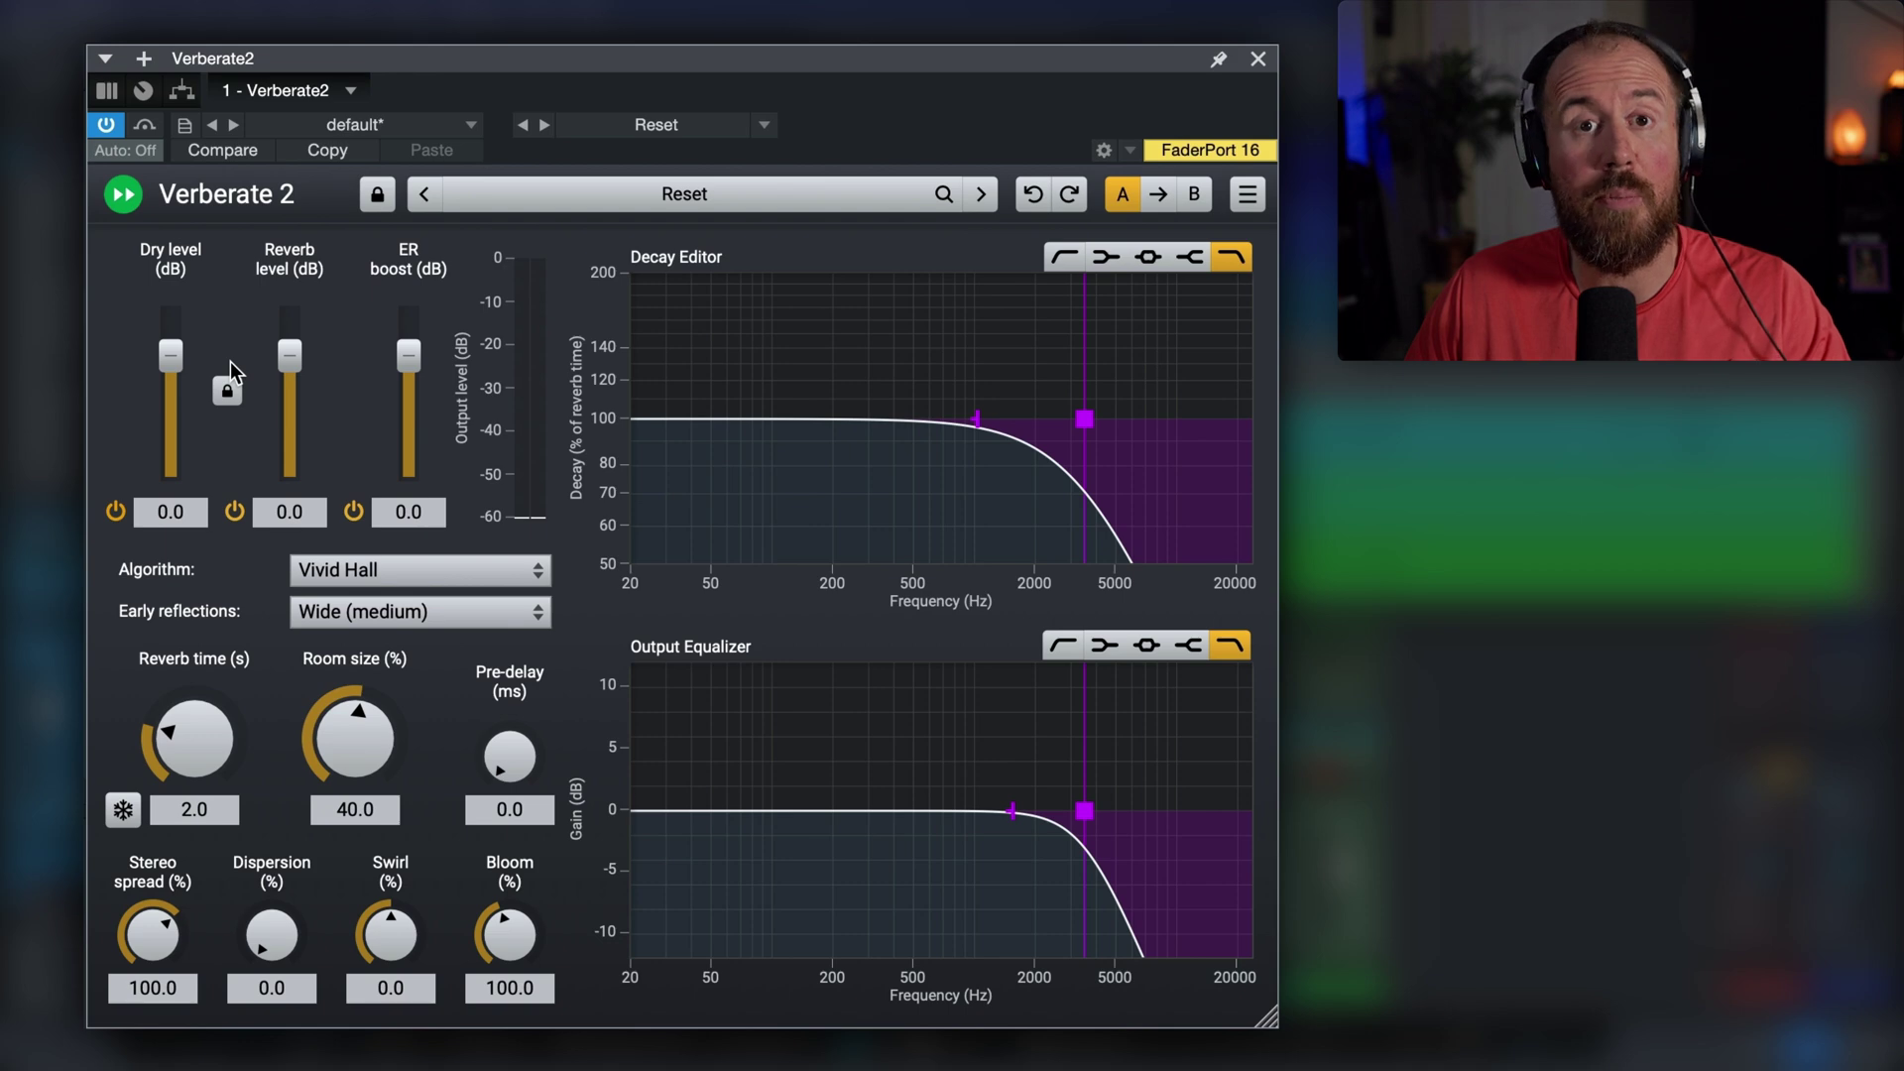
{"action": "left_click", "coordinate": [116, 512]}
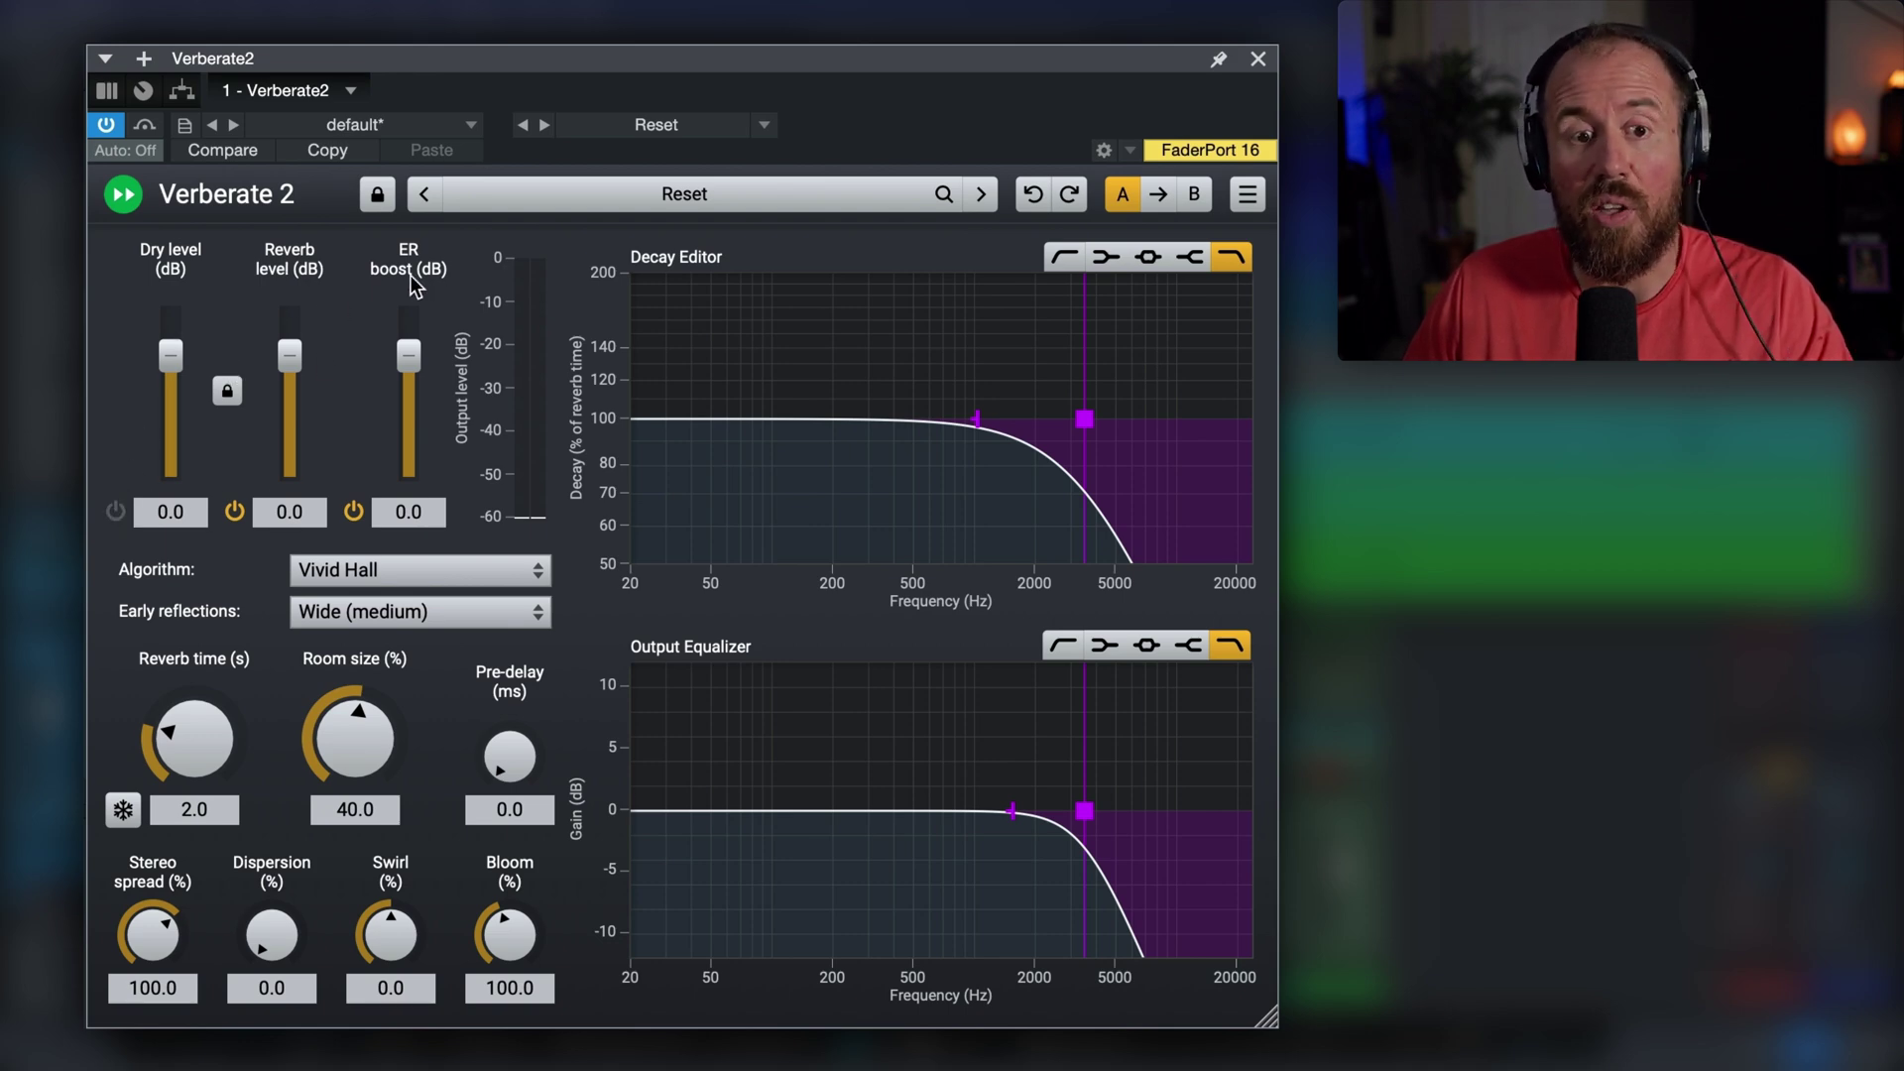
{"action": "left_click", "coordinate": [412, 613]}
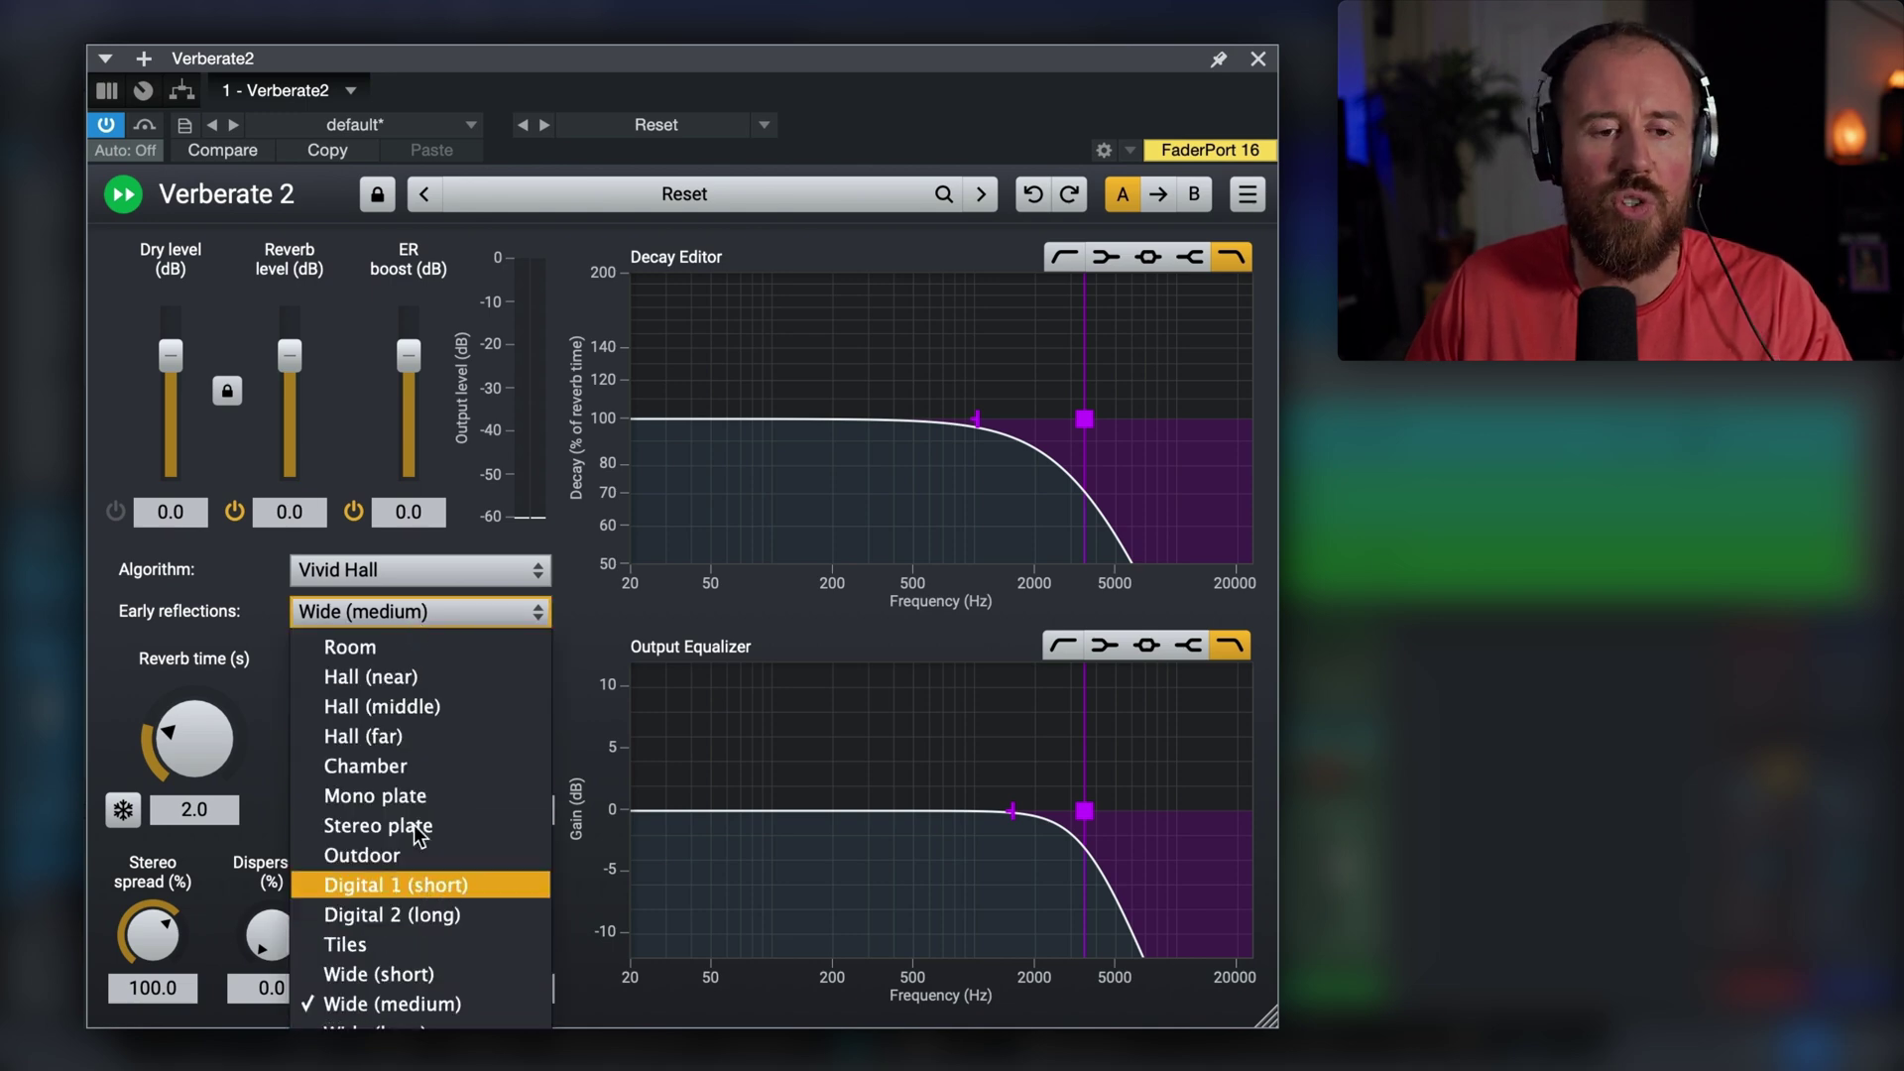
{"action": "left_click", "coordinate": [264, 692]}
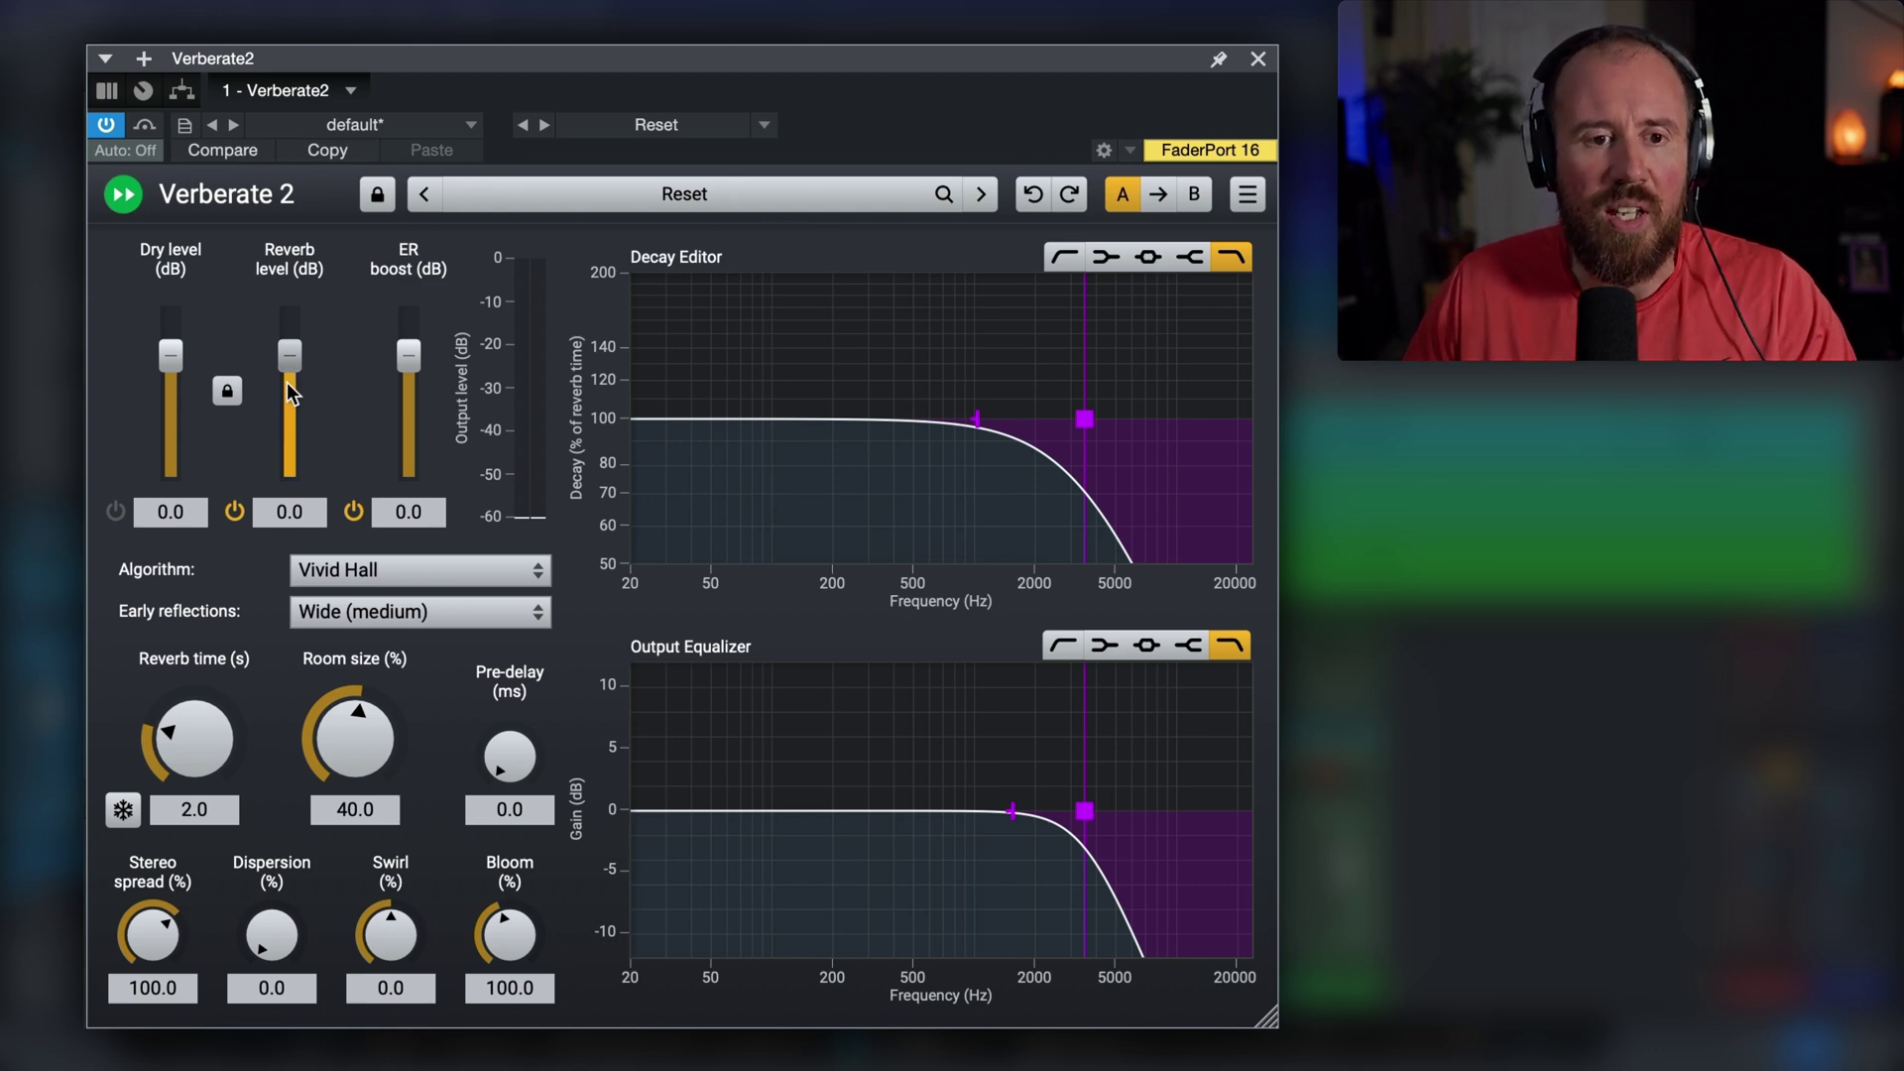
Set the ER boost fader to 4.3 dB and reverb level to -12.1 dB.
{"action": "left_click_drag", "start_coordinate": [409, 355], "coordinate": [409, 477]}
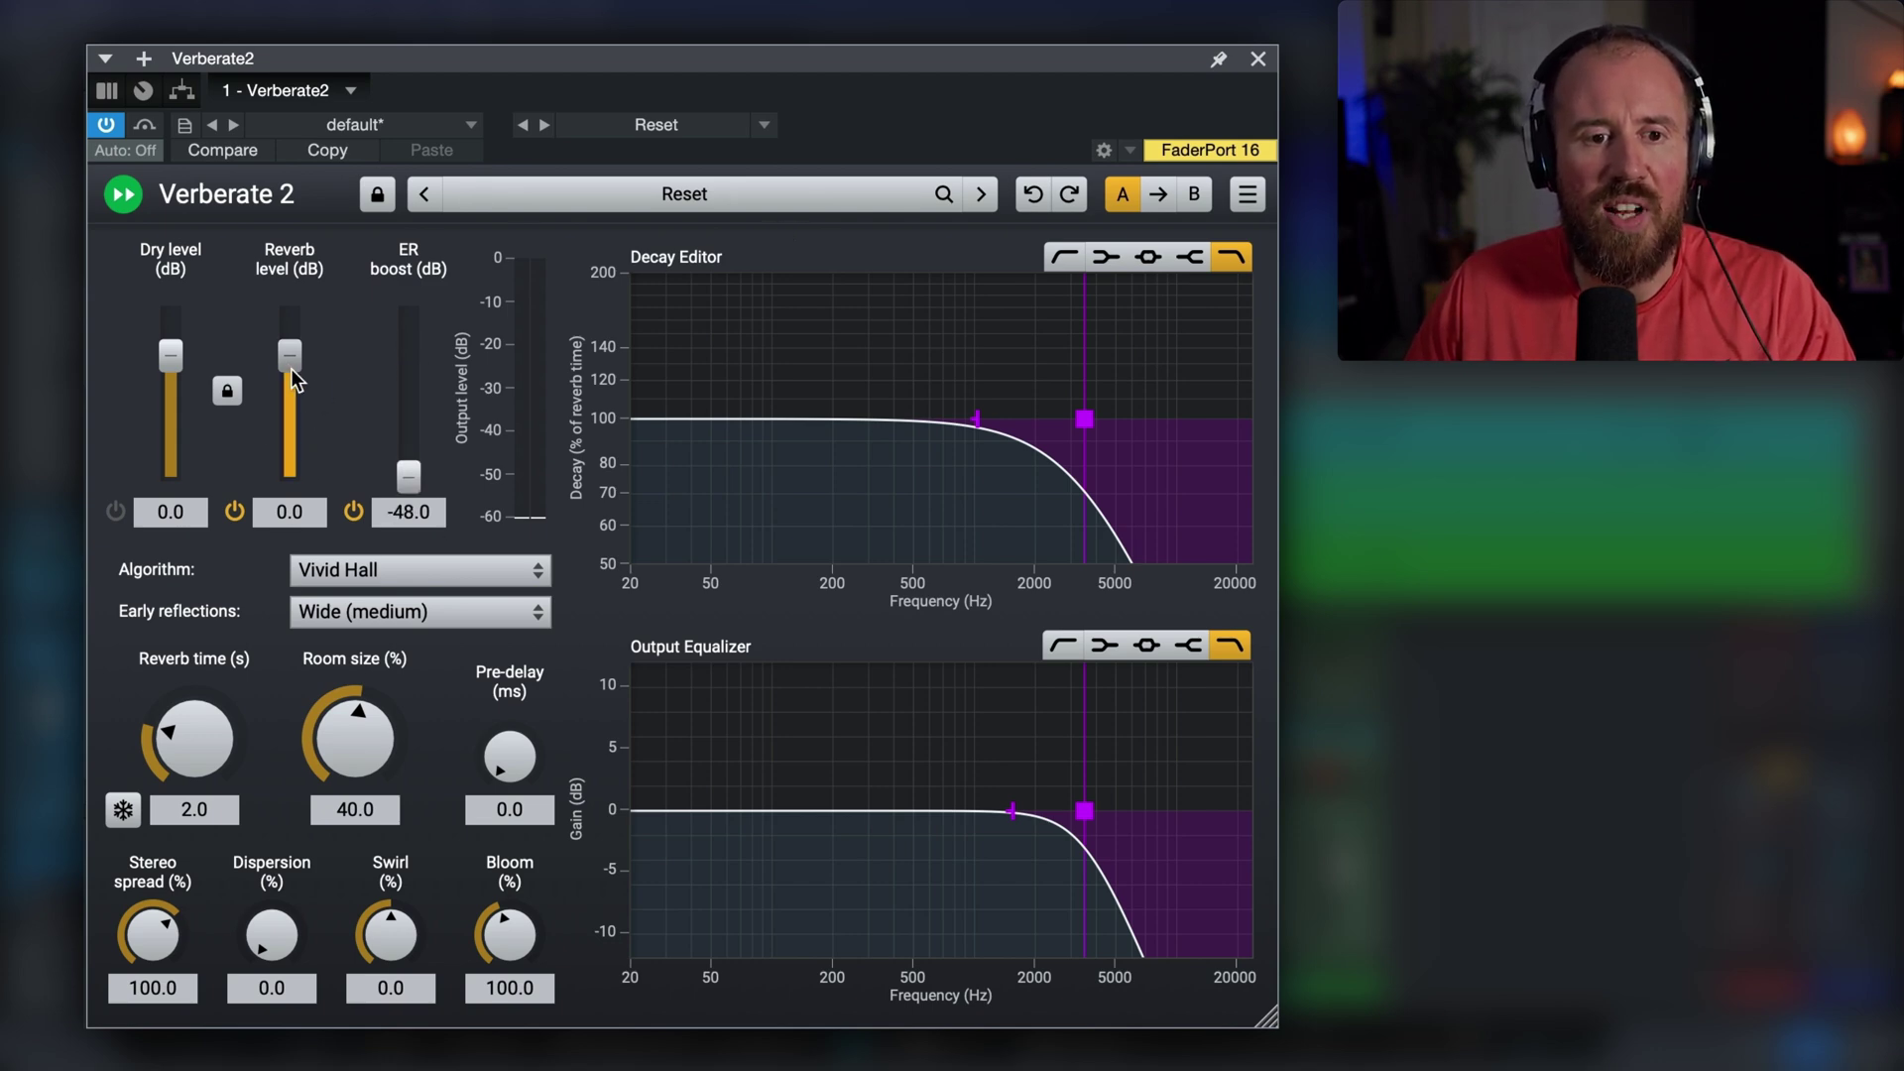
{"action": "left_click_drag", "start_coordinate": [291, 359], "coordinate": [289, 480]}
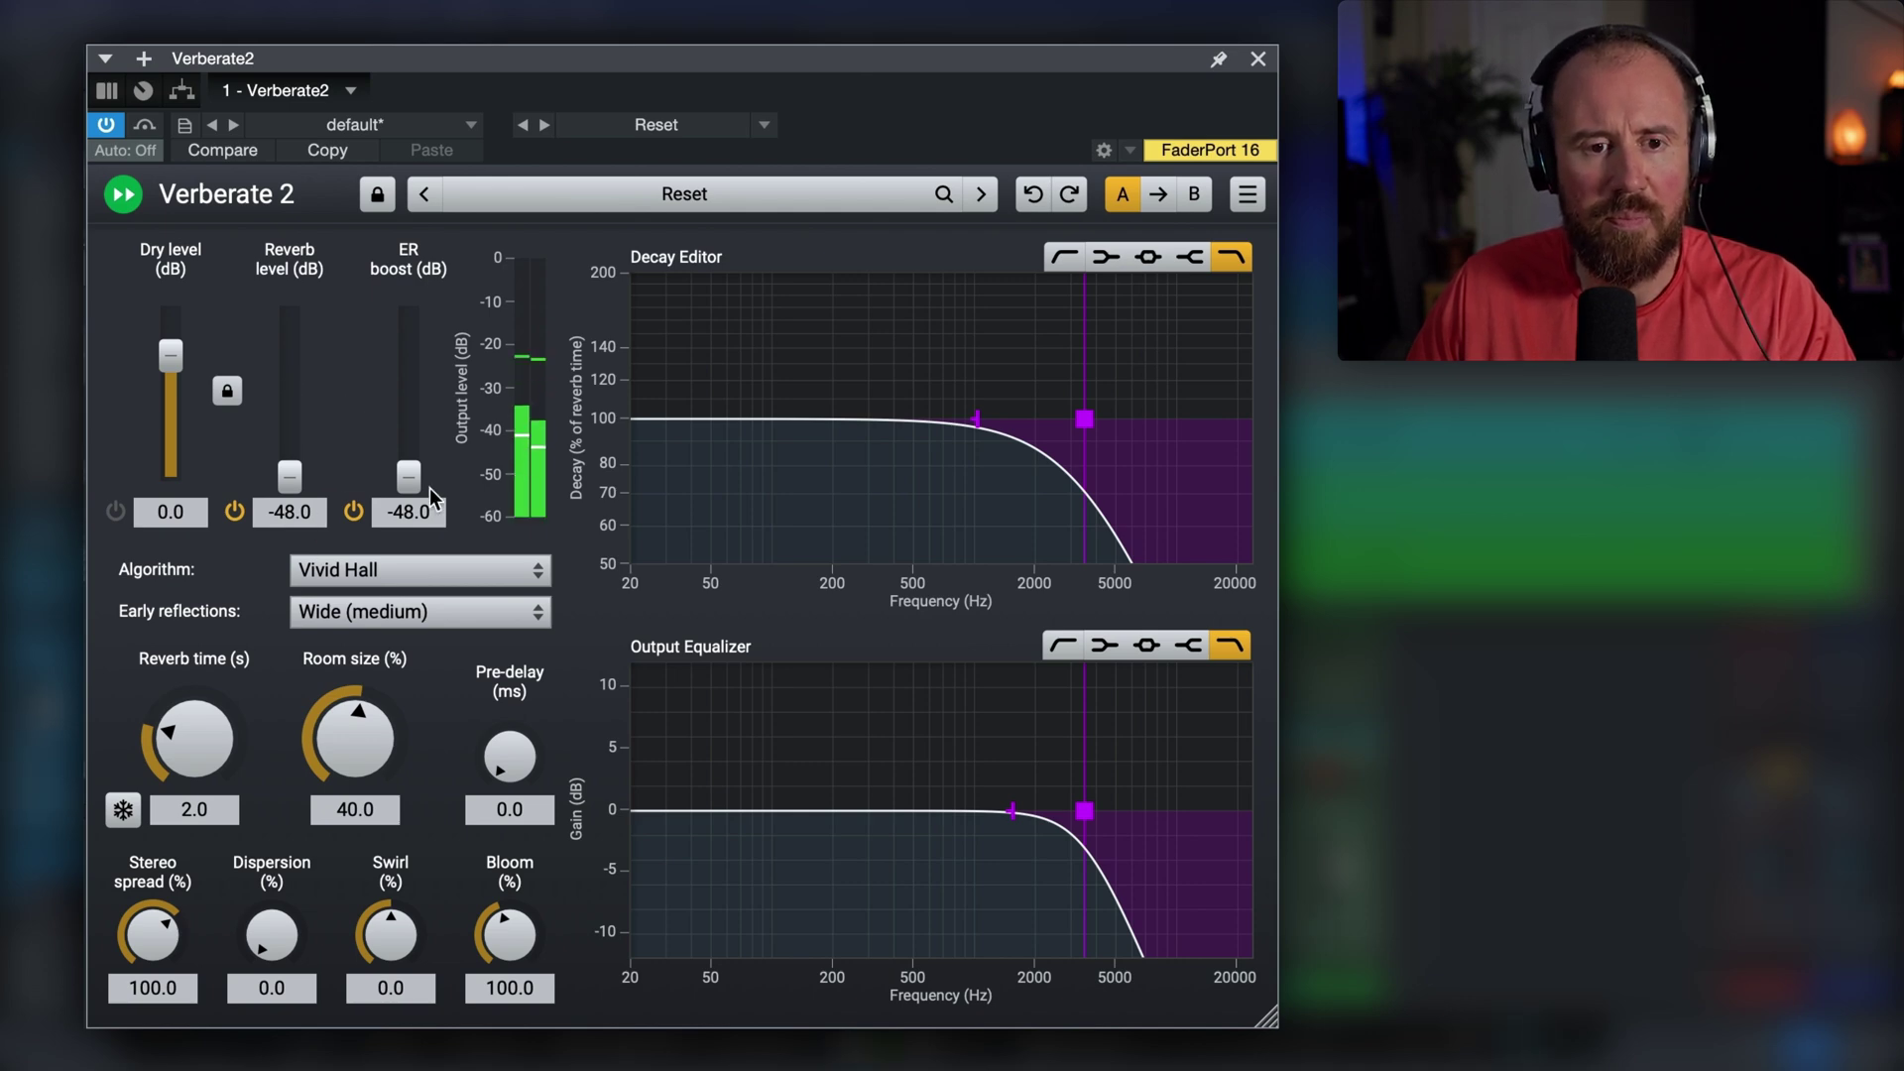
{"action": "left_click_drag", "start_coordinate": [409, 477], "coordinate": [408, 345]}
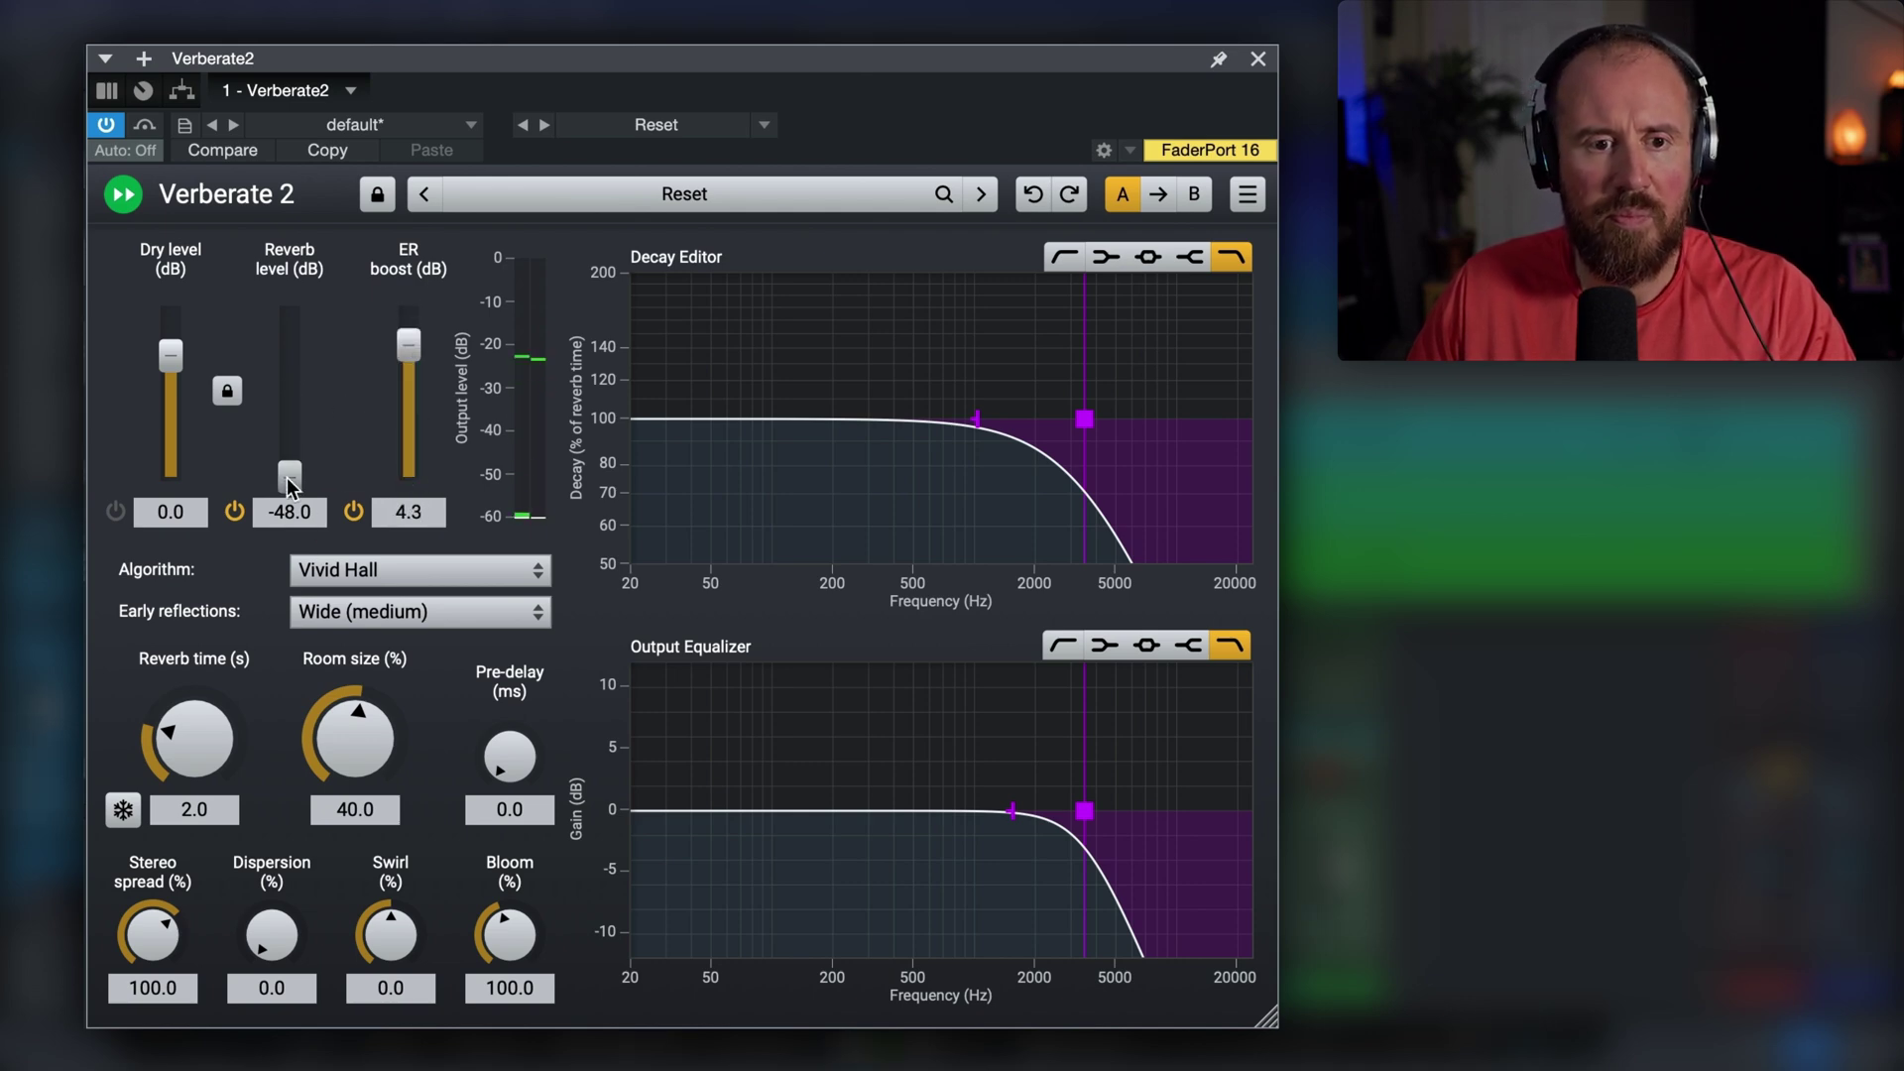
{"action": "left_click_drag", "start_coordinate": [289, 477], "coordinate": [328, 395]}
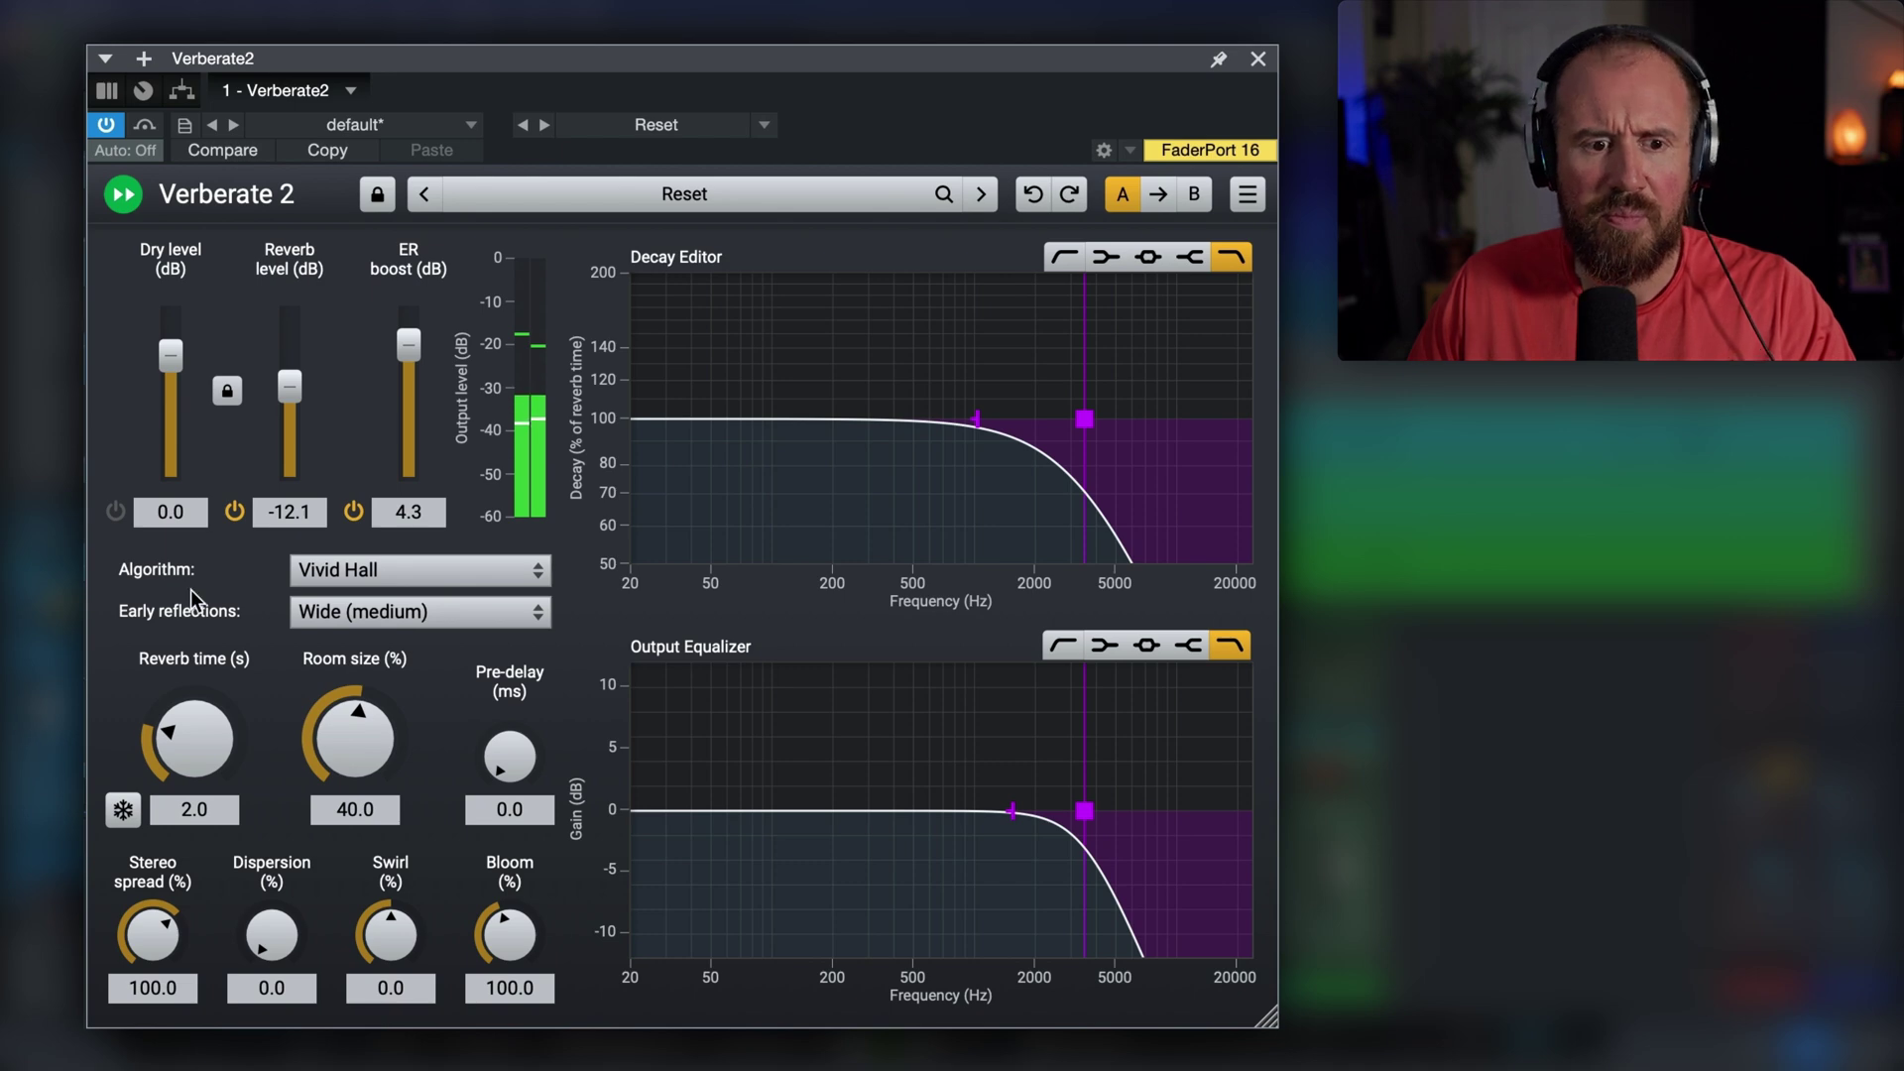
Set reverb time 2.6 s, room size 43.6%, pre-delay 0.4, 120% stereo spread and 3% dispersion.
{"action": "left_click_drag", "start_coordinate": [193, 739], "coordinate": [361, 730]}
{"action": "scroll", "coordinate": [509, 754], "scroll_direction": "up", "scroll_amount": 1}
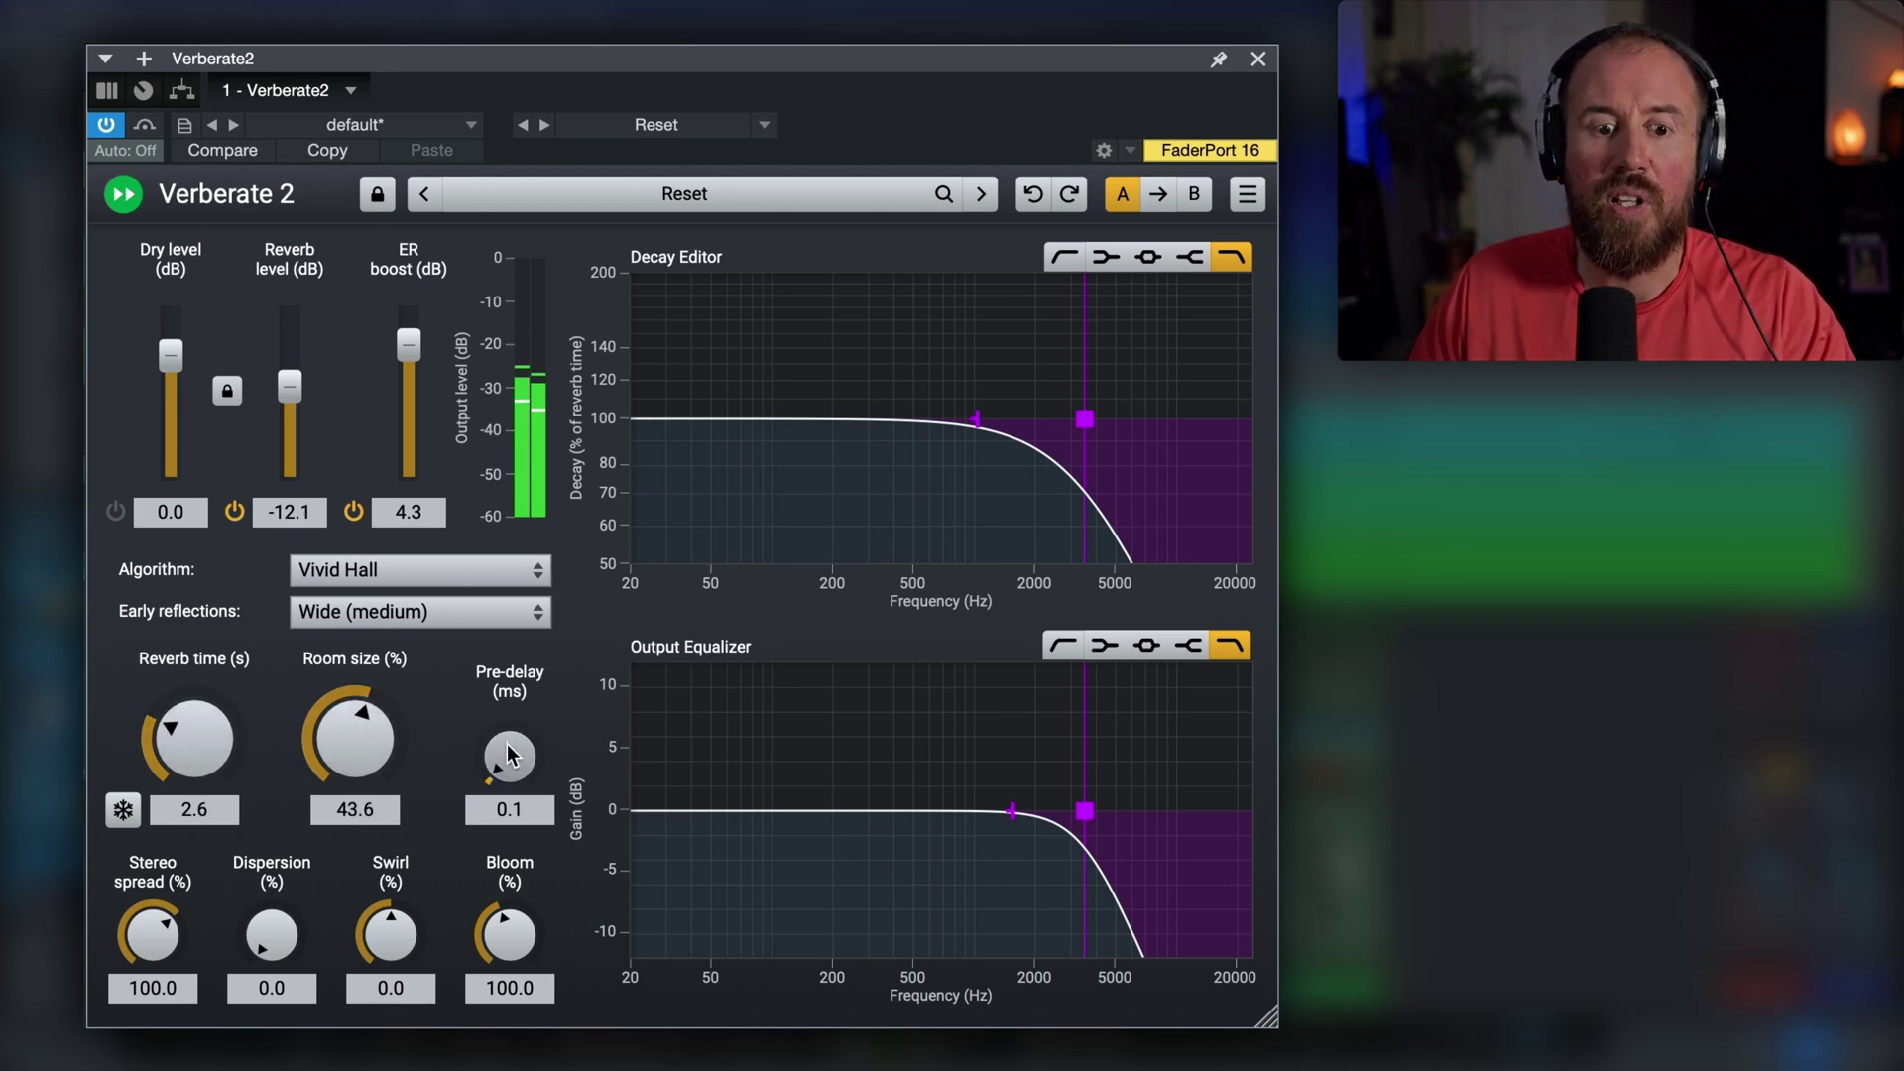
{"action": "left_click_drag", "start_coordinate": [509, 756], "coordinate": [513, 749]}
{"action": "left_click_drag", "start_coordinate": [161, 938], "coordinate": [181, 888]}
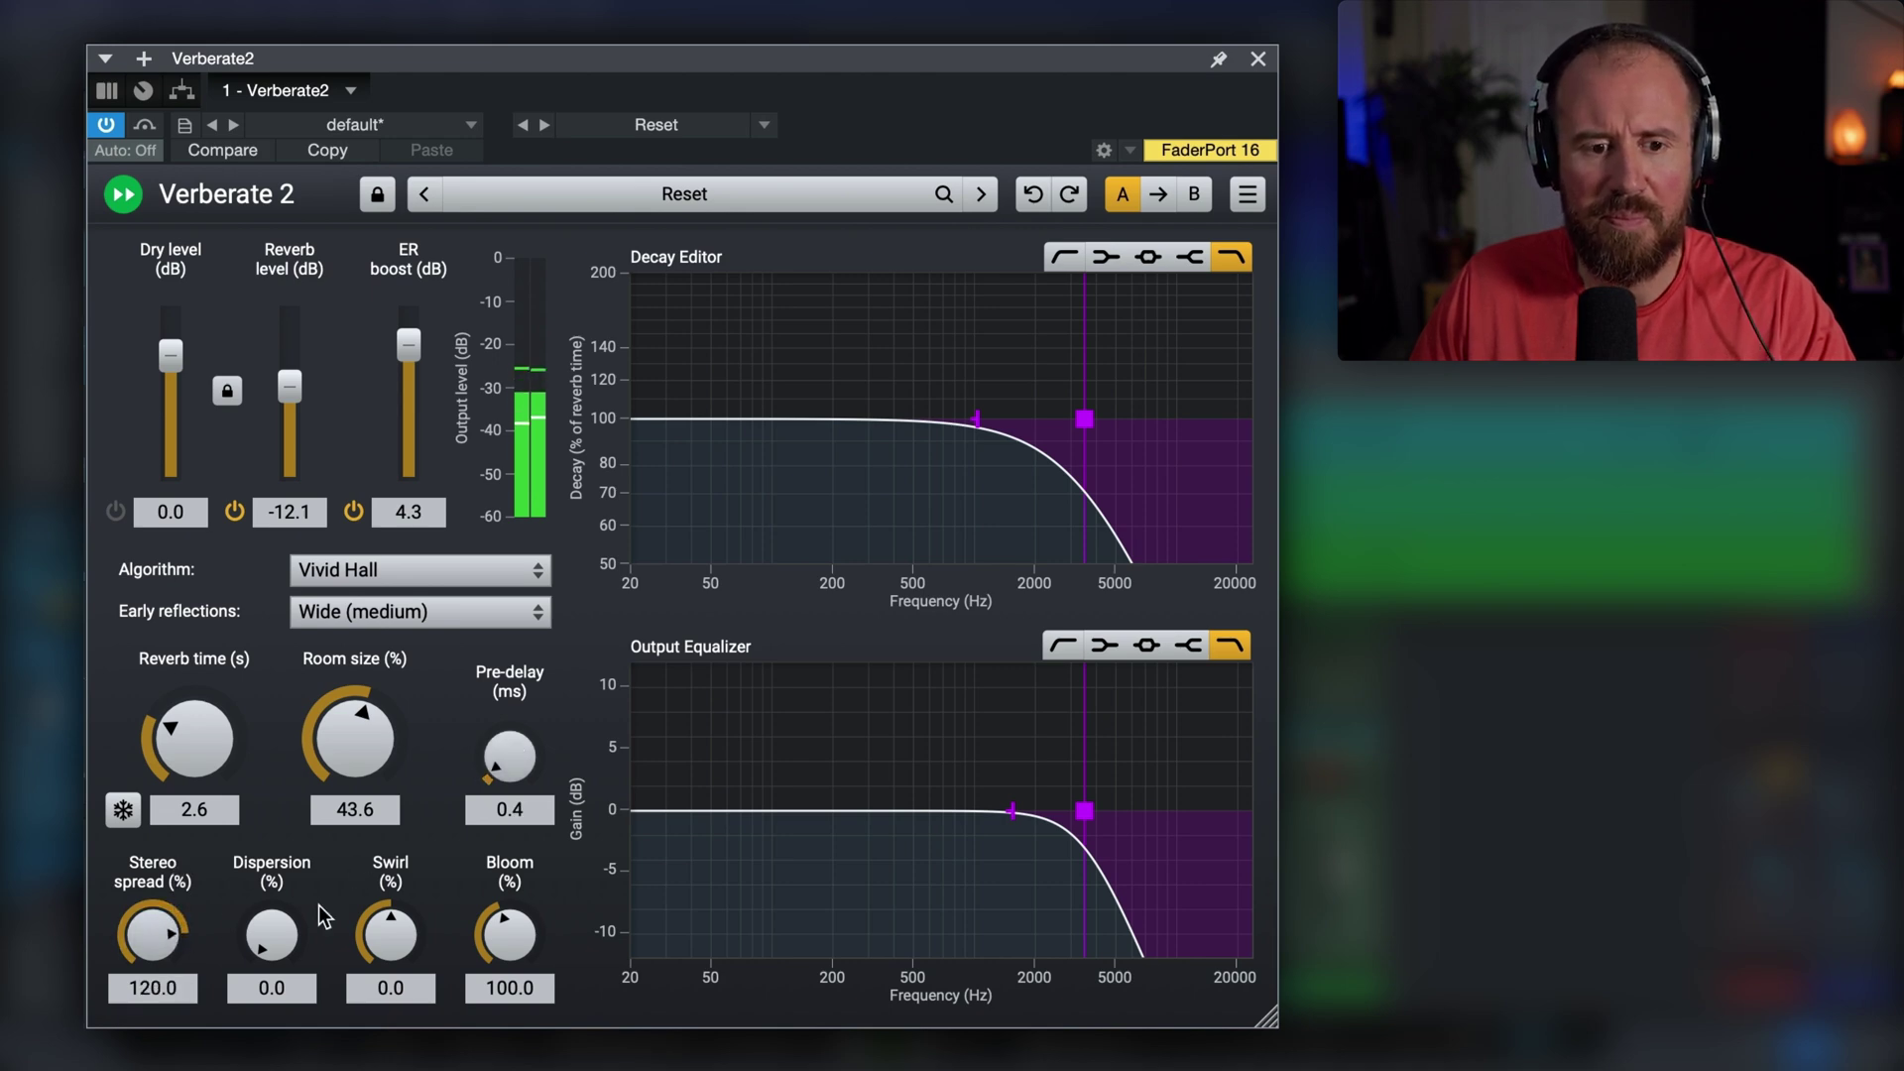
{"action": "left_click_drag", "start_coordinate": [294, 939], "coordinate": [290, 932]}
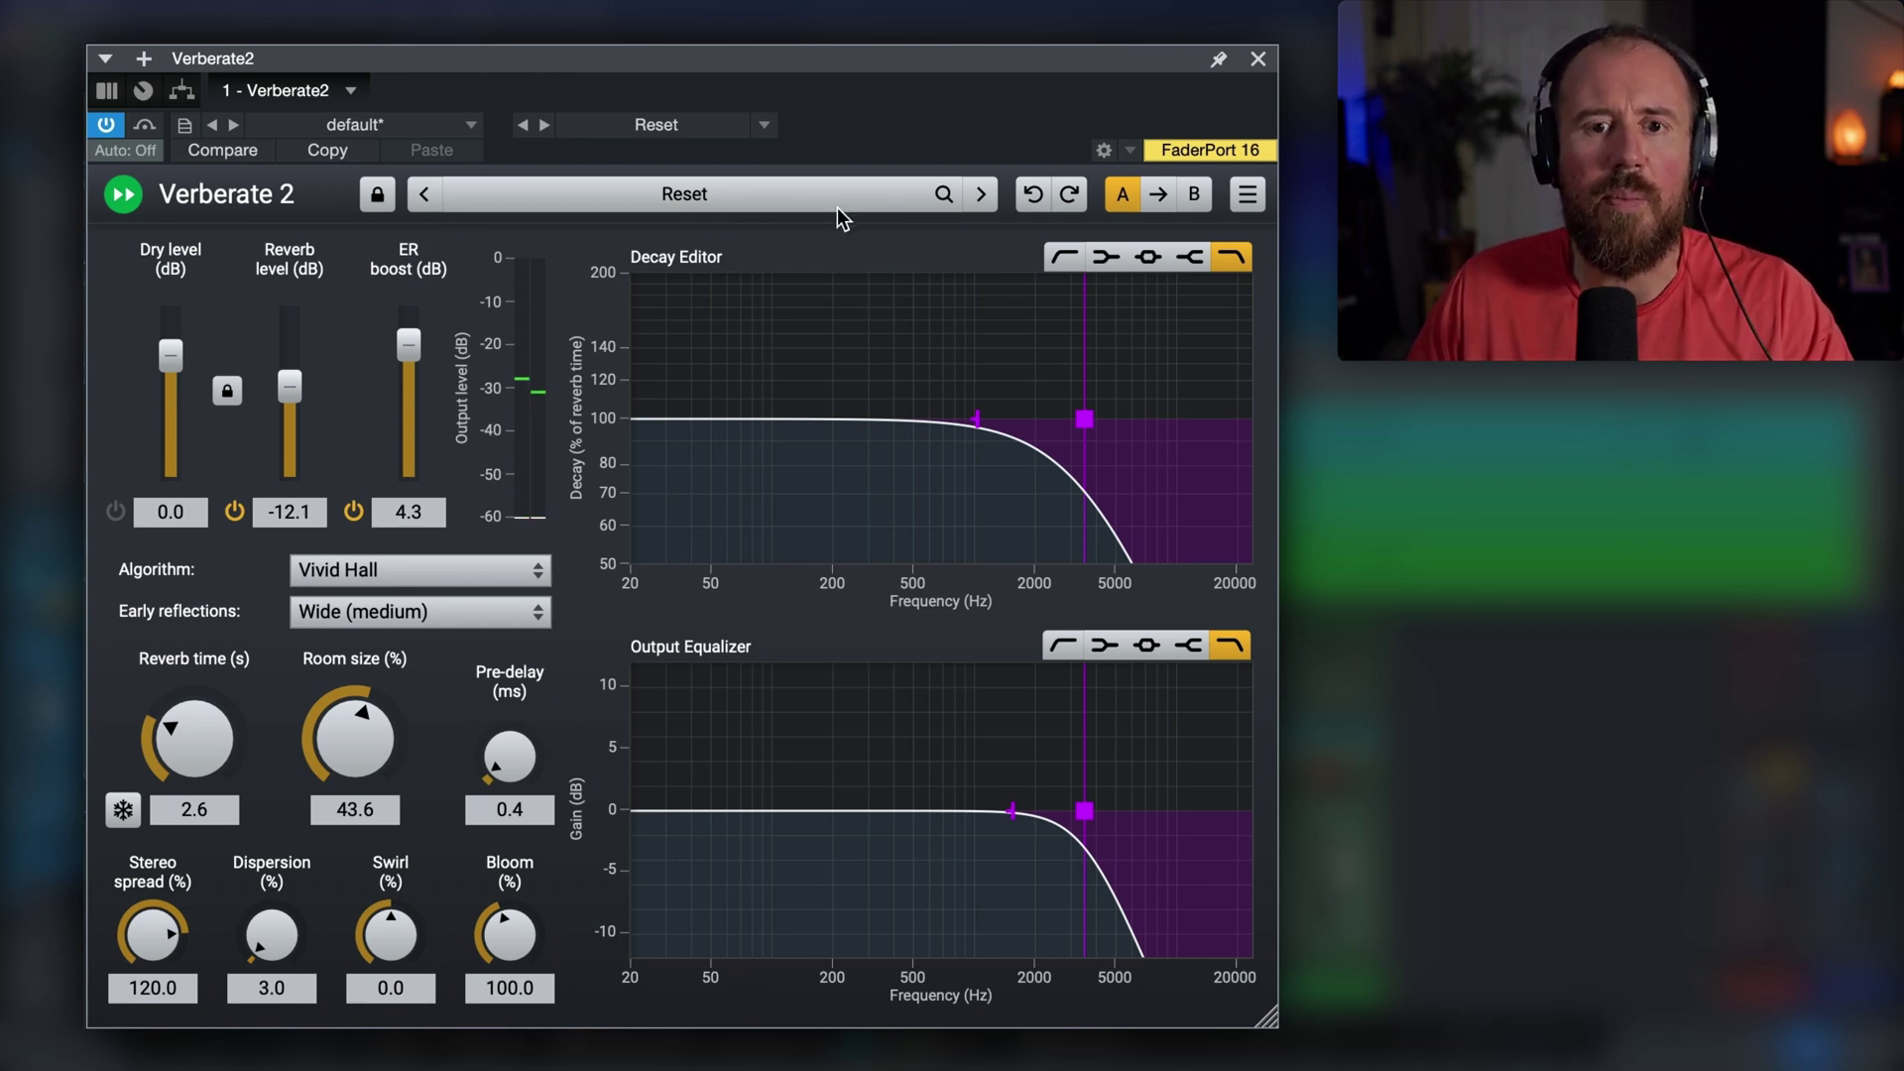
Load the Rooms > Studio A preset in Verberate 2.
{"action": "left_click", "coordinate": [795, 198]}
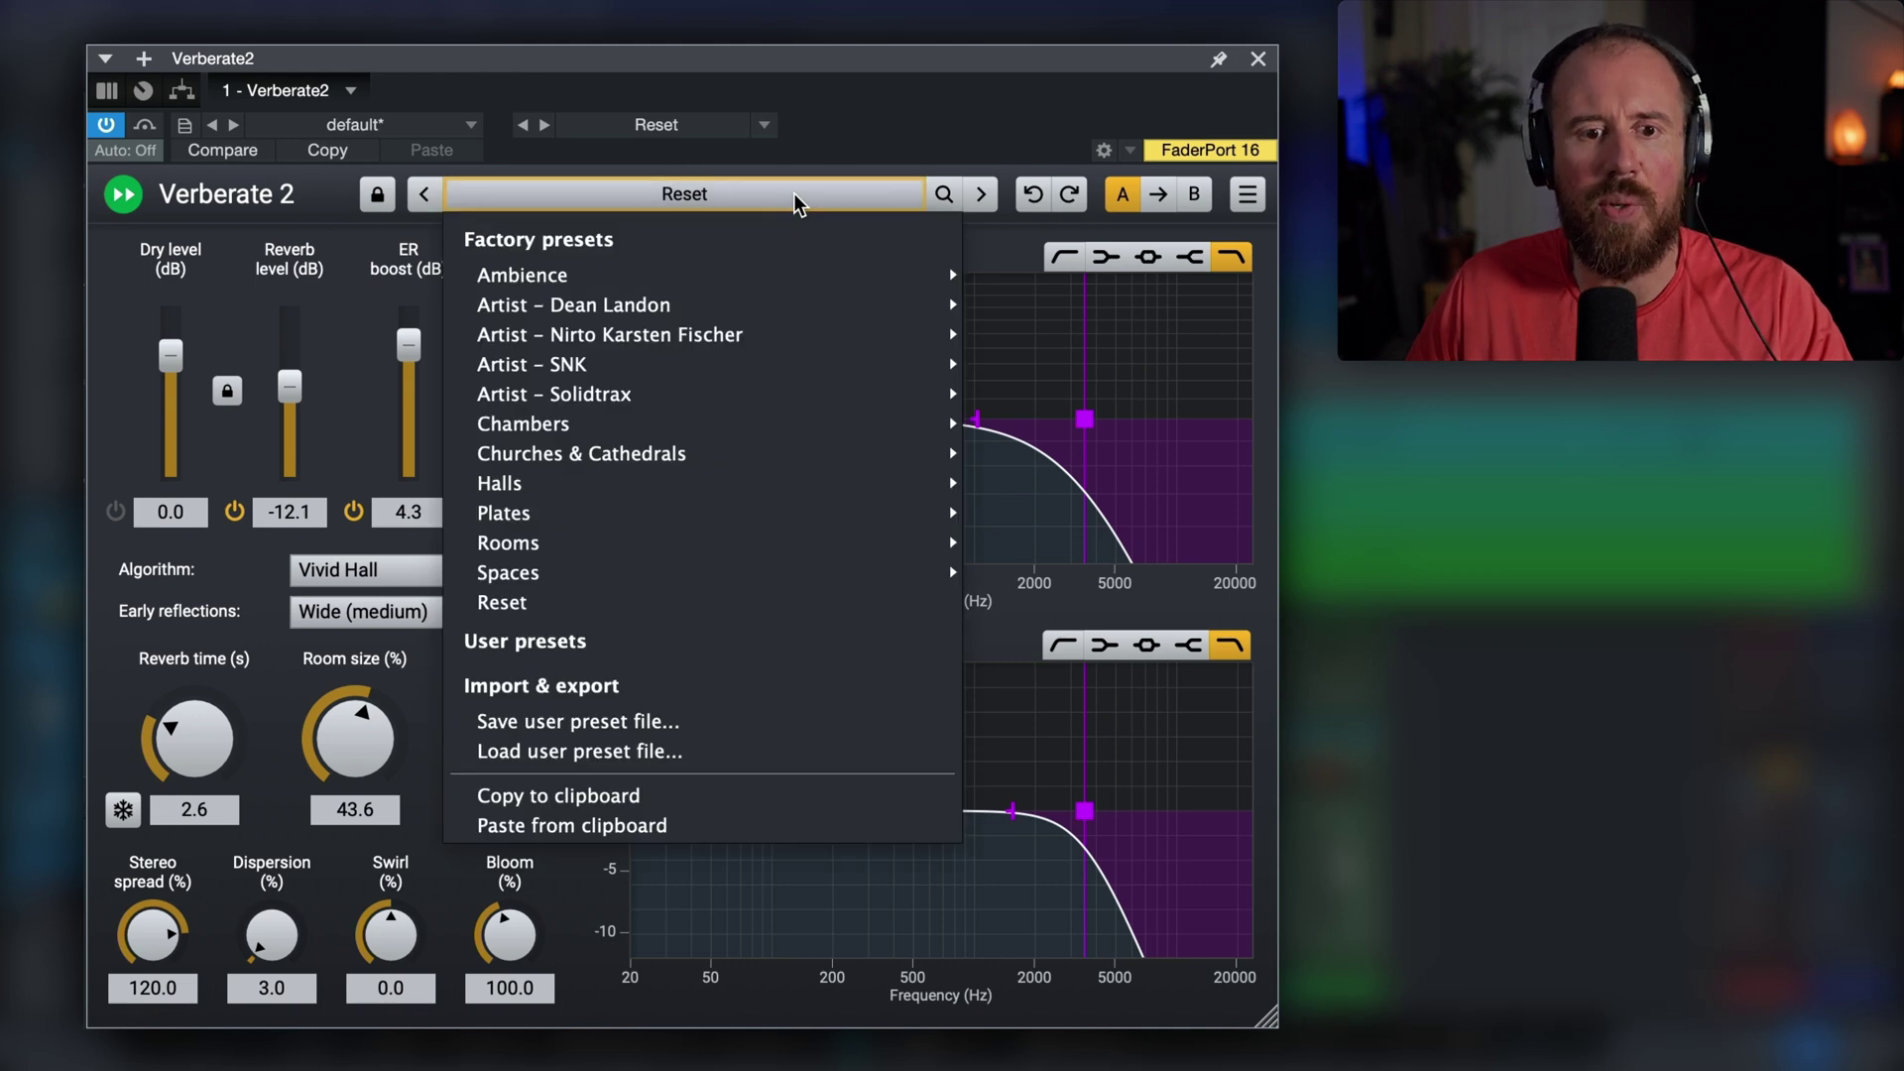
{"action": "mouse_move", "coordinate": [556, 545]}
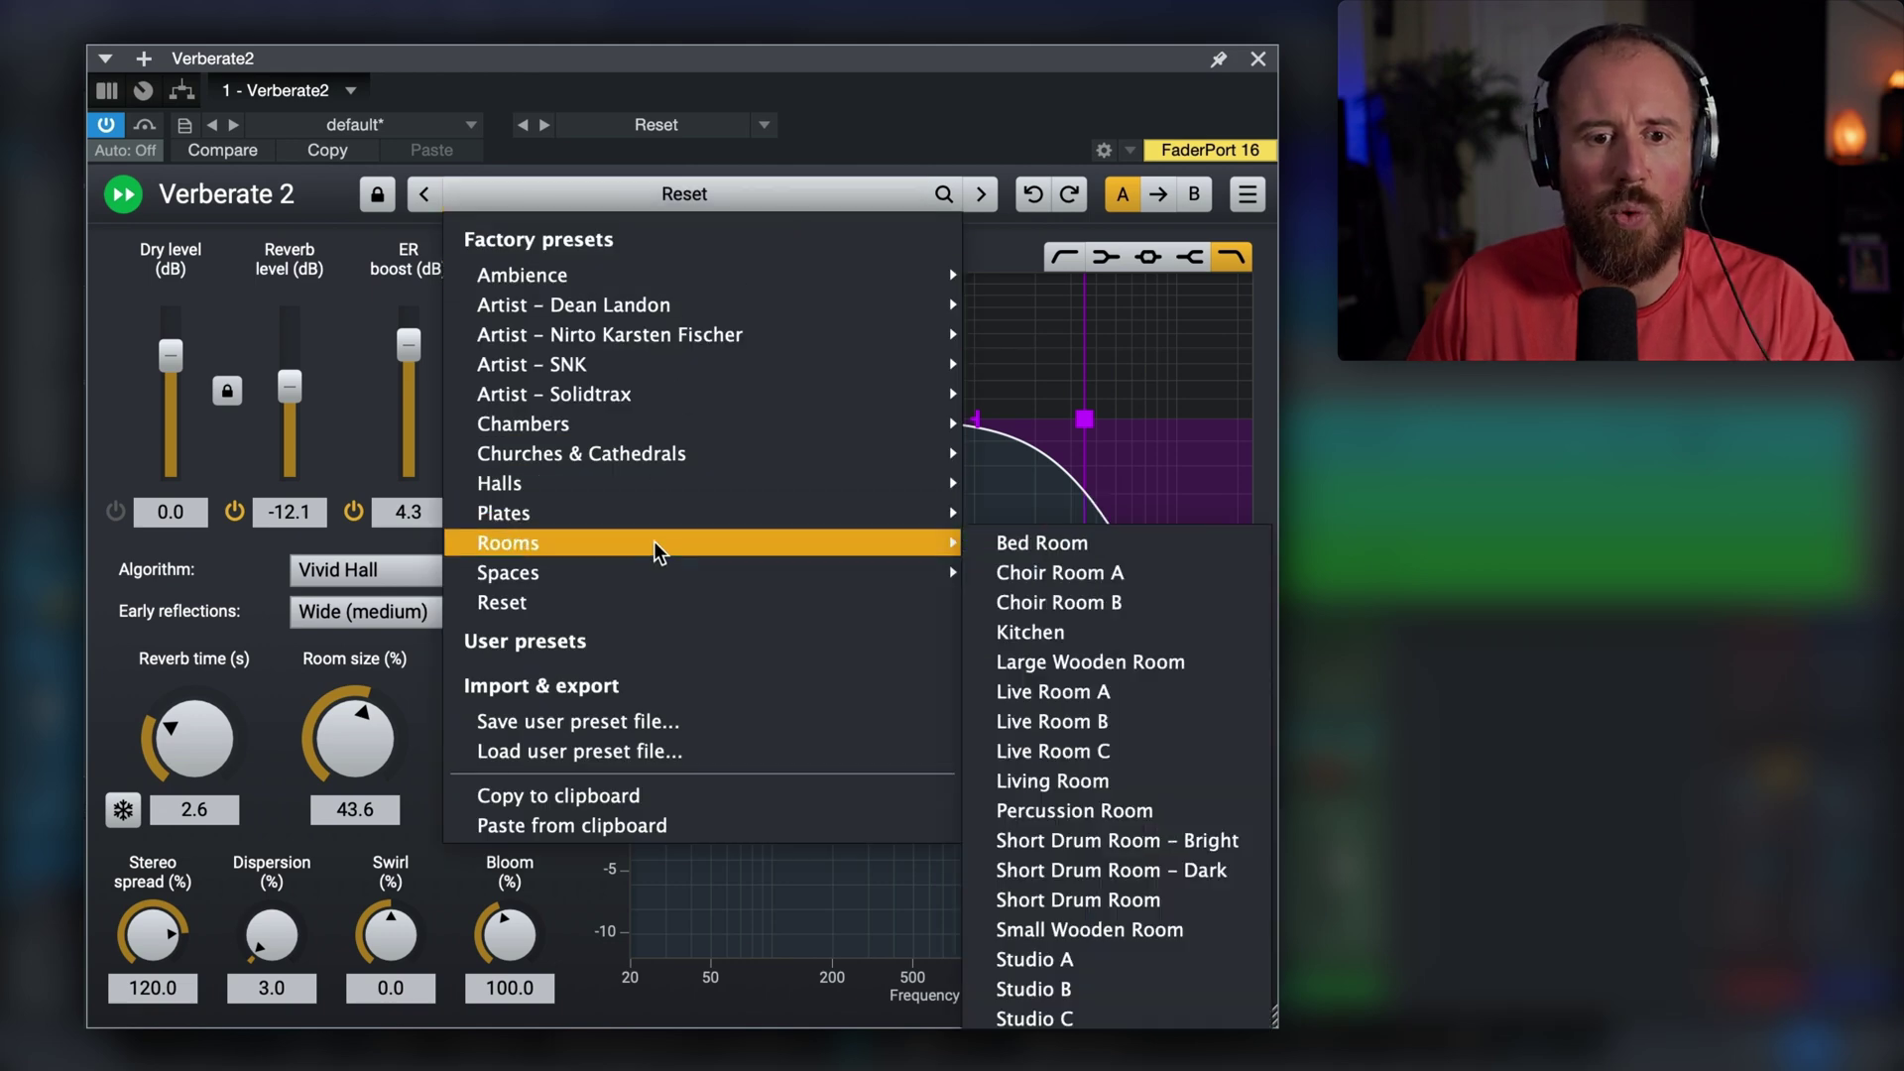
{"action": "left_click", "coordinate": [1088, 963]}
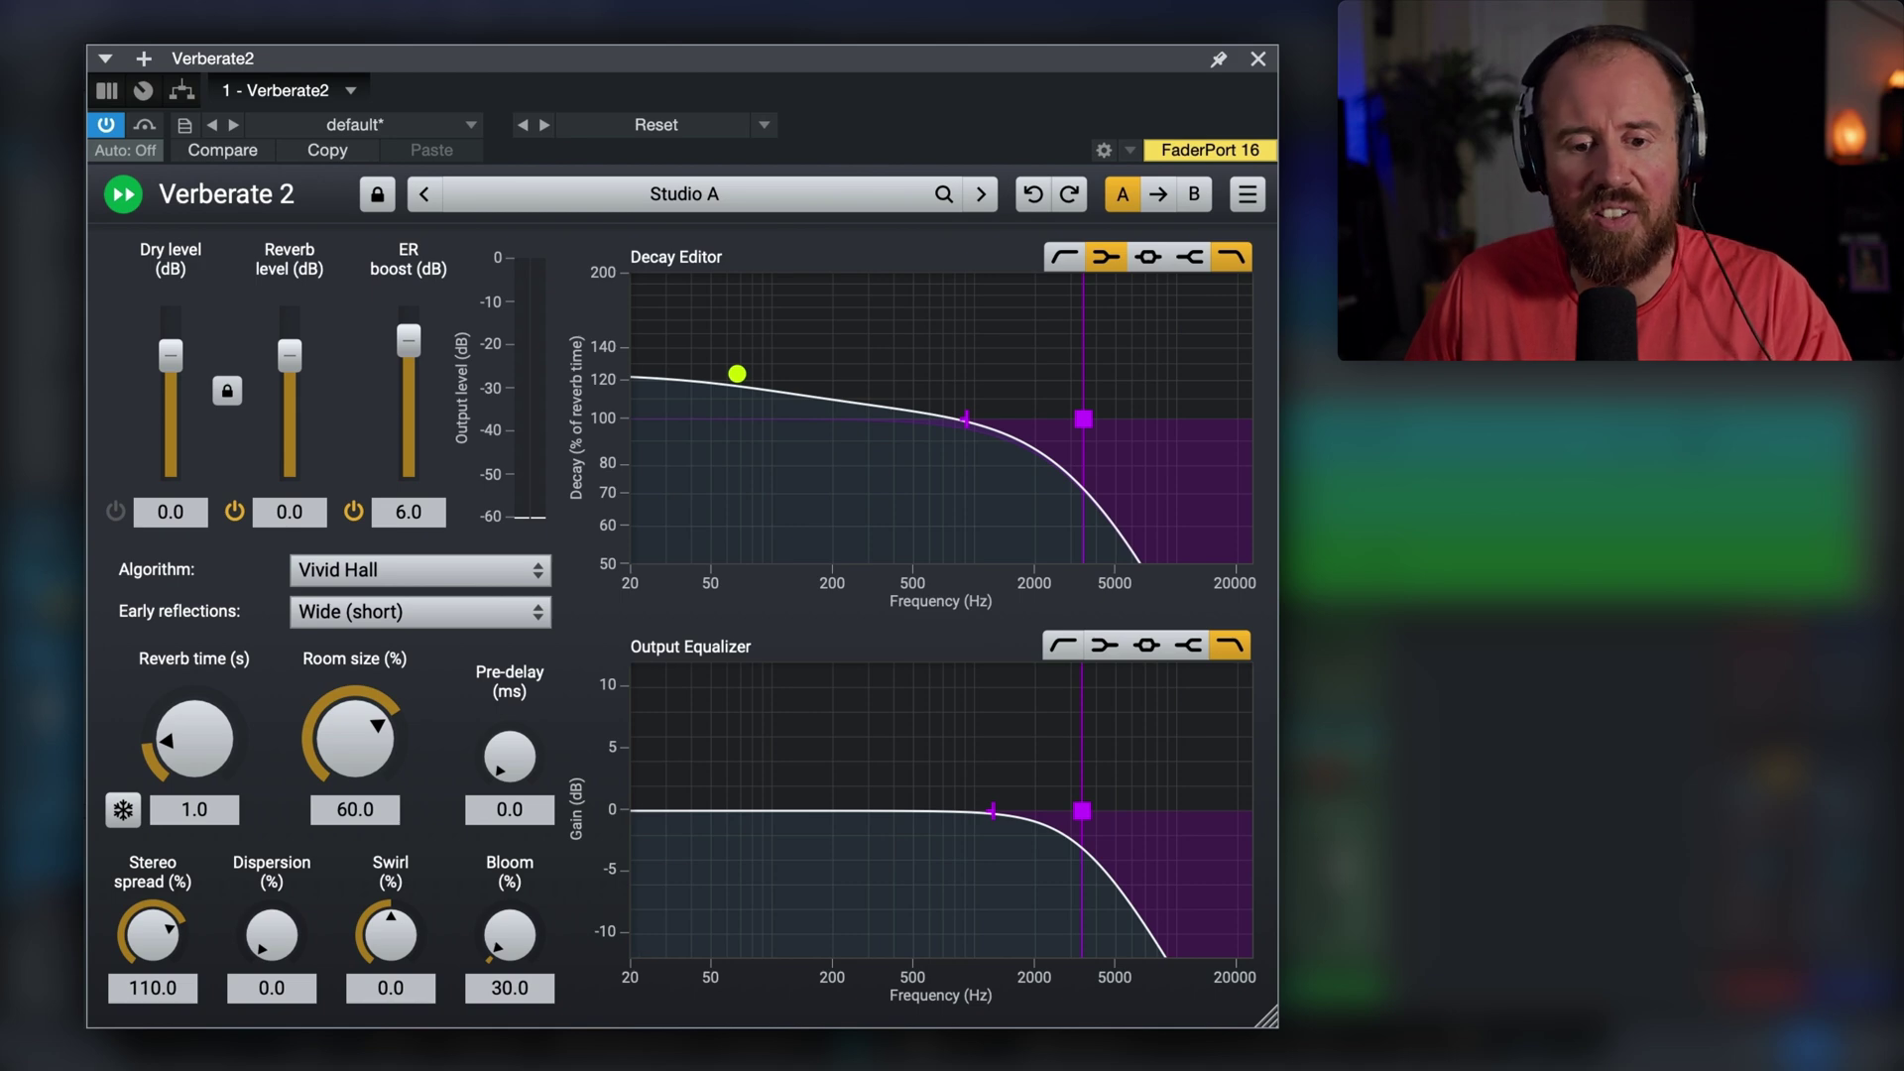
With playback running, set reverb time 1.2 s, room 63.8%, and high cuts near 2200/2500 Hz.
{"action": "key", "text": "space"}
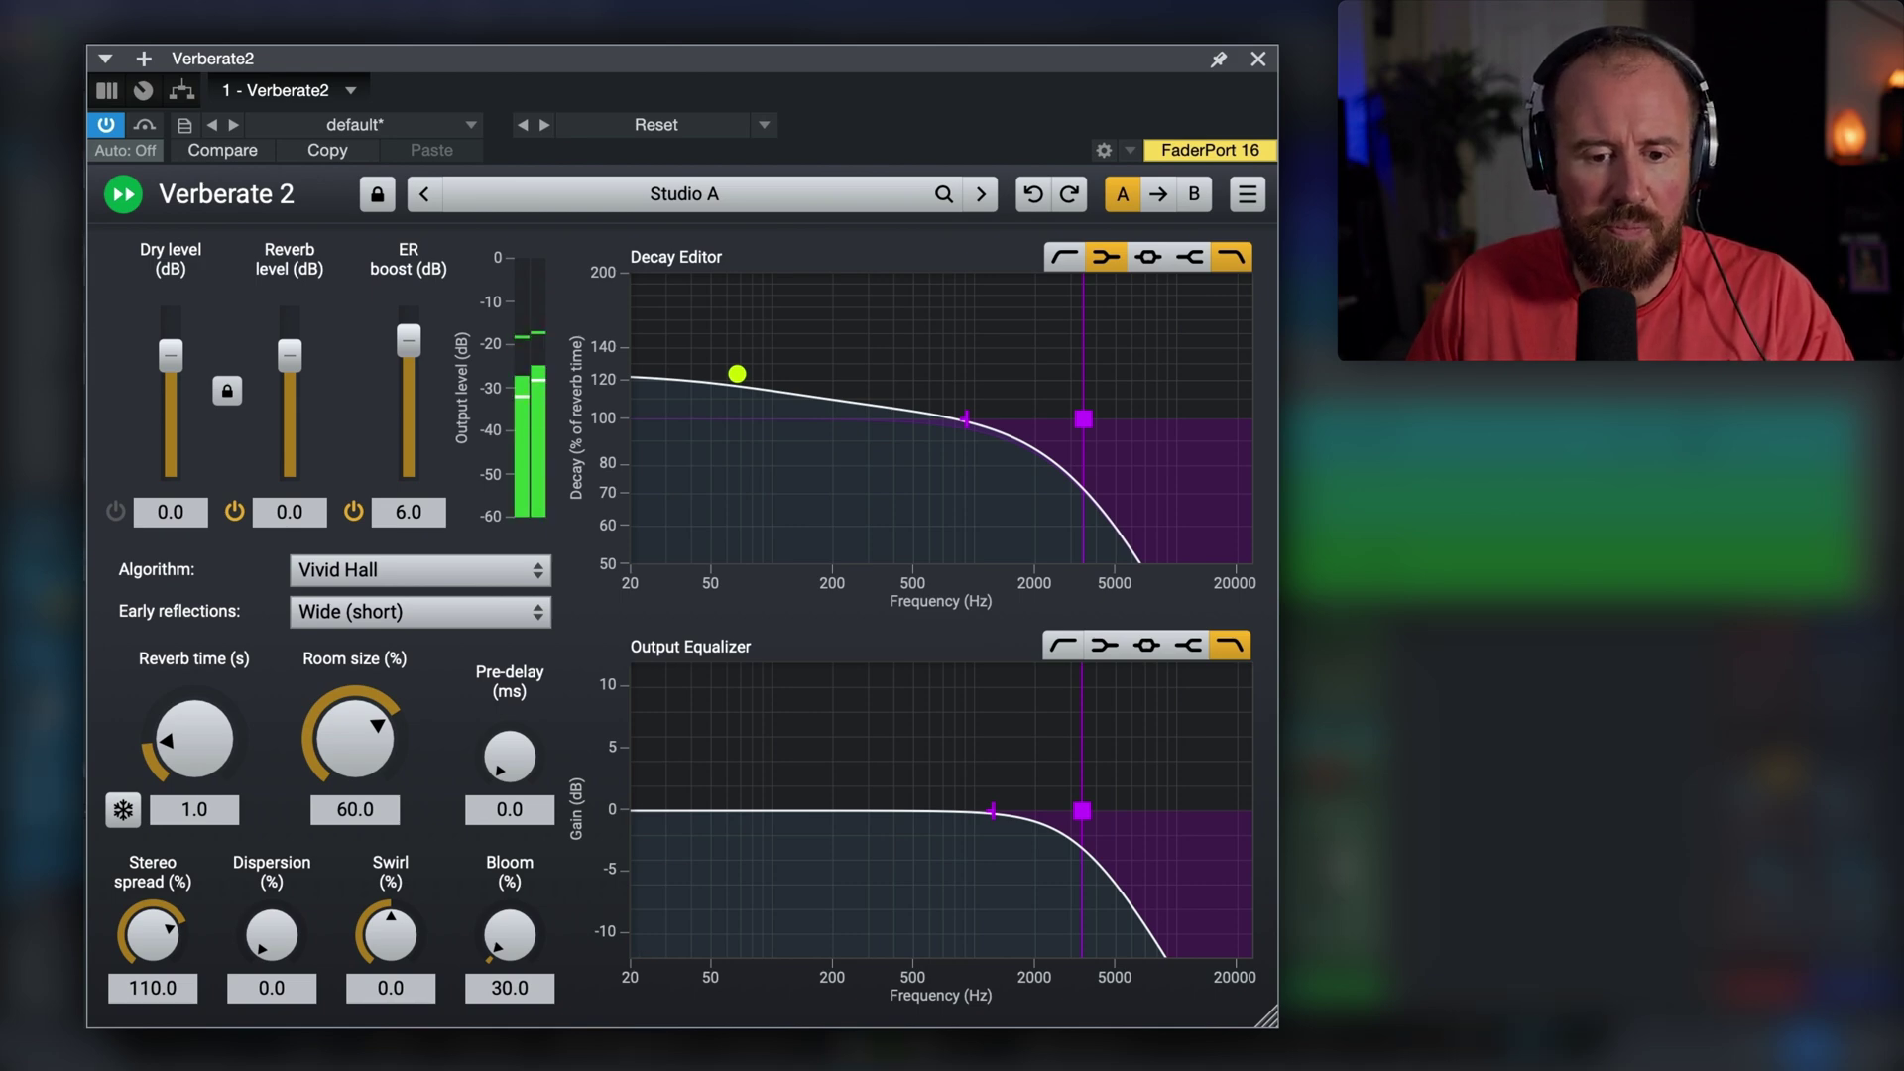
{"action": "scroll", "coordinate": [176, 735], "scroll_direction": "up", "scroll_amount": 2}
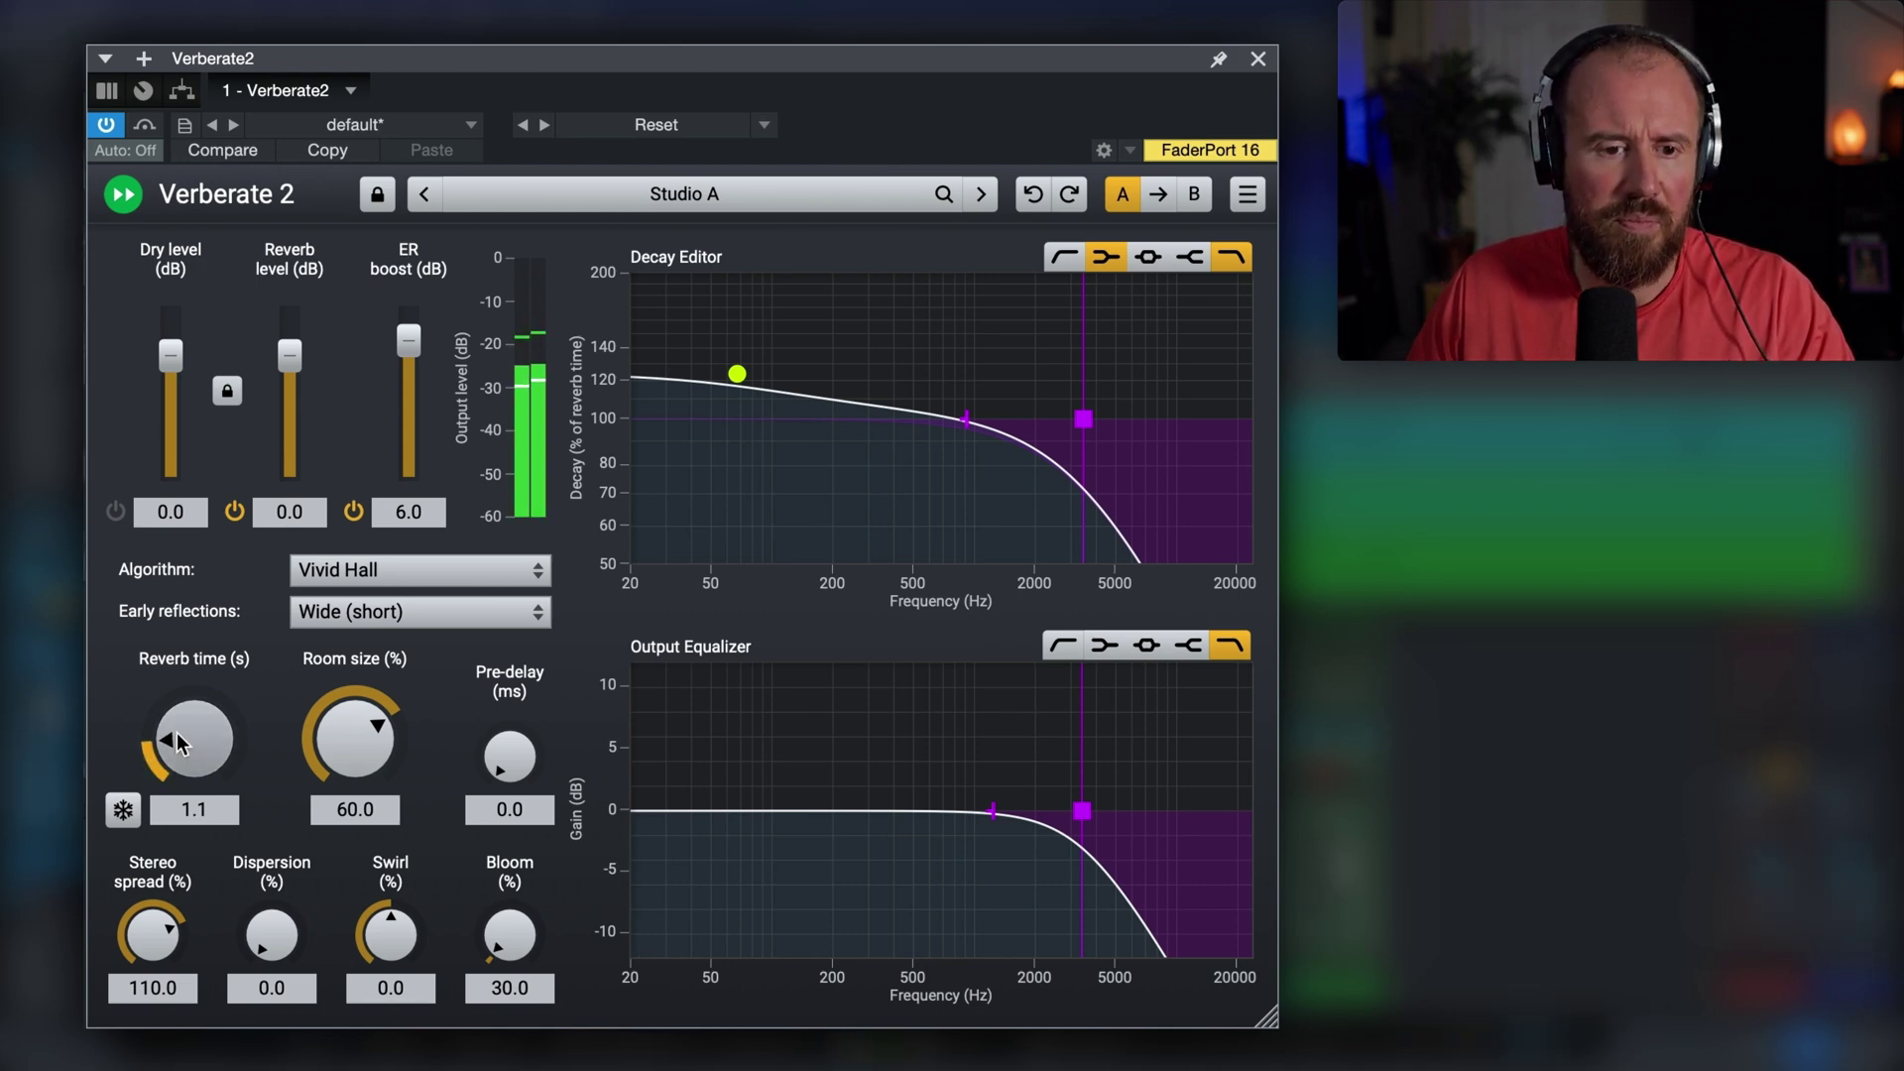
{"action": "scroll", "coordinate": [316, 739], "scroll_direction": "up", "scroll_amount": 3}
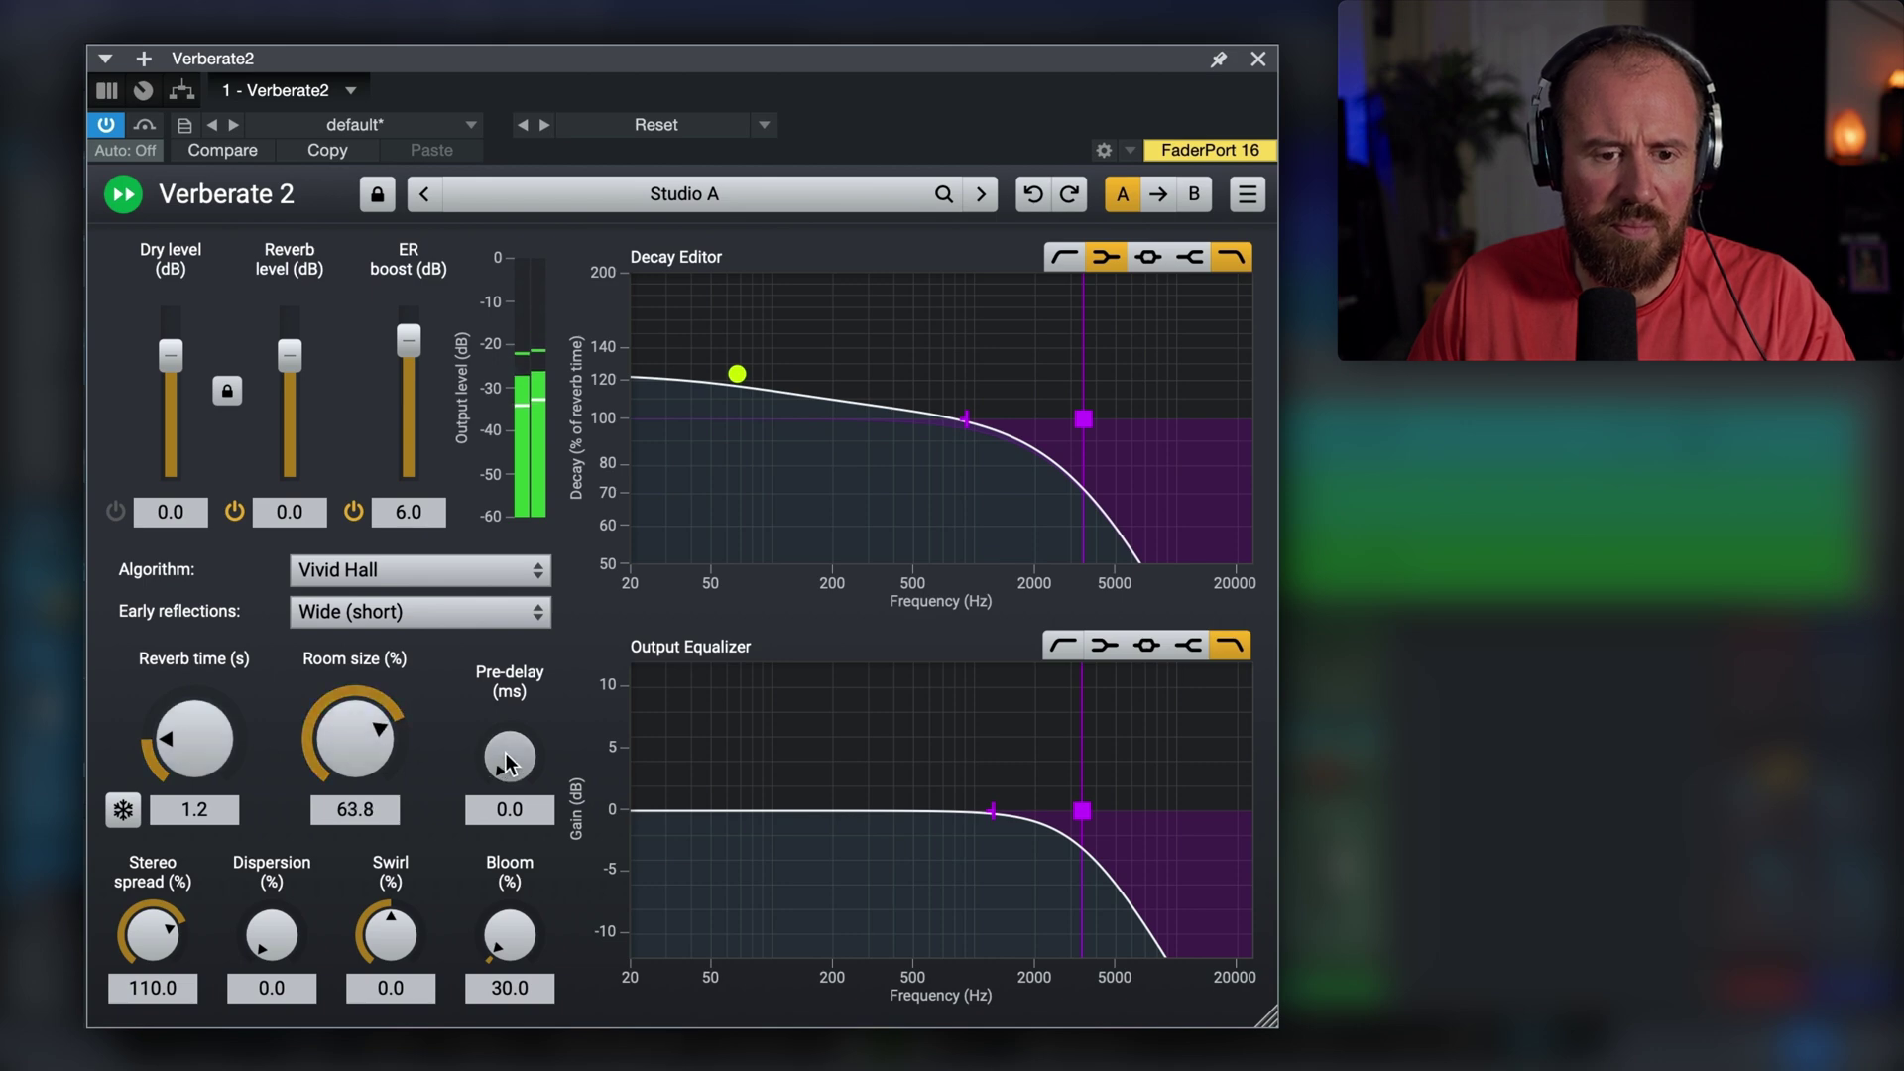
{"action": "scroll", "coordinate": [489, 762], "scroll_direction": "up", "scroll_amount": 1}
{"action": "left_click_drag", "start_coordinate": [1083, 418], "coordinate": [1046, 419]}
{"action": "left_click_drag", "start_coordinate": [1083, 811], "coordinate": [1061, 810]}
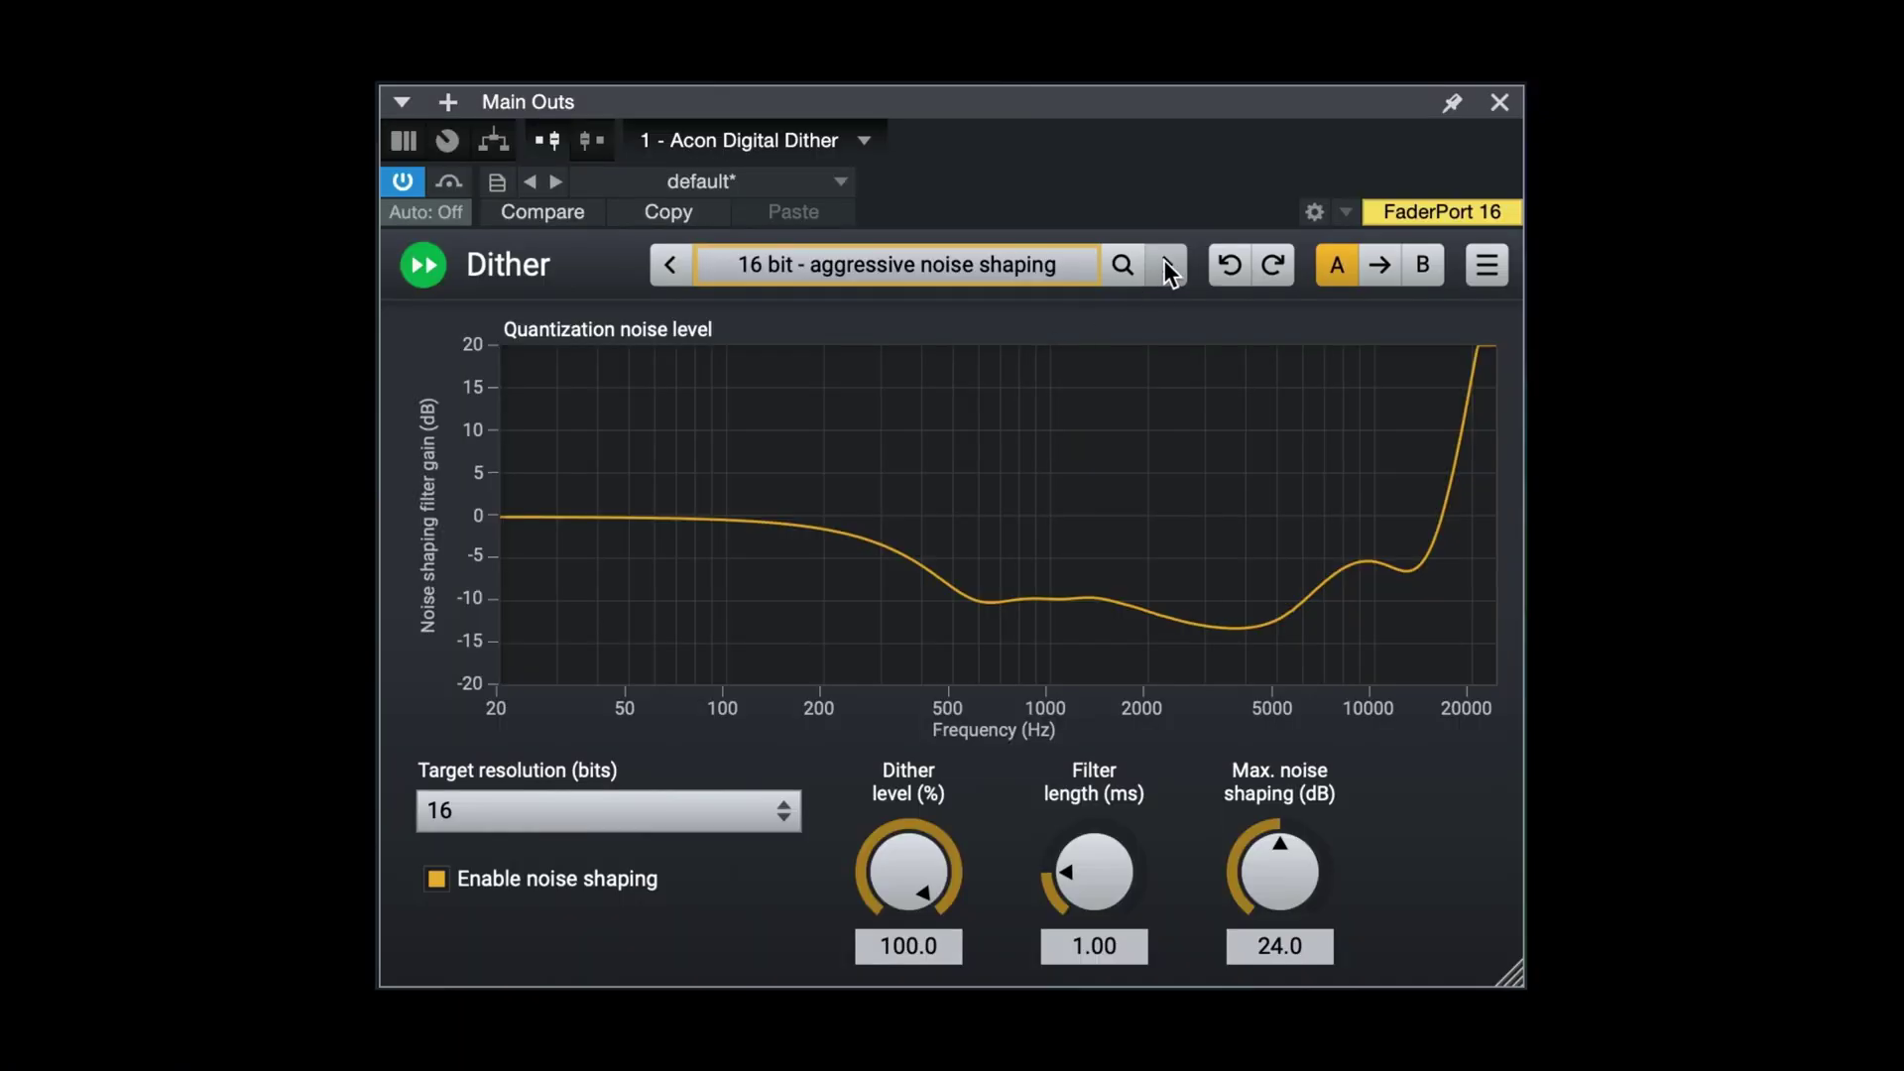
Cycle through the 16 bit gentle, 16 bit aggressive and 8 bit aggressive dither presets.
{"action": "left_click", "coordinate": [1166, 265]}
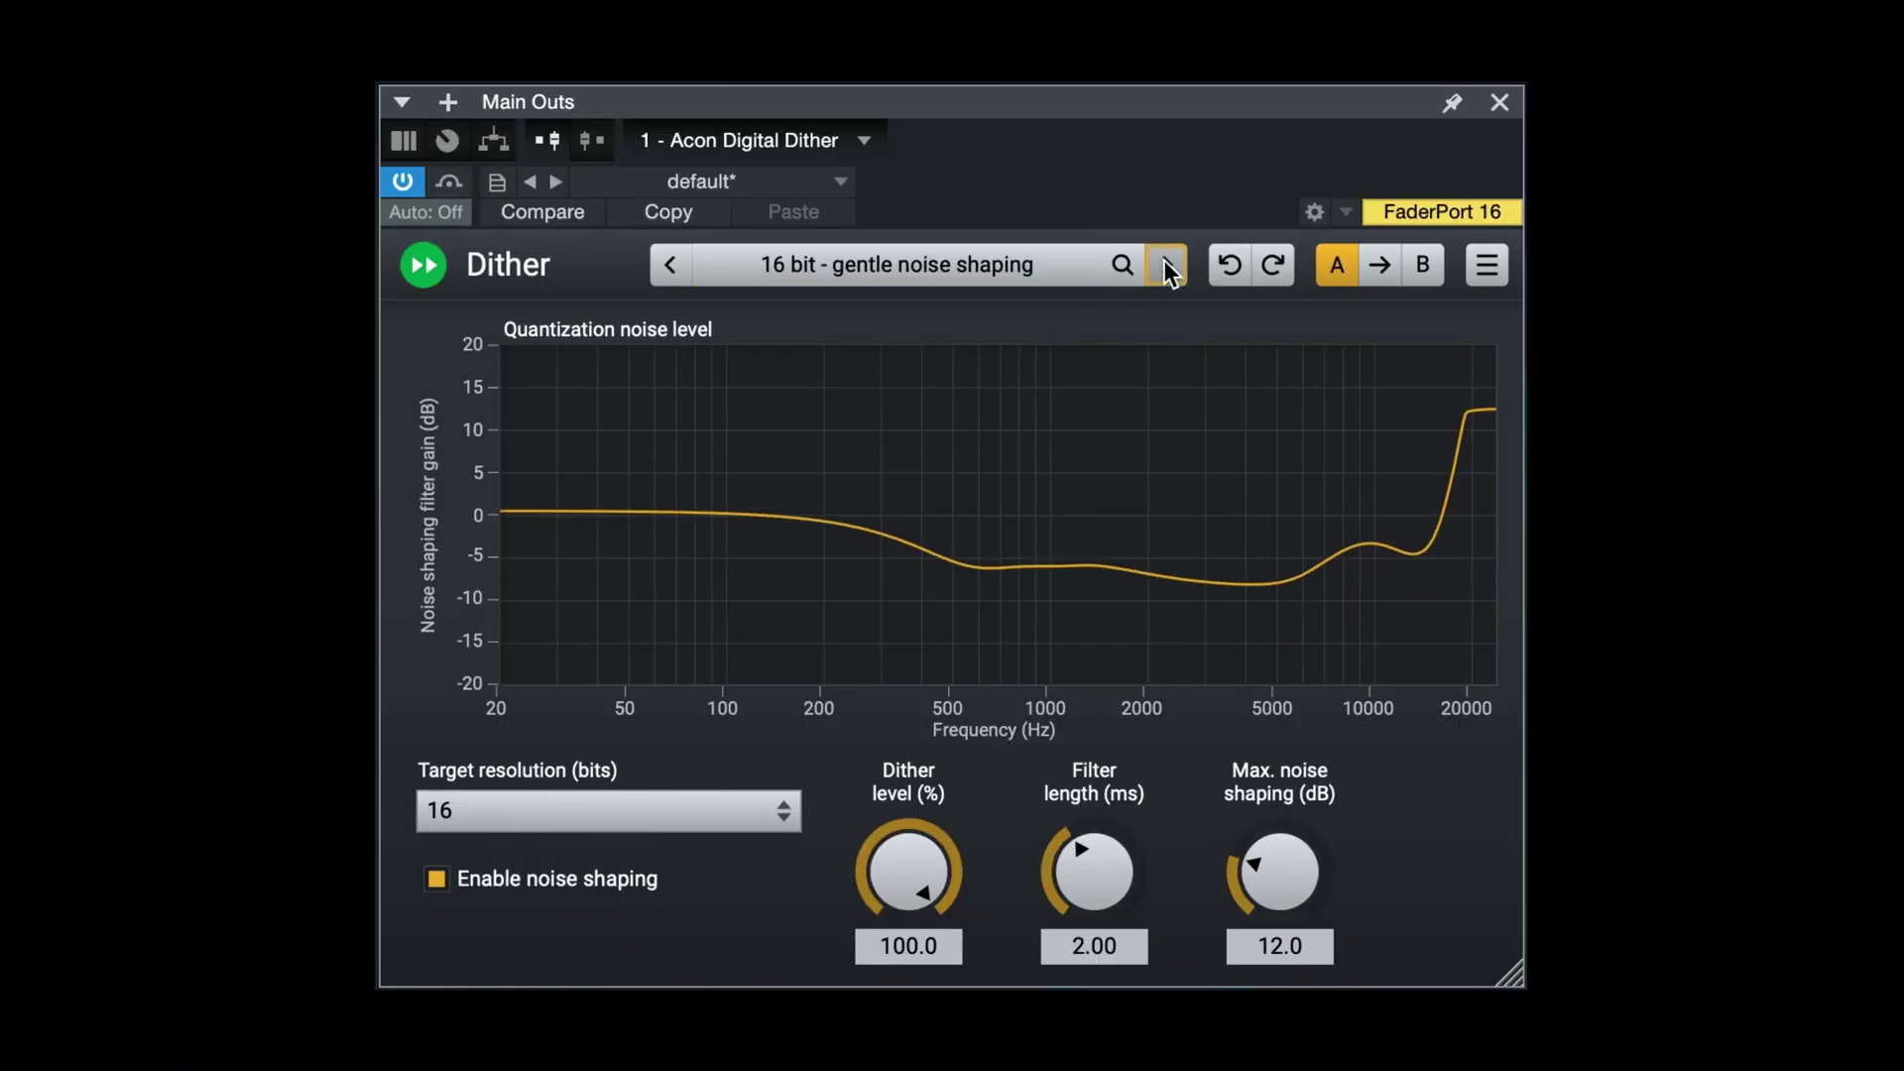
{"action": "left_click", "coordinate": [1166, 264]}
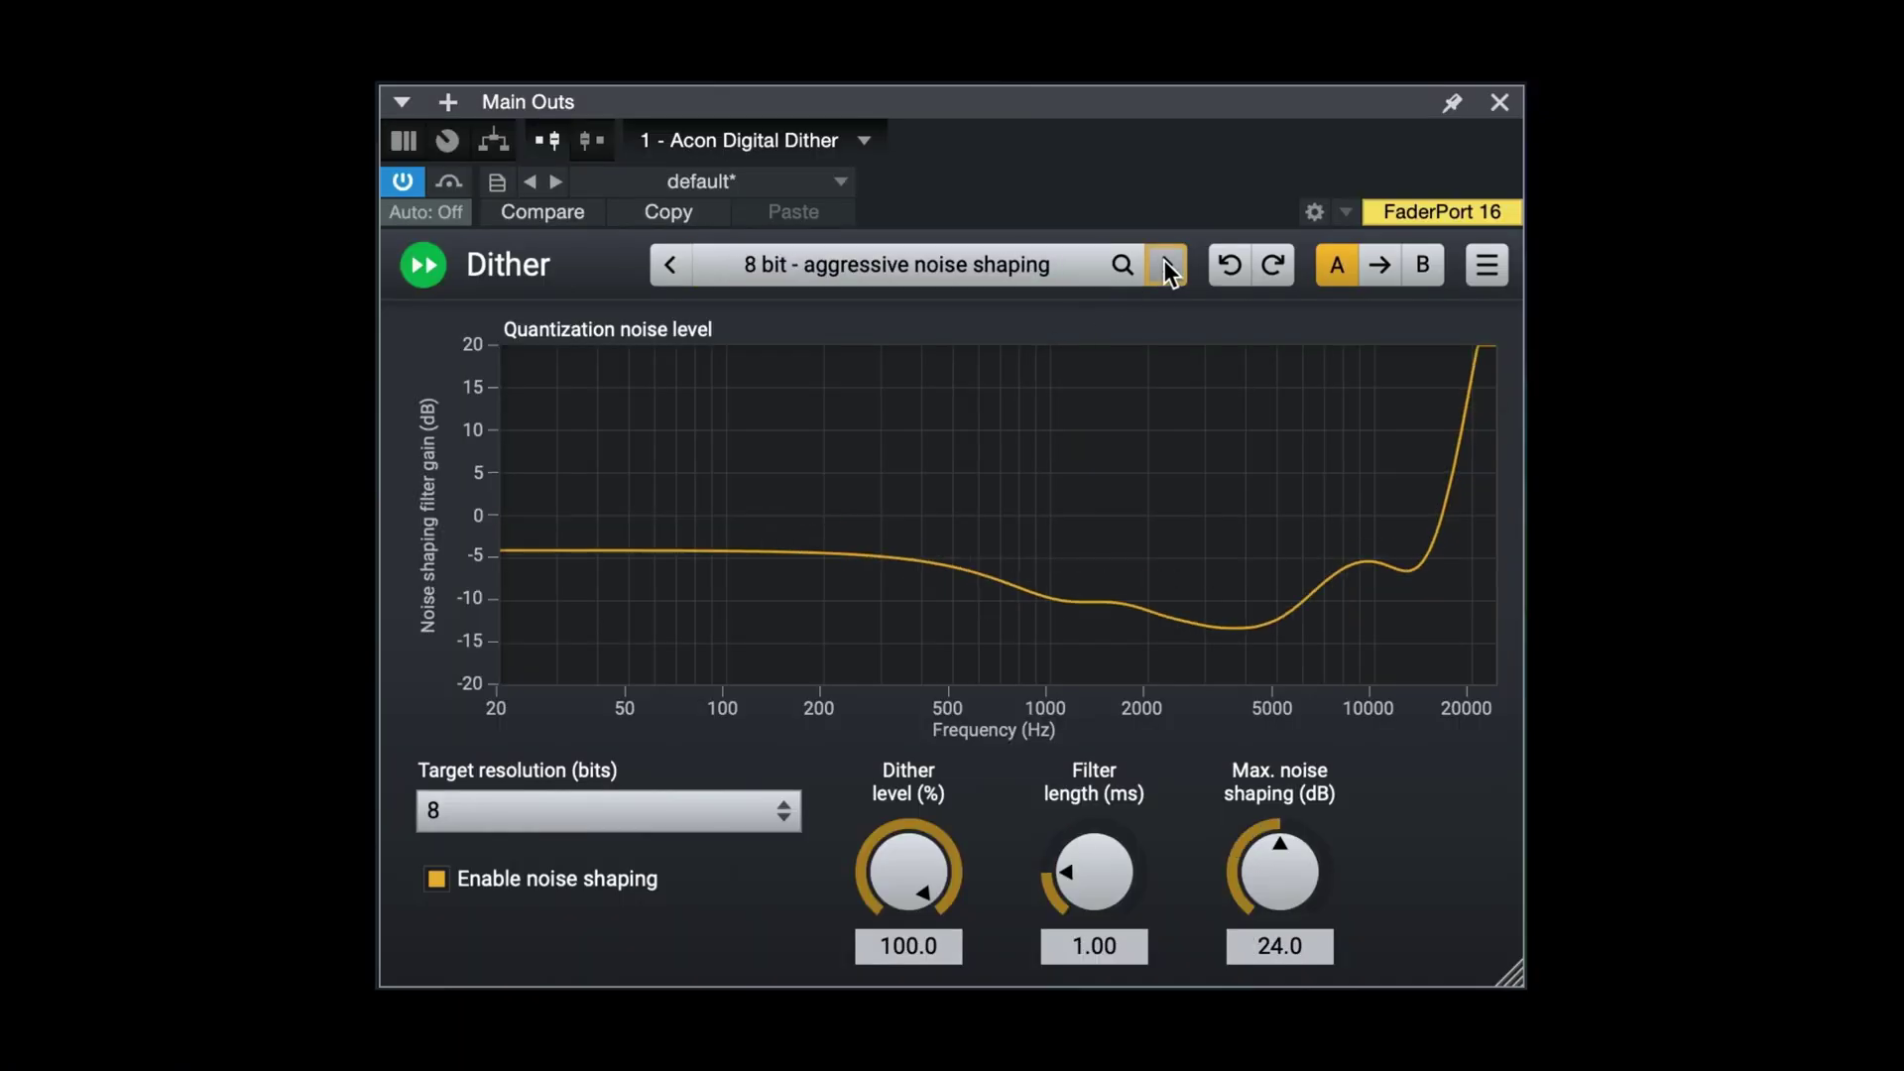
{"action": "left_click", "coordinate": [671, 265]}
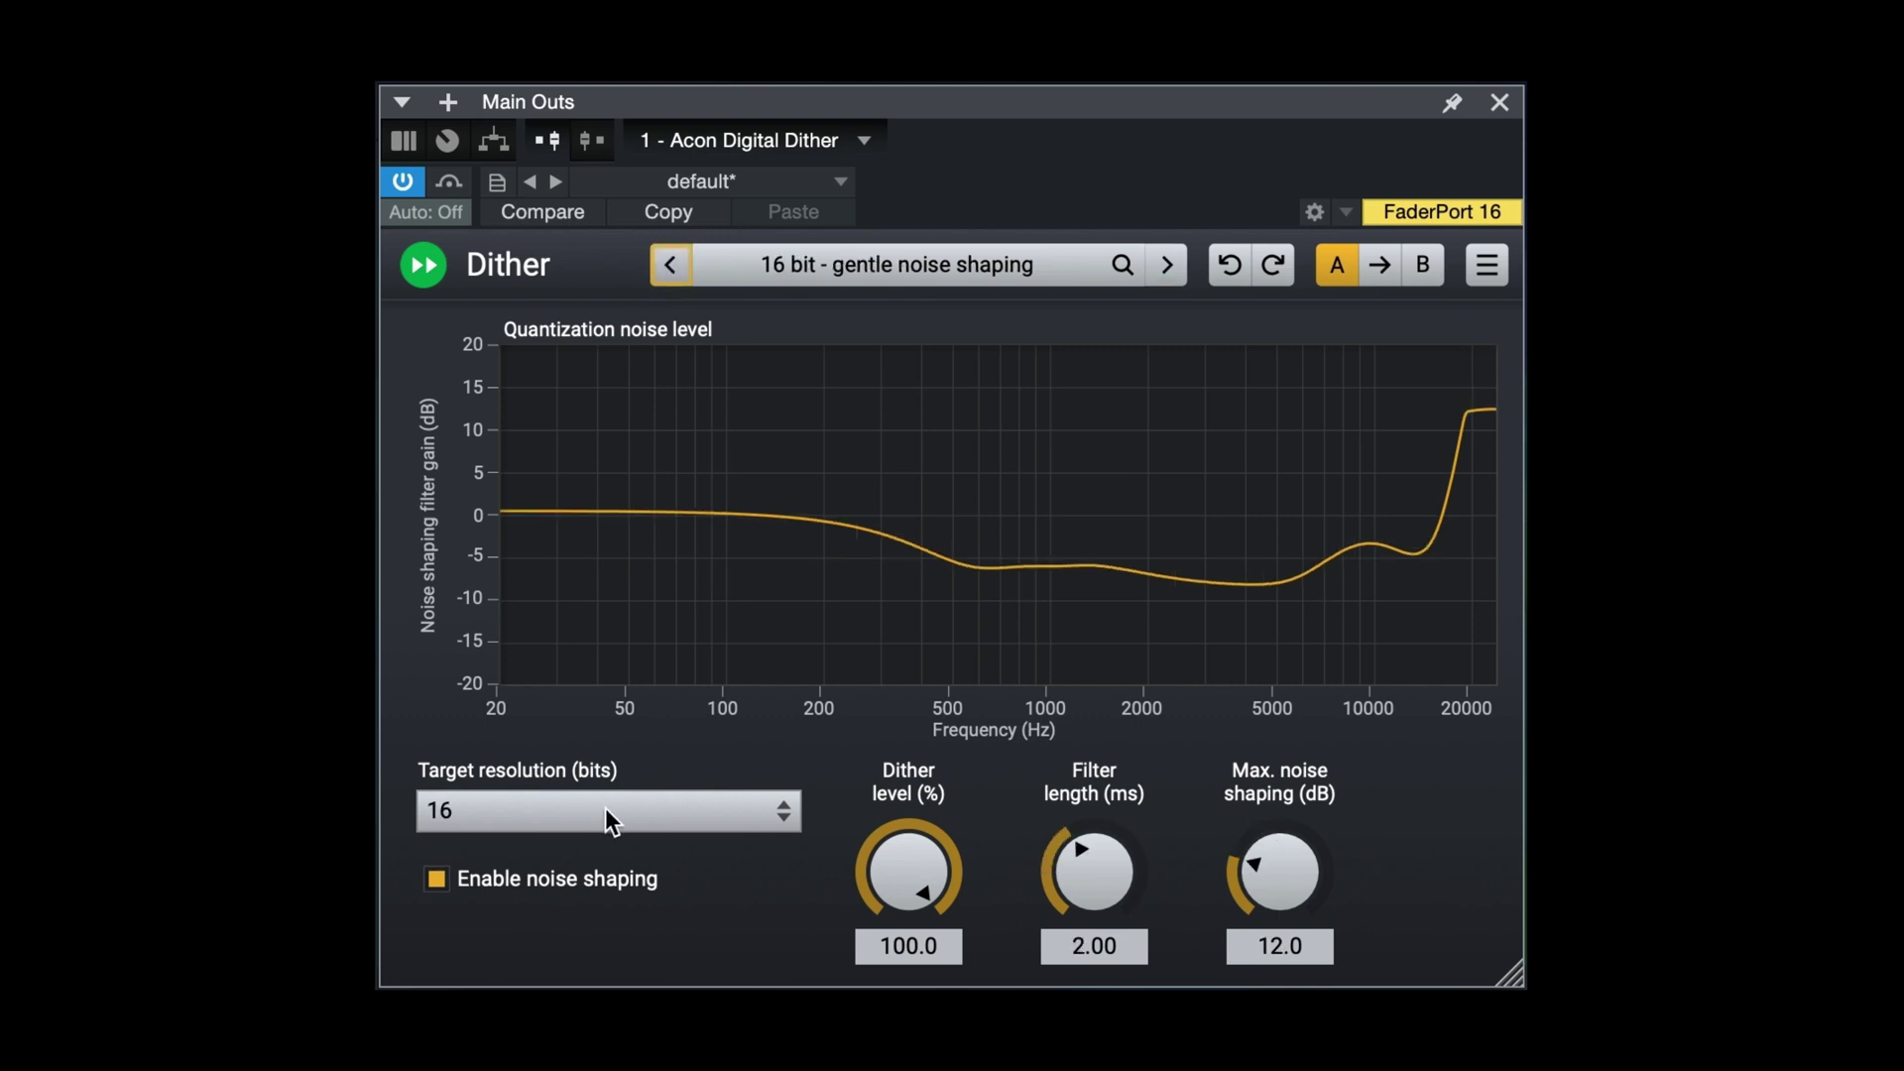
{"action": "left_click", "coordinate": [670, 265]}
{"action": "left_click", "coordinate": [1168, 265]}
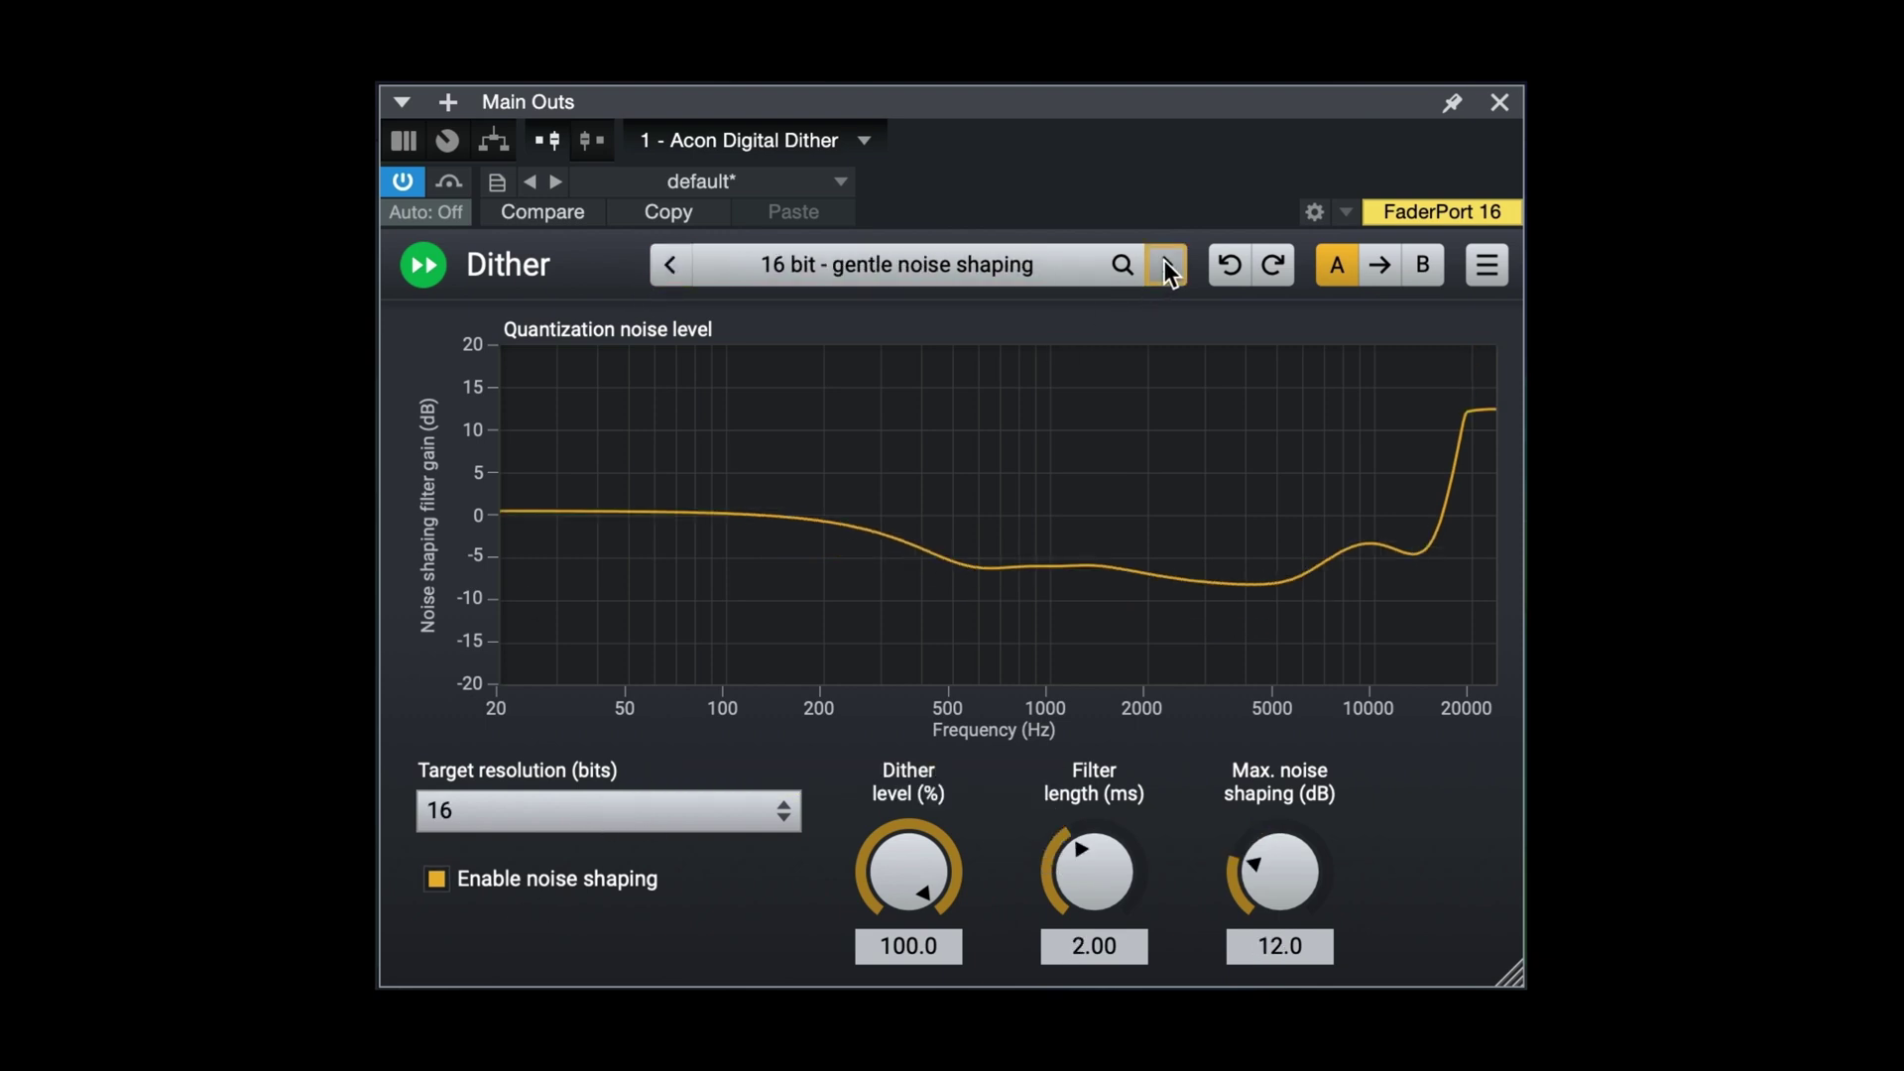
{"action": "left_click", "coordinate": [1168, 266]}
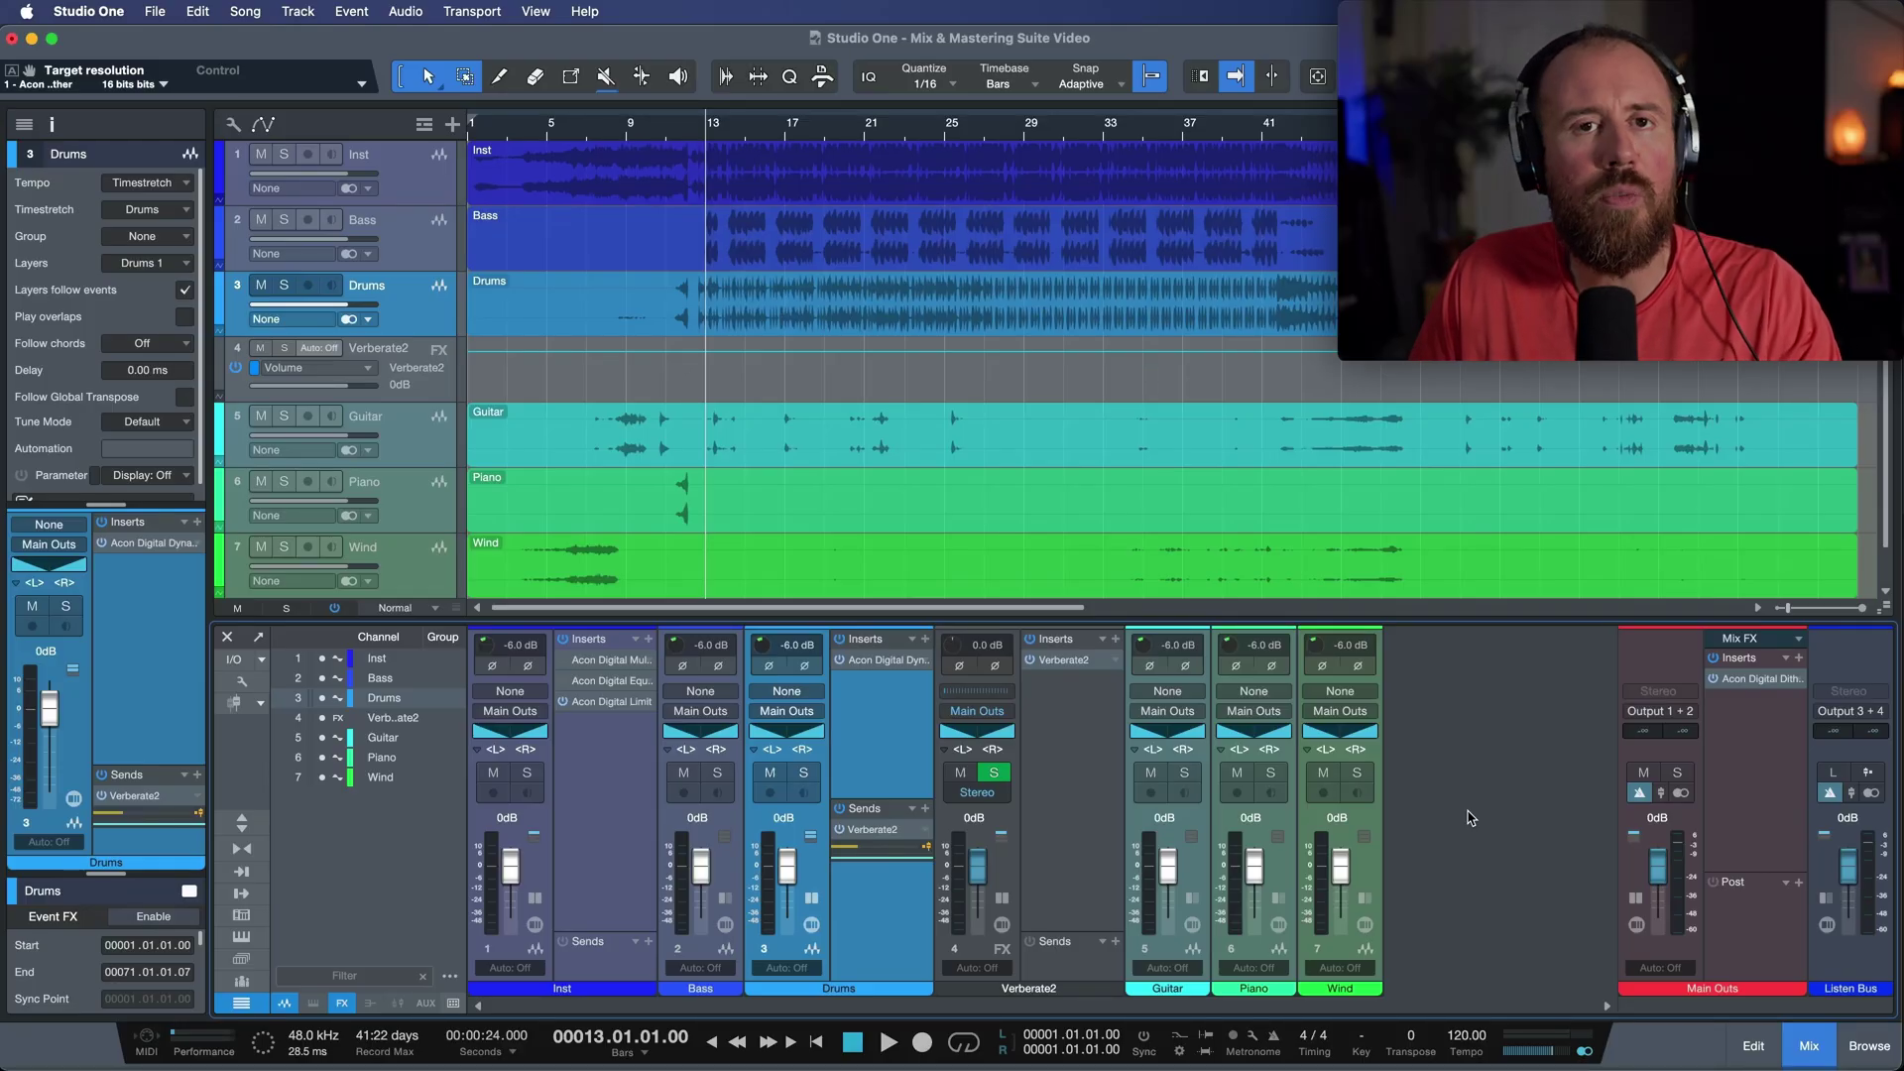
Disable 'Use dithering for playback and audio file export' in preferences, then reopen the Main Outs Dither.
{"action": "key", "text": "super+comma"}
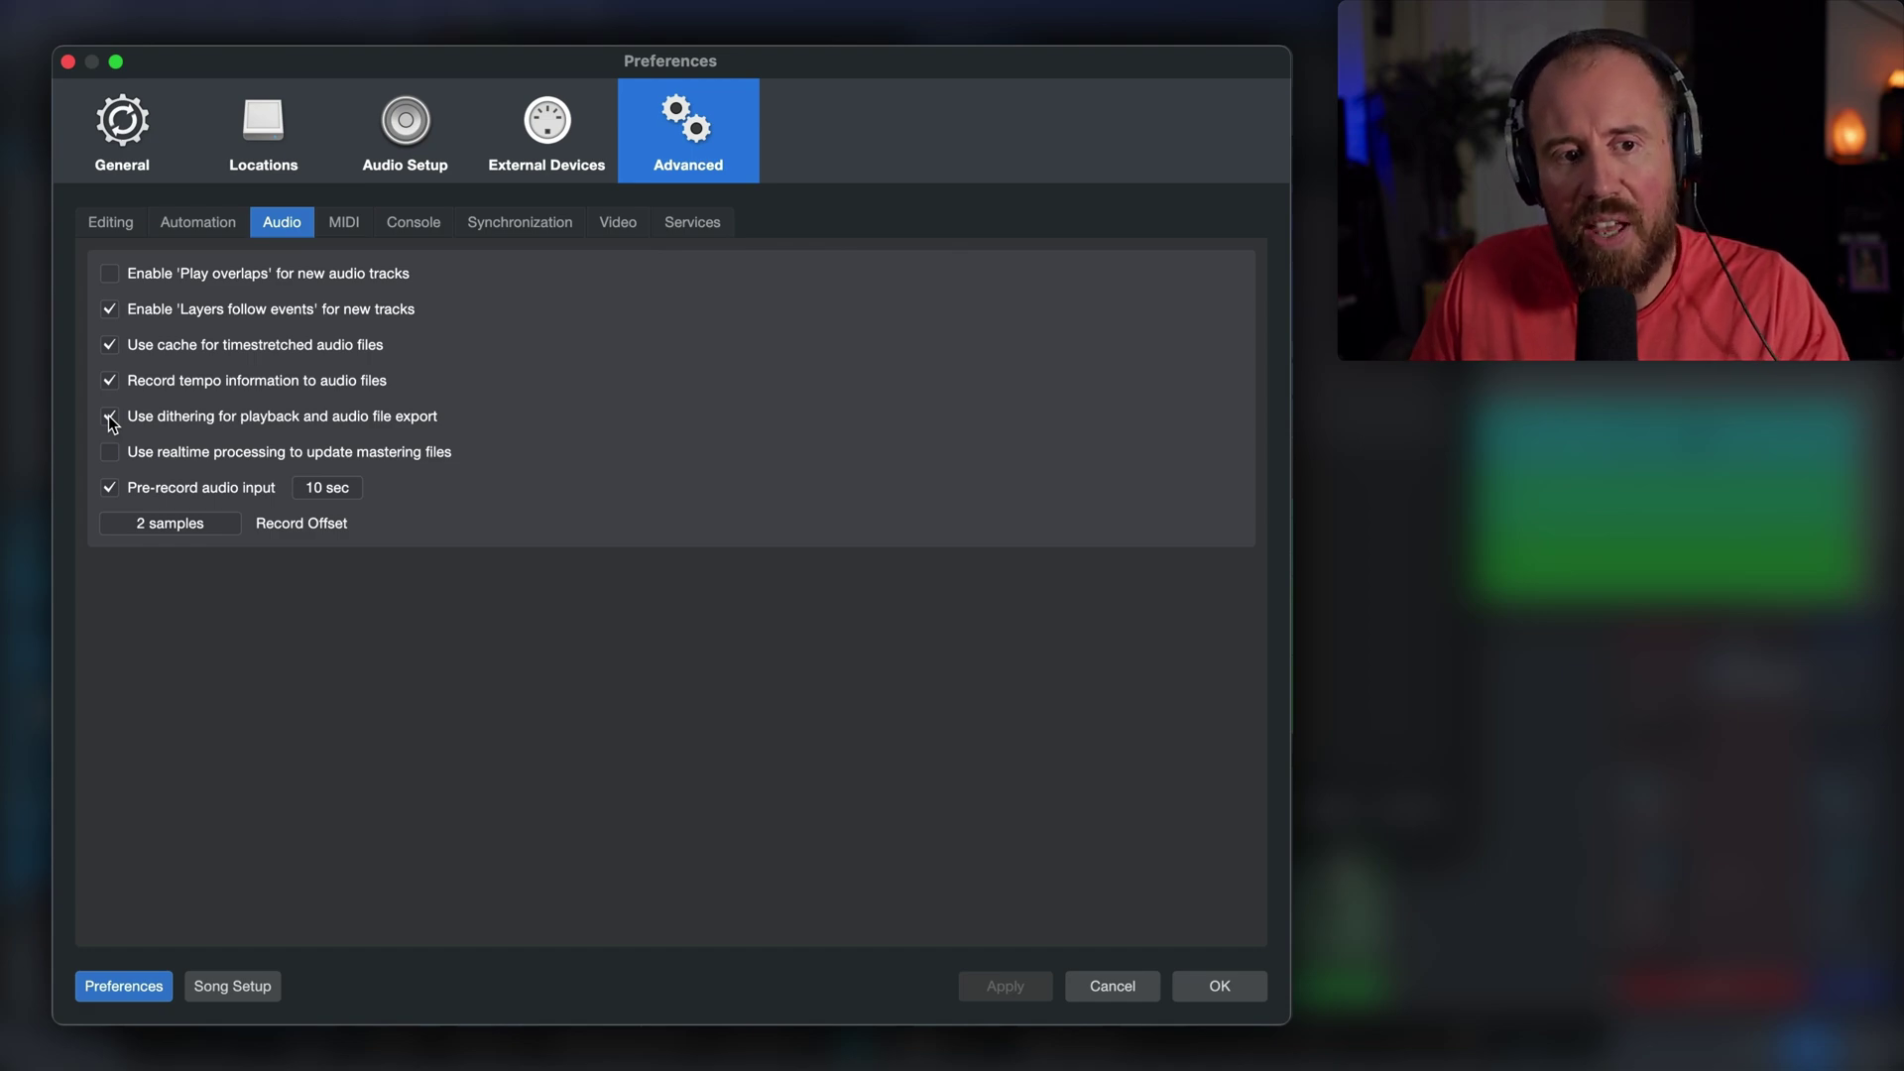
{"action": "left_click", "coordinate": [109, 418]}
{"action": "left_click", "coordinate": [1022, 986]}
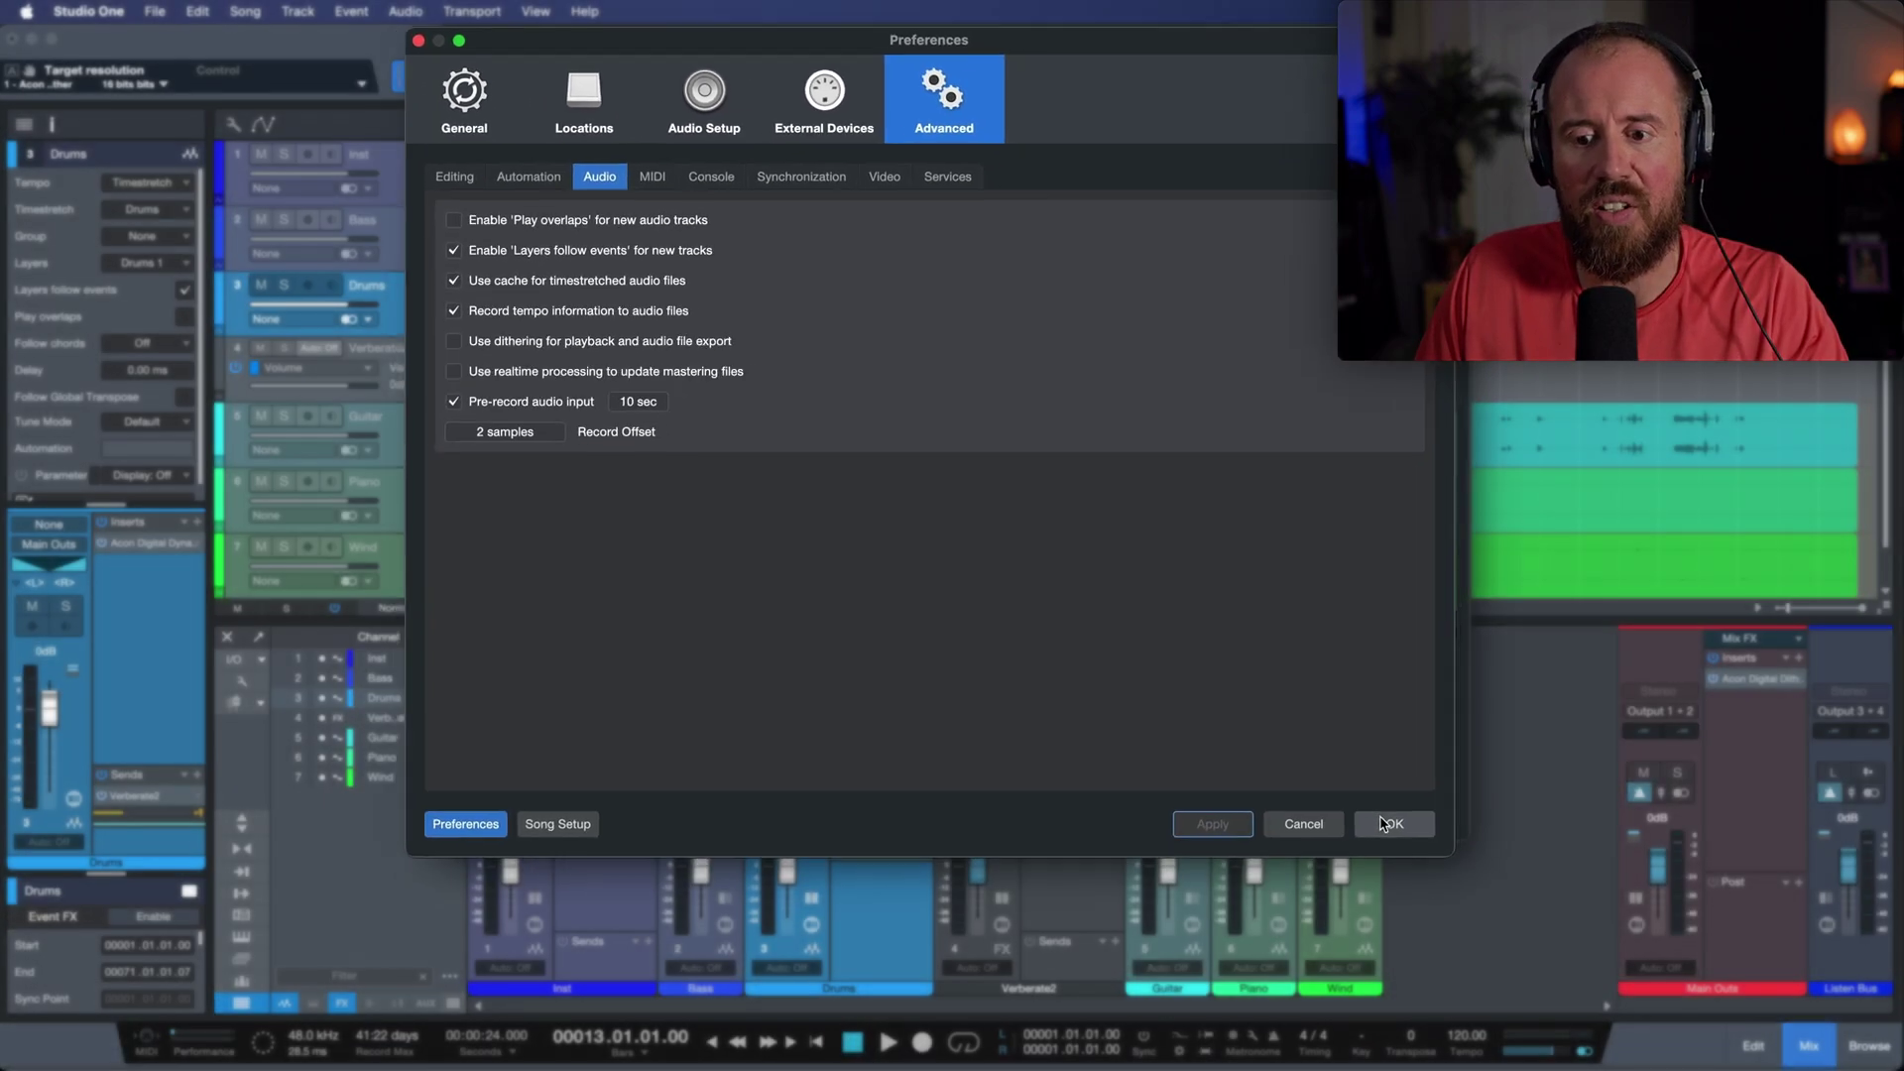
{"action": "left_click", "coordinate": [1389, 825]}
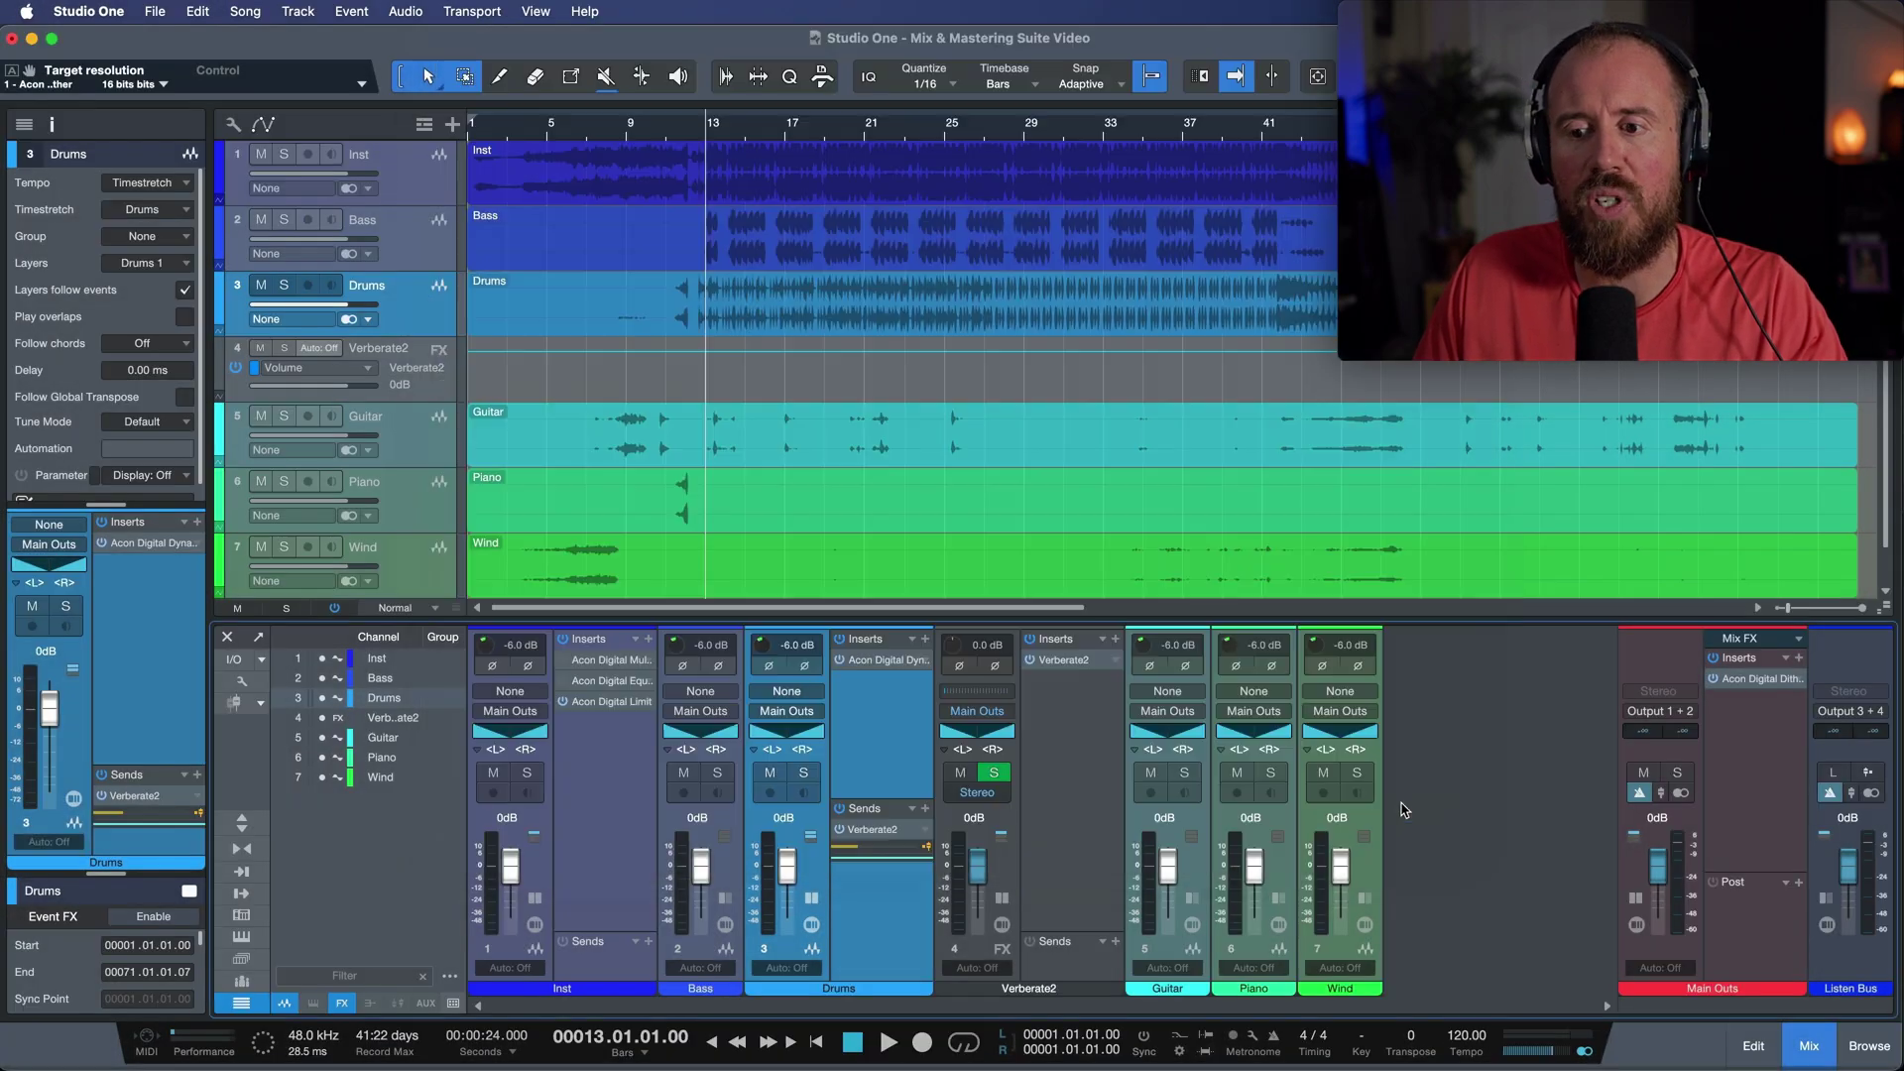
{"action": "left_click", "coordinate": [1759, 680]}
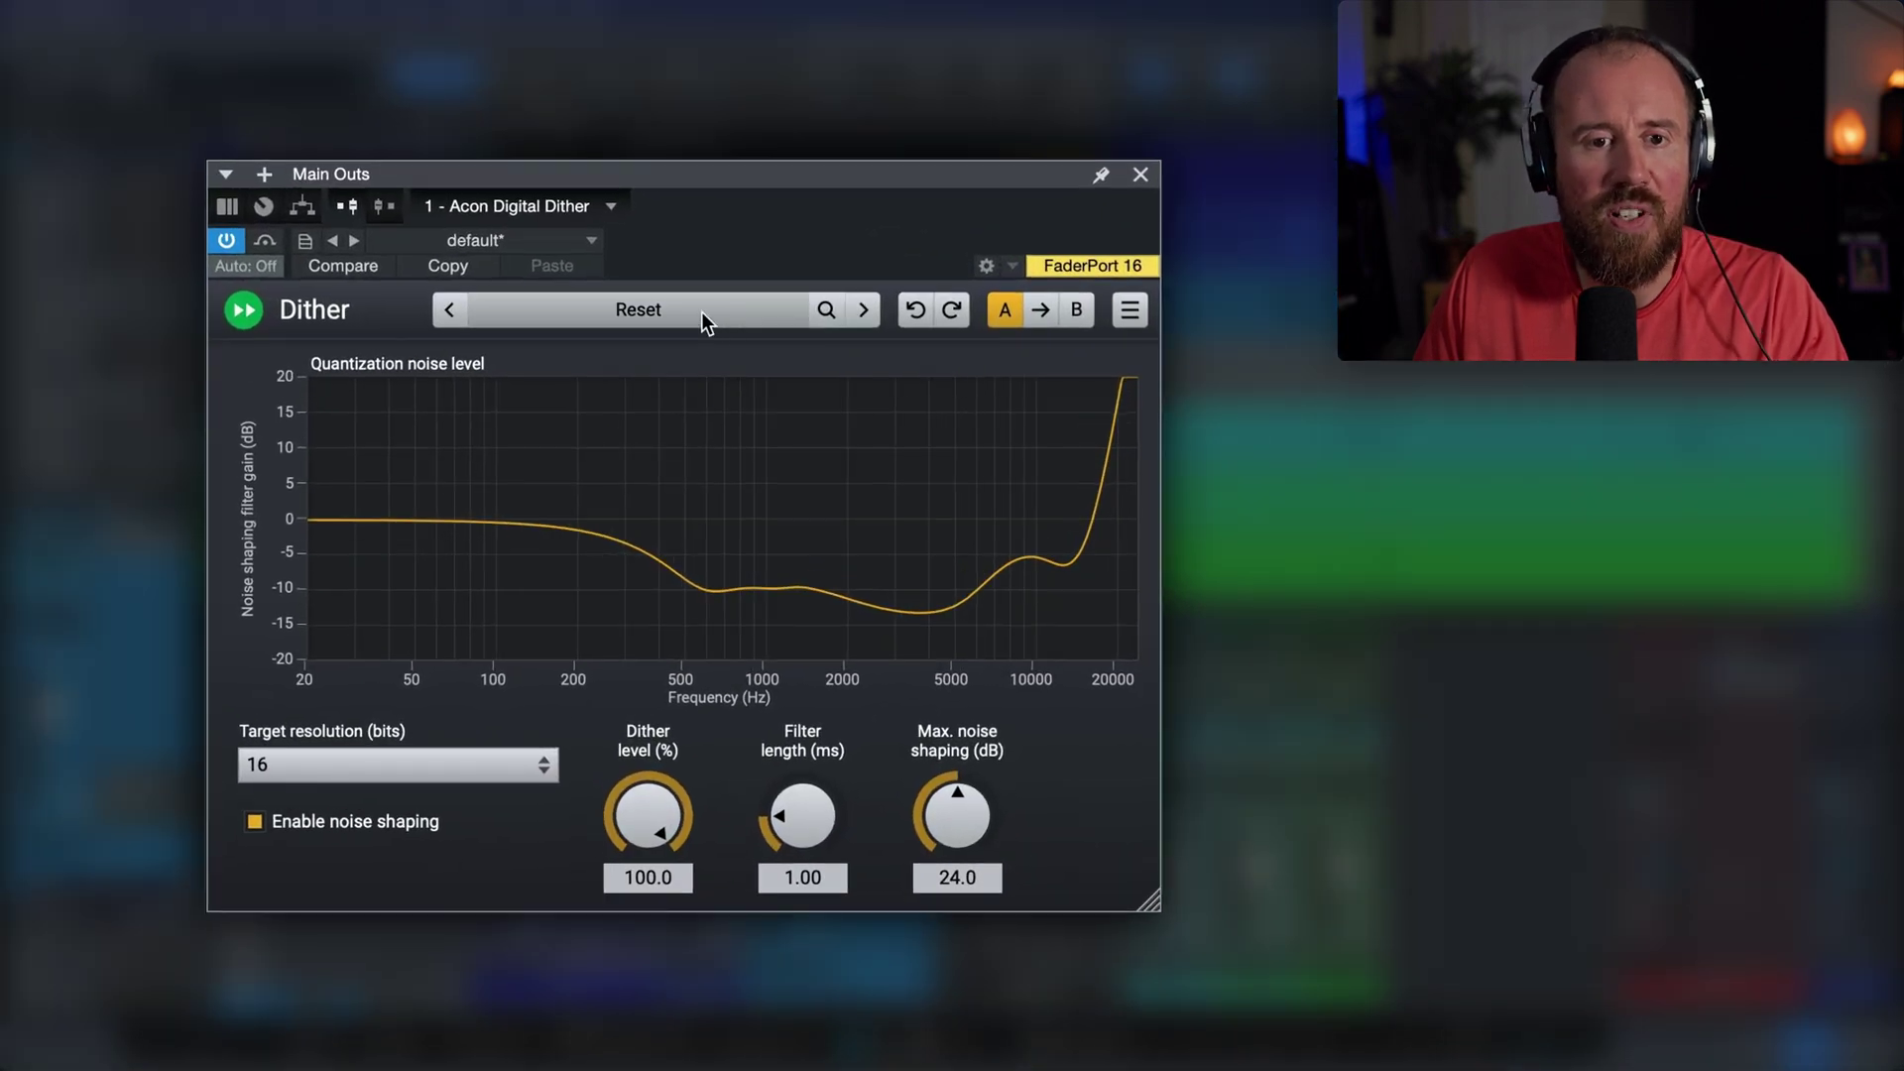
Switch the Main Outs Dither to the 16 bit gentle noise shaping preset, then open Export Mixdown.
{"action": "left_click", "coordinate": [797, 210]}
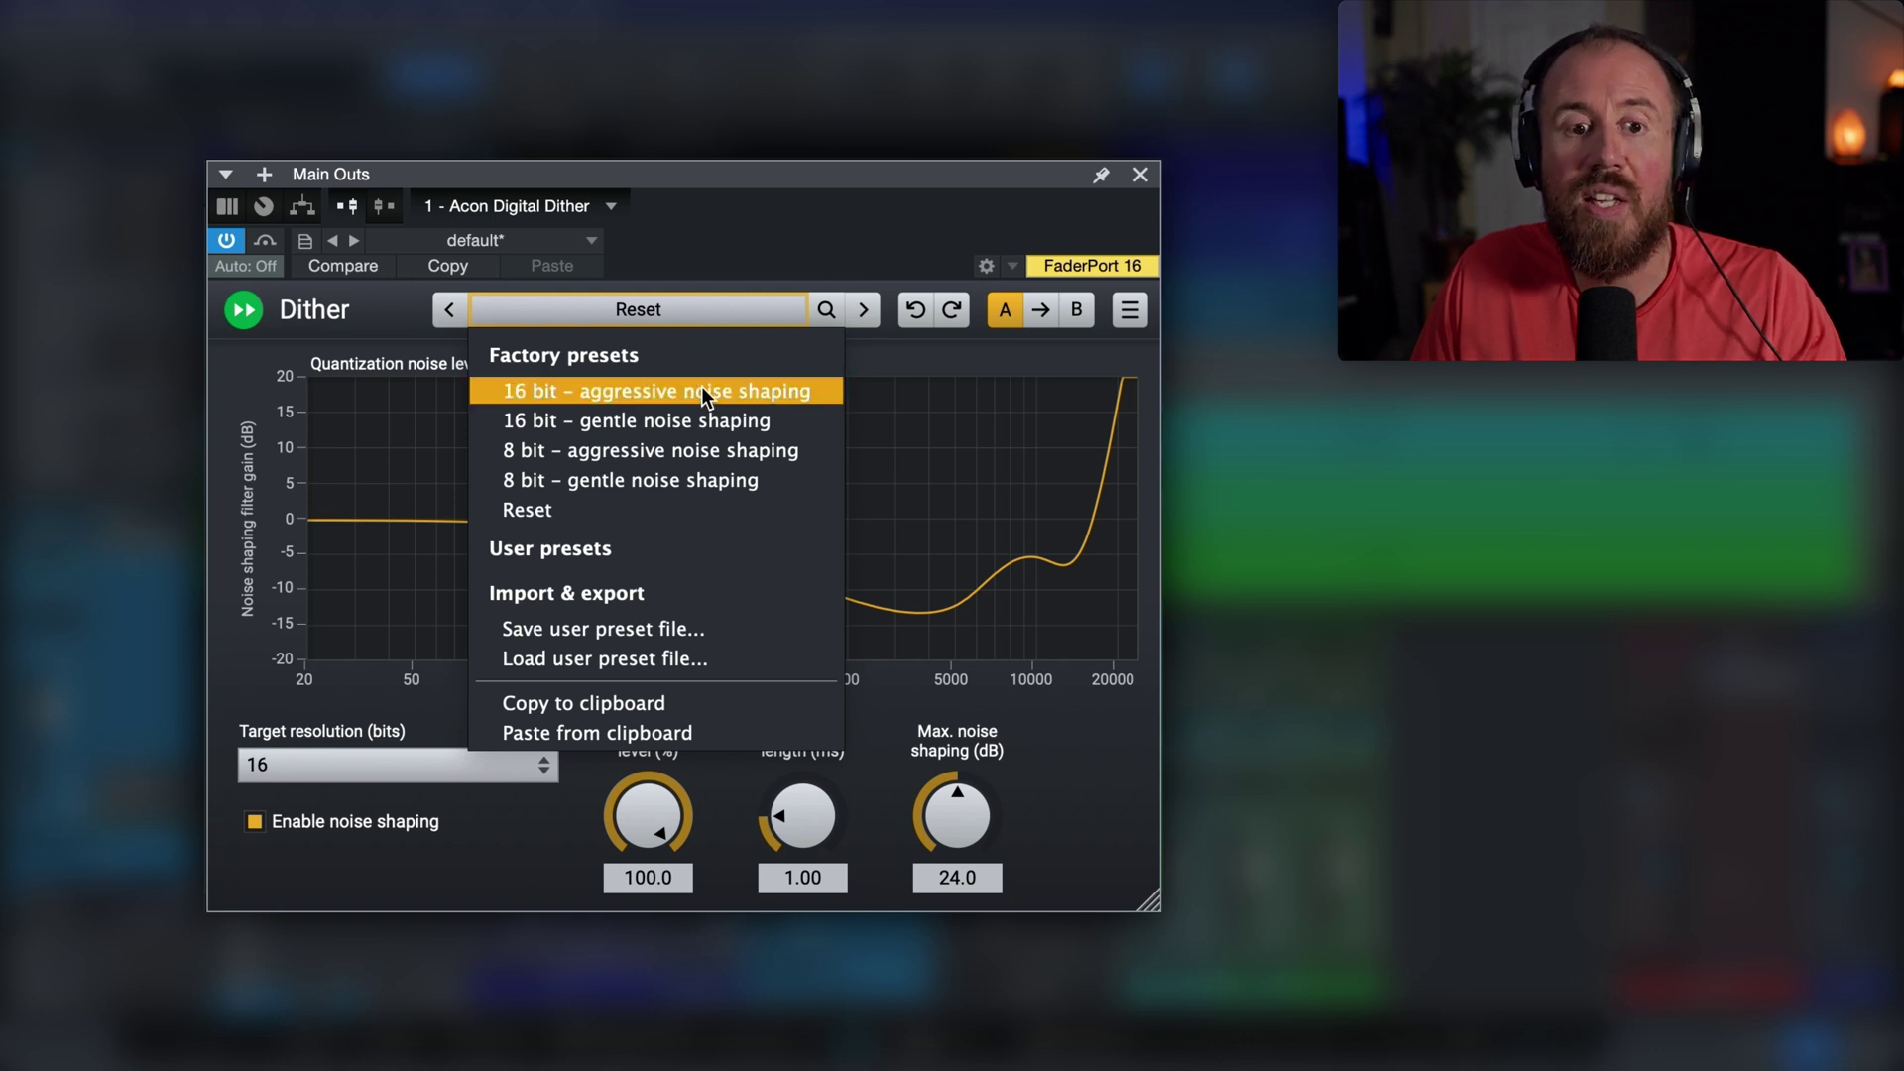
{"action": "left_click", "coordinate": [740, 391]}
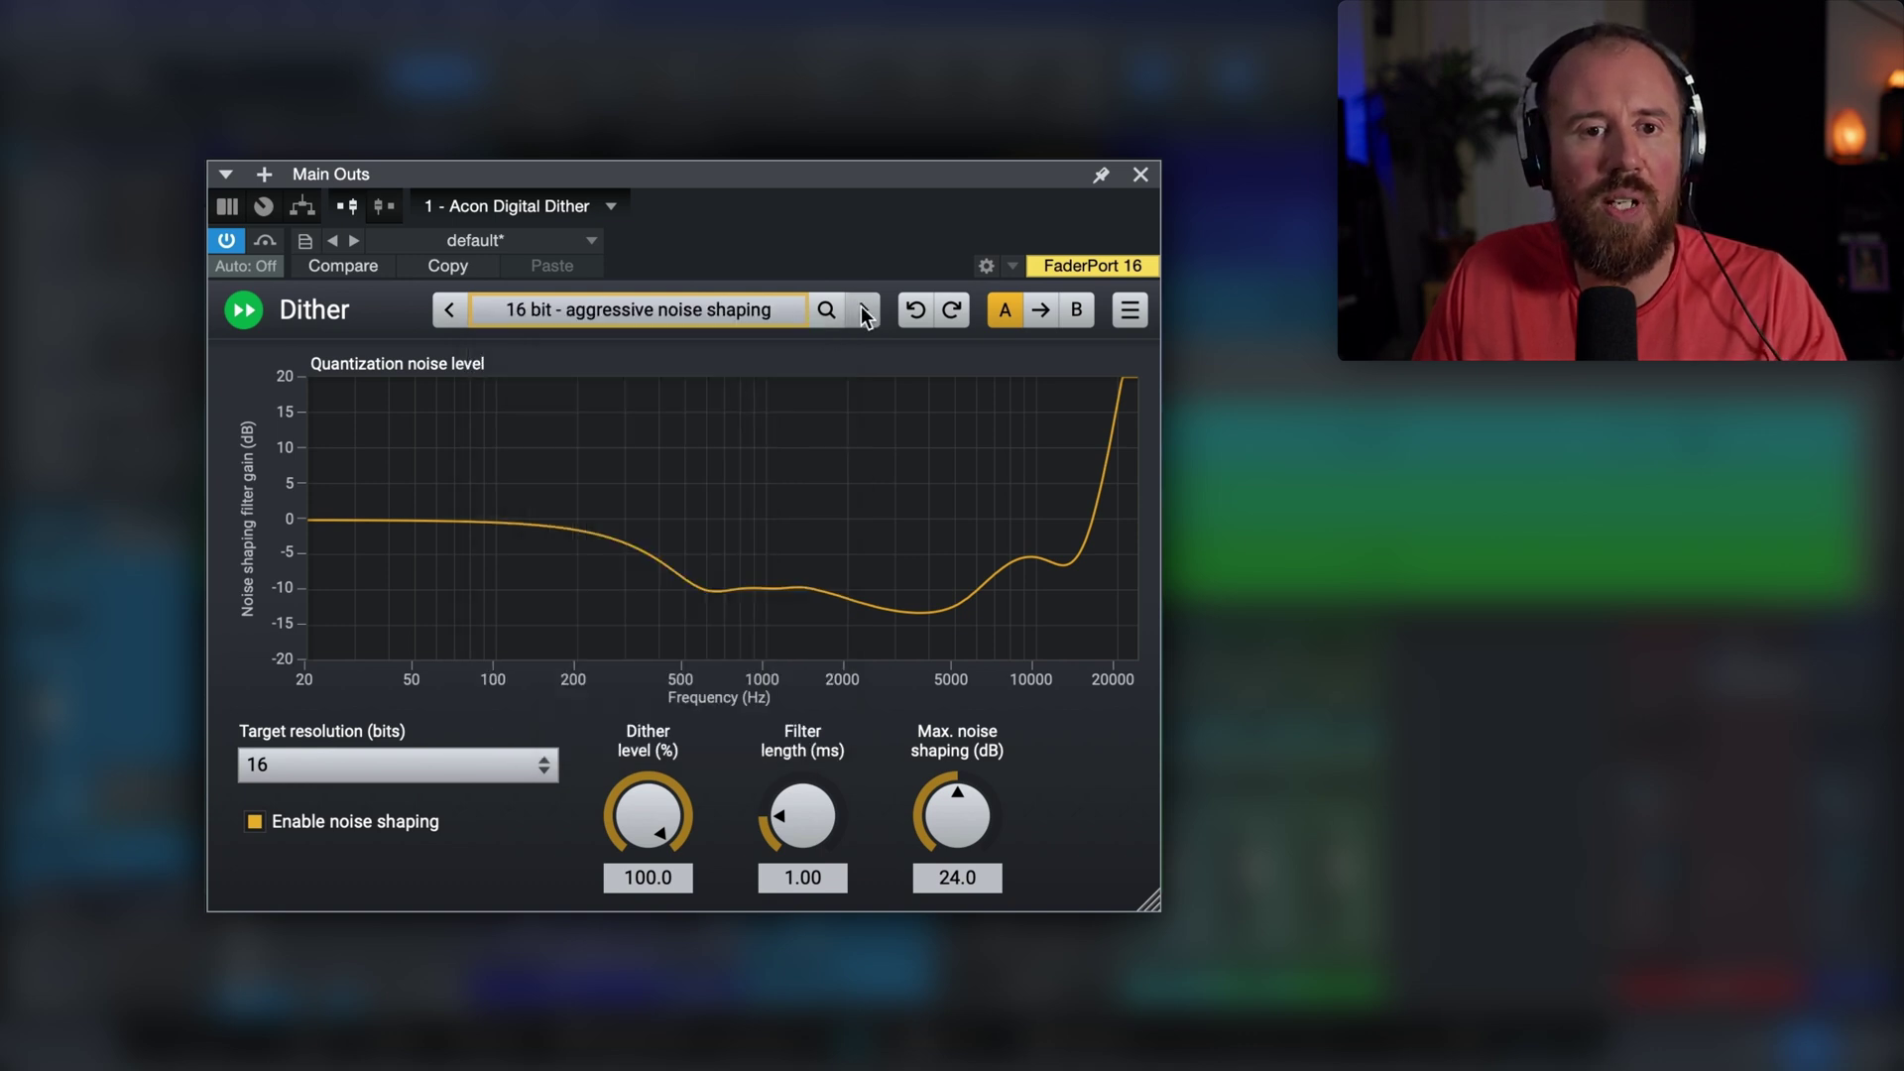
{"action": "left_click", "coordinate": [863, 311]}
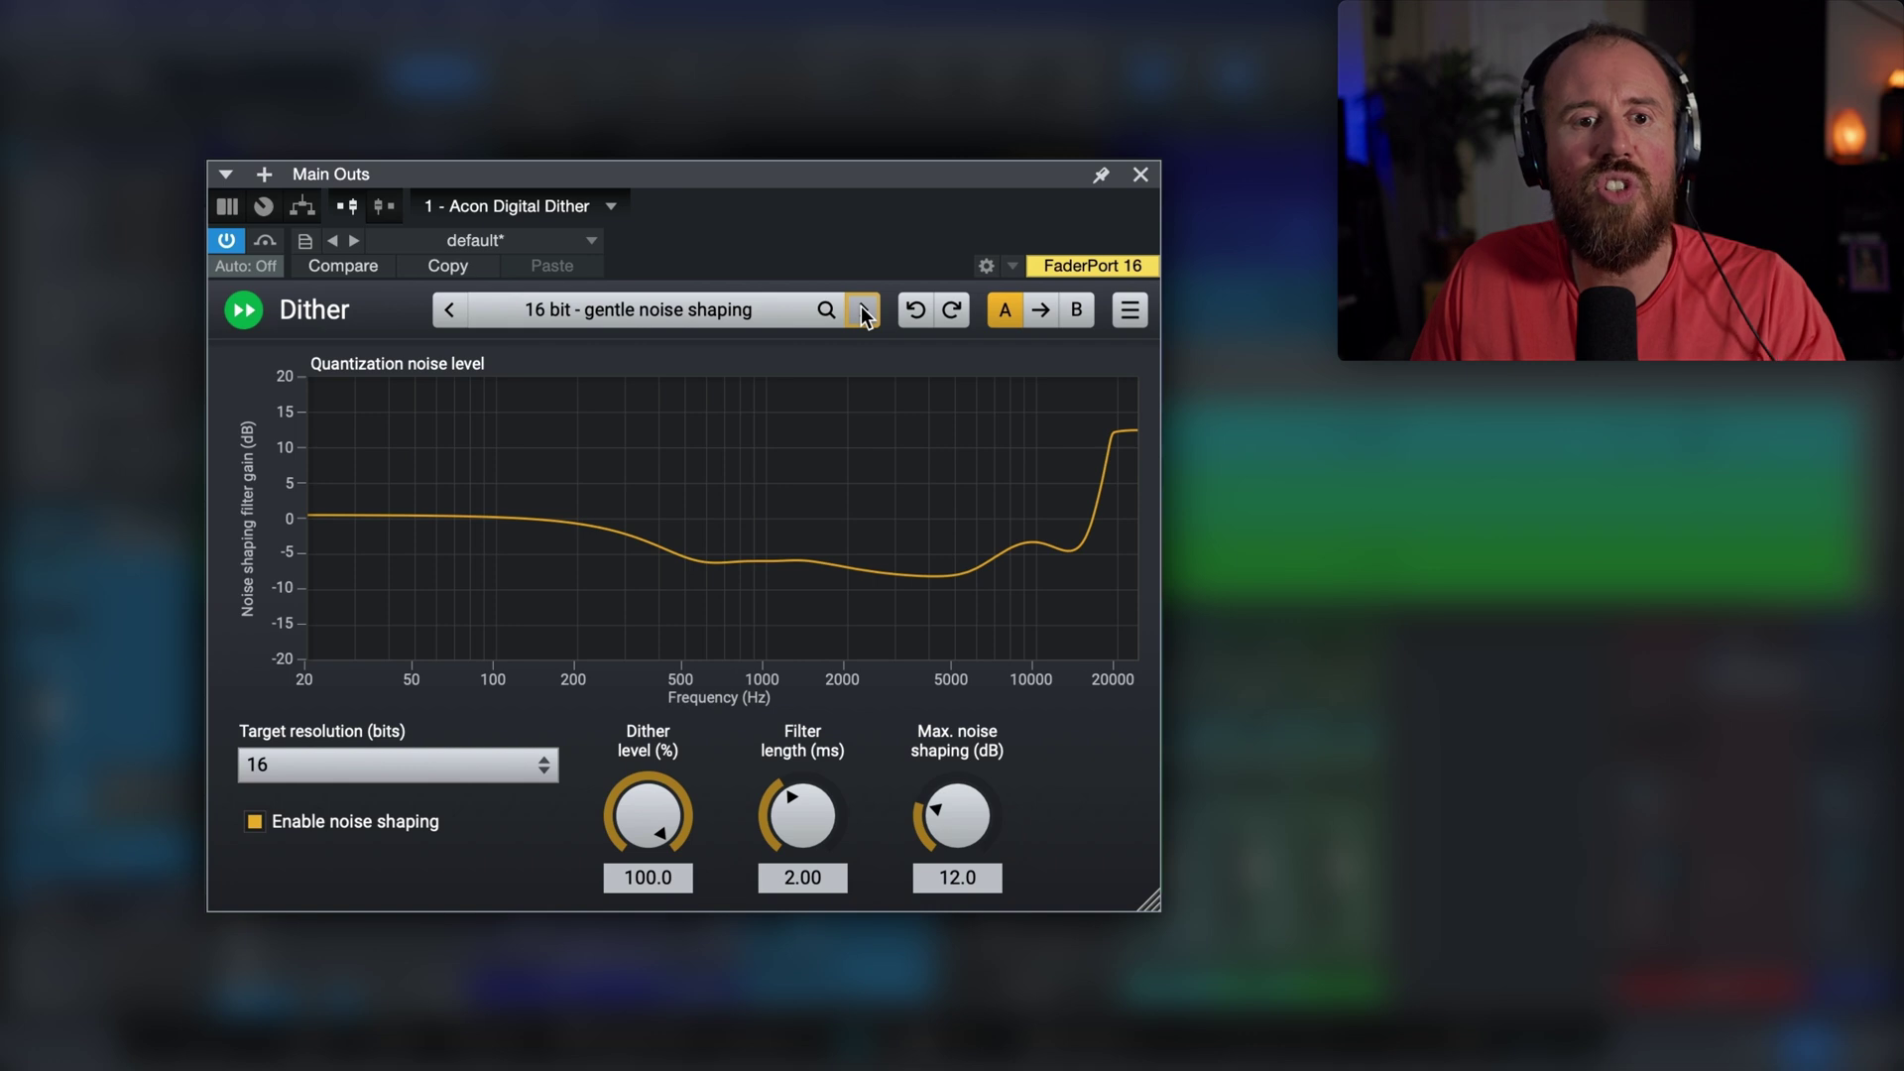
{"action": "left_click", "coordinate": [863, 310]}
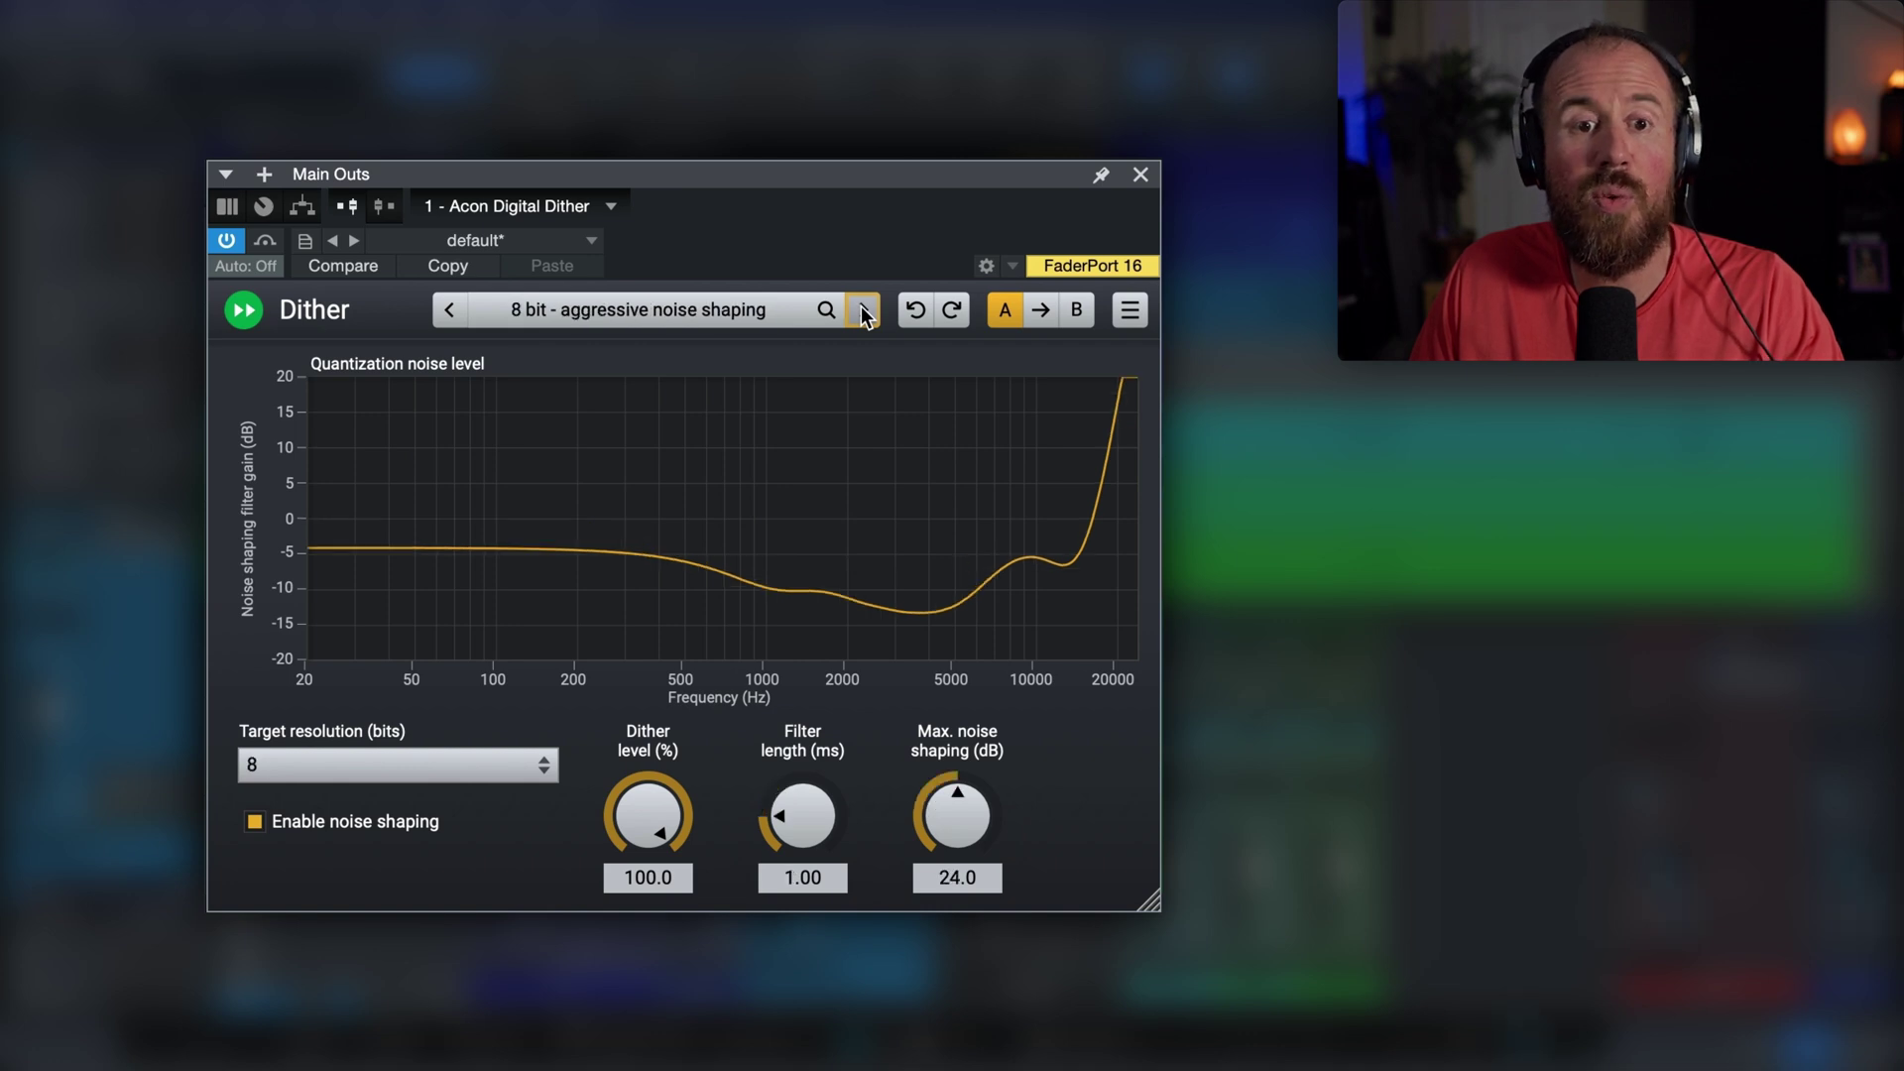
{"action": "left_click", "coordinate": [449, 311]}
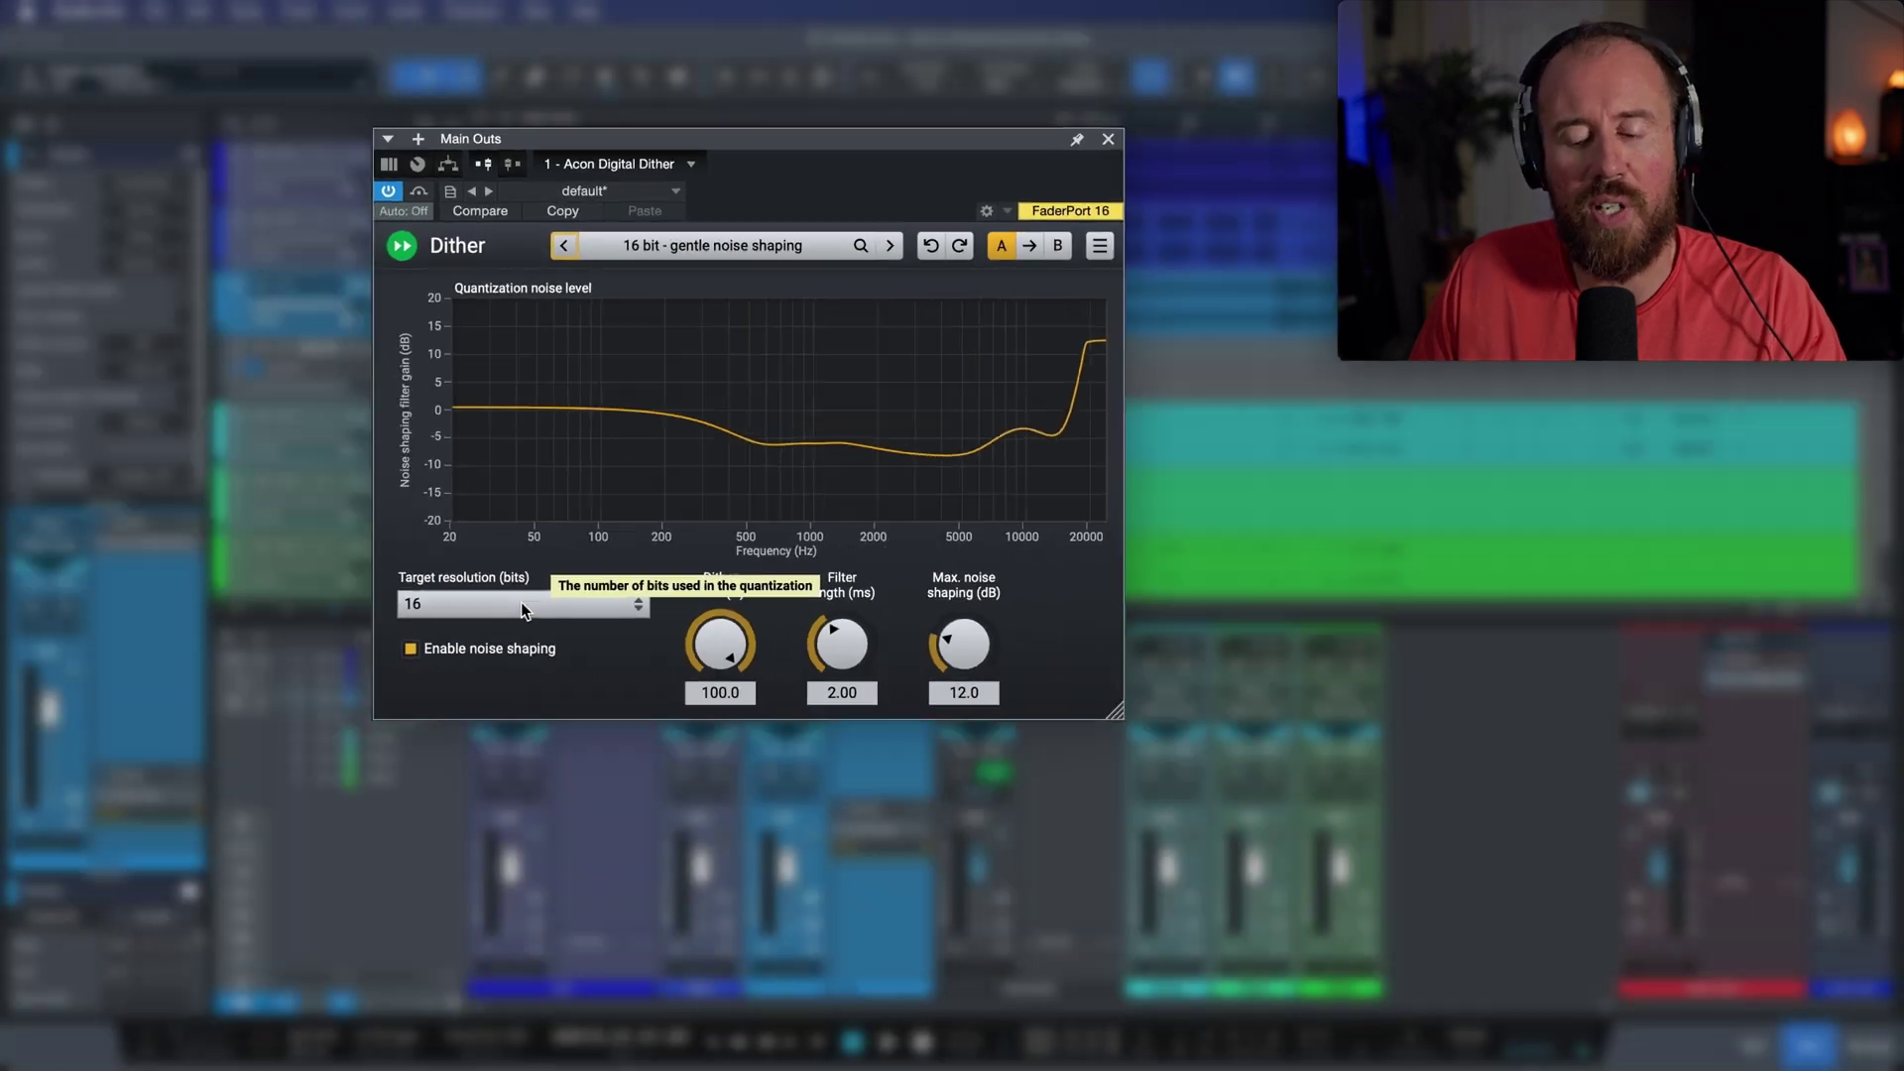
{"action": "key", "text": "super+e"}
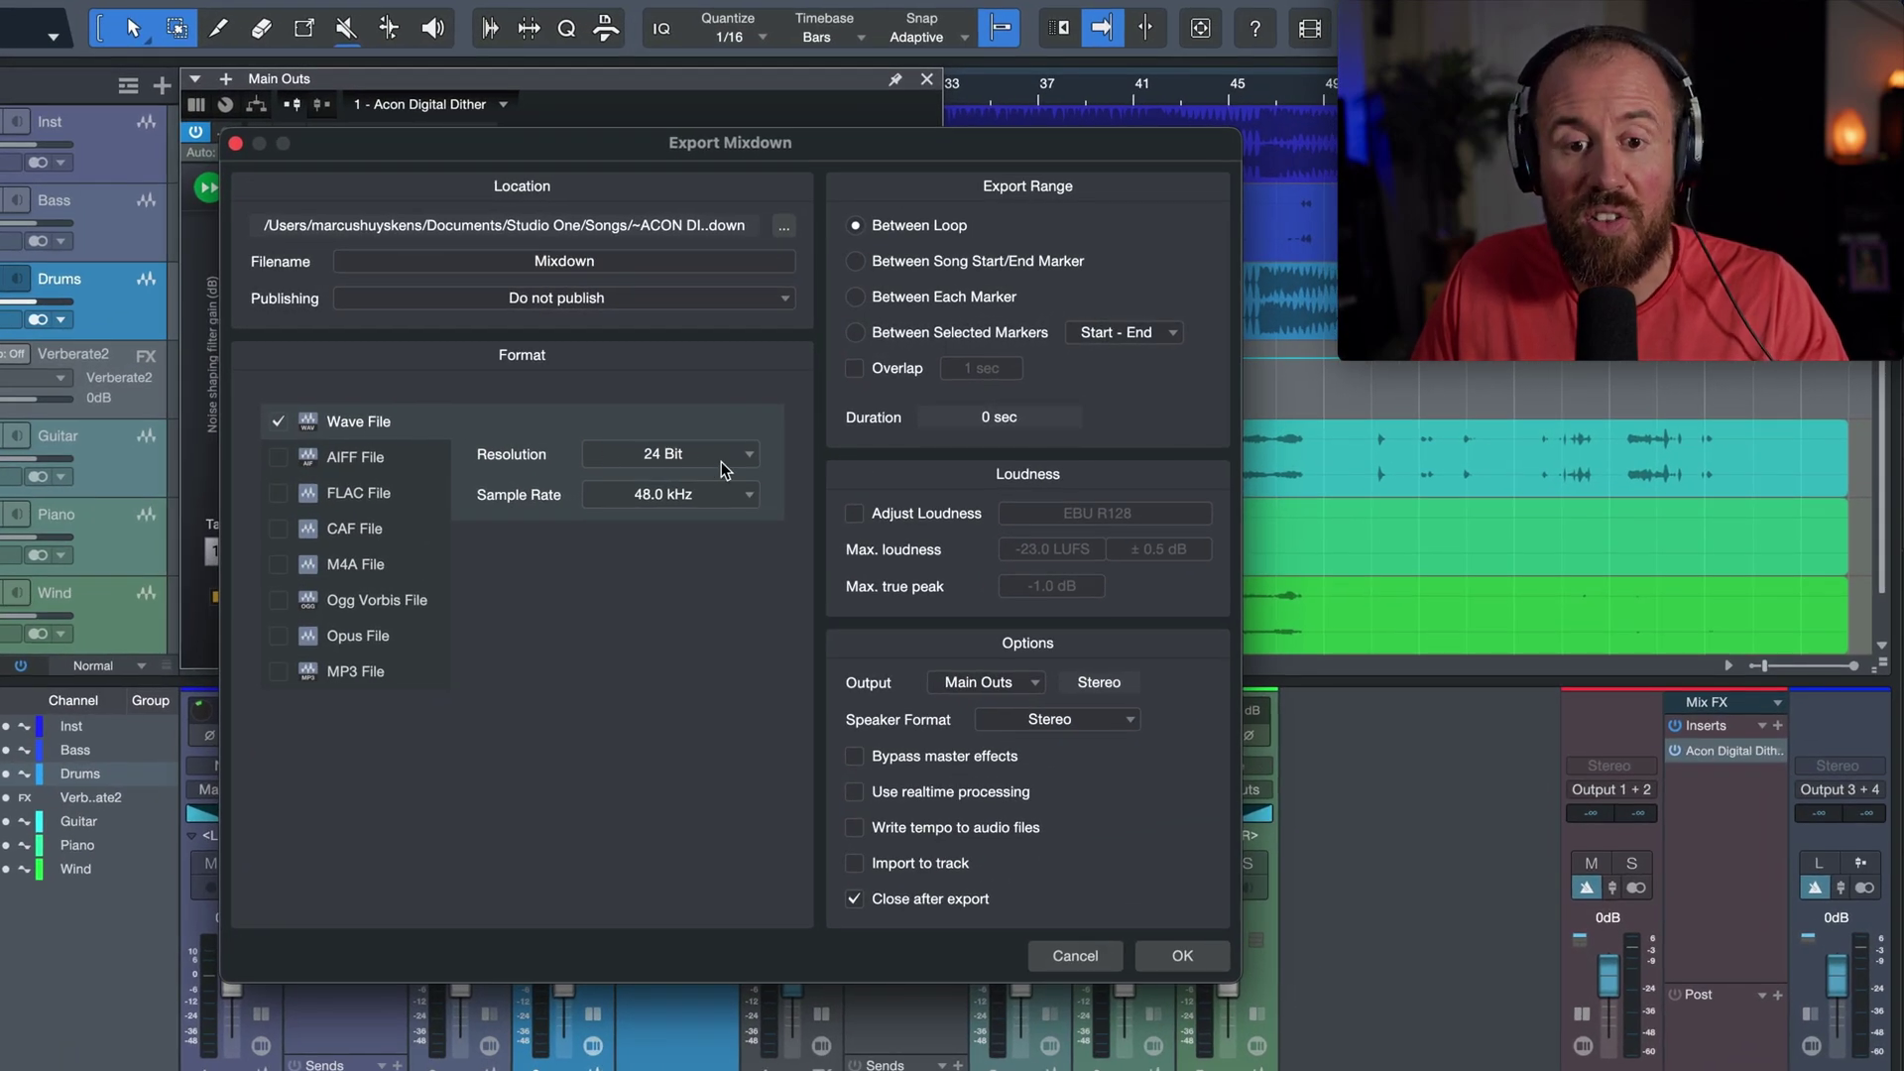
Choose 16 Bit resolution and a 44.1 kHz sample rate for the WAV mixdown, then close the dialog.
{"action": "left_click", "coordinate": [727, 462]}
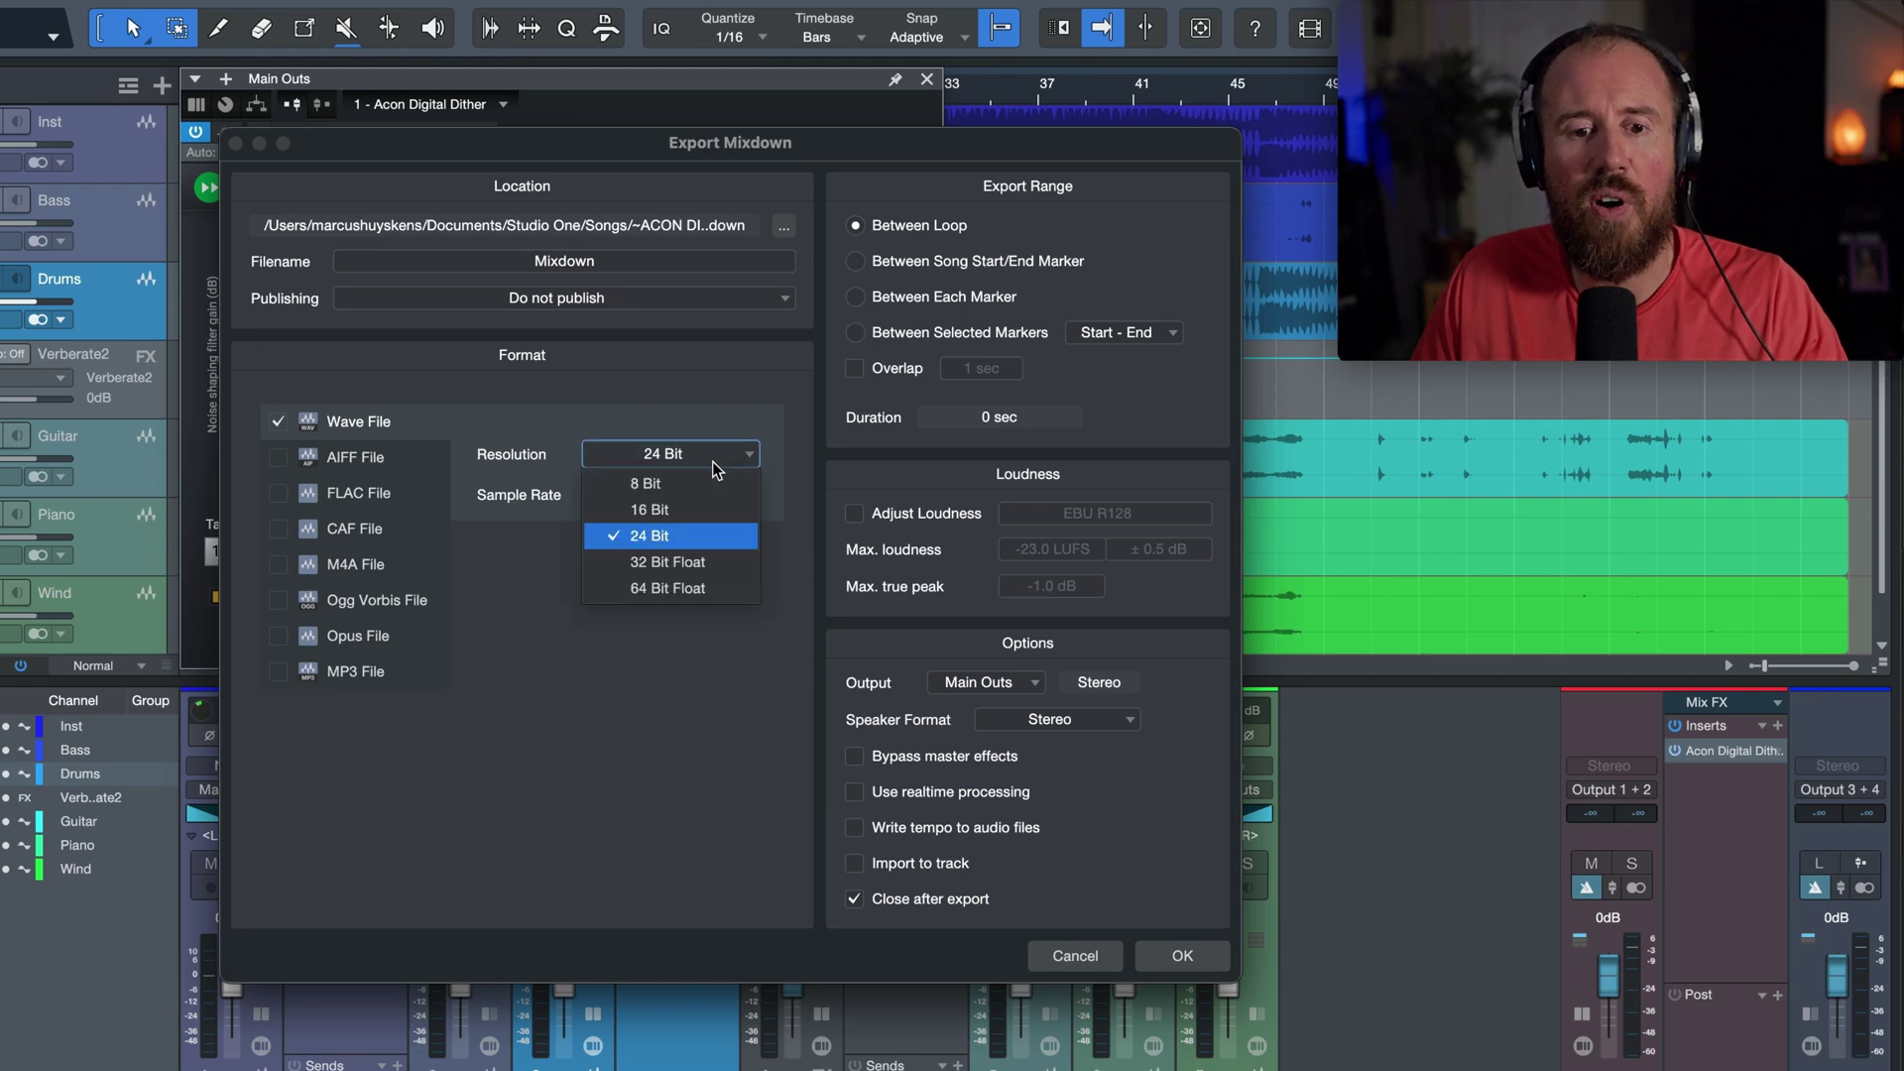
{"action": "left_click", "coordinate": [649, 508]}
{"action": "left_click", "coordinate": [710, 496]}
{"action": "left_click", "coordinate": [663, 605]}
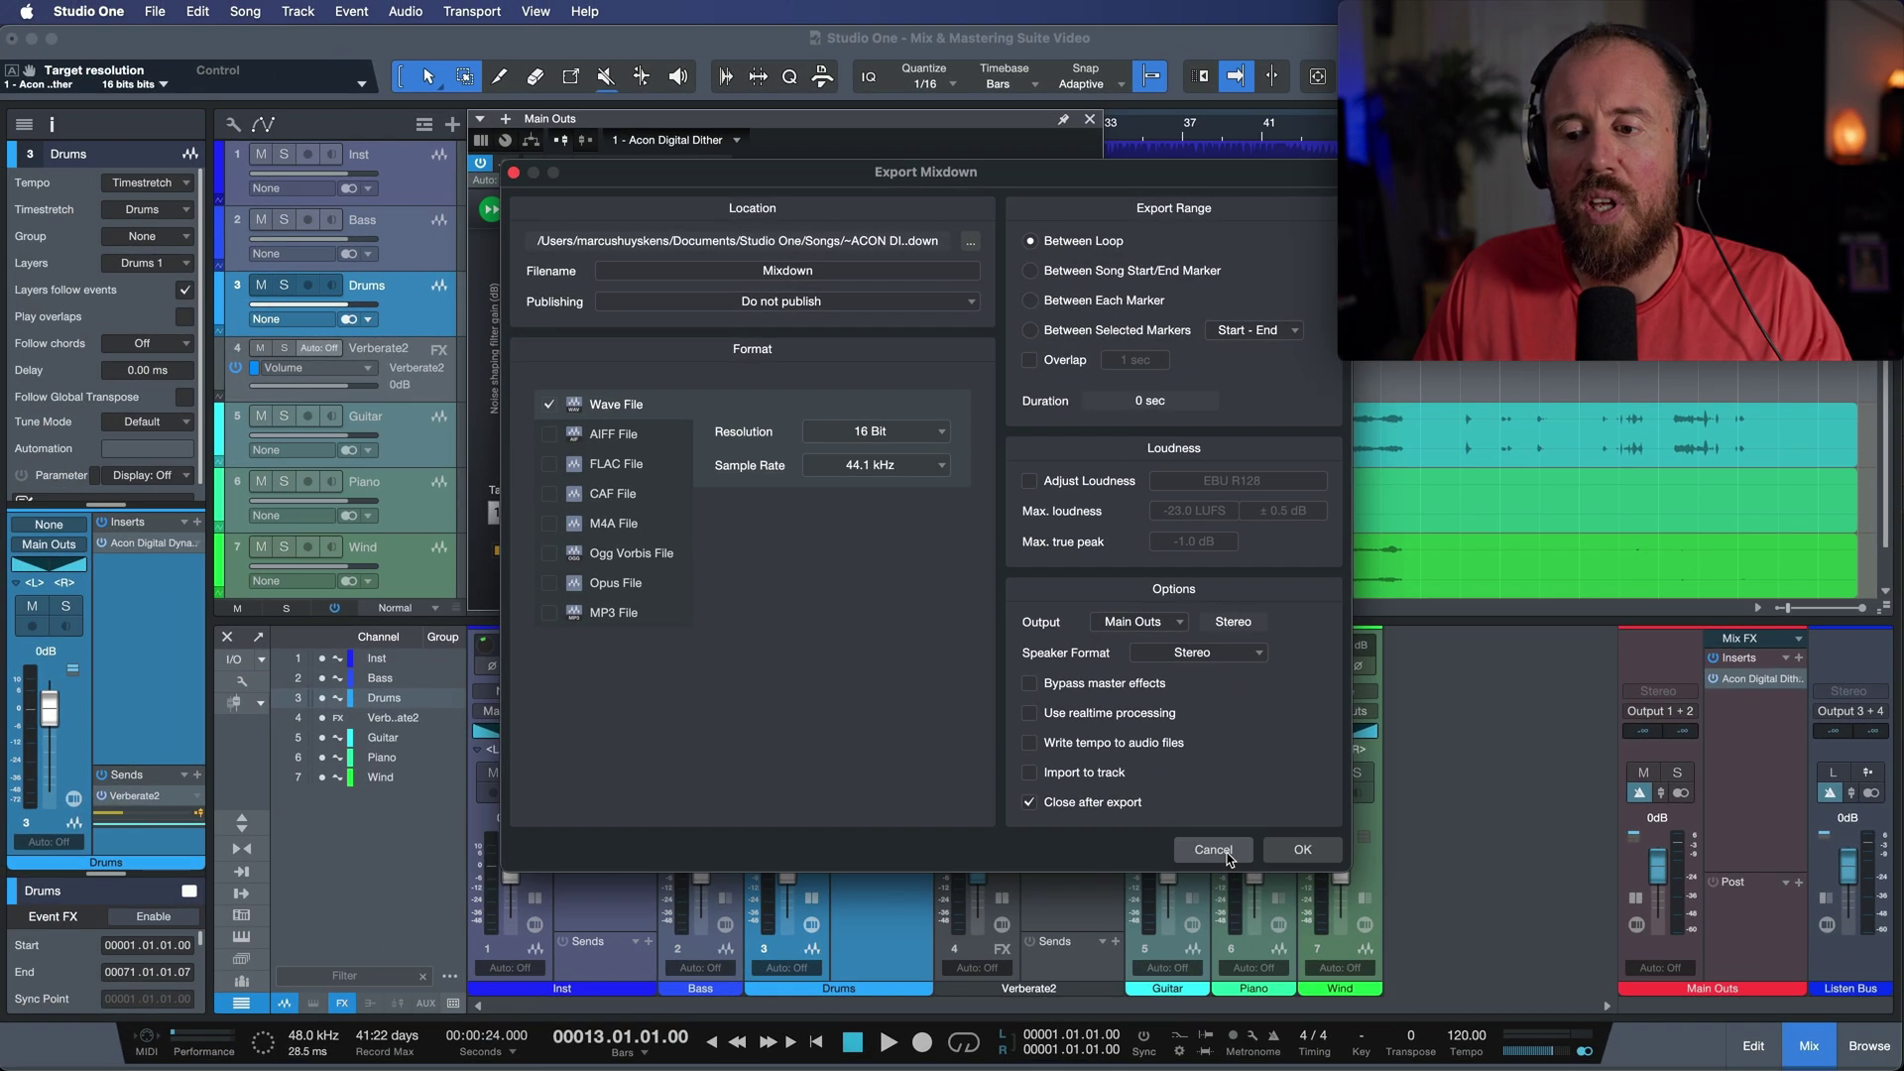
{"action": "left_click", "coordinate": [1075, 955]}
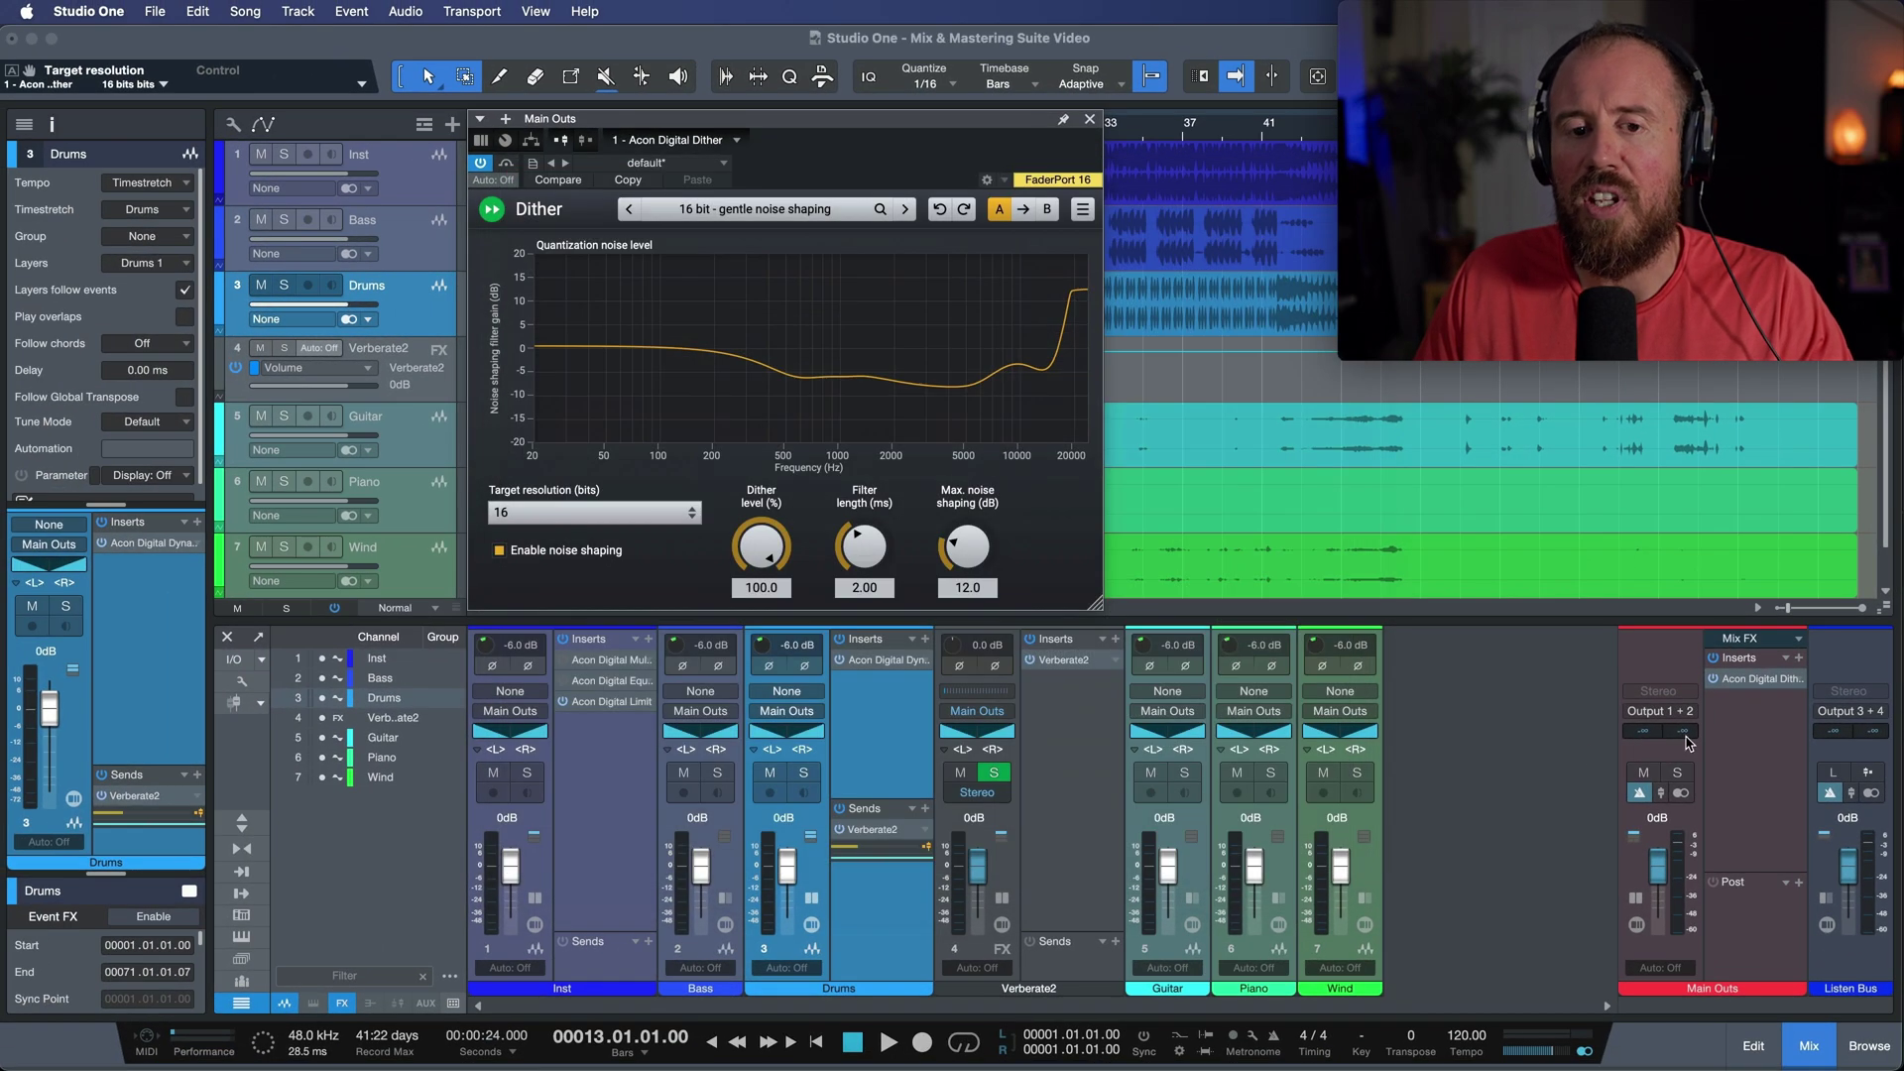